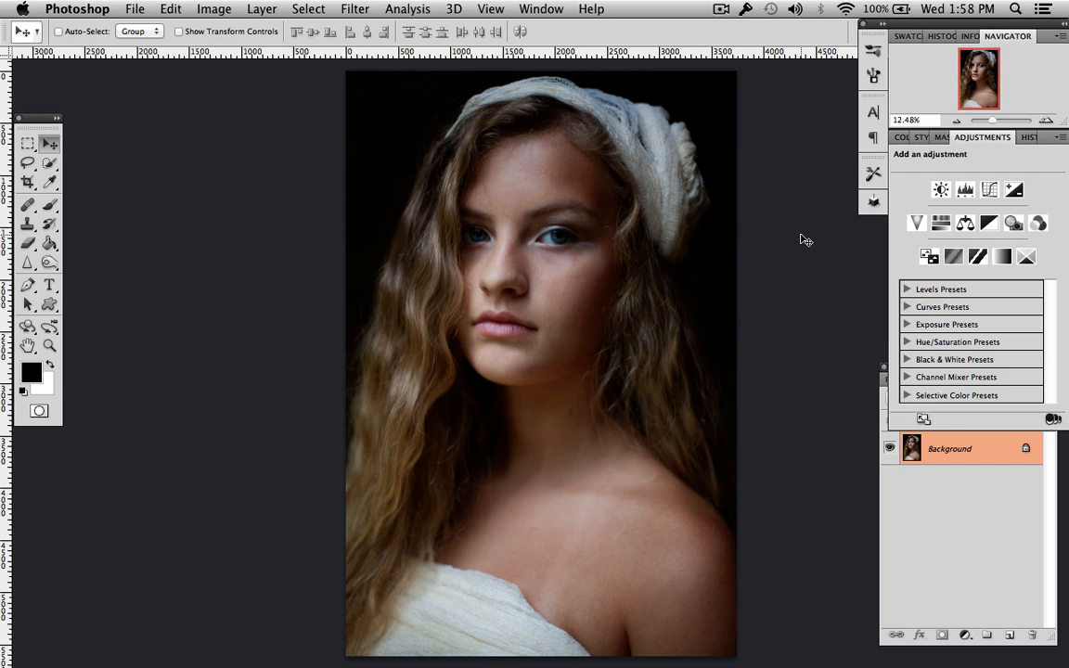
Duplicate the Background layer twice
{"action": "key", "text": "super+j"}
{"action": "key", "text": "super+j"}
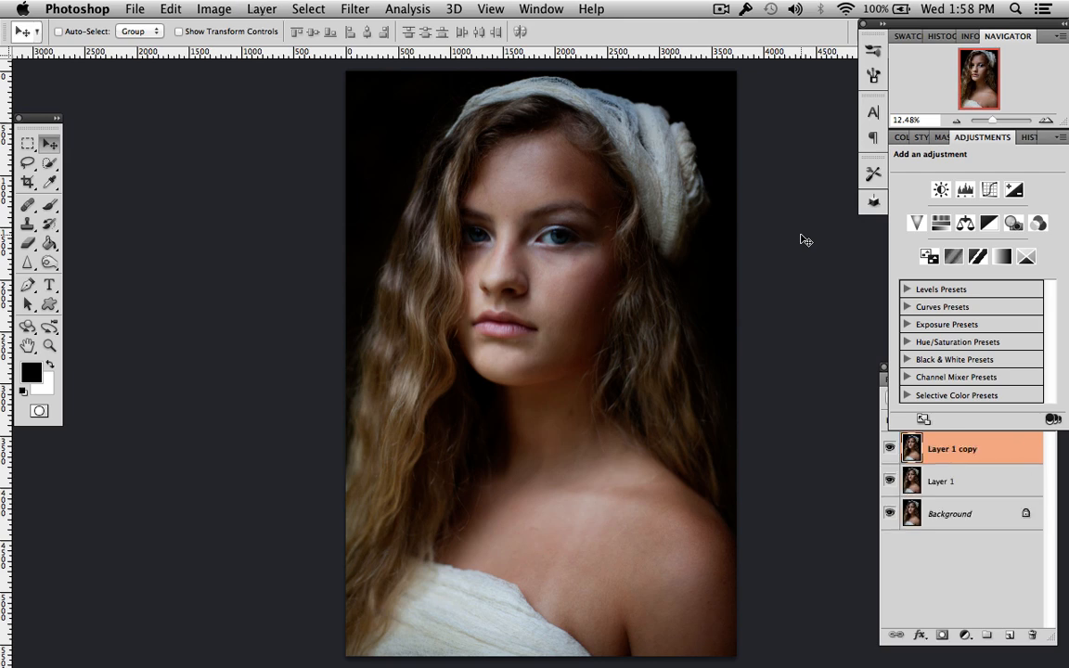
{"action": "left_click", "coordinate": [267, 8]}
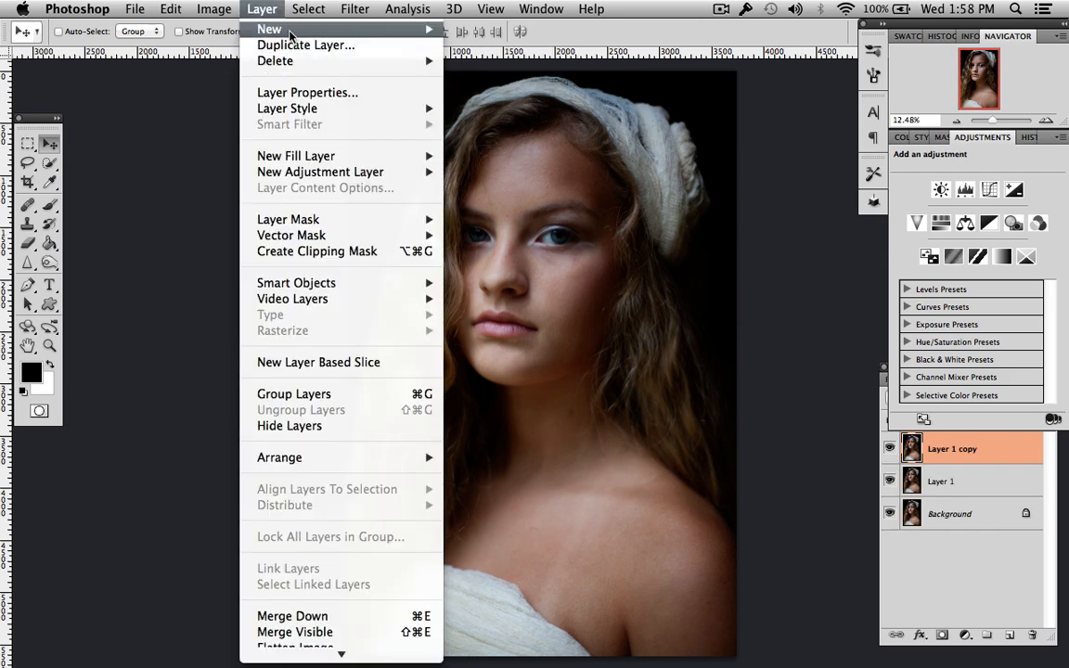
{"action": "mouse_move", "coordinate": [292, 33]}
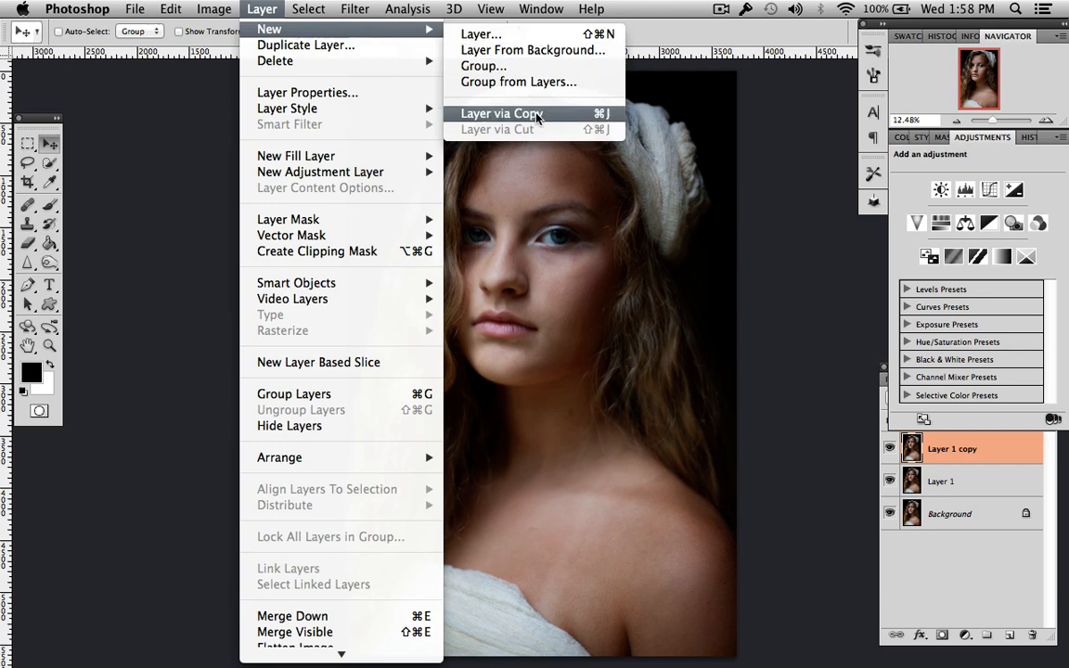
{"action": "left_click", "coordinate": [948, 490]}
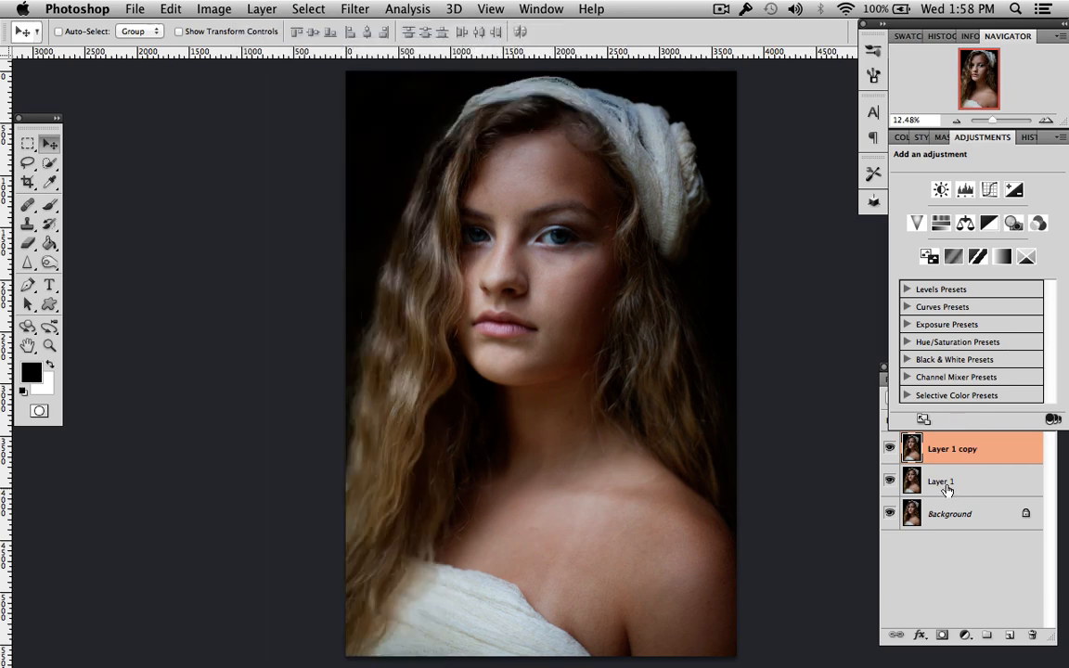
Rename the lower duplicate, Layer 1, to "low"
{"action": "left_click", "coordinate": [941, 484]}
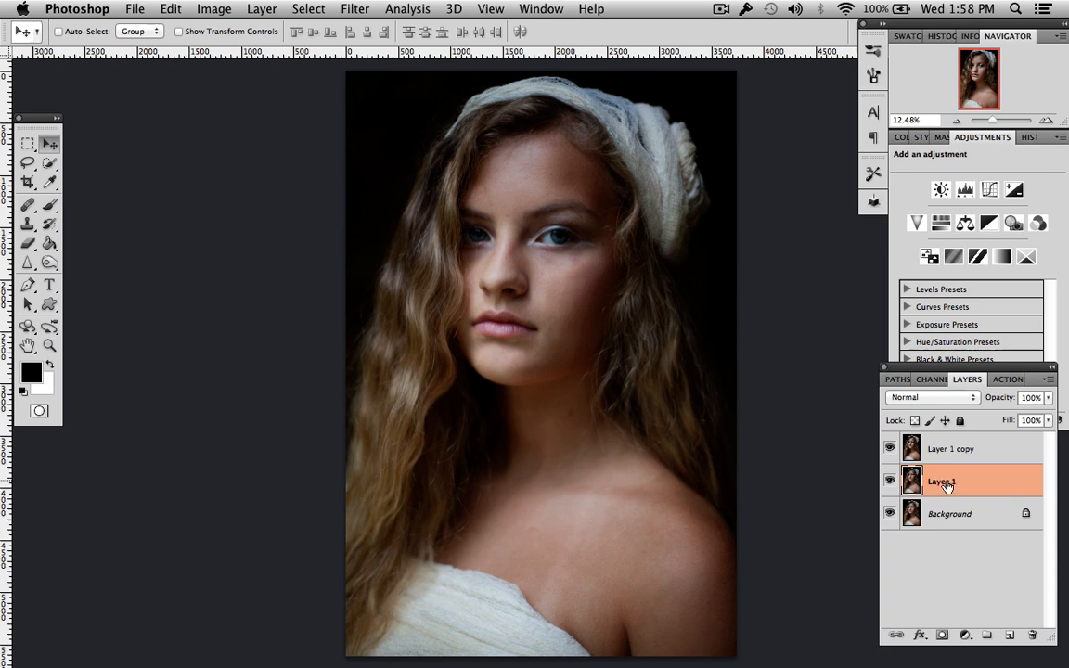
{"action": "double_click", "coordinate": [943, 483]}
{"action": "key", "text": "BackSpace"}
{"action": "type", "text": "low"}
{"action": "key", "text": "Return"}
Rename the upper duplicate, Layer 1 copy, to "high"
{"action": "left_click", "coordinate": [950, 455]}
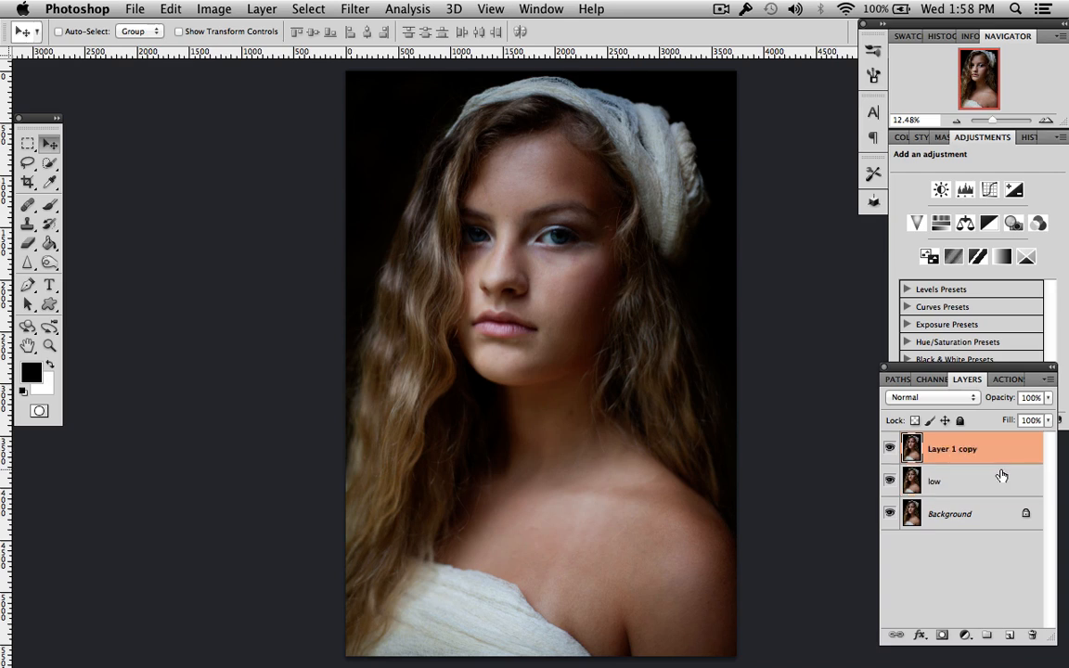
{"action": "double_click", "coordinate": [943, 451]}
{"action": "type", "text": "high"}
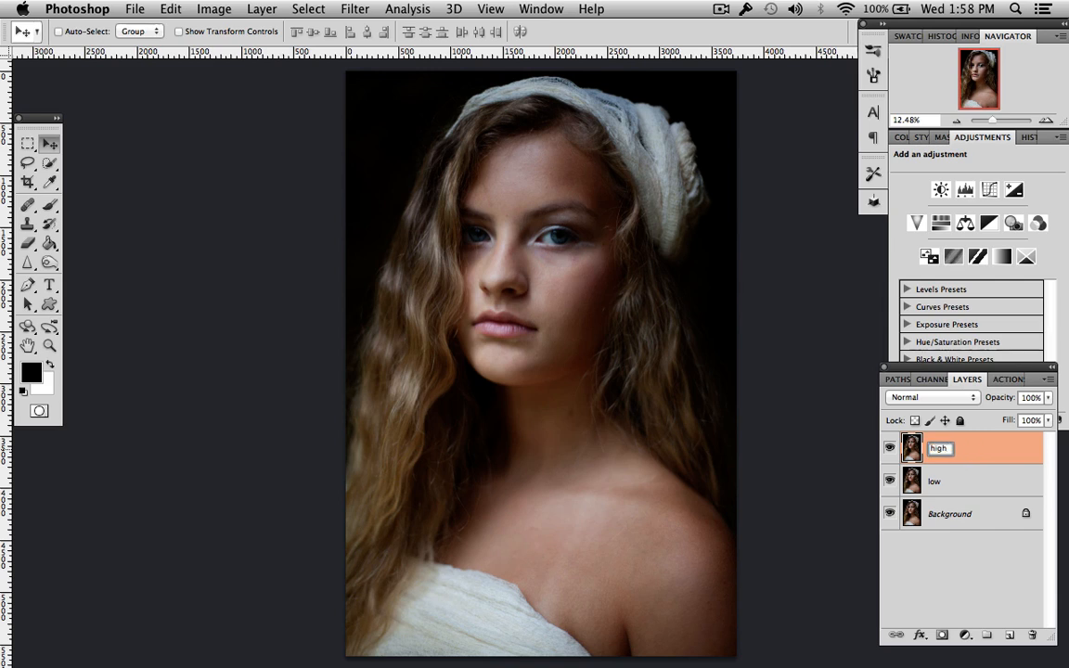
{"action": "key", "text": "Return"}
Apply a Gaussian Blur with a radius of 8.2 pixels to the low layer
{"action": "left_click", "coordinate": [961, 485]}
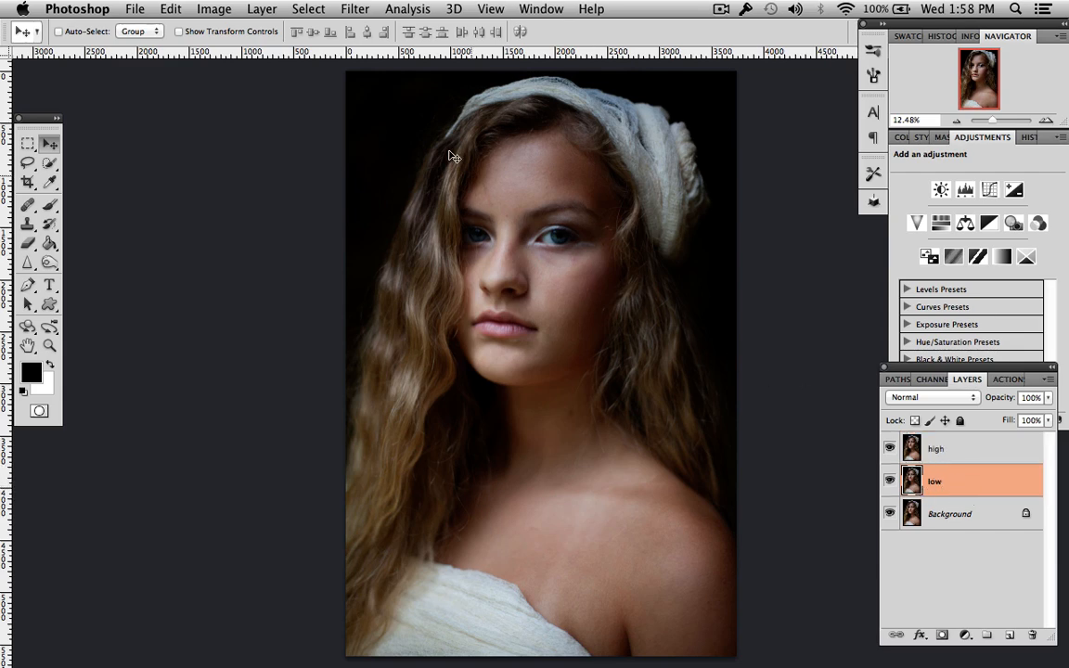
{"action": "left_click", "coordinate": [357, 9]}
{"action": "mouse_move", "coordinate": [367, 187]}
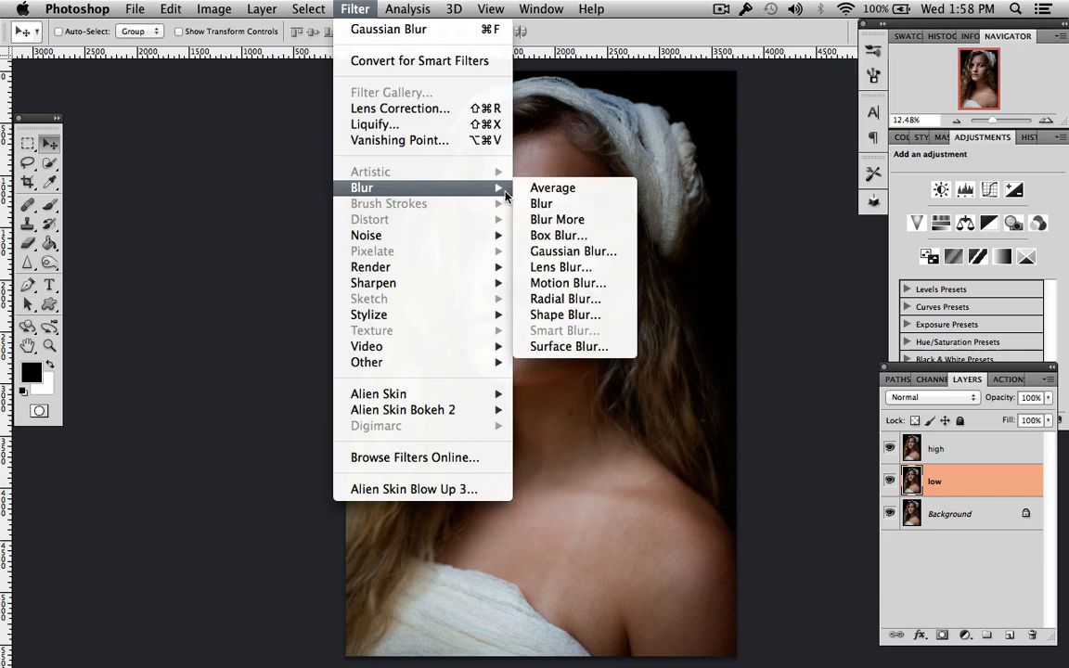
{"action": "left_click", "coordinate": [548, 259]}
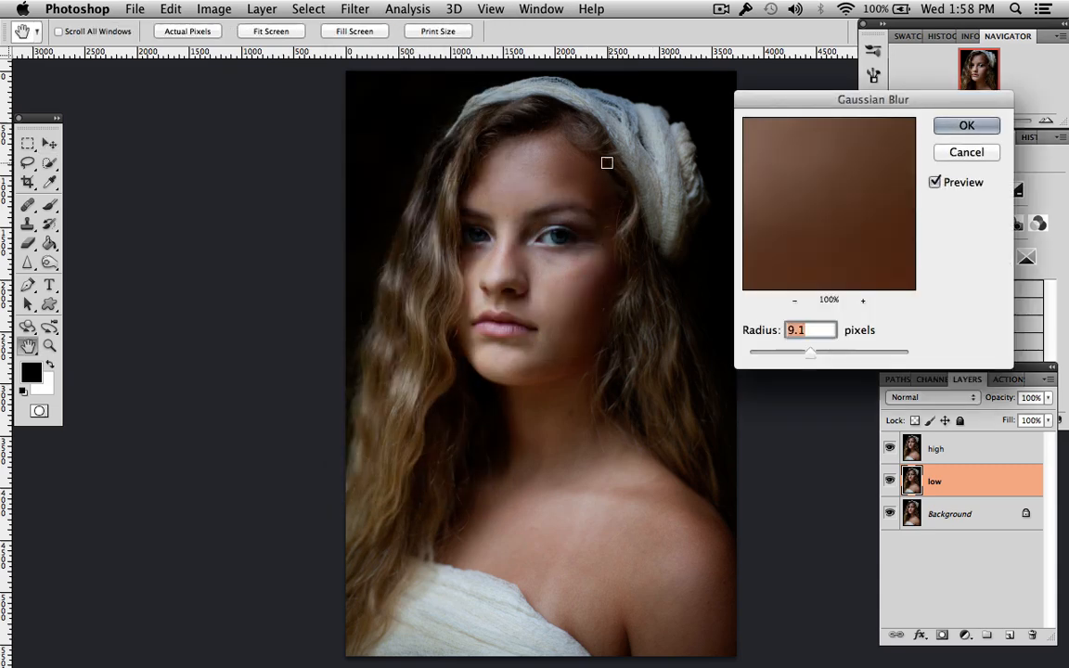
{"action": "left_click", "coordinate": [549, 277]}
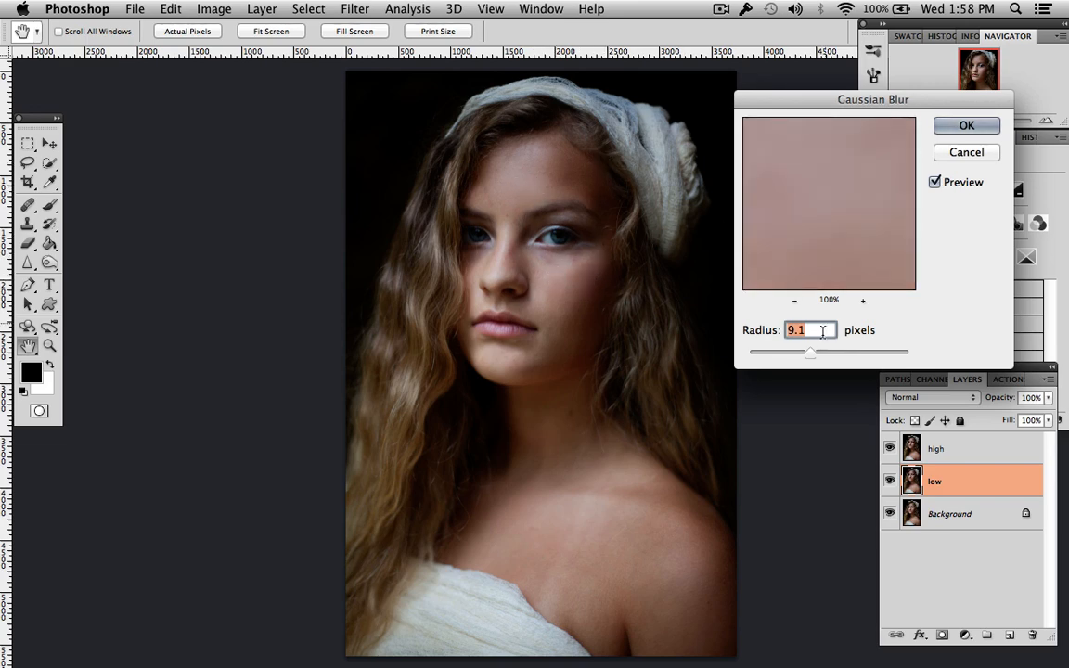
{"action": "left_click_drag", "start_coordinate": [810, 356], "coordinate": [837, 353]}
{"action": "left_click", "coordinate": [792, 354]}
{"action": "left_click_drag", "start_coordinate": [795, 358], "coordinate": [810, 351]}
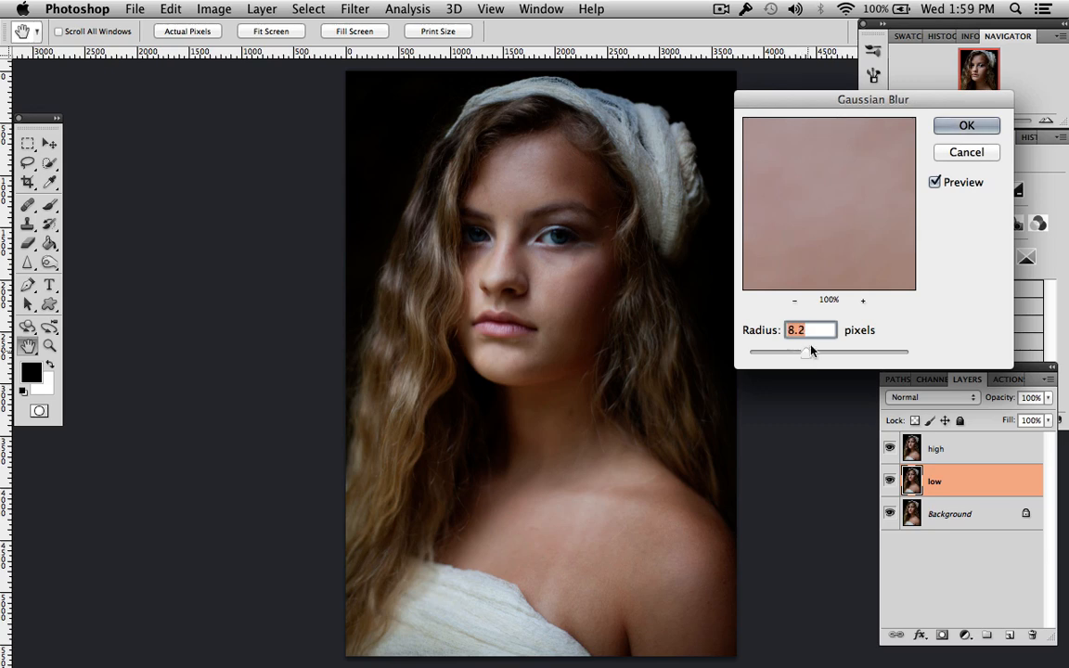
{"action": "left_click", "coordinate": [963, 129]}
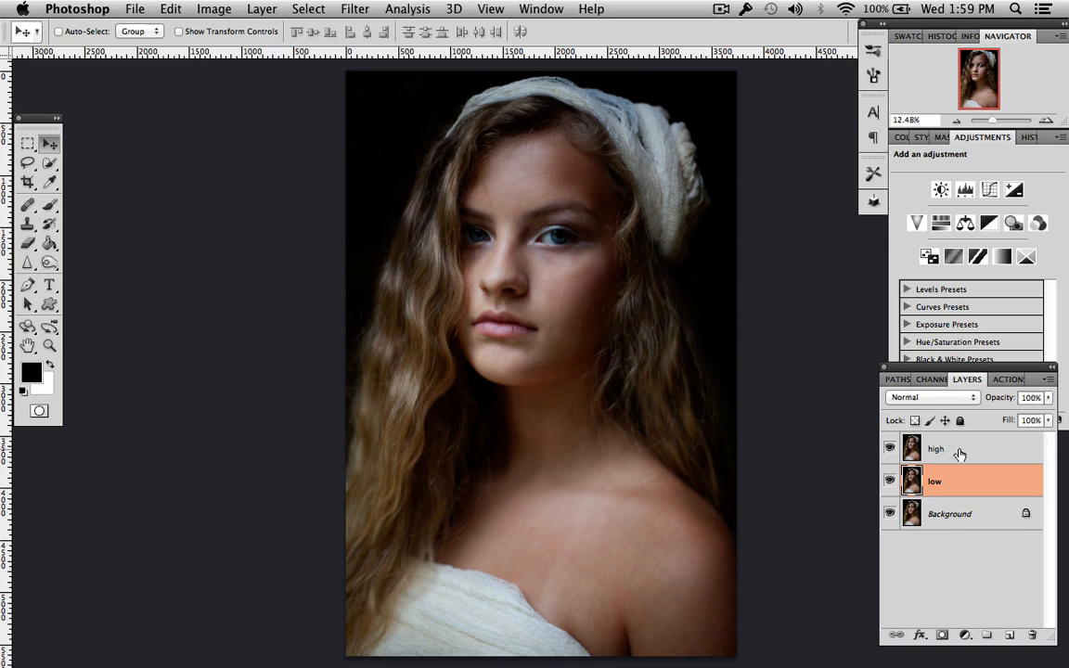
Use Apply Image on the high layer with source layer low, RGB, Subtract, scale 2, offset 128, and set its blend mode to Linear Light
{"action": "left_click", "coordinate": [961, 452]}
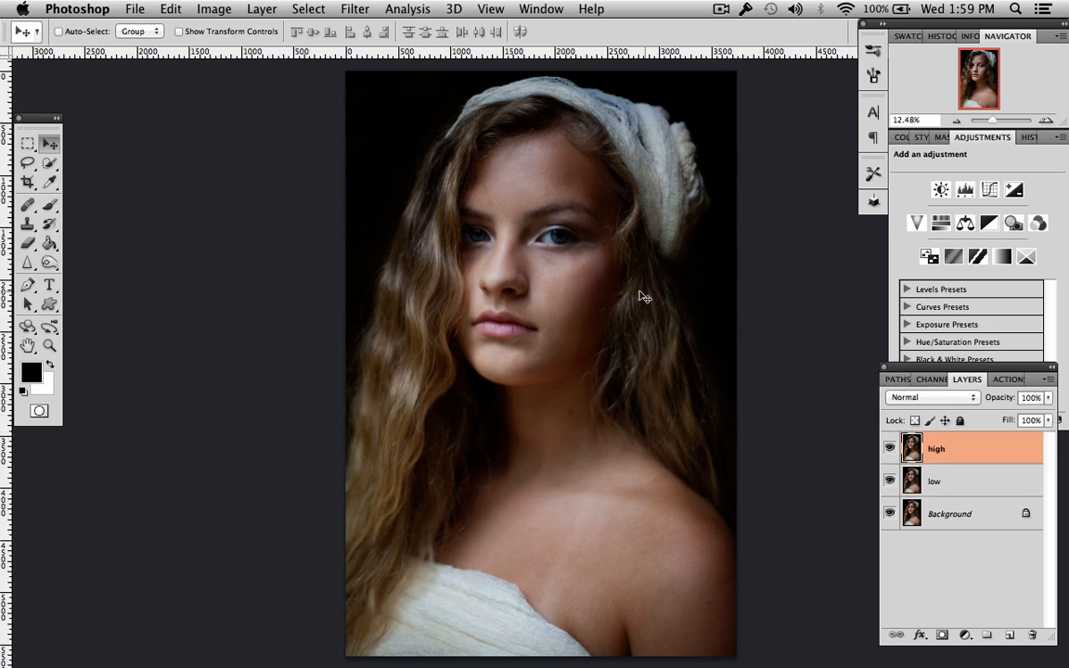
{"action": "left_click", "coordinate": [220, 11]}
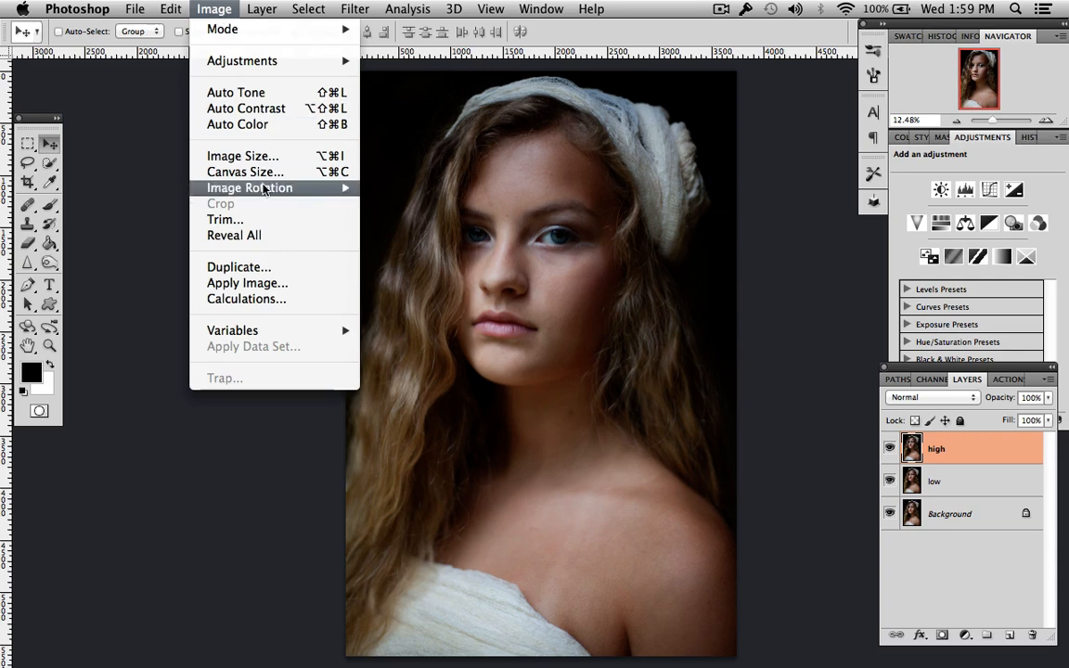
{"action": "left_click", "coordinate": [245, 284]}
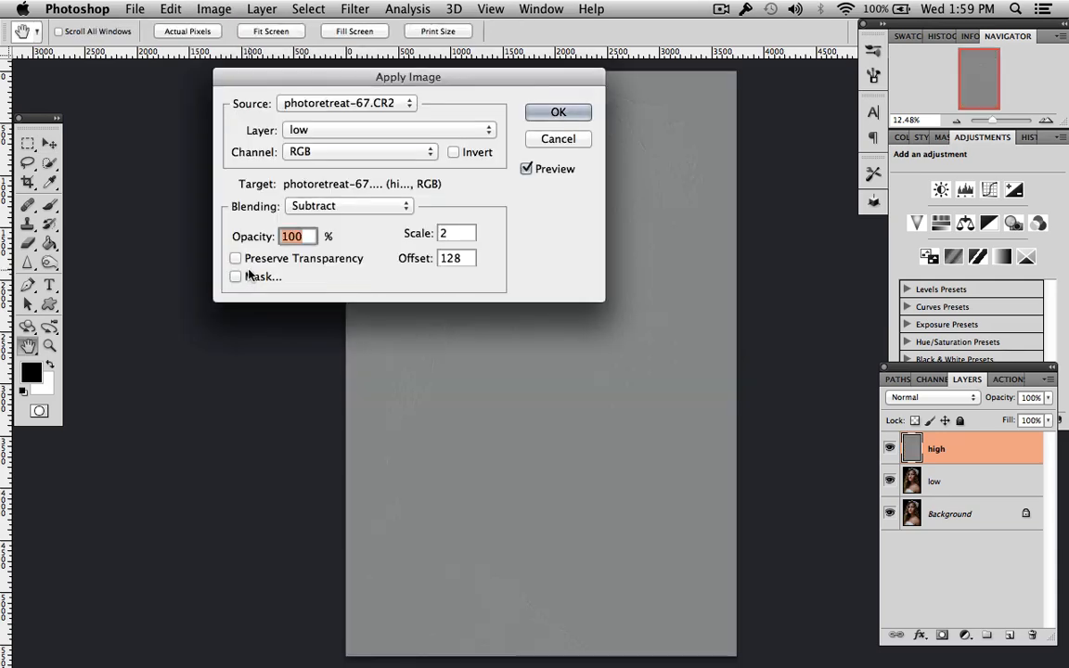
{"action": "left_click_drag", "start_coordinate": [422, 81], "coordinate": [283, 77]}
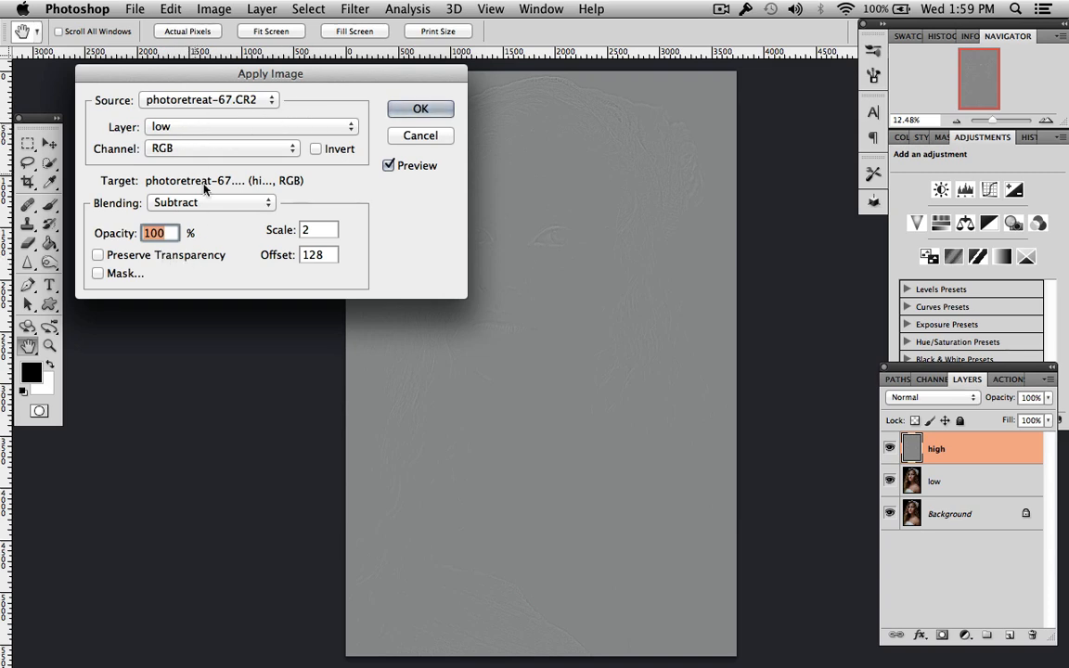
{"action": "left_click", "coordinate": [429, 114]}
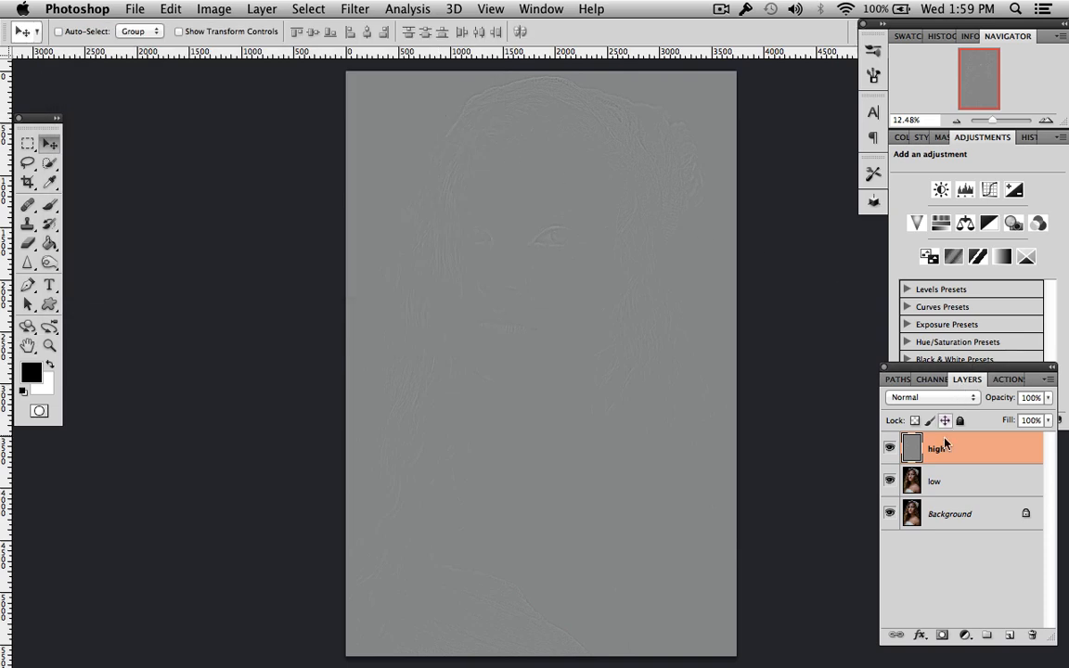
{"action": "left_click", "coordinate": [953, 400]}
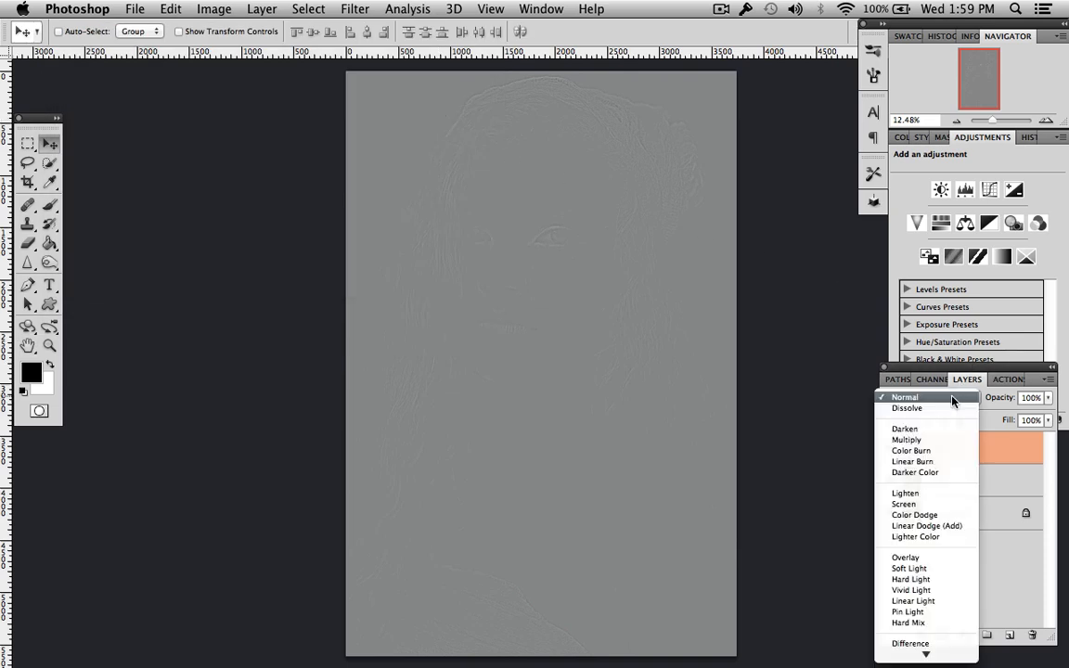
{"action": "left_click", "coordinate": [914, 602]}
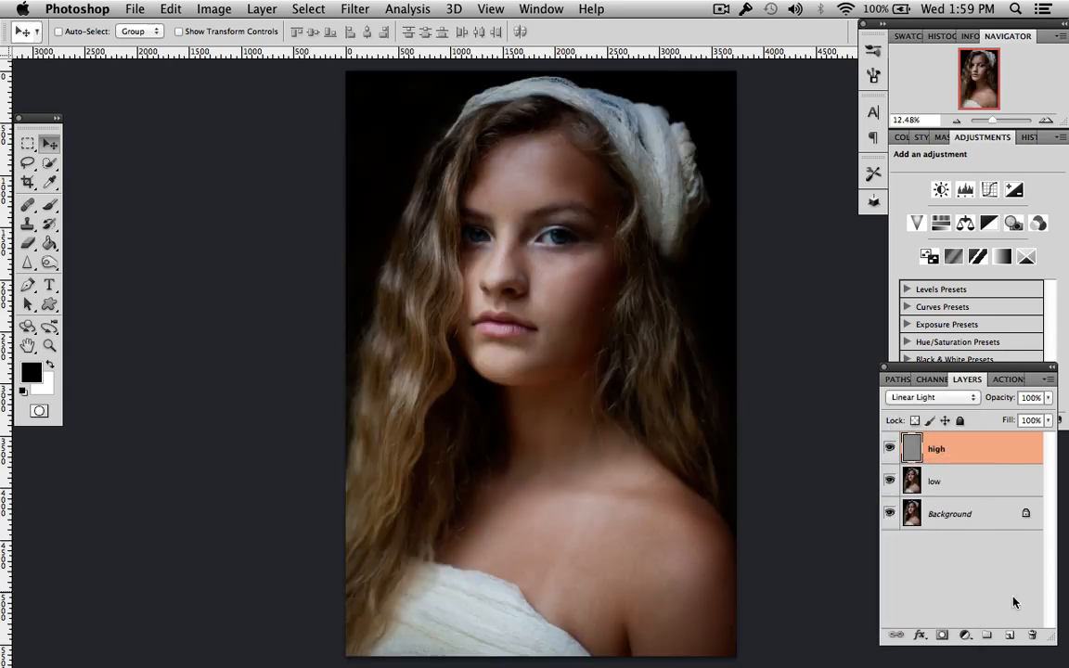
Create a new layer group and move the high and low layers into it, with high above low
{"action": "left_click", "coordinate": [987, 635]}
{"action": "left_click_drag", "start_coordinate": [943, 471], "coordinate": [969, 446]}
{"action": "left_click_drag", "start_coordinate": [971, 503], "coordinate": [978, 445]}
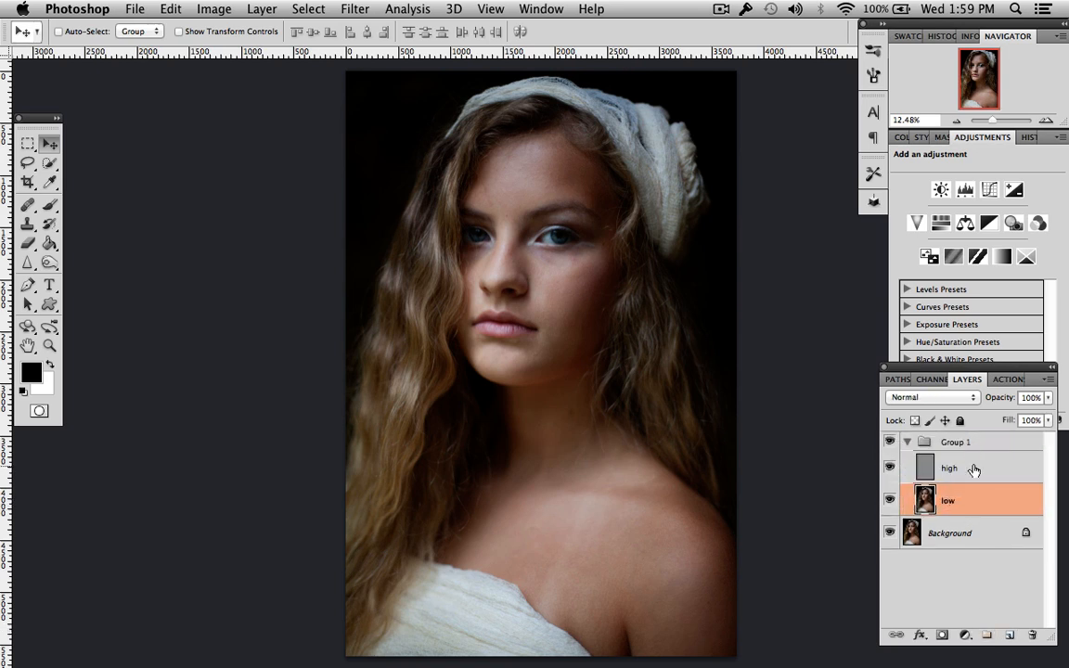
Hide and show the layer group to compare the frequency separation with the original image
{"action": "left_click", "coordinate": [909, 443]}
{"action": "left_click", "coordinate": [890, 443]}
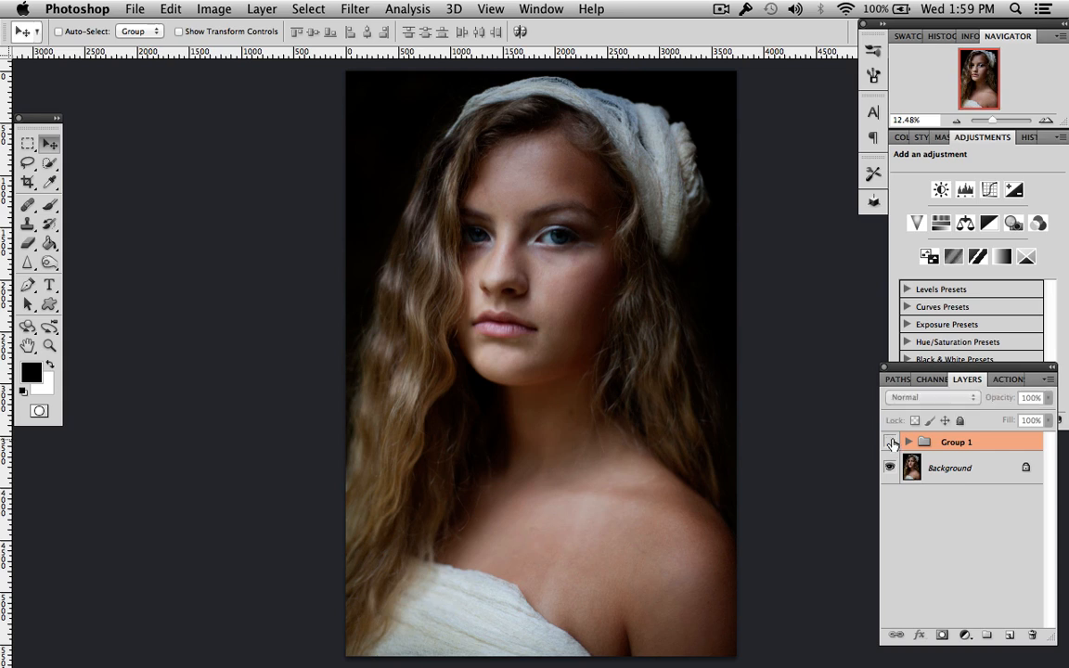
{"action": "left_click", "coordinate": [890, 443]}
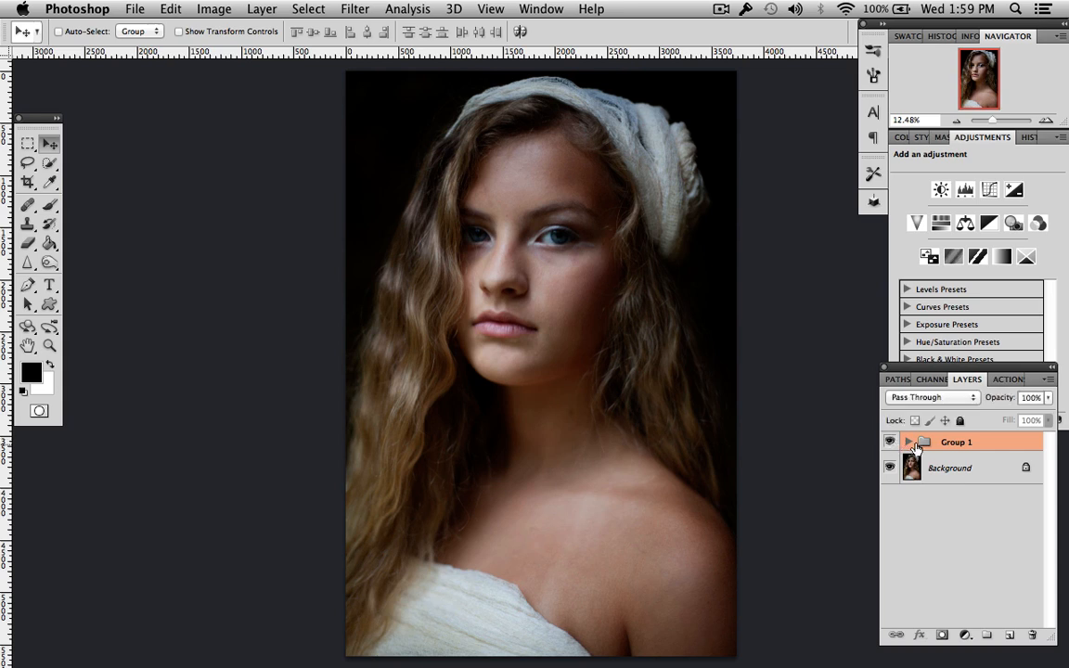
{"action": "left_click", "coordinate": [906, 442]}
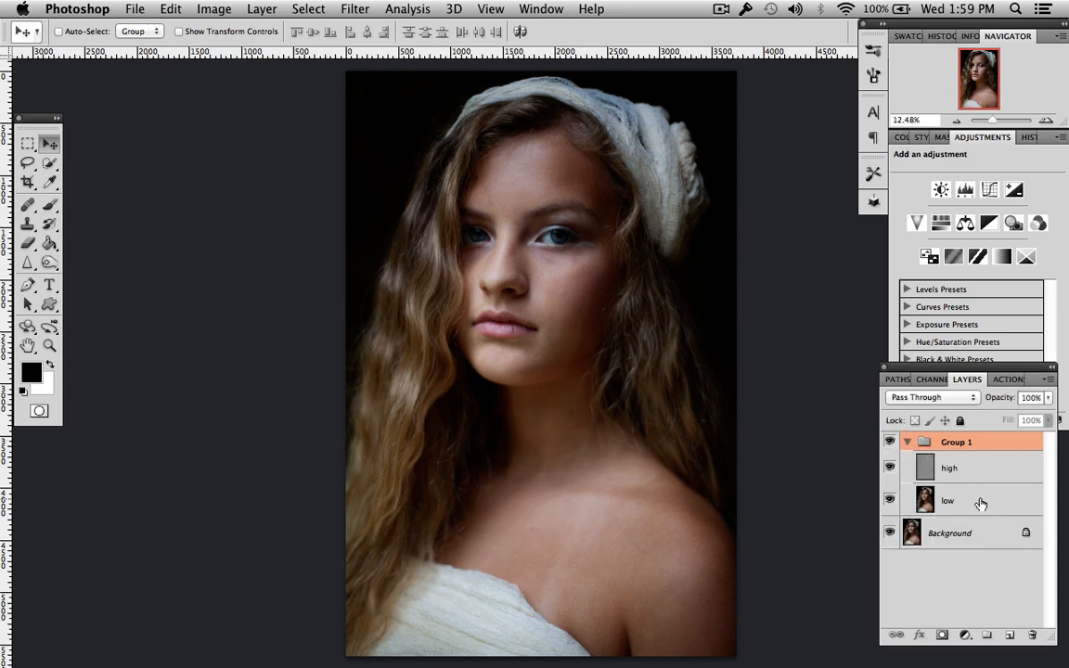
Select the central forehead skin on the low layer with the Lasso tool, using a 30 px feather
{"action": "left_click", "coordinate": [953, 470]}
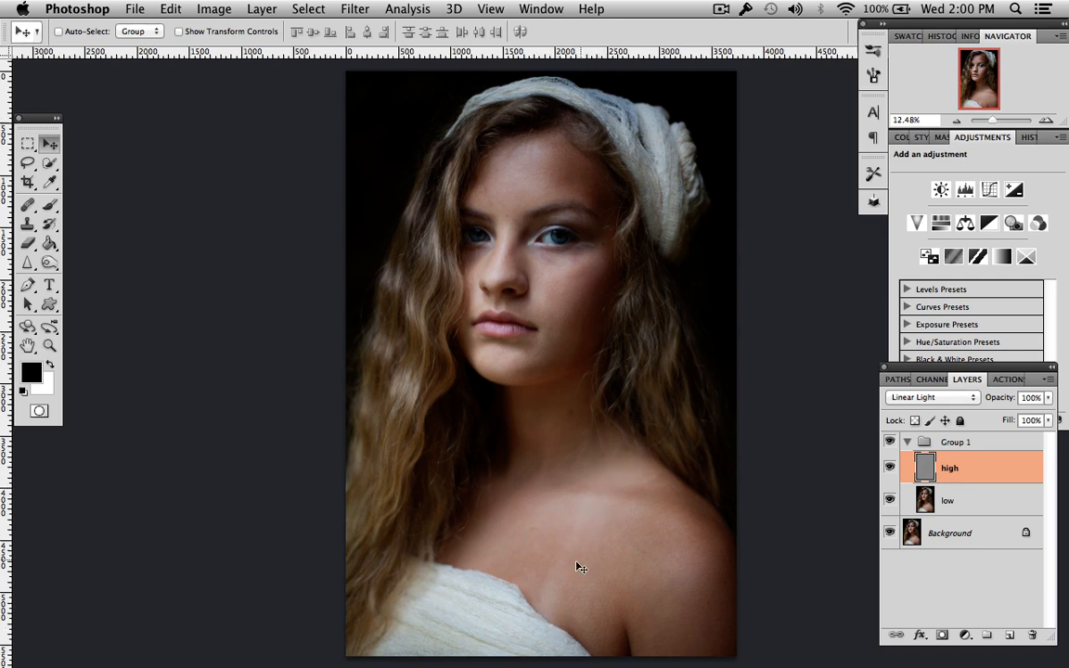
{"action": "left_click", "coordinate": [996, 493]}
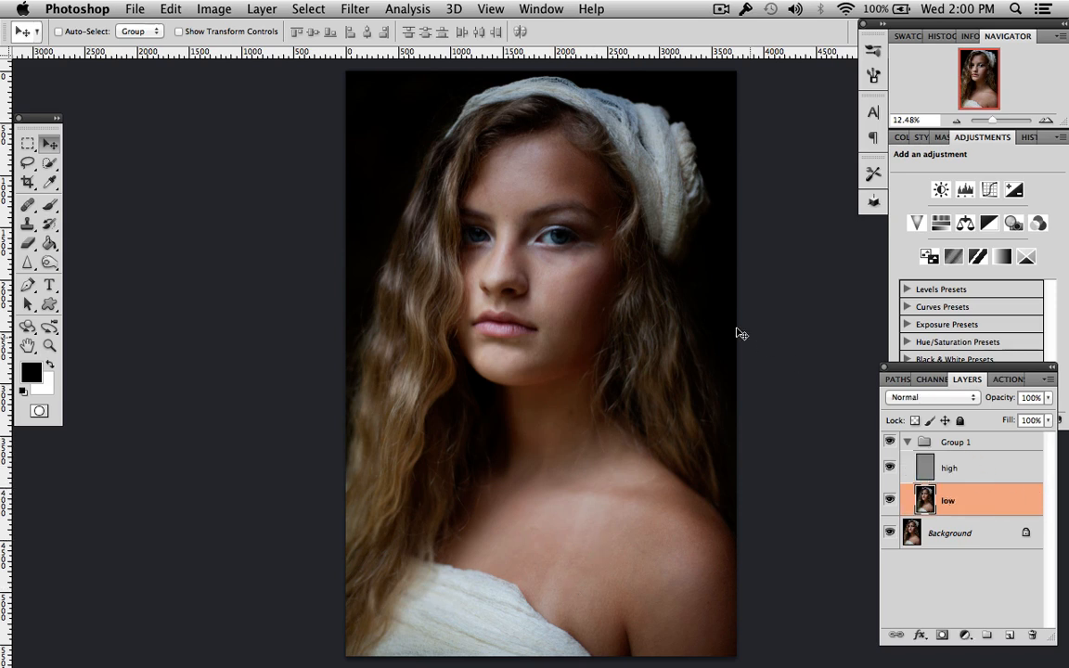
{"action": "left_click", "coordinate": [27, 165]}
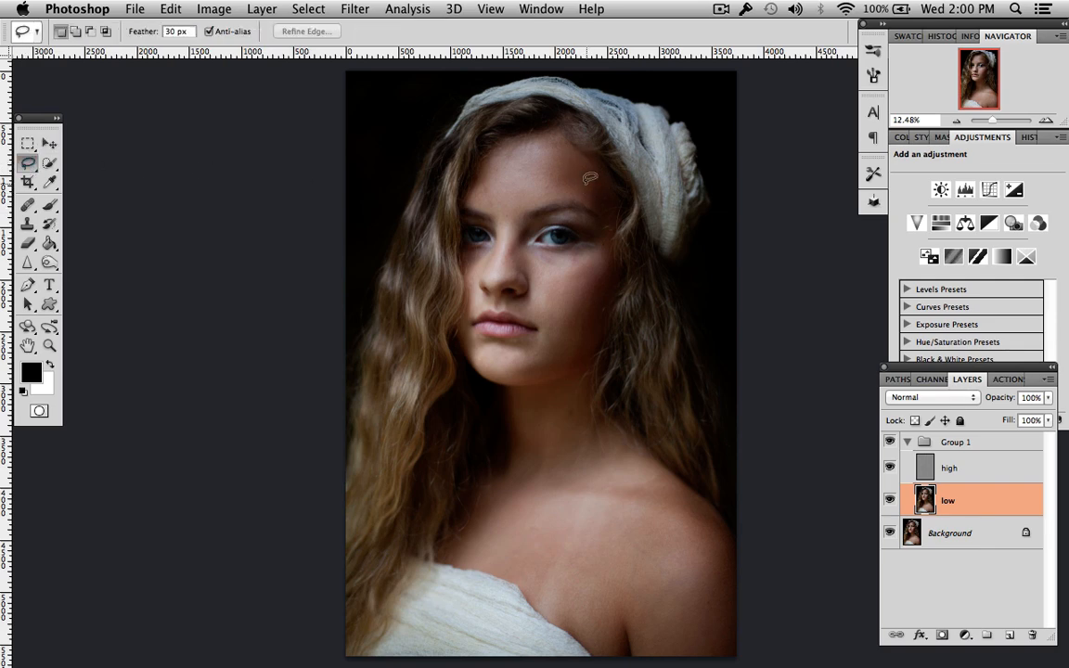
{"action": "scroll", "coordinate": [589, 179], "scroll_direction": "up", "scroll_amount": 5}
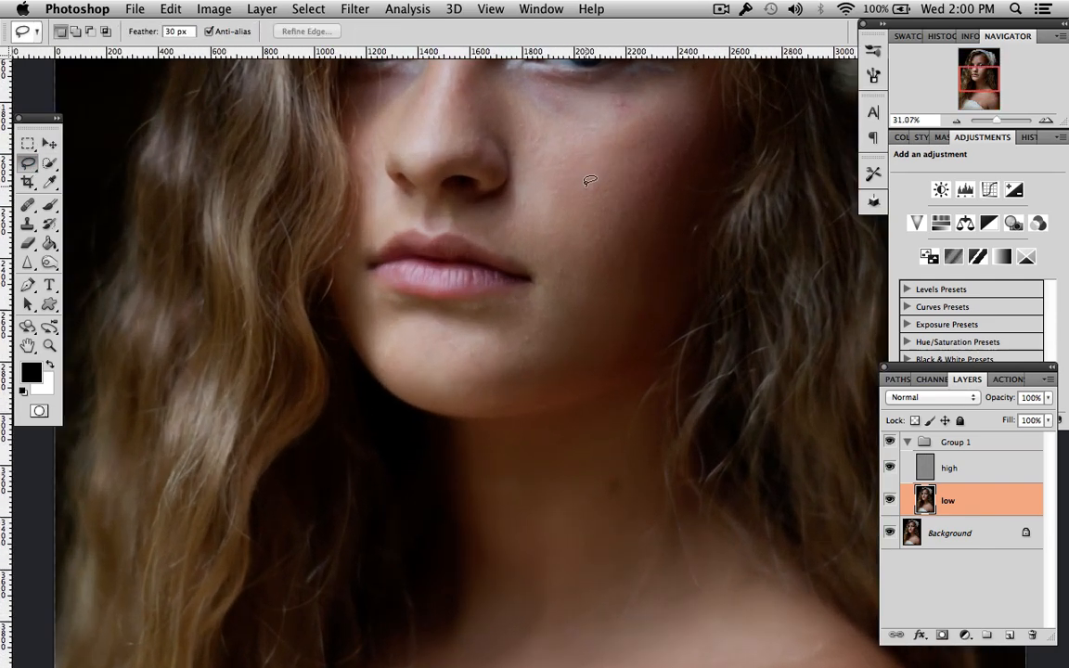
{"action": "scroll", "coordinate": [594, 179], "scroll_direction": "up", "scroll_amount": 5}
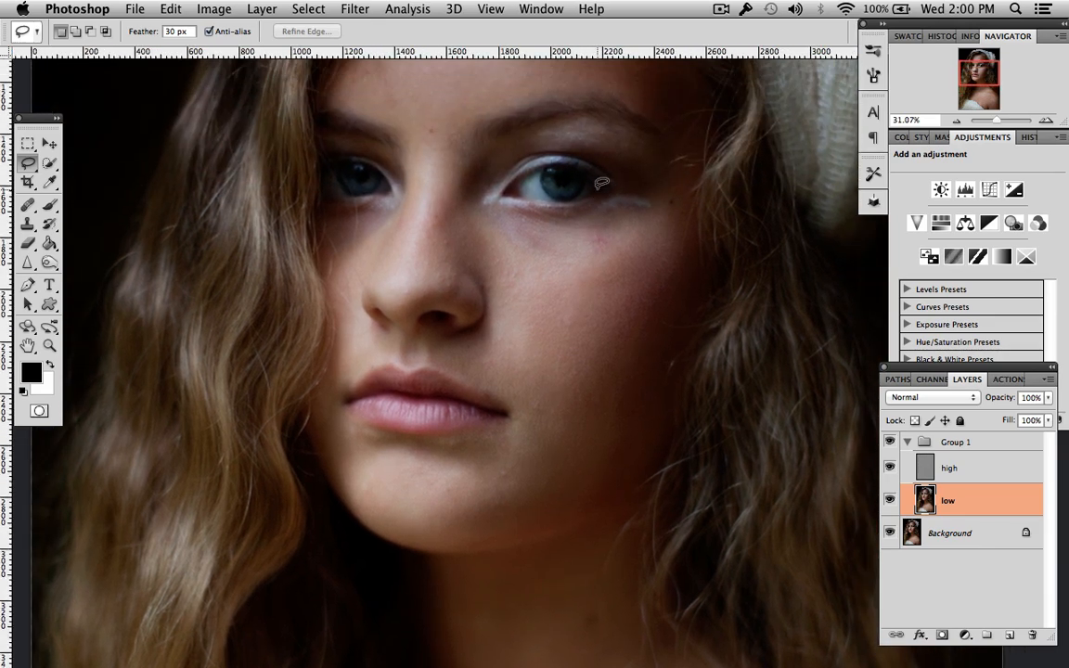
{"action": "scroll", "coordinate": [598, 181], "scroll_direction": "up", "scroll_amount": 3}
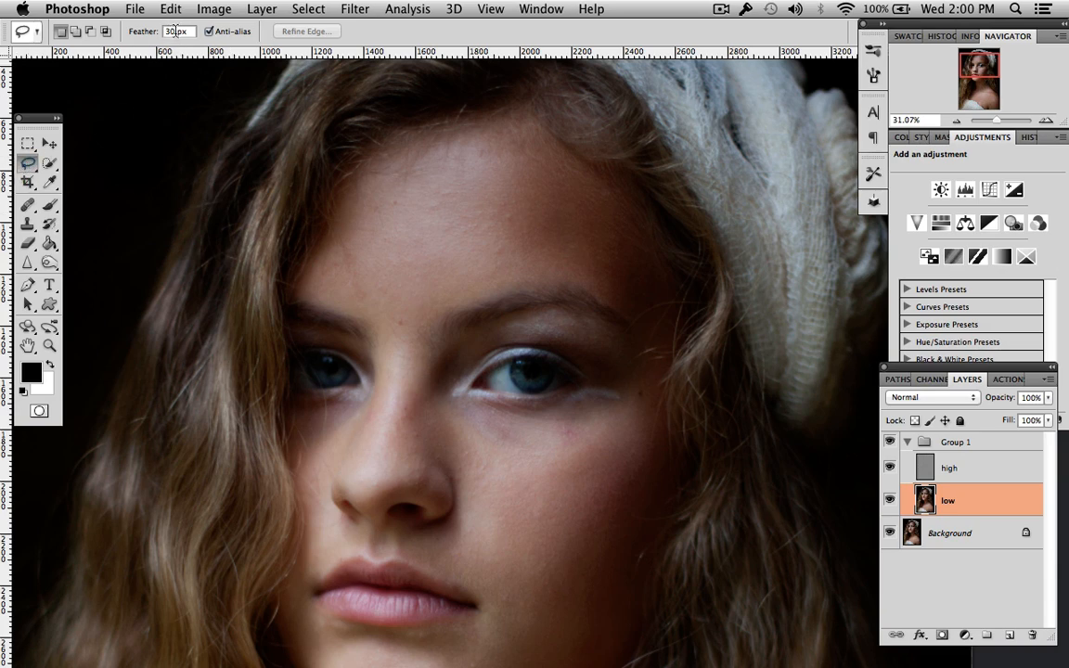
{"action": "mouse_move", "coordinate": [403, 216]}
{"action": "left_mouse_down"}
{"action": "mouse_move", "coordinate": [421, 270]}
{"action": "mouse_move", "coordinate": [454, 278]}
{"action": "mouse_move", "coordinate": [502, 270]}
{"action": "mouse_move", "coordinate": [535, 224]}
{"action": "mouse_move", "coordinate": [533, 197]}
{"action": "mouse_move", "coordinate": [489, 151]}
{"action": "mouse_move", "coordinate": [451, 155]}
{"action": "mouse_move", "coordinate": [408, 217]}
{"action": "left_mouse_up"}
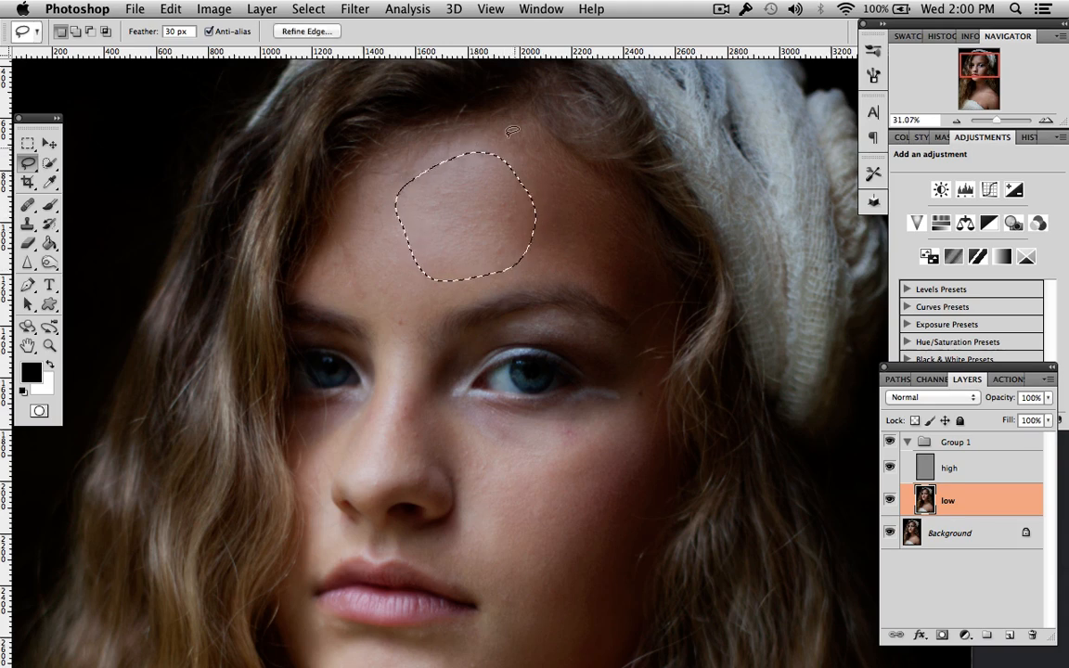
Smooth the selected forehead area on the low layer with a stronger Gaussian Blur
{"action": "left_click", "coordinate": [354, 9]}
{"action": "mouse_move", "coordinate": [425, 189]}
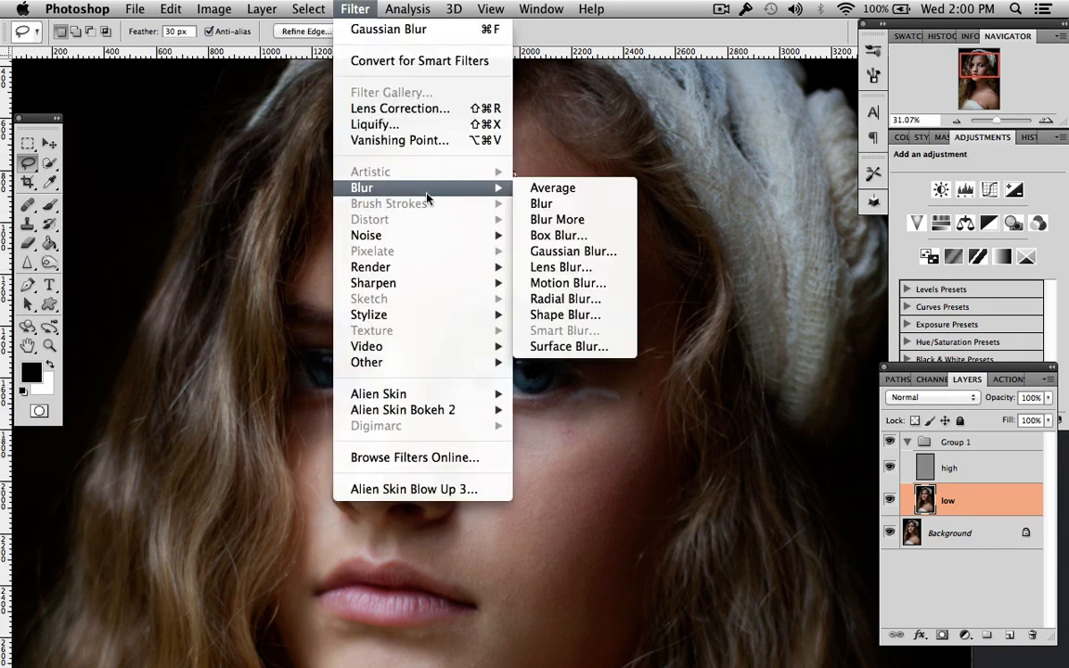
{"action": "left_click", "coordinate": [569, 253]}
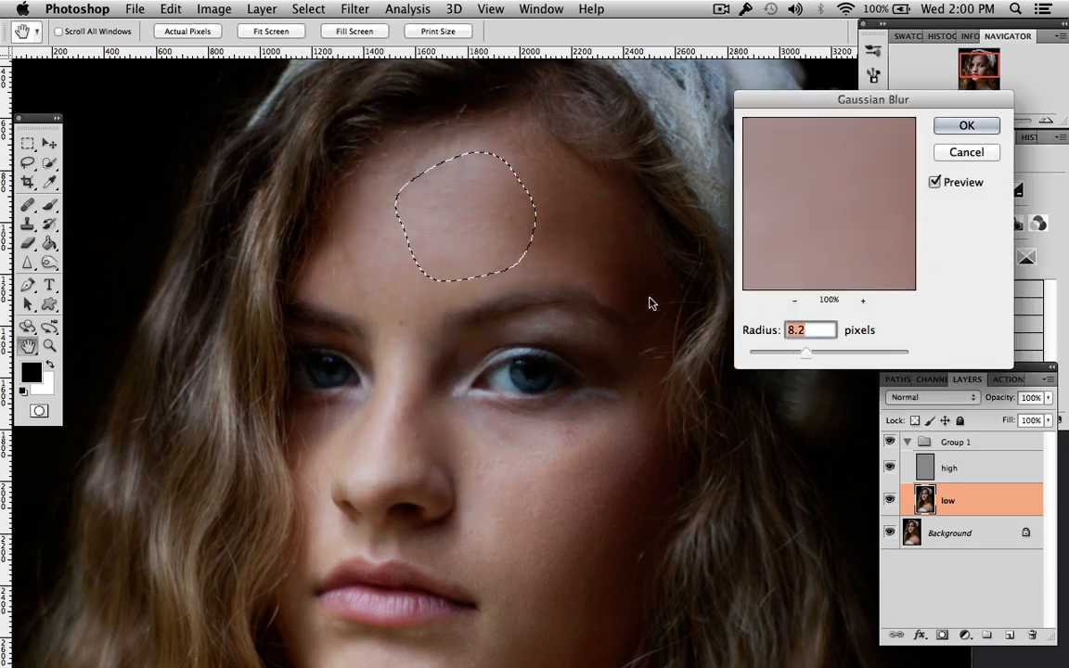
{"action": "left_click_drag", "start_coordinate": [796, 349], "coordinate": [858, 356]}
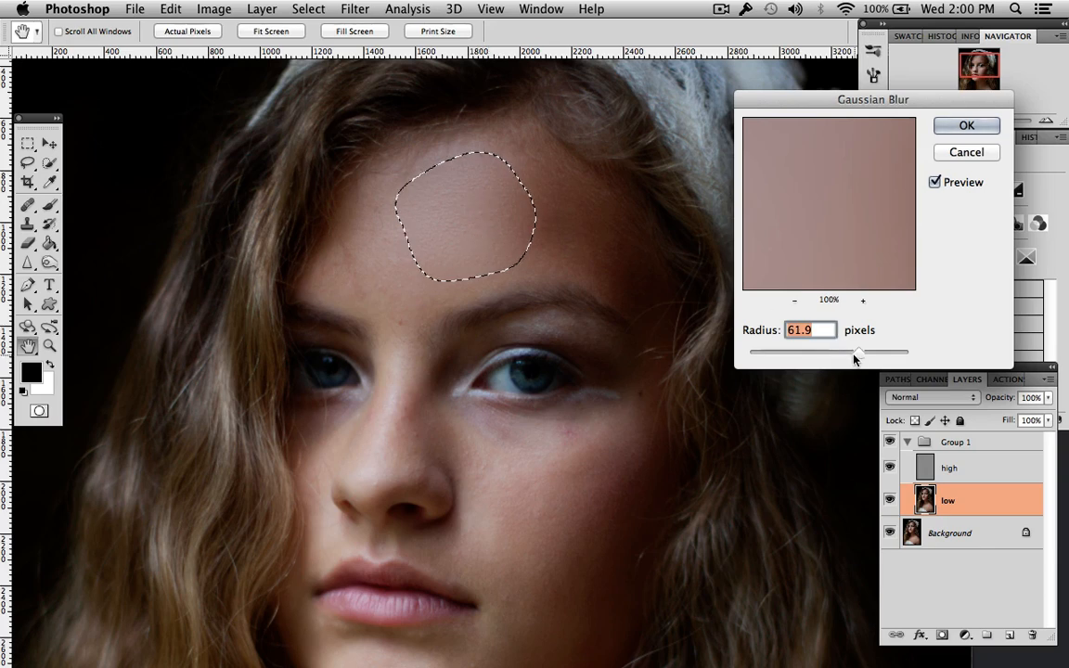
{"action": "left_click_drag", "start_coordinate": [859, 354], "coordinate": [827, 358]}
{"action": "left_click", "coordinate": [967, 130]}
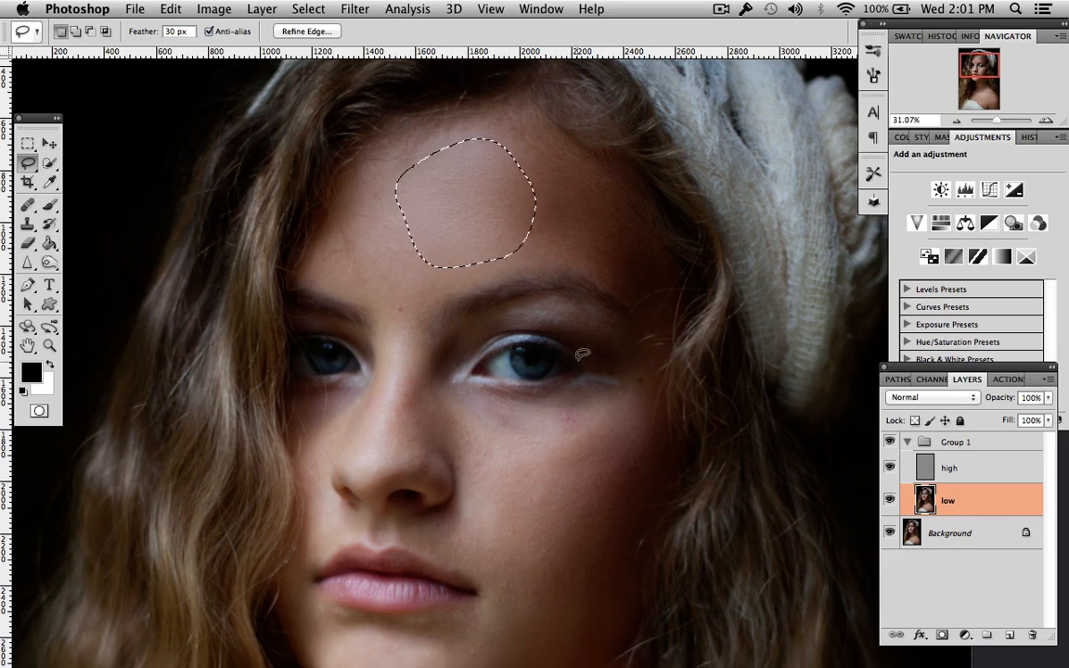
Lasso the skin beneath the brighter eye on the low layer and smooth it with a Gaussian Blur
{"action": "scroll", "coordinate": [583, 355], "scroll_direction": "down", "scroll_amount": 5}
{"action": "scroll", "coordinate": [583, 355], "scroll_direction": "right", "scroll_amount": 1}
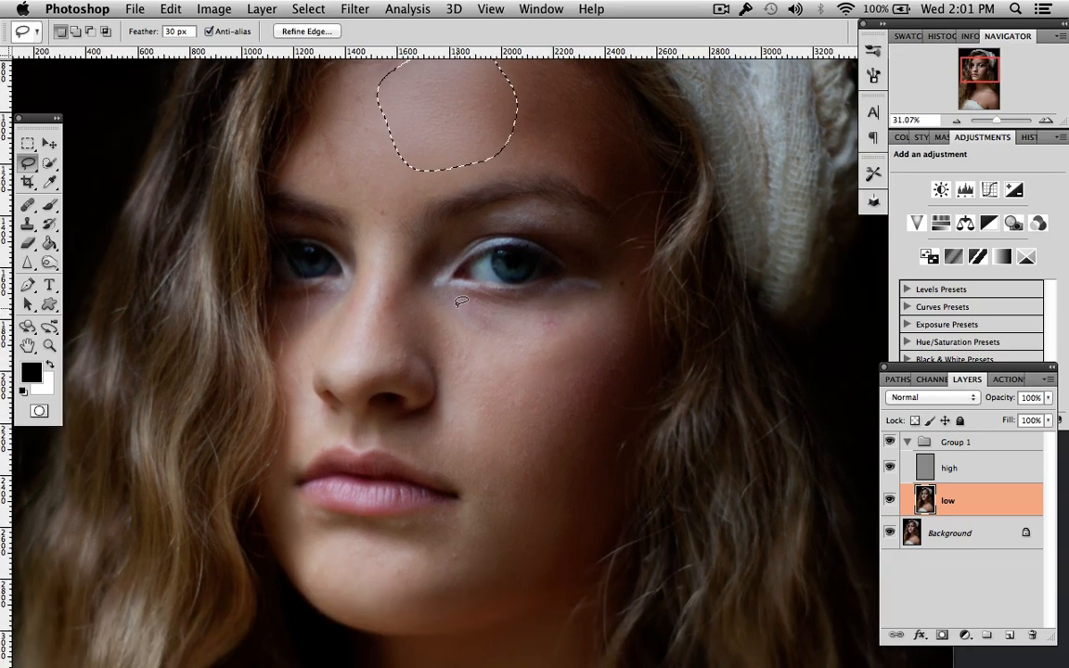
{"action": "mouse_move", "coordinate": [452, 298]}
{"action": "left_mouse_down"}
{"action": "mouse_move", "coordinate": [608, 291]}
{"action": "mouse_move", "coordinate": [613, 311]}
{"action": "mouse_move", "coordinate": [587, 357]}
{"action": "mouse_move", "coordinate": [532, 382]}
{"action": "mouse_move", "coordinate": [445, 361]}
{"action": "mouse_move", "coordinate": [427, 343]}
{"action": "mouse_move", "coordinate": [447, 299]}
{"action": "left_mouse_up"}
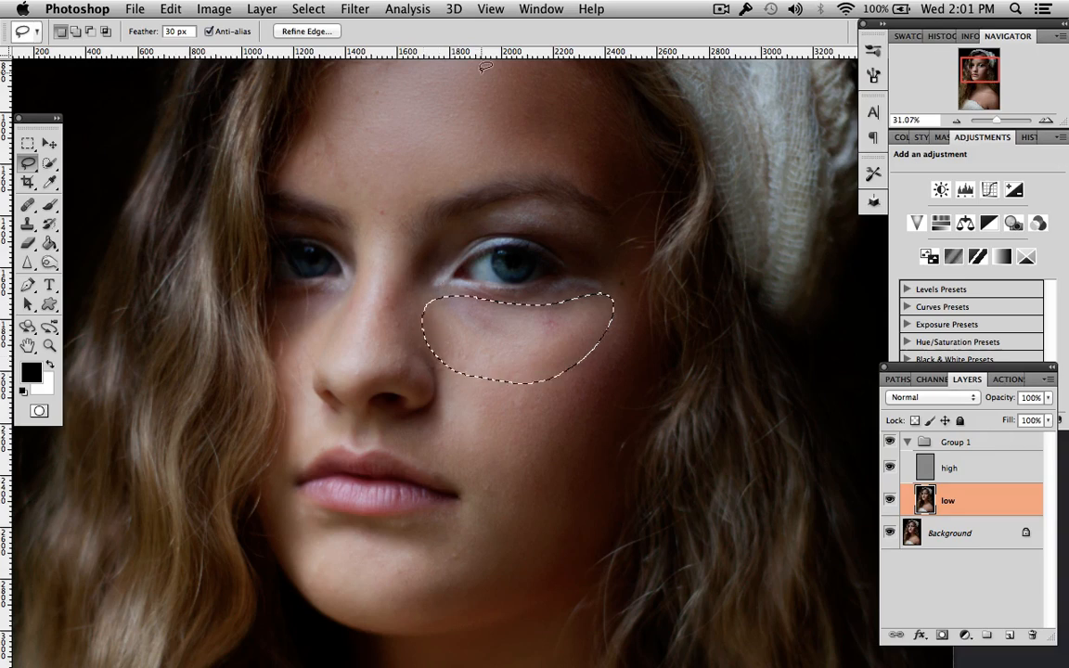
{"action": "left_click", "coordinate": [355, 9]}
{"action": "mouse_move", "coordinate": [405, 190]}
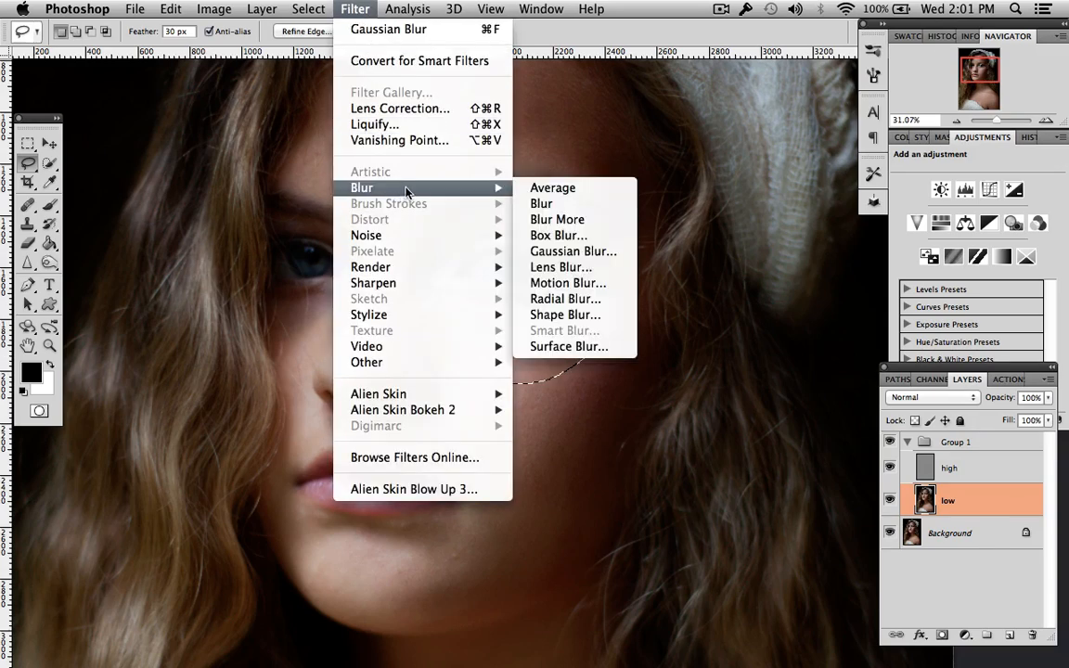
{"action": "left_click", "coordinate": [578, 253]}
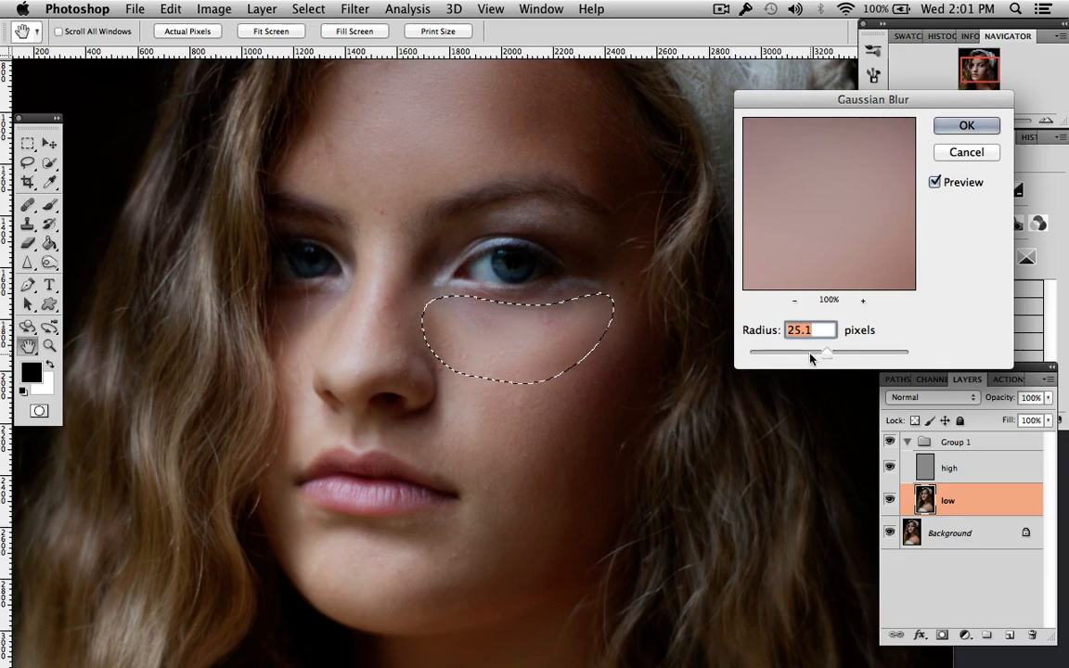
{"action": "left_click_drag", "start_coordinate": [825, 354], "coordinate": [812, 360]}
{"action": "key", "text": "Return"}
Lasso the lower cheek between the nose and mouth corner on the low layer and apply a 13.5 px Gaussian Blur
{"action": "key", "text": "l"}
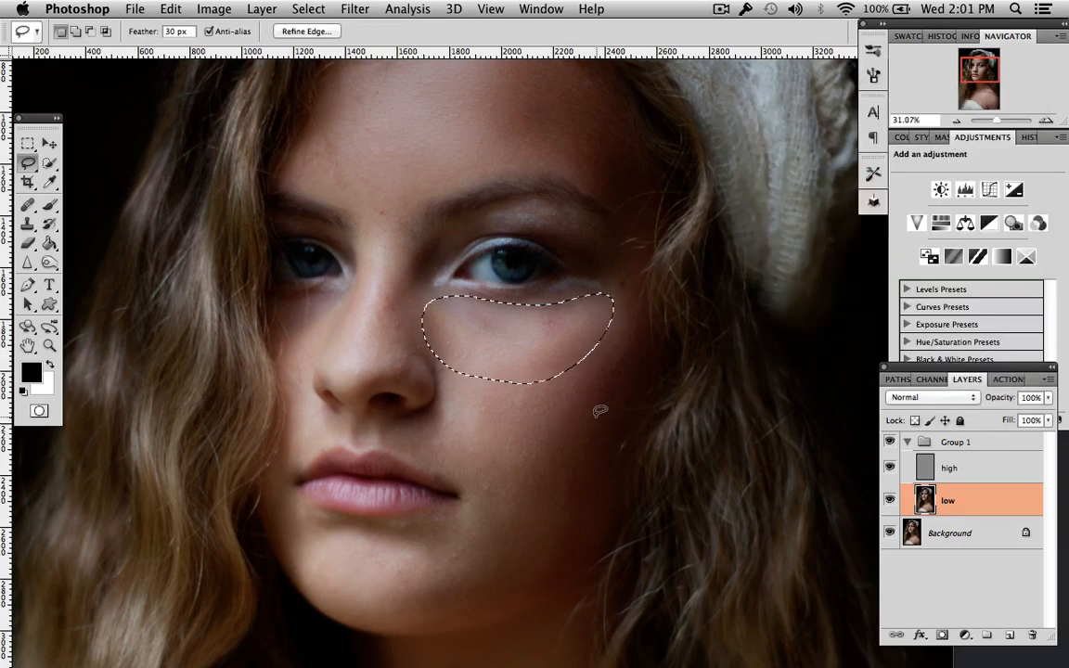
{"action": "scroll", "coordinate": [602, 406], "scroll_direction": "down", "scroll_amount": 3}
{"action": "scroll", "coordinate": [602, 405], "scroll_direction": "right", "scroll_amount": 2}
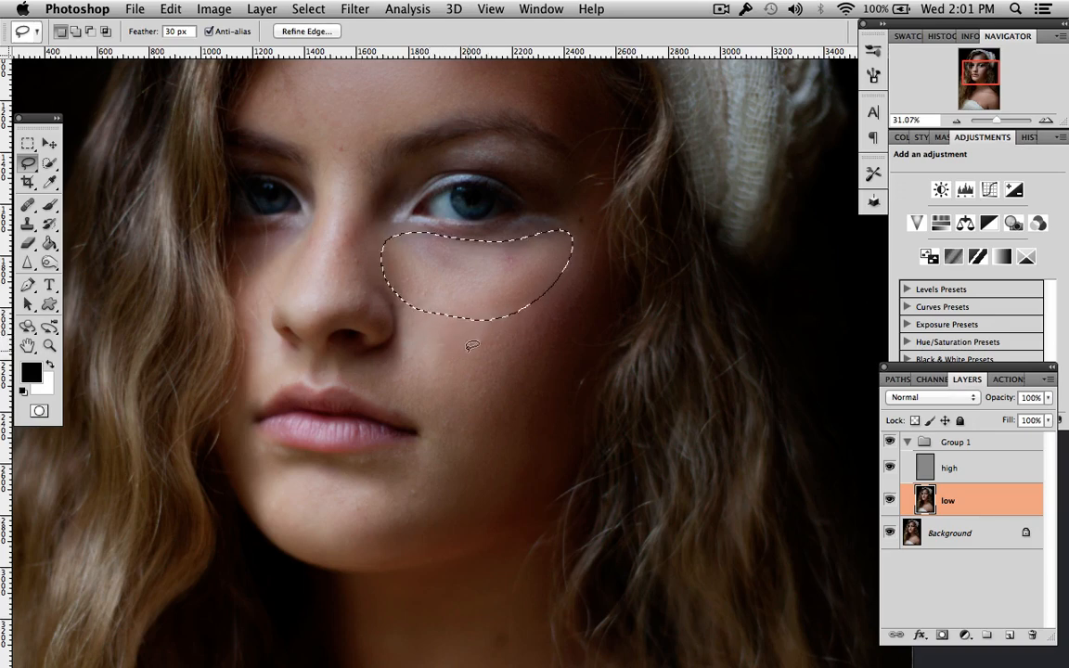
{"action": "left_click_drag", "start_coordinate": [411, 316], "coordinate": [472, 315]}
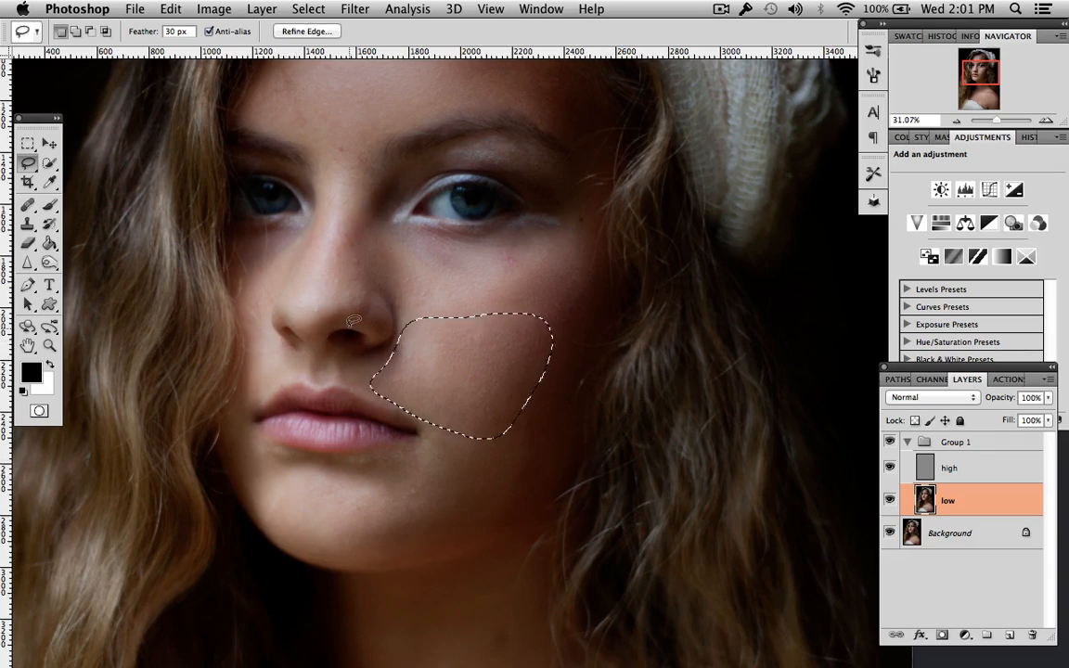
{"action": "left_click", "coordinate": [355, 10]}
{"action": "mouse_move", "coordinate": [389, 187]}
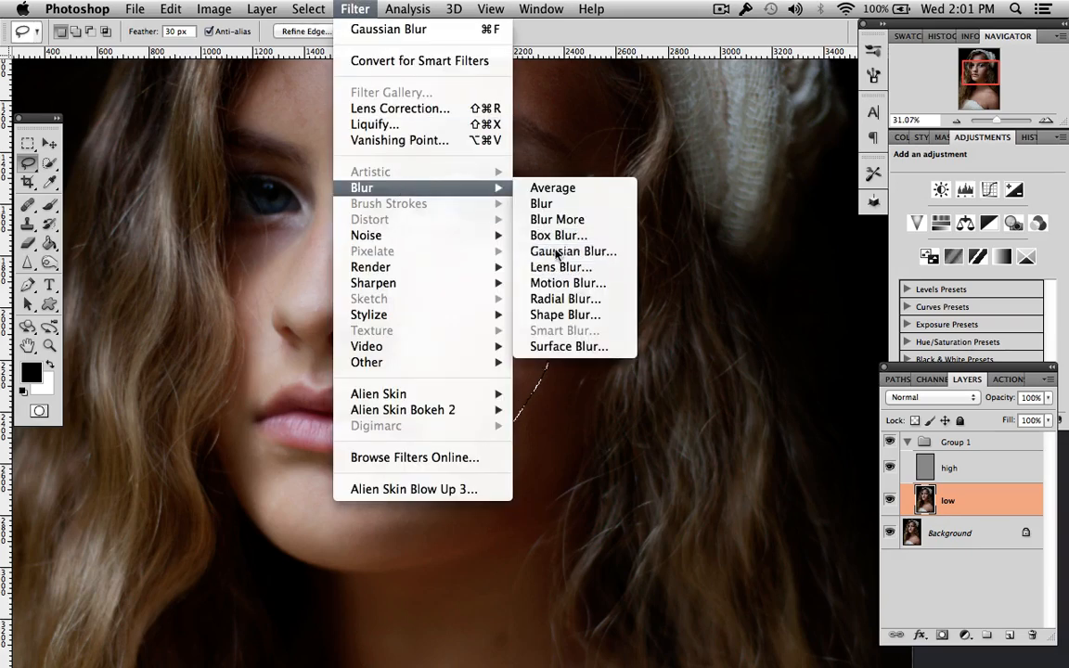
{"action": "left_click", "coordinate": [557, 252]}
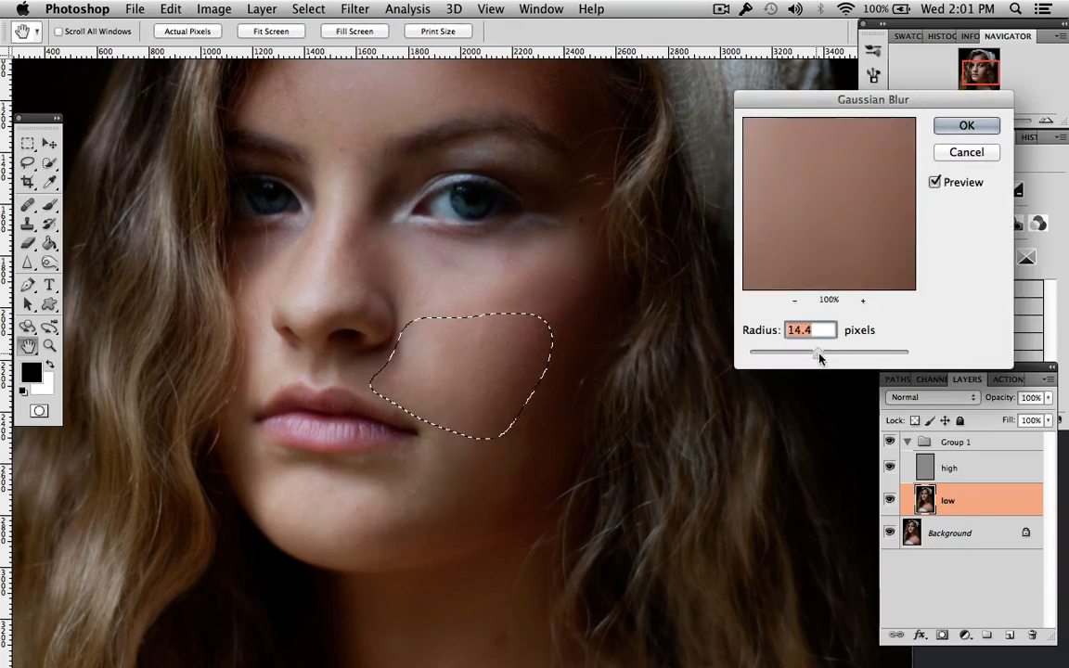
{"action": "left_click_drag", "start_coordinate": [820, 357], "coordinate": [812, 358]}
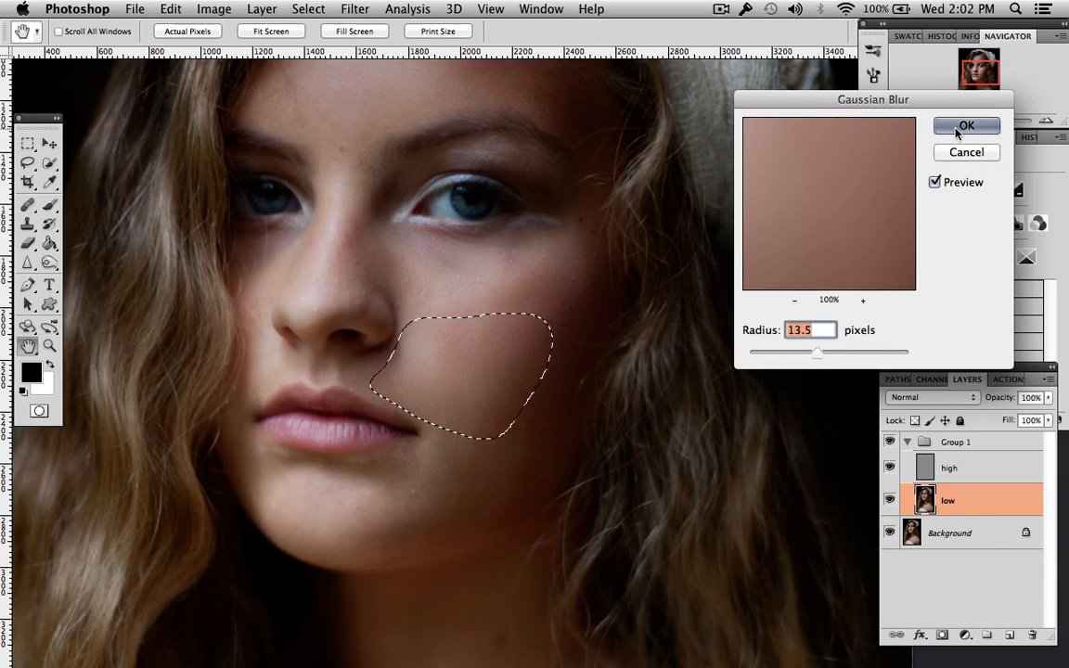
{"action": "left_click", "coordinate": [965, 127]}
Lasso the chin and jaw area below the mouth corner on the low layer and apply a 19.3 px Gaussian Blur
{"action": "key", "text": "l"}
{"action": "mouse_move", "coordinate": [362, 467]}
{"action": "left_mouse_down"}
{"action": "mouse_move", "coordinate": [453, 419]}
{"action": "mouse_move", "coordinate": [535, 425]}
{"action": "left_mouse_up"}
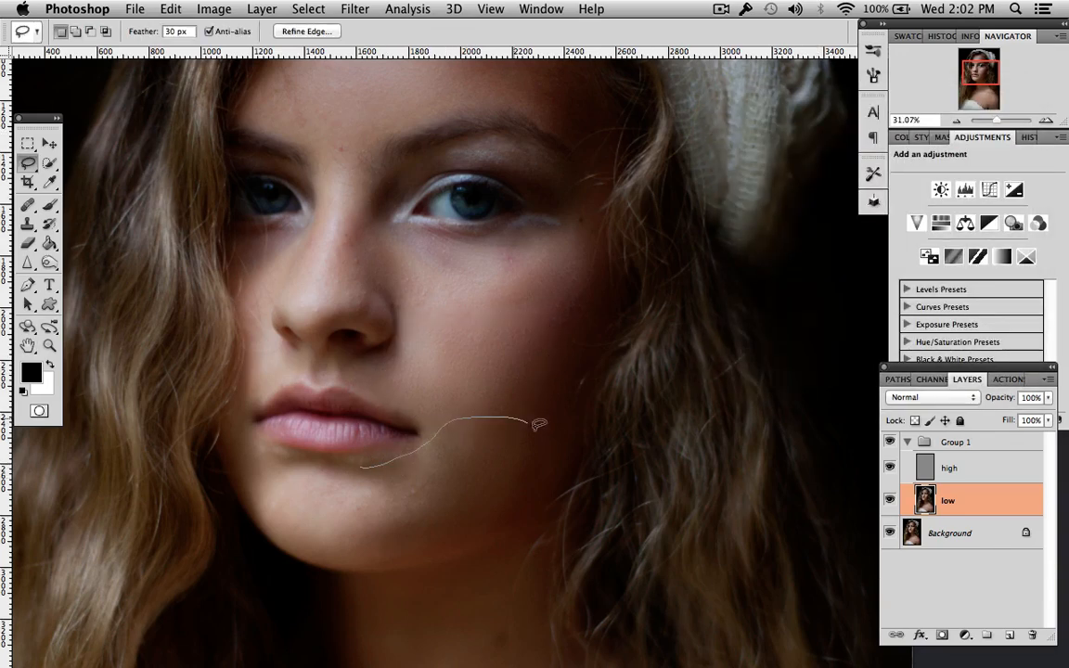
{"action": "left_click_drag", "start_coordinate": [456, 517], "coordinate": [336, 548]}
{"action": "left_click_drag", "start_coordinate": [342, 470], "coordinate": [367, 464]}
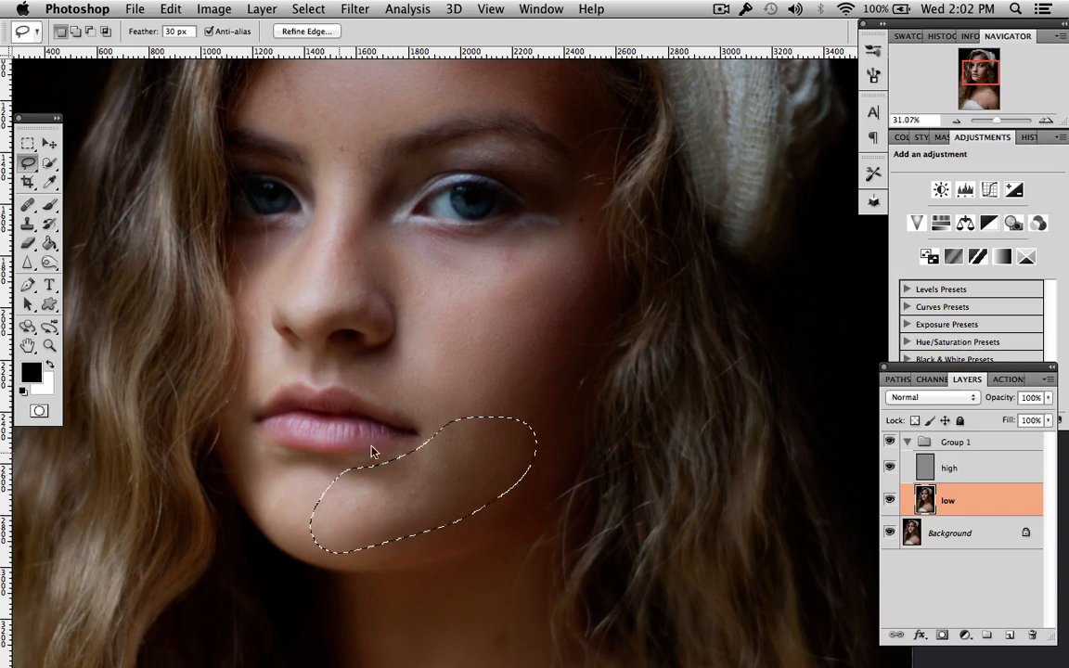
{"action": "left_click", "coordinate": [355, 8]}
{"action": "mouse_move", "coordinate": [395, 193]}
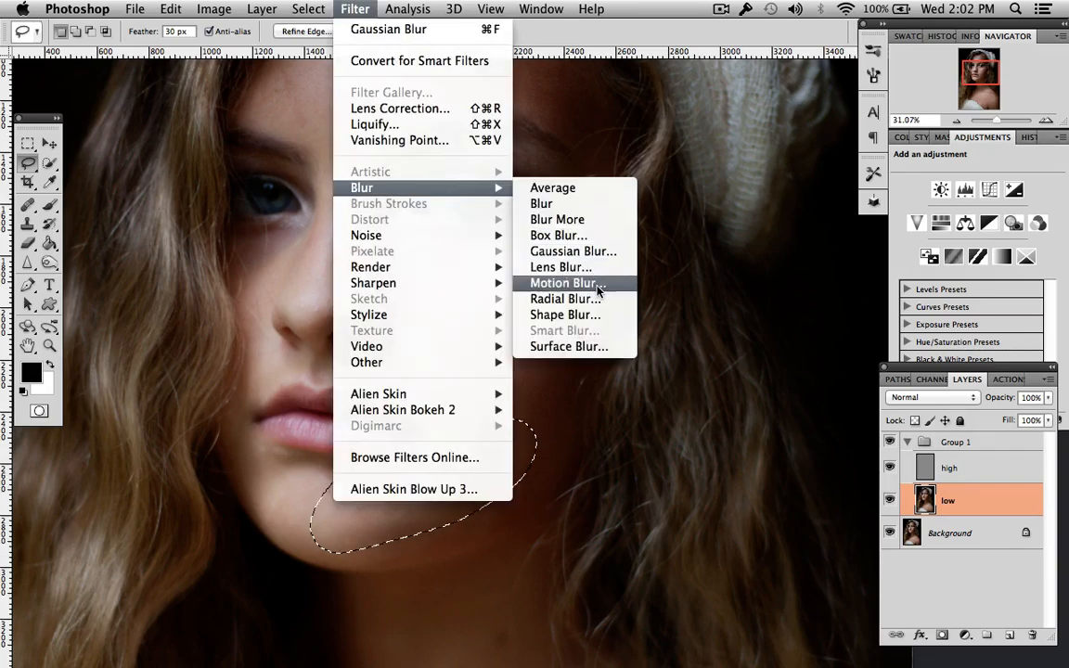
{"action": "left_click", "coordinate": [594, 250]}
{"action": "left_click_drag", "start_coordinate": [817, 353], "coordinate": [826, 356]}
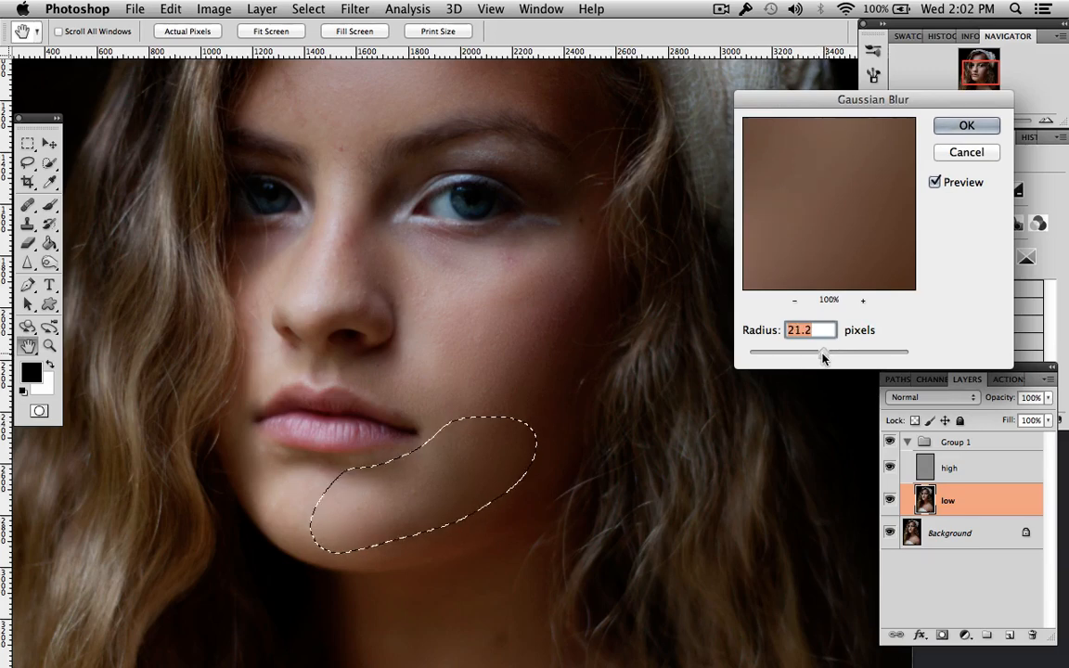
{"action": "left_click", "coordinate": [967, 125]}
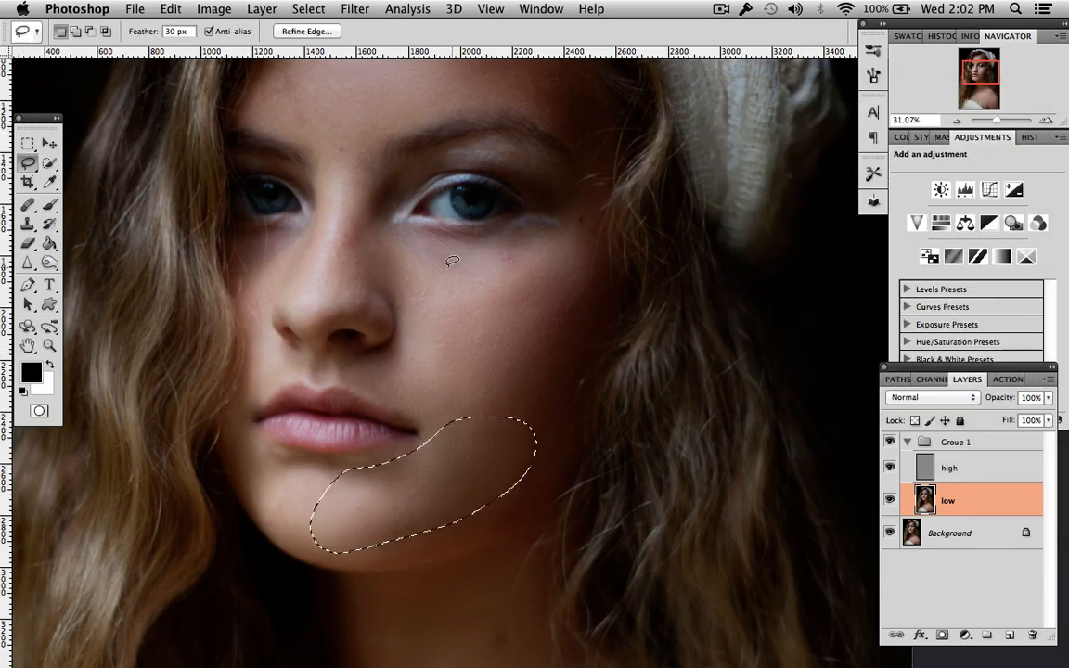
Lasso the forehead skin above and between the eyebrows, apply a 19.3 px Gaussian Blur, and deselect
{"action": "scroll", "coordinate": [475, 252], "scroll_direction": "up", "scroll_amount": 5}
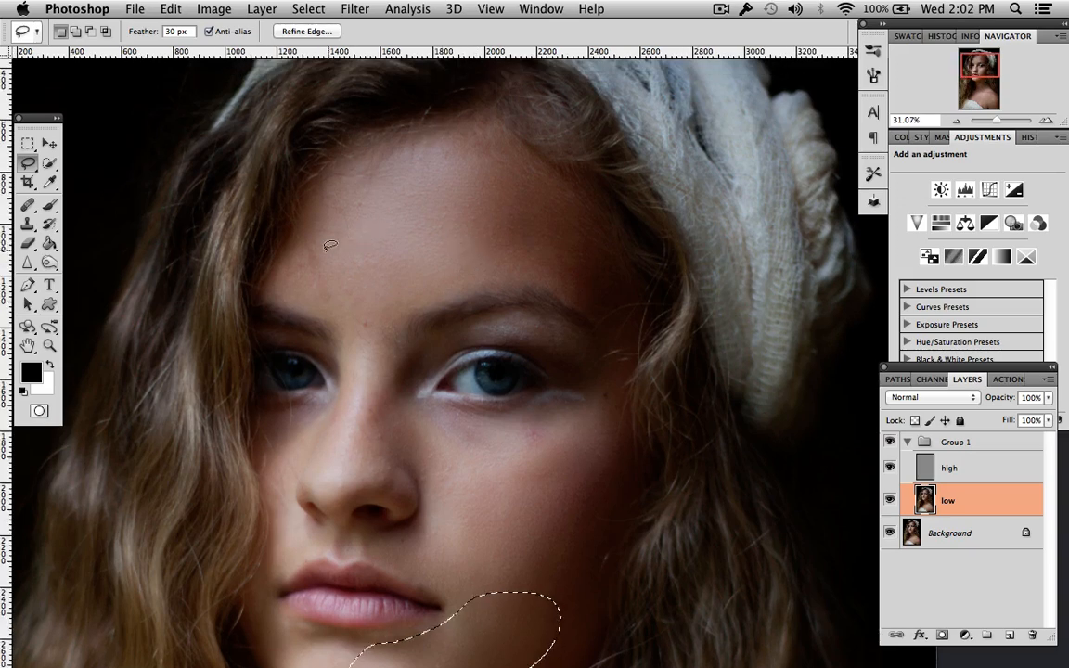
{"action": "left_click_drag", "start_coordinate": [321, 246], "coordinate": [300, 267]}
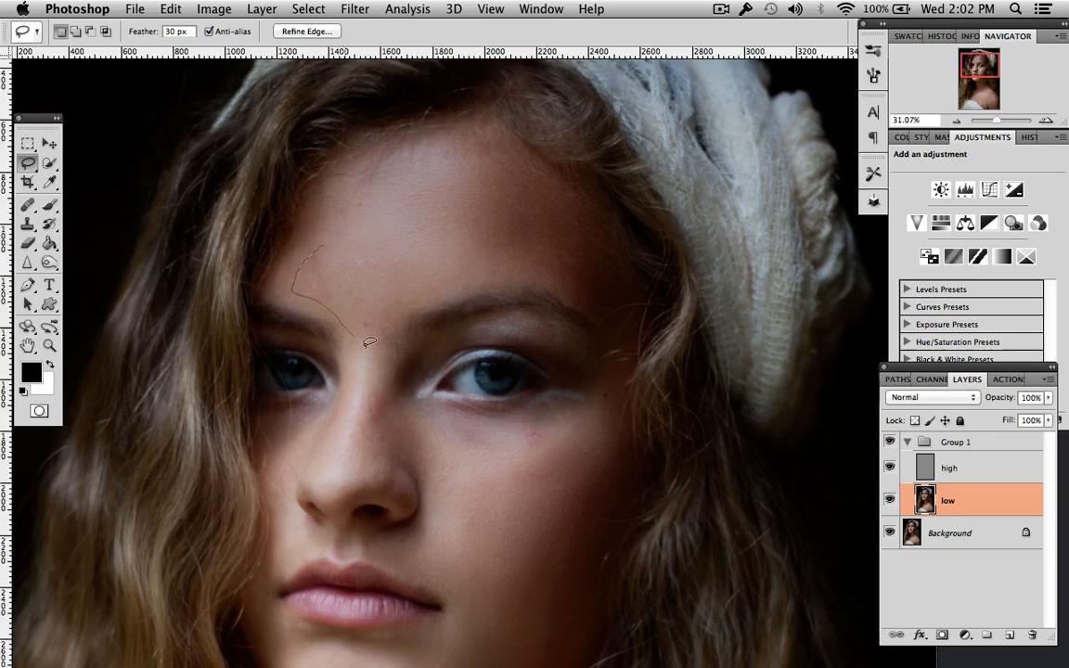
{"action": "left_click_drag", "start_coordinate": [337, 196], "coordinate": [327, 218]}
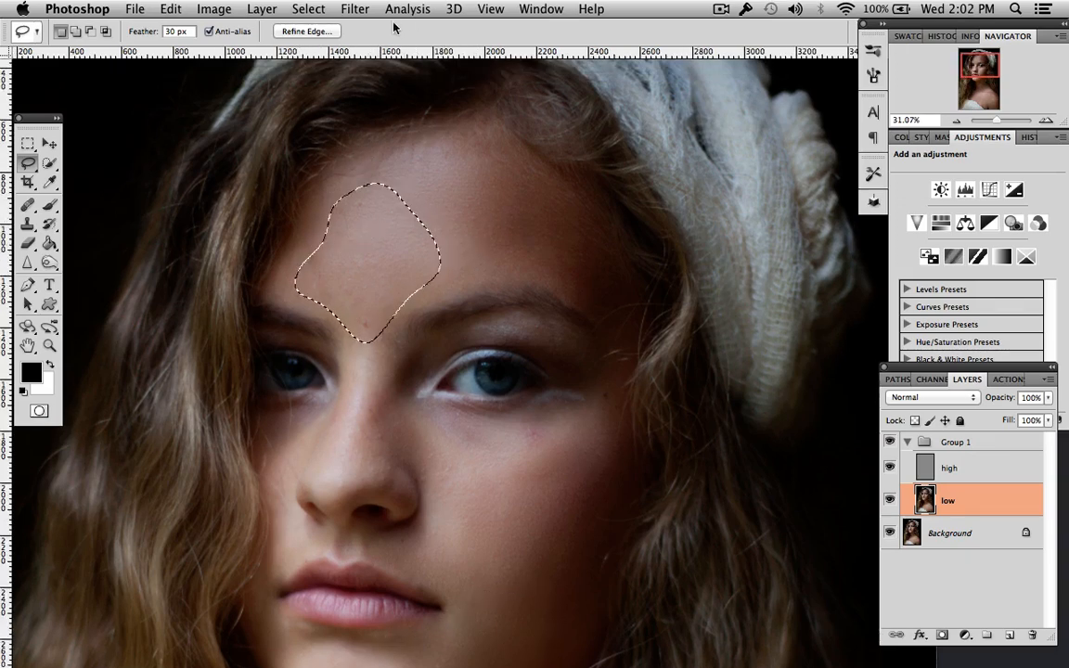
{"action": "left_click", "coordinate": [355, 8]}
{"action": "mouse_move", "coordinate": [418, 188]}
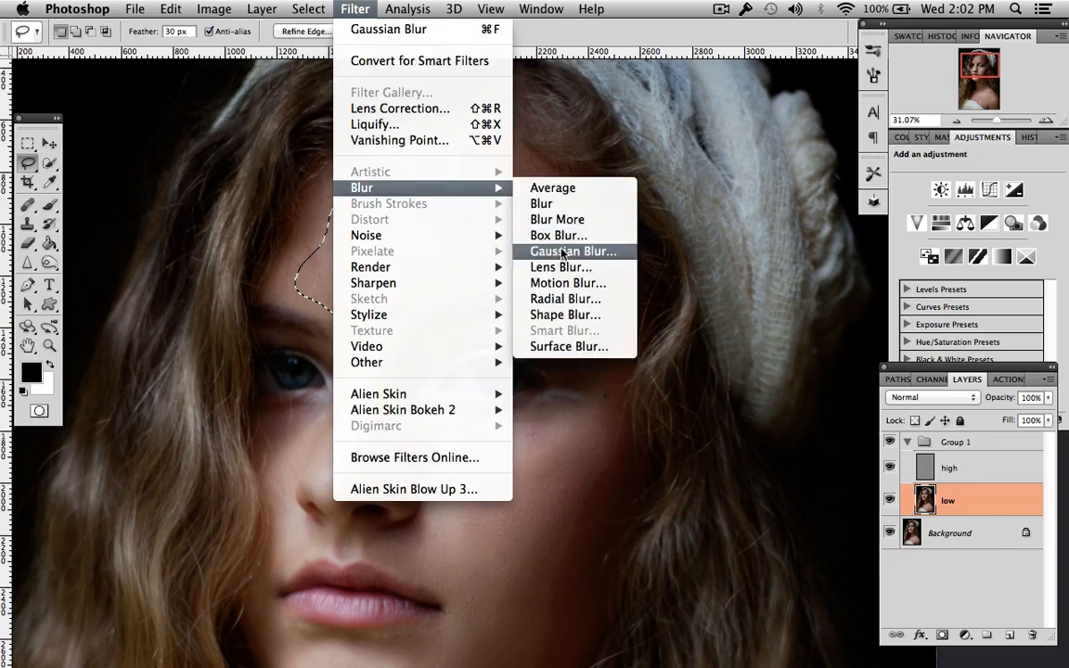
{"action": "left_click", "coordinate": [559, 251]}
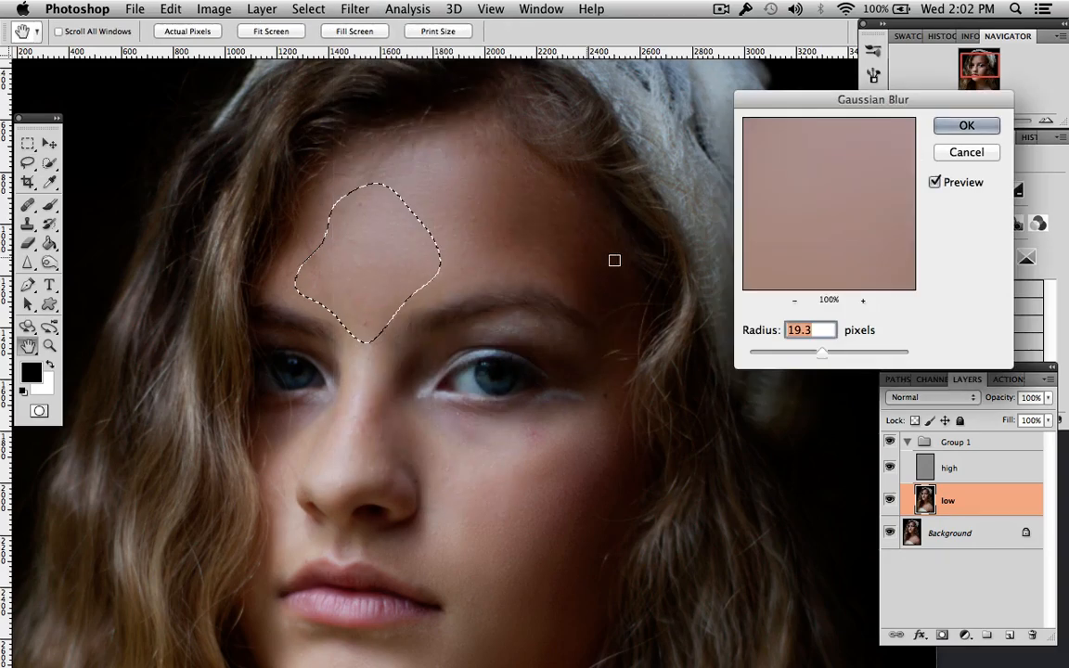
{"action": "left_click", "coordinate": [966, 125]}
{"action": "key", "text": "super+d"}
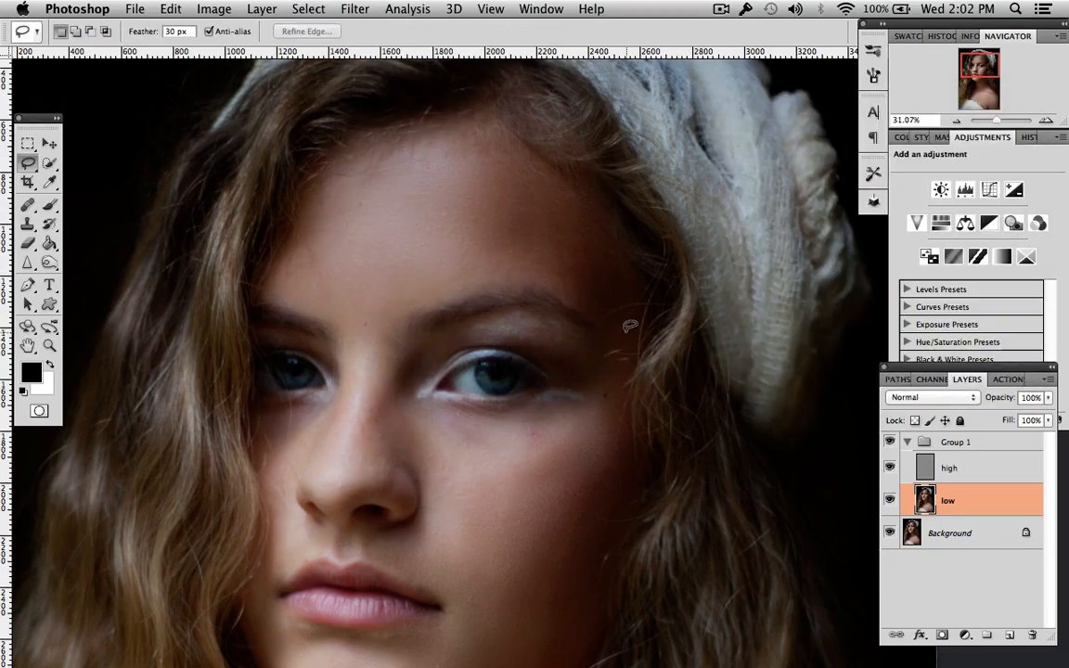
Compare the smoothed skin with the original by toggling Group 1's visibility, for the whole portrait and close up around the mouth and chin
{"action": "scroll", "coordinate": [557, 325], "scroll_direction": "down", "scroll_amount": 10}
{"action": "scroll", "coordinate": [631, 321], "scroll_direction": "up", "scroll_amount": 5}
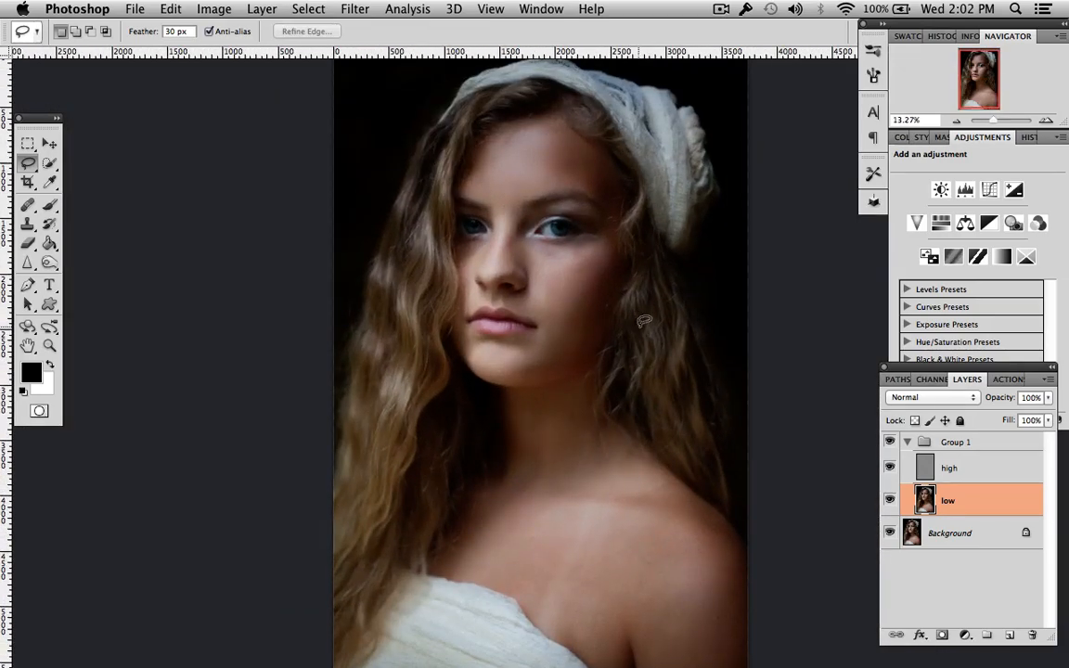
{"action": "left_click", "coordinate": [891, 443]}
{"action": "scroll", "coordinate": [743, 354], "scroll_direction": "up", "scroll_amount": 10}
{"action": "scroll", "coordinate": [789, 399], "scroll_direction": "up", "scroll_amount": 2}
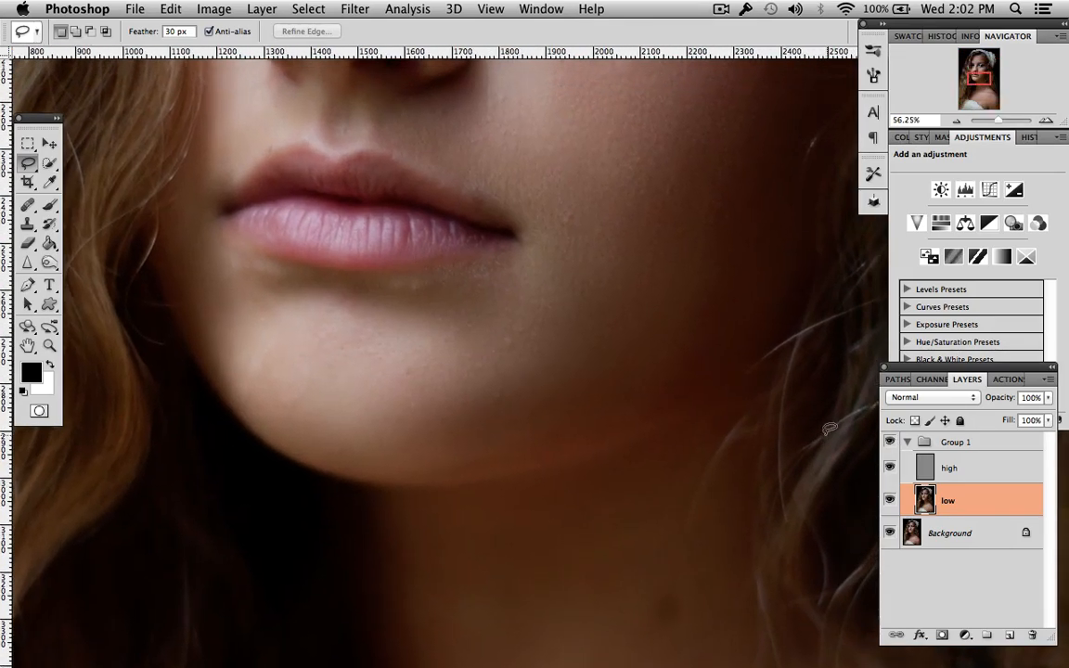
{"action": "scroll", "coordinate": [829, 429], "scroll_direction": "up", "scroll_amount": 2}
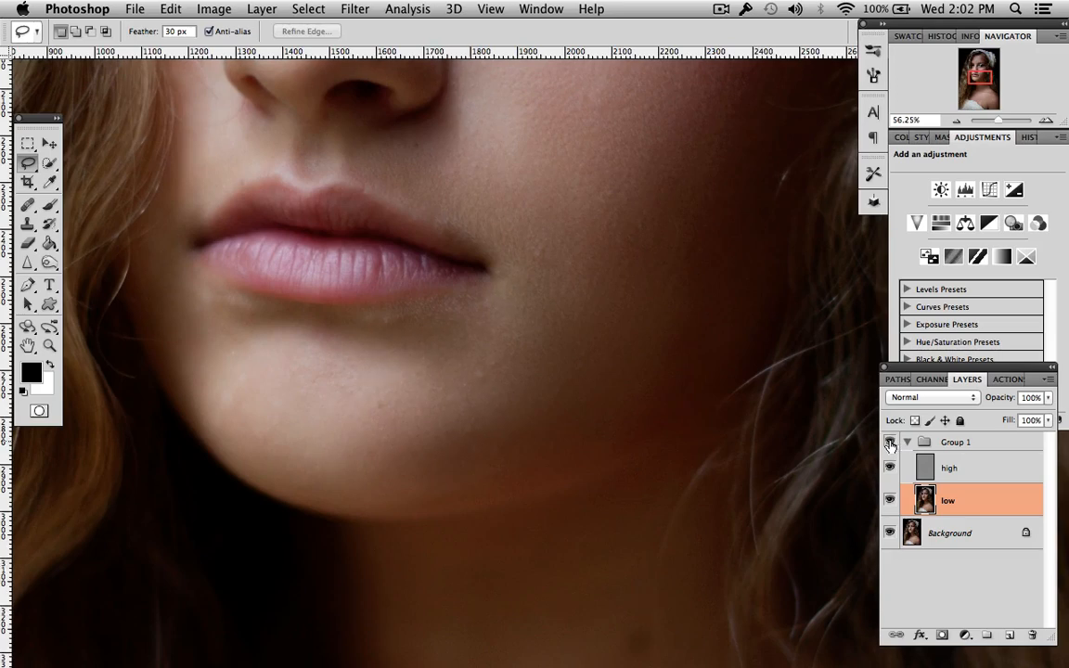
{"action": "left_click", "coordinate": [890, 446]}
Lasso a long strip along the shadowed outer cheek on the low layer and apply a 44.4 px Gaussian Blur
{"action": "scroll", "coordinate": [794, 383], "scroll_direction": "up", "scroll_amount": 2}
{"action": "scroll", "coordinate": [794, 382], "scroll_direction": "right", "scroll_amount": 2}
{"action": "scroll", "coordinate": [798, 393], "scroll_direction": "up", "scroll_amount": 2}
{"action": "scroll", "coordinate": [798, 393], "scroll_direction": "right", "scroll_amount": 2}
{"action": "scroll", "coordinate": [642, 209], "scroll_direction": "right", "scroll_amount": 1}
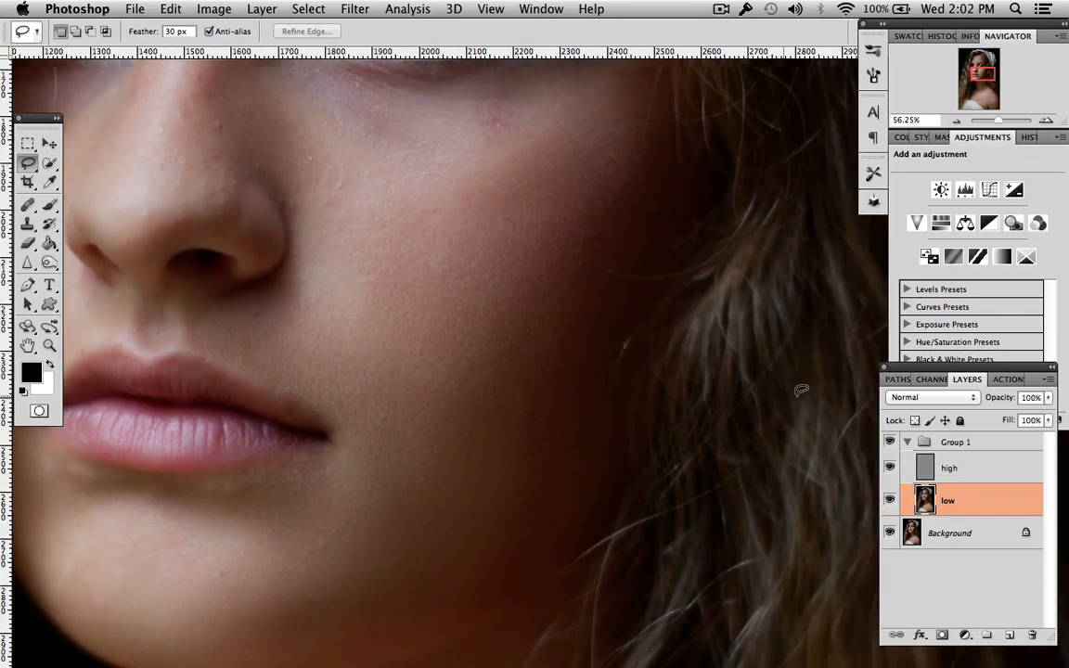
{"action": "mouse_move", "coordinate": [576, 136]}
{"action": "left_mouse_down"}
{"action": "mouse_move", "coordinate": [531, 228]}
{"action": "mouse_move", "coordinate": [467, 532]}
{"action": "left_mouse_up"}
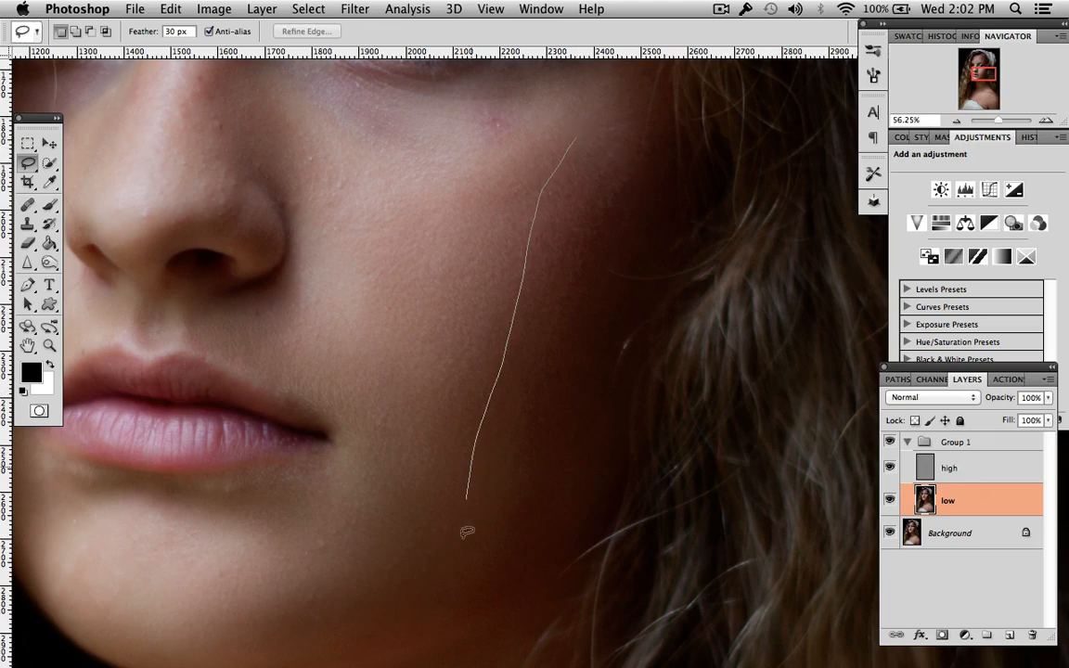
{"action": "mouse_move", "coordinate": [531, 525]}
{"action": "left_mouse_down"}
{"action": "mouse_move", "coordinate": [640, 159]}
{"action": "mouse_move", "coordinate": [580, 140]}
{"action": "left_mouse_up"}
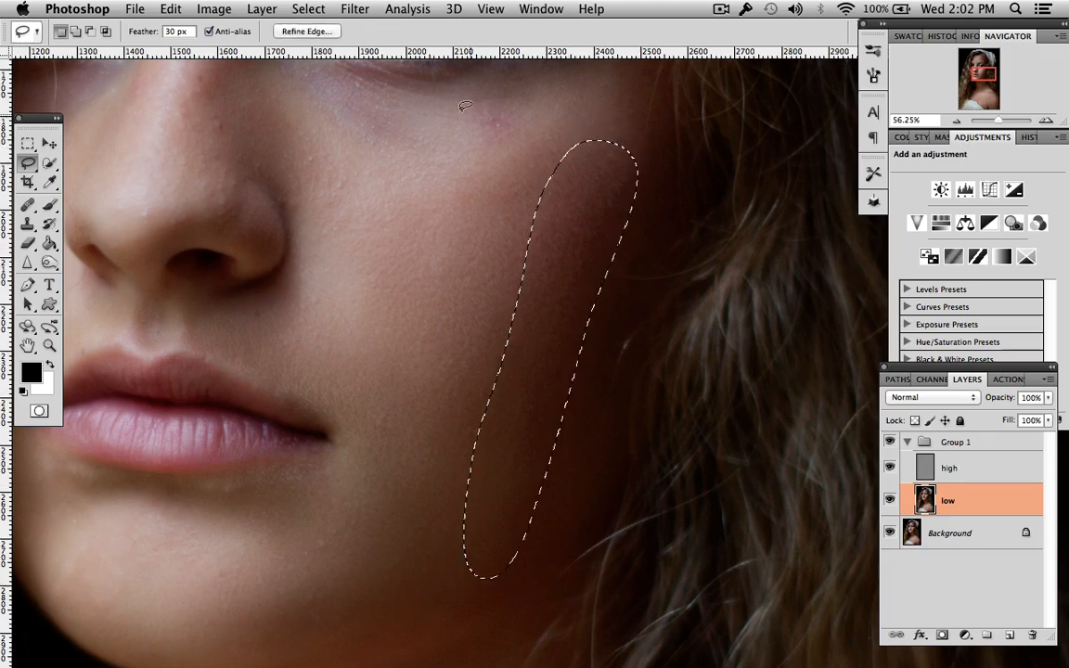
{"action": "left_click", "coordinate": [355, 8]}
{"action": "mouse_move", "coordinate": [371, 186]}
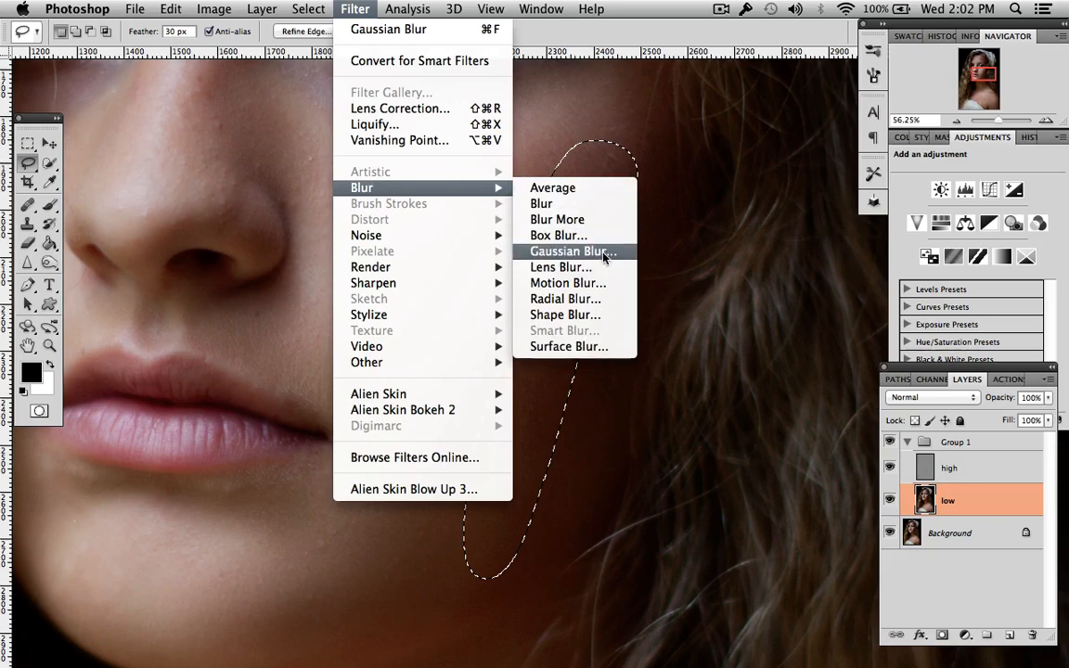
{"action": "left_click", "coordinate": [562, 247]}
{"action": "mouse_move", "coordinate": [831, 354]}
{"action": "left_mouse_down"}
{"action": "mouse_move", "coordinate": [753, 358]}
{"action": "mouse_move", "coordinate": [856, 355]}
{"action": "mouse_move", "coordinate": [841, 359]}
{"action": "left_mouse_up"}
{"action": "left_click", "coordinate": [966, 126]}
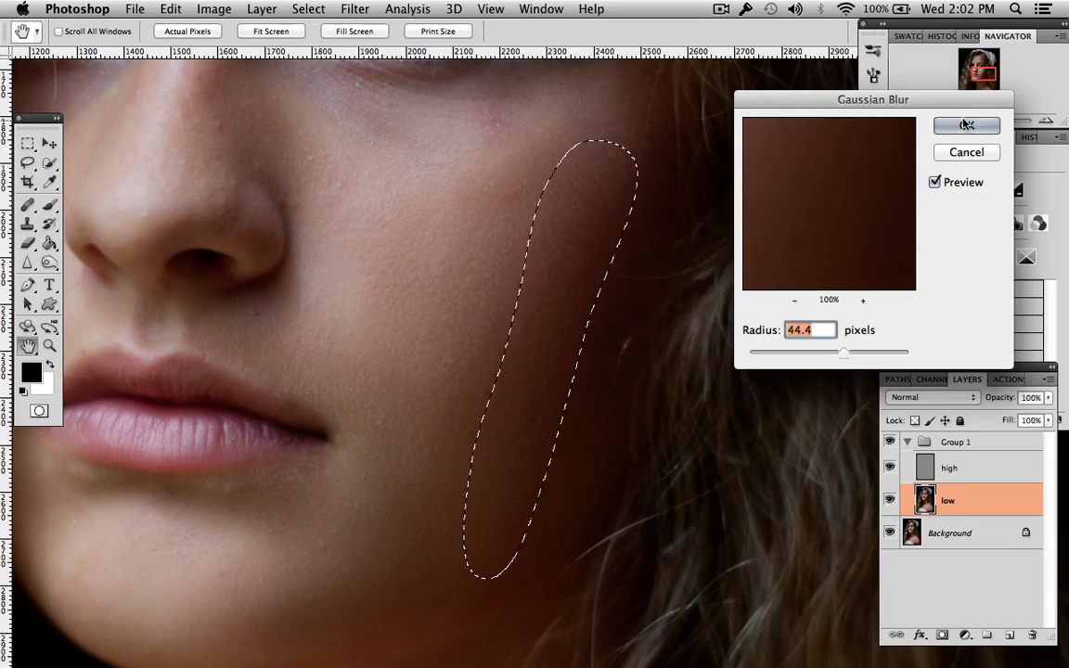
Lasso the nose bridge and adjoining inner cheek on the low layer and apply a 14.4 px Gaussian Blur
{"action": "scroll", "coordinate": [565, 223], "scroll_direction": "up", "scroll_amount": 5}
{"action": "scroll", "coordinate": [566, 223], "scroll_direction": "left", "scroll_amount": 5}
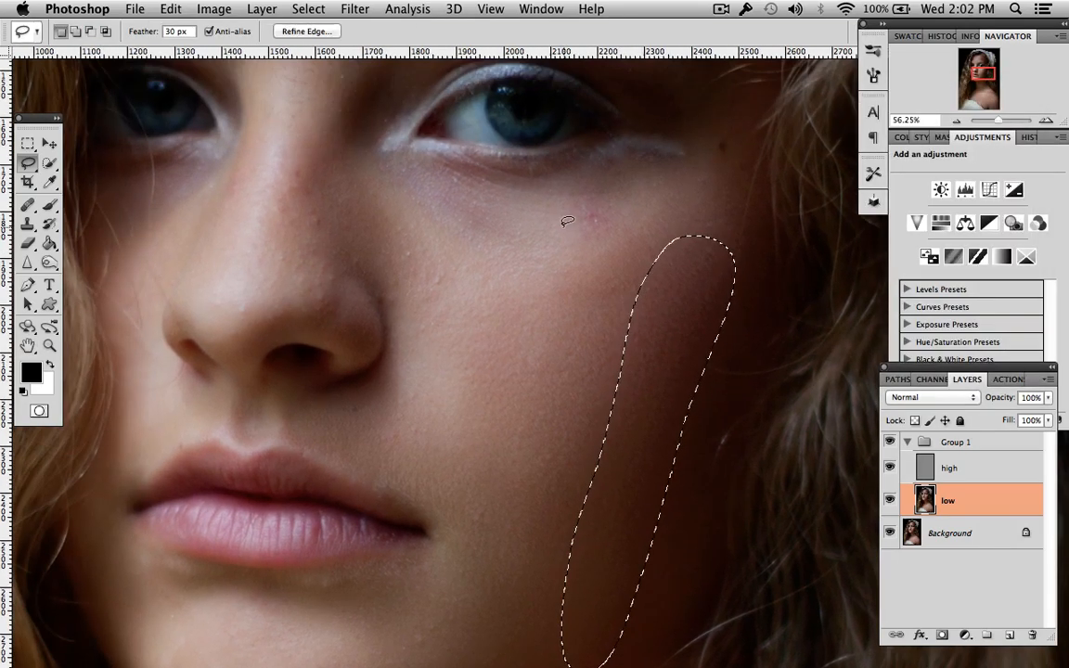
{"action": "left_click_drag", "start_coordinate": [411, 203], "coordinate": [463, 274]}
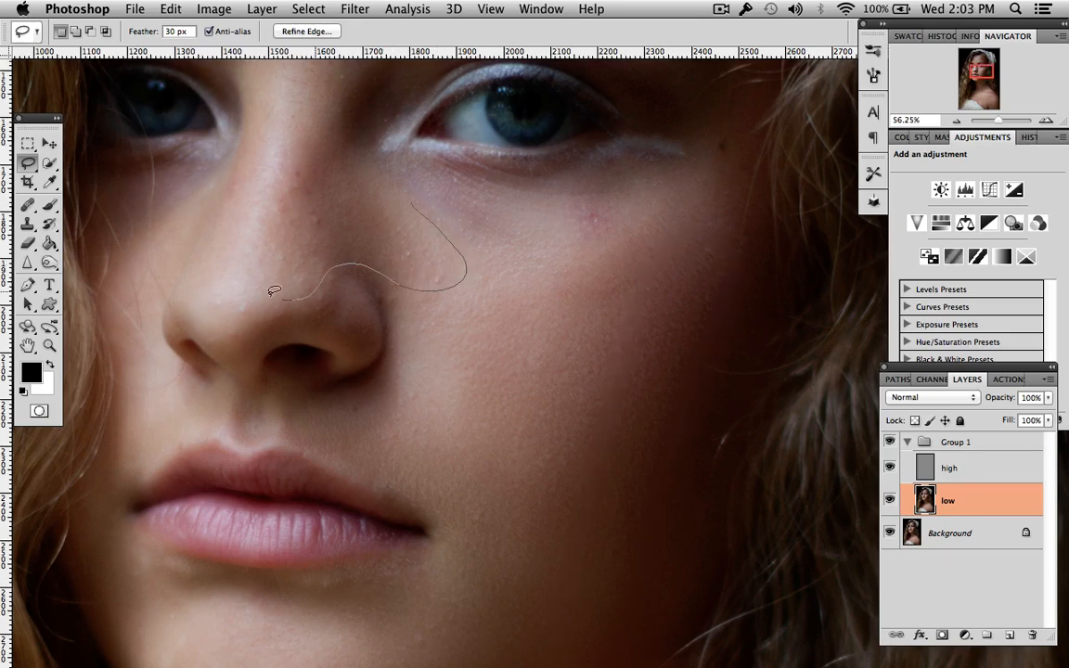
{"action": "mouse_move", "coordinate": [278, 295]}
{"action": "left_mouse_down"}
{"action": "mouse_move", "coordinate": [255, 269]}
{"action": "mouse_move", "coordinate": [250, 190]}
{"action": "mouse_move", "coordinate": [299, 87]}
{"action": "mouse_move", "coordinate": [342, 93]}
{"action": "left_mouse_up"}
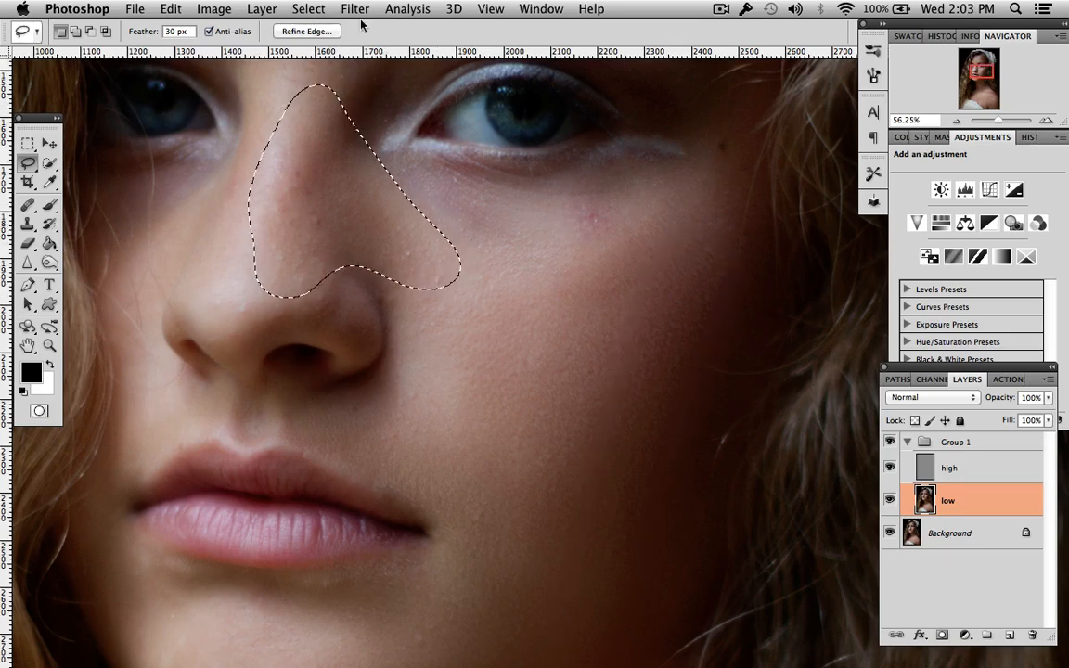
{"action": "left_click", "coordinate": [355, 8]}
{"action": "mouse_move", "coordinate": [423, 188]}
{"action": "left_click", "coordinate": [562, 252]}
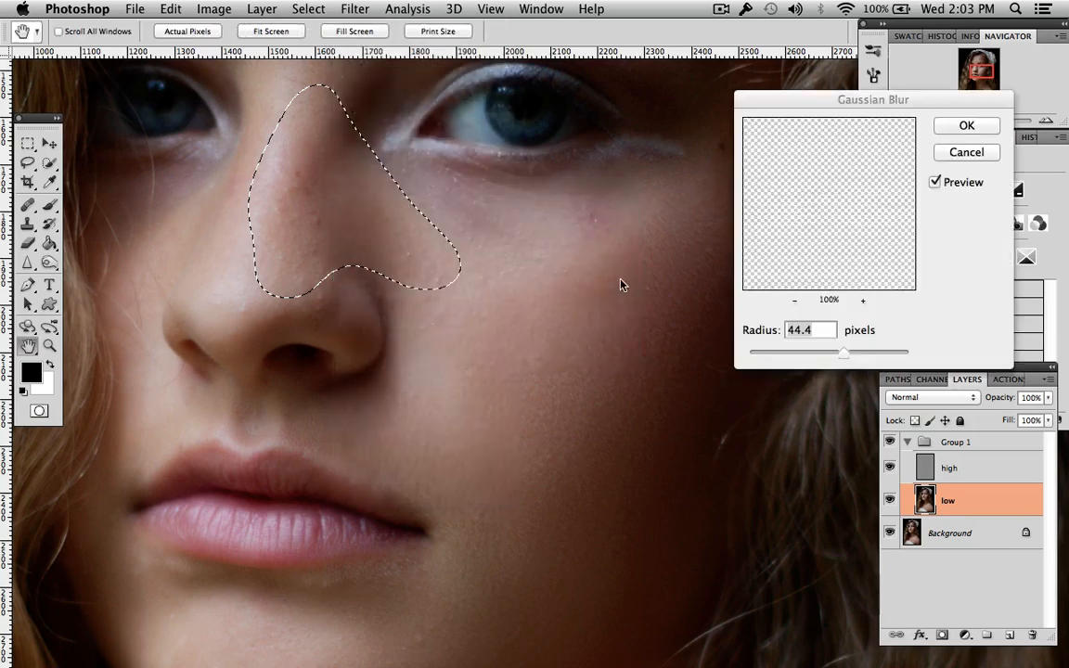
{"action": "left_click_drag", "start_coordinate": [827, 355], "coordinate": [816, 359]}
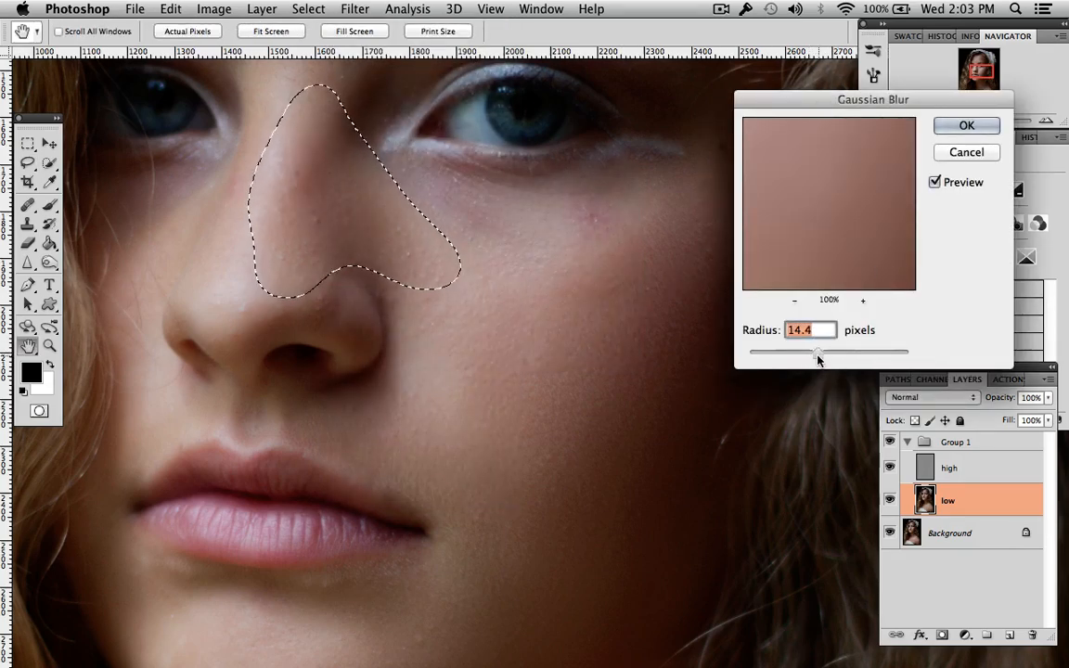
{"action": "left_click", "coordinate": [964, 126]}
{"action": "key", "text": "l"}
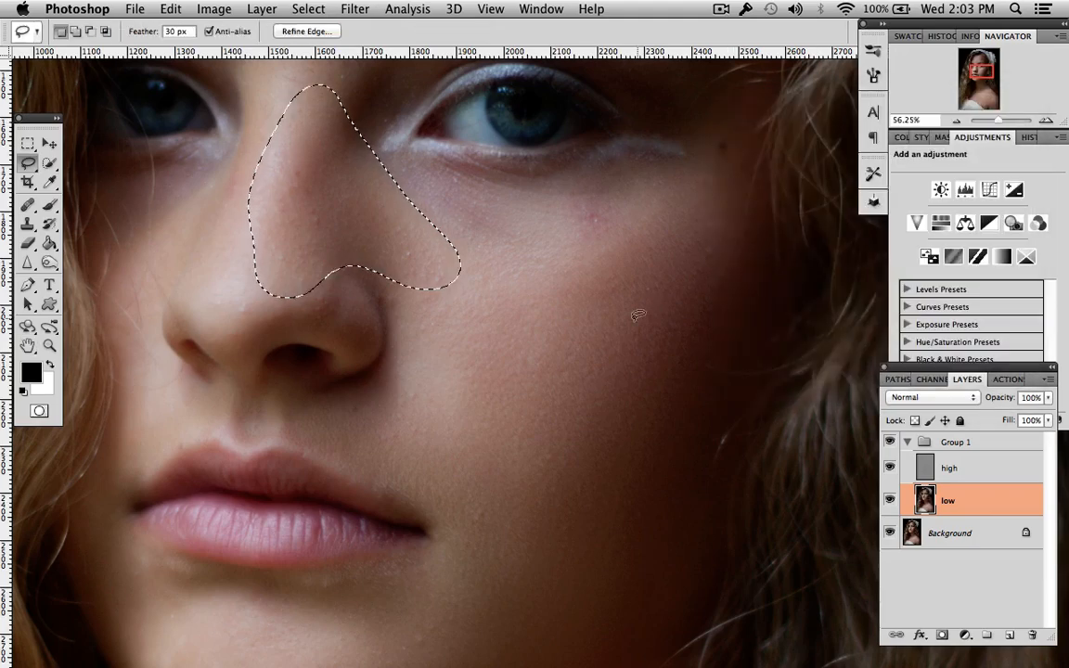
Clear the lasso selection around the nose bridge and inner cheek
{"action": "scroll", "coordinate": [647, 309], "scroll_direction": "down", "scroll_amount": 5}
{"action": "right_click", "coordinate": [646, 309]}
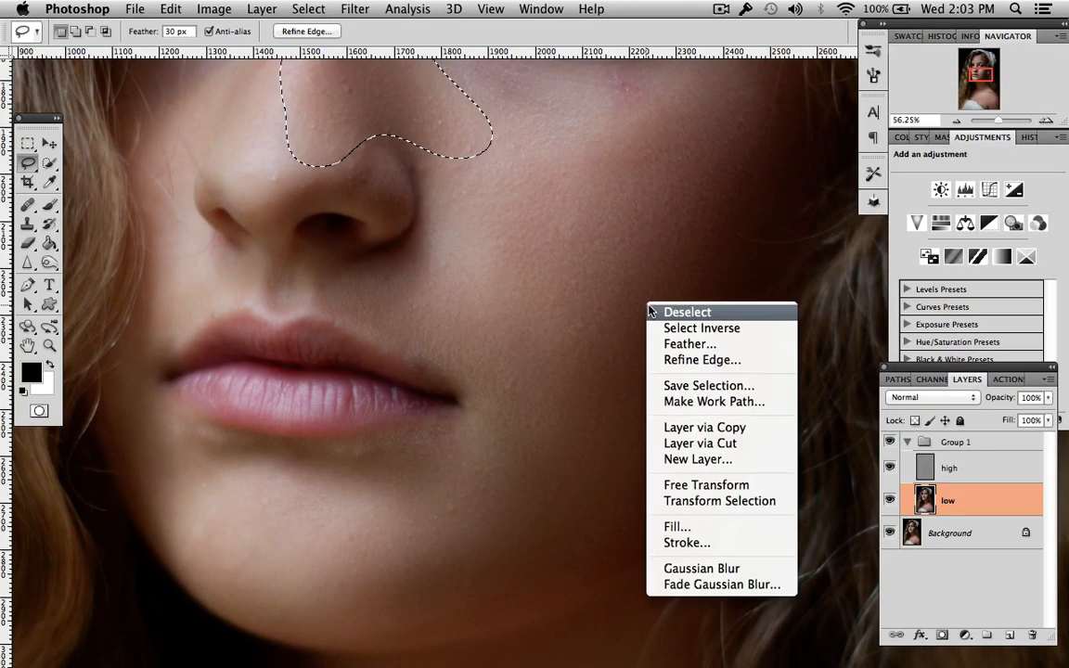
{"action": "left_click", "coordinate": [843, 330]}
{"action": "scroll", "coordinate": [735, 313], "scroll_direction": "up", "scroll_amount": 1}
{"action": "scroll", "coordinate": [735, 314], "scroll_direction": "up", "scroll_amount": 10}
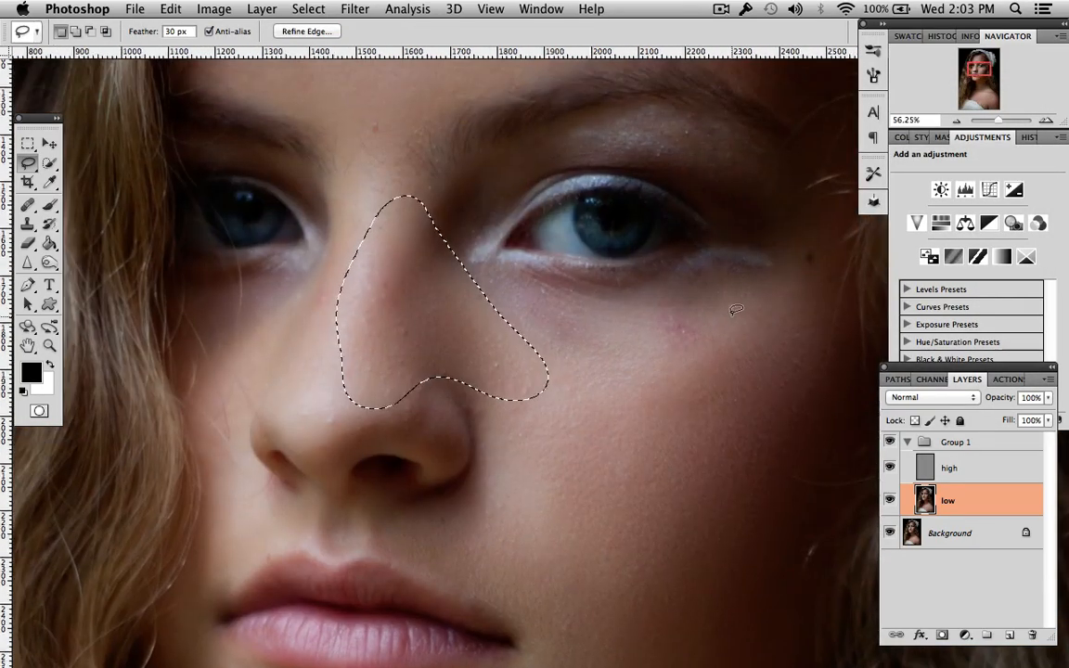
{"action": "scroll", "coordinate": [734, 314], "scroll_direction": "right", "scroll_amount": 2}
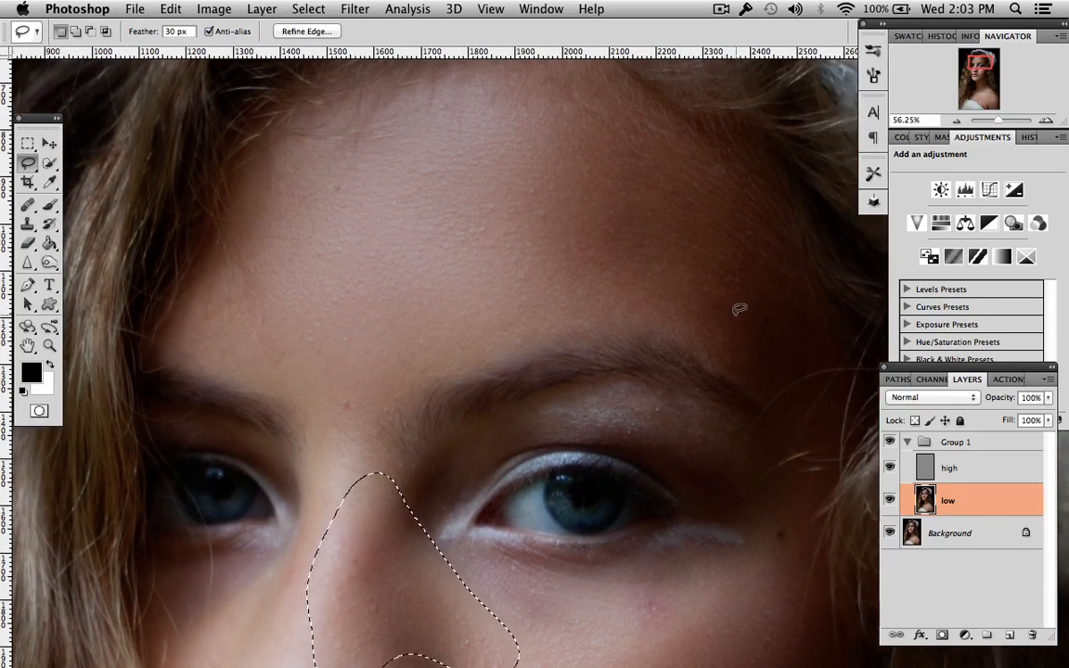
{"action": "key", "text": "super+d"}
Lasso the upper chest skin above the dress on the low layer, apply a Gaussian Blur, and deselect
{"action": "scroll", "coordinate": [738, 308], "scroll_direction": "down", "scroll_amount": 5}
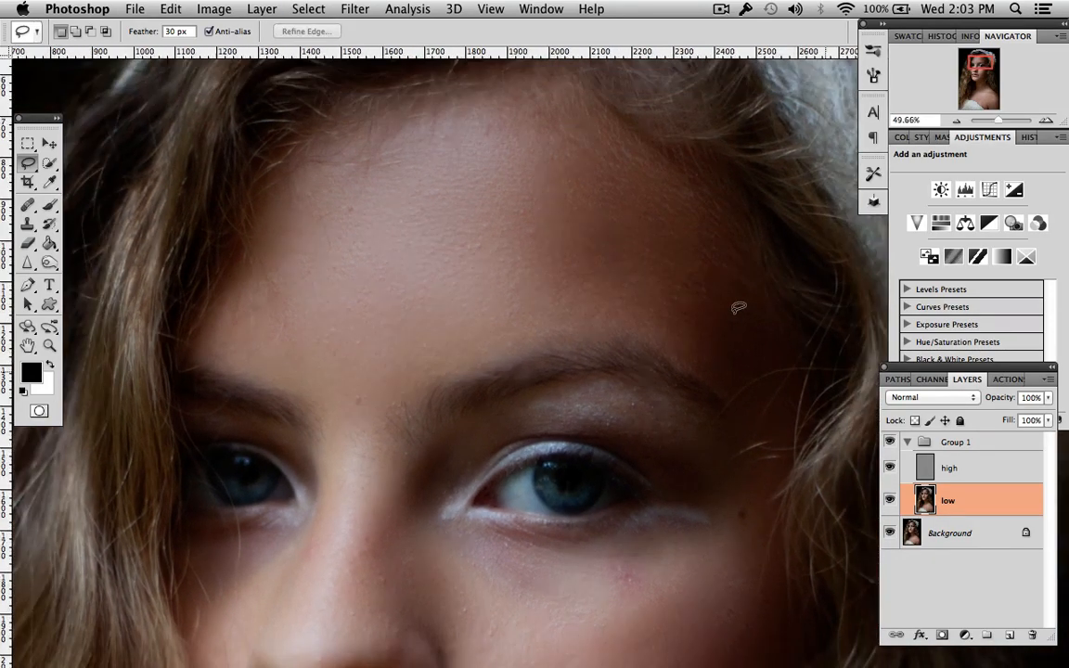
{"action": "scroll", "coordinate": [738, 308], "scroll_direction": "down", "scroll_amount": 5}
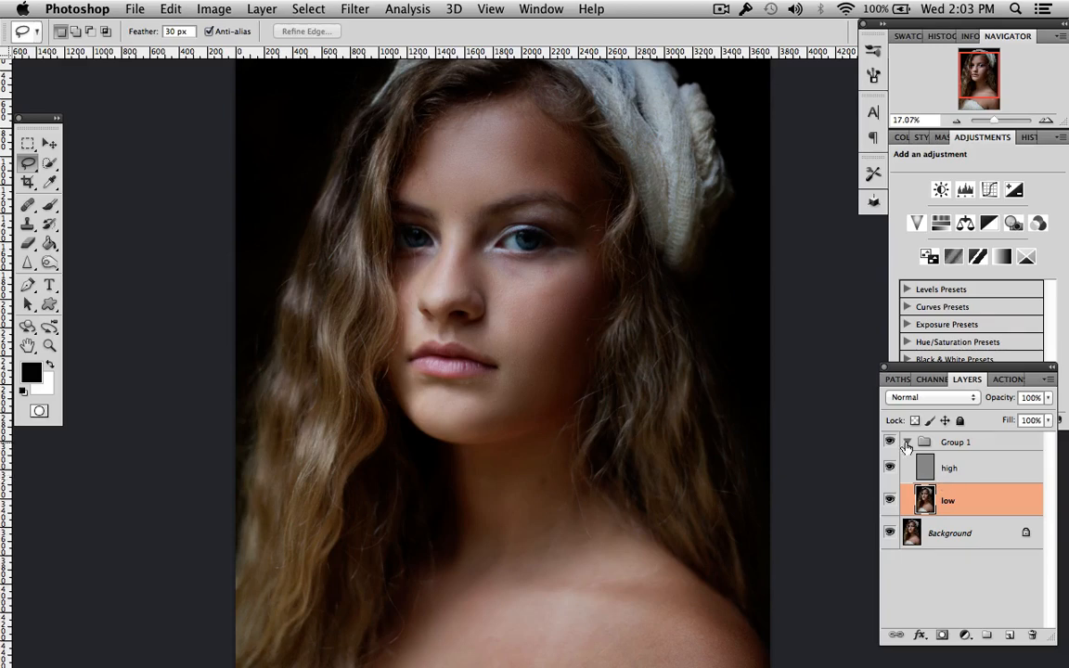
{"action": "scroll", "coordinate": [716, 471], "scroll_direction": "down", "scroll_amount": 5}
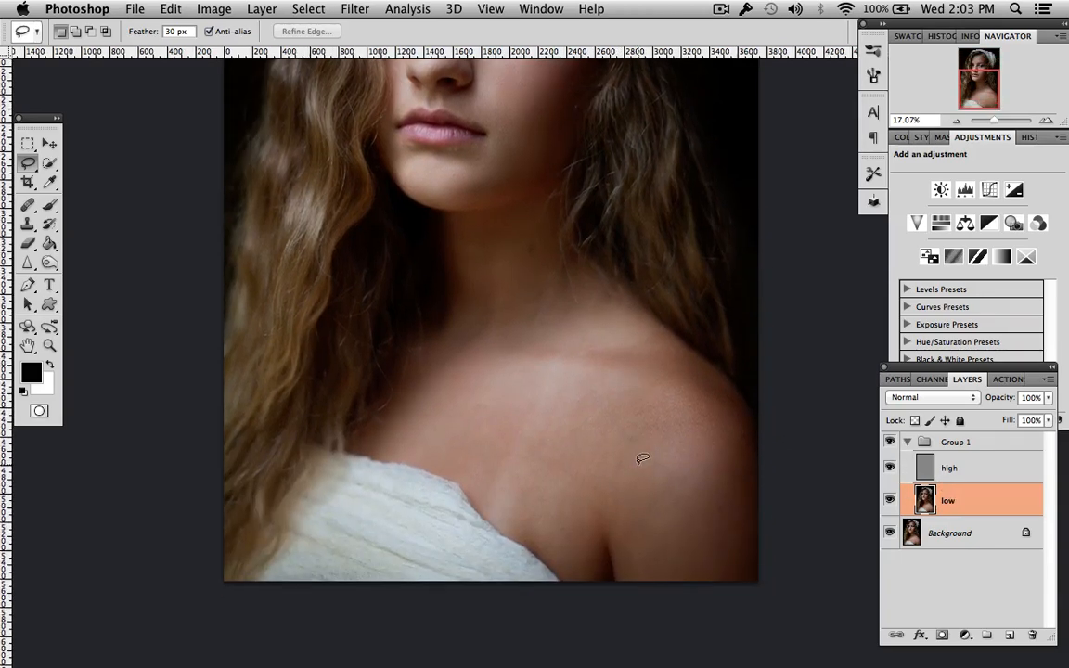
{"action": "scroll", "coordinate": [631, 454], "scroll_direction": "right", "scroll_amount": 2}
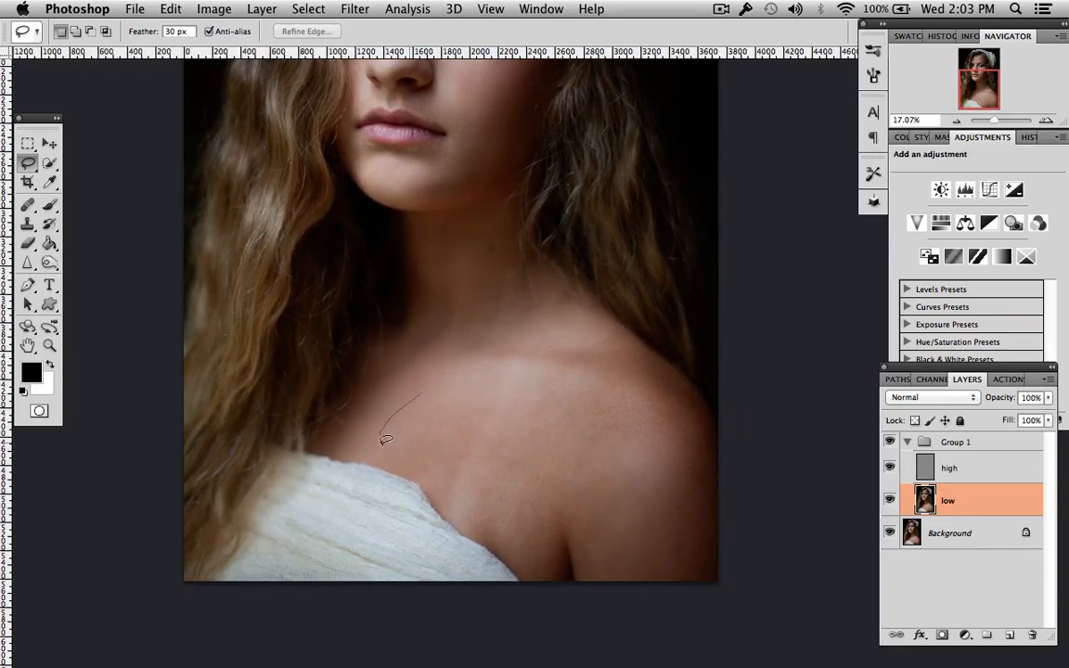
{"action": "left_click_drag", "start_coordinate": [549, 365], "coordinate": [464, 345]}
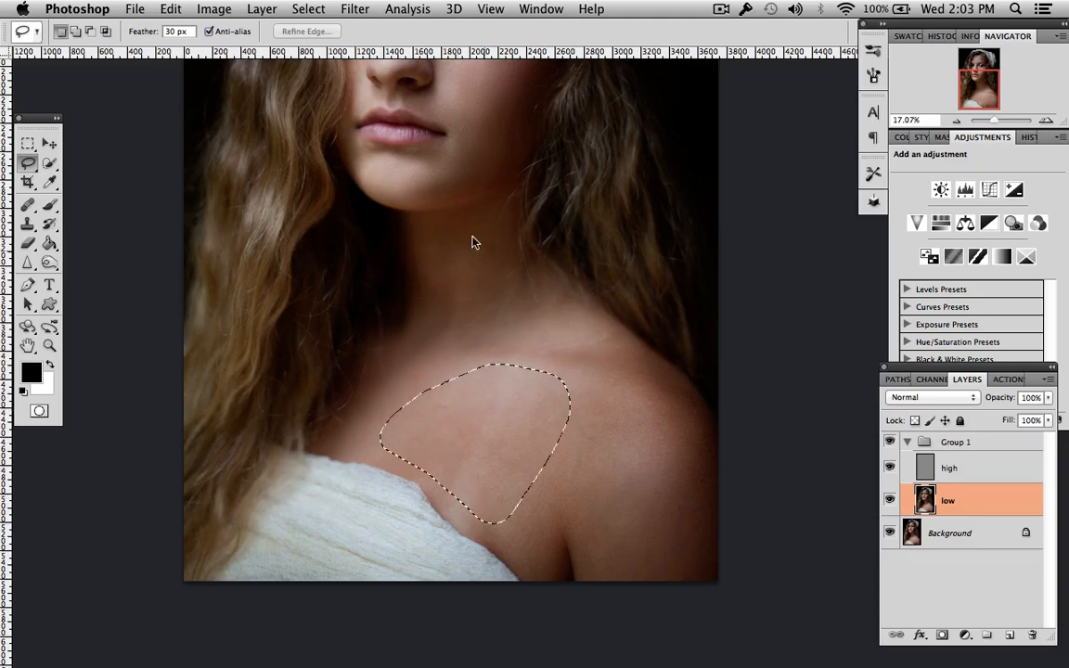
{"action": "left_click", "coordinate": [355, 8]}
{"action": "mouse_move", "coordinate": [440, 189]}
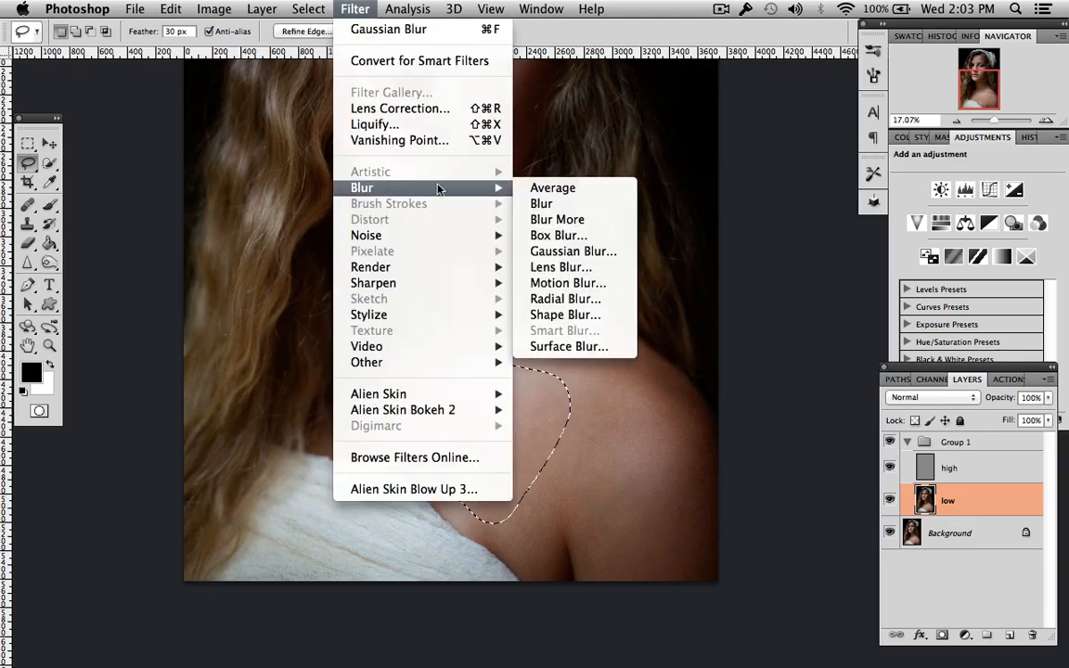
{"action": "left_click", "coordinate": [573, 251]}
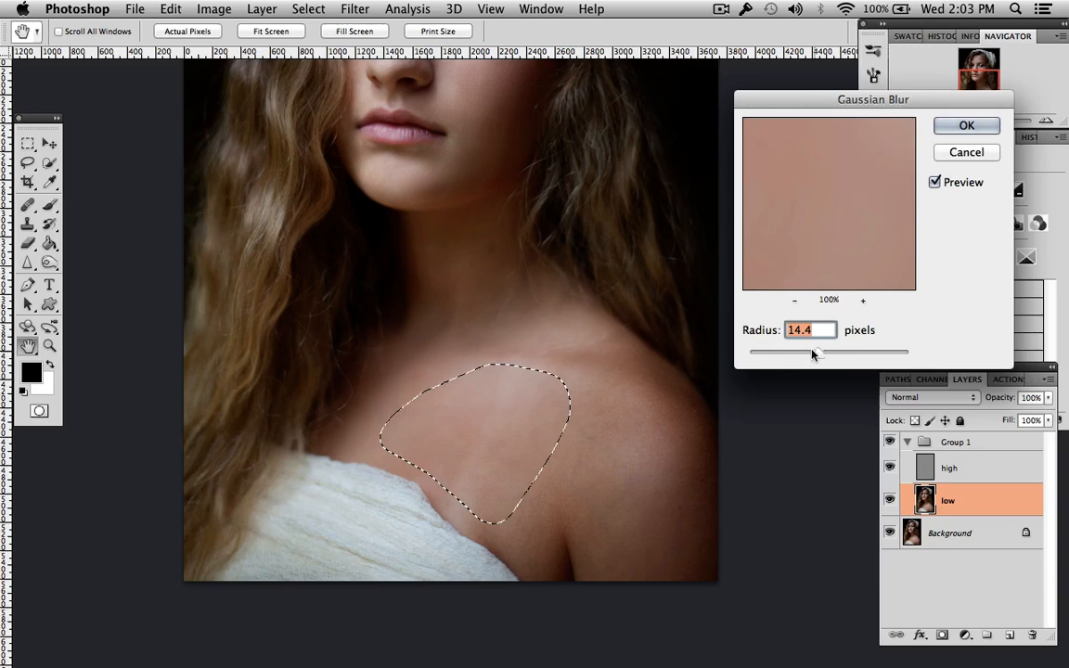
{"action": "left_click_drag", "start_coordinate": [813, 353], "coordinate": [802, 358]}
{"action": "left_click", "coordinate": [964, 126]}
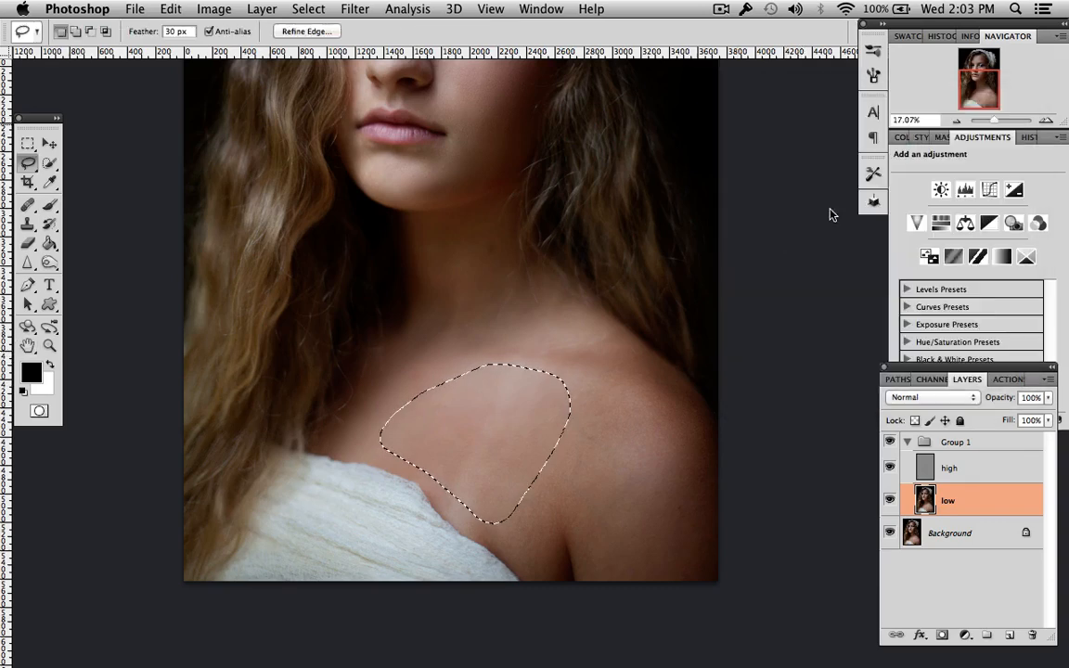
{"action": "key", "text": "ctrl+d"}
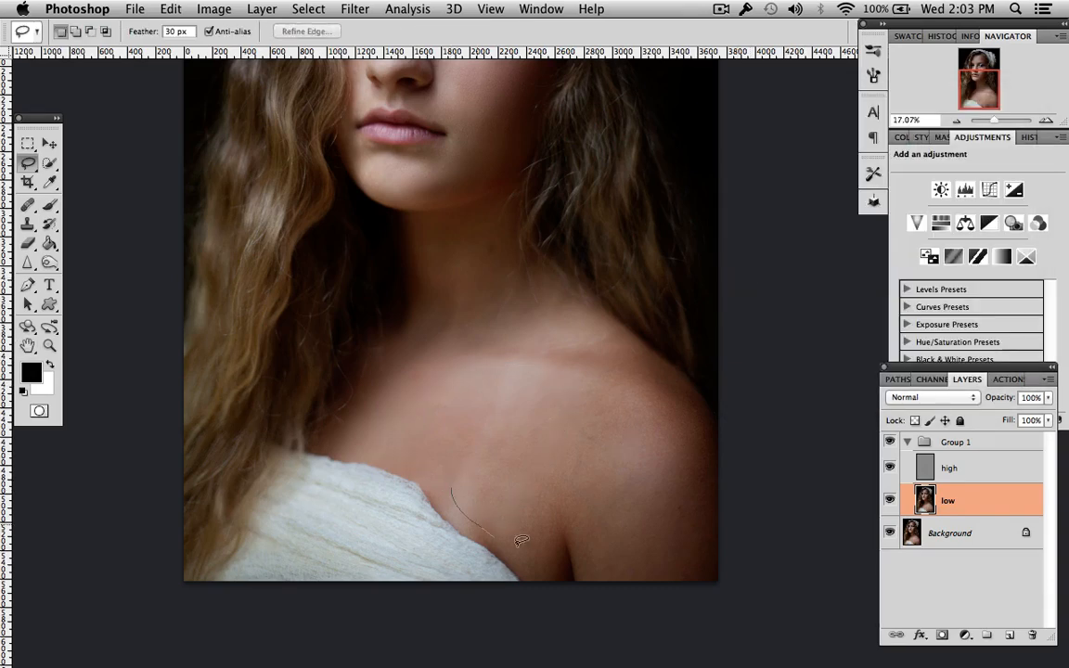
Lasso a small patch of chest beside the dress edge, apply an 8.9 px Gaussian Blur, and deselect
{"action": "left_click_drag", "start_coordinate": [511, 451], "coordinate": [541, 467]}
{"action": "left_click", "coordinate": [354, 8]}
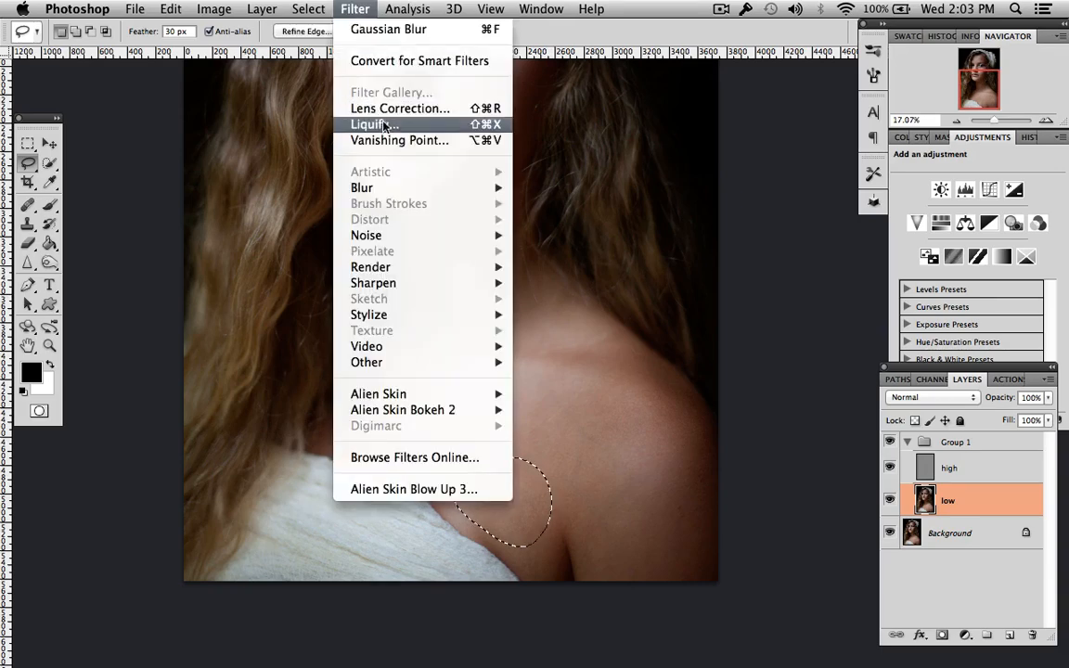
{"action": "mouse_move", "coordinate": [492, 187]}
{"action": "left_click", "coordinate": [566, 248]}
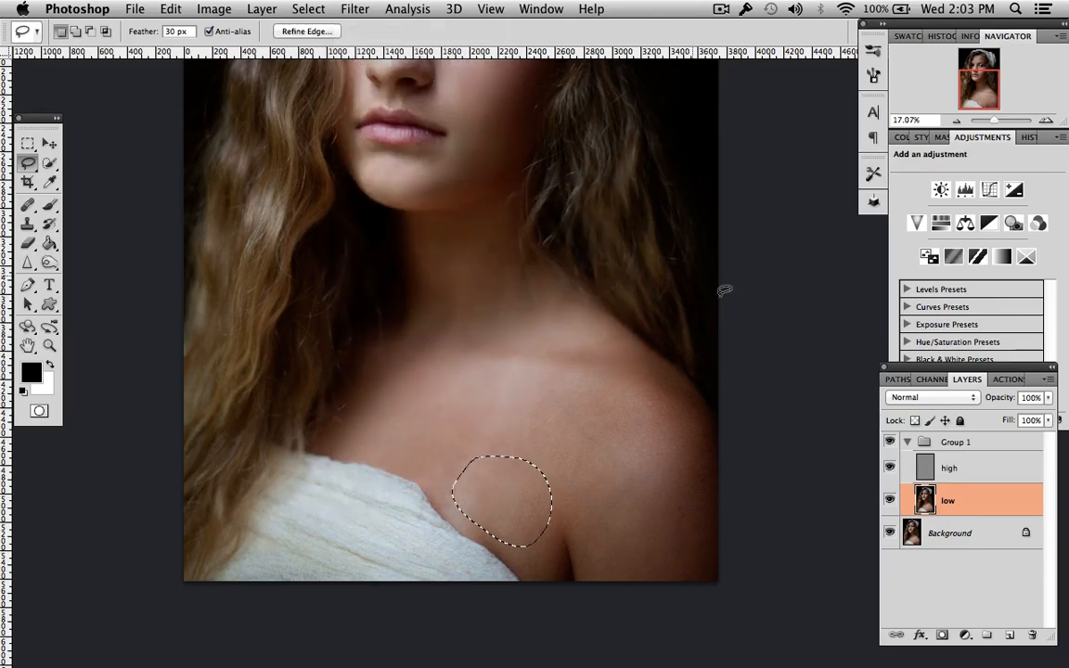
{"action": "left_click_drag", "start_coordinate": [811, 353], "coordinate": [810, 358]}
{"action": "left_click", "coordinate": [967, 126]}
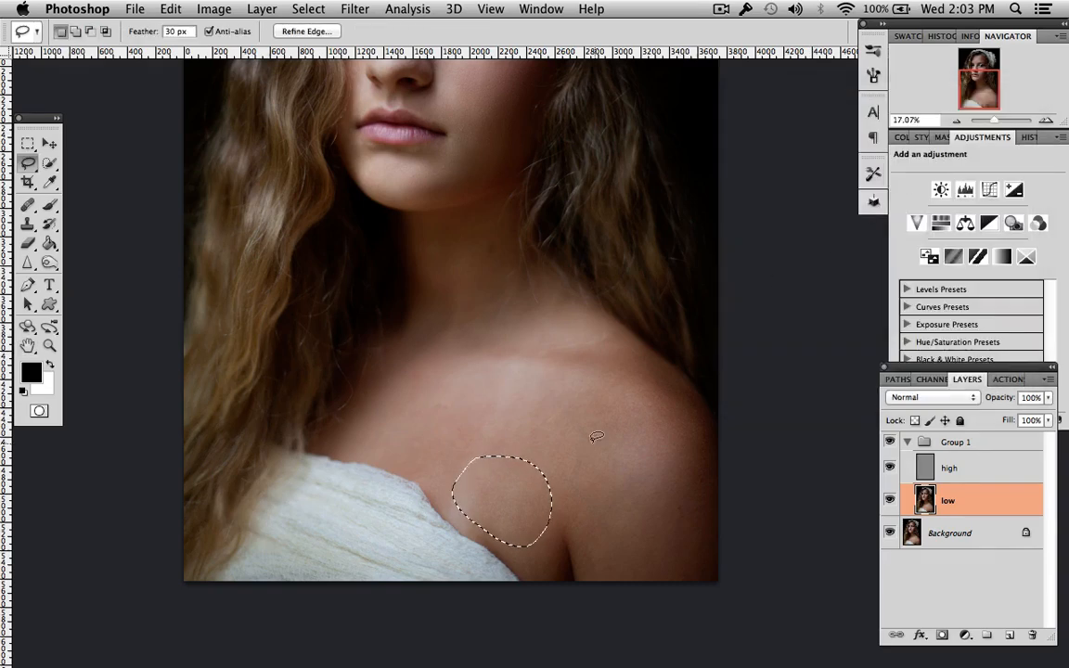
{"action": "key", "text": "ctrl+d"}
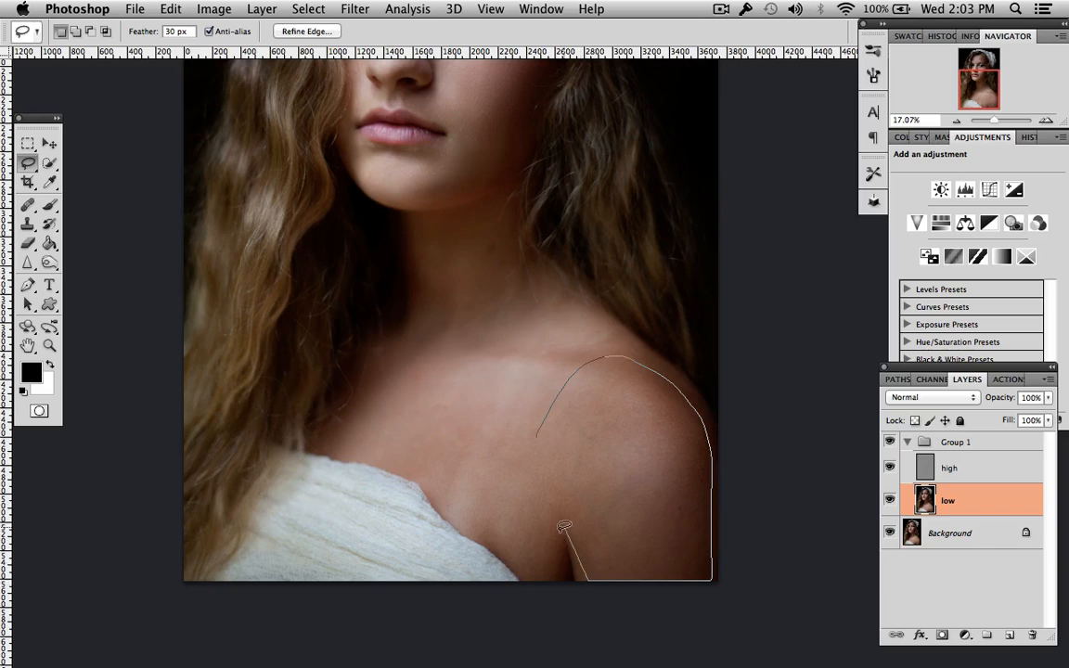
Lasso the whole shoulder and upper arm on the low layer, apply an 8.0 px Gaussian Blur, and deselect
{"action": "left_click_drag", "start_coordinate": [531, 448], "coordinate": [528, 462]}
{"action": "left_click", "coordinate": [355, 9]}
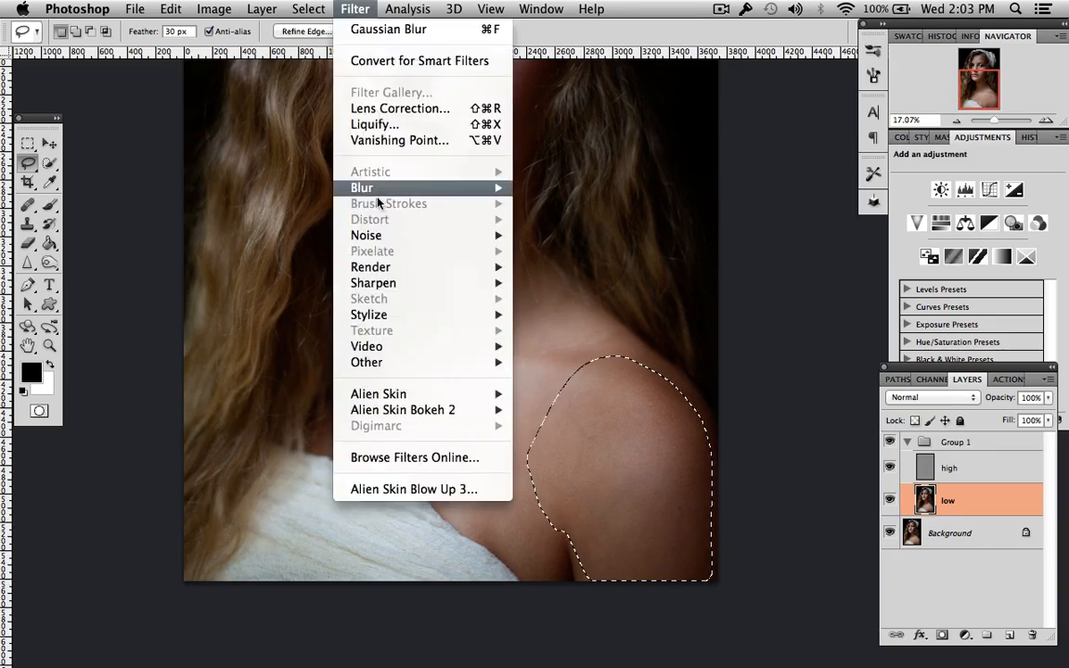
{"action": "mouse_move", "coordinate": [371, 188]}
{"action": "left_click", "coordinate": [556, 252]}
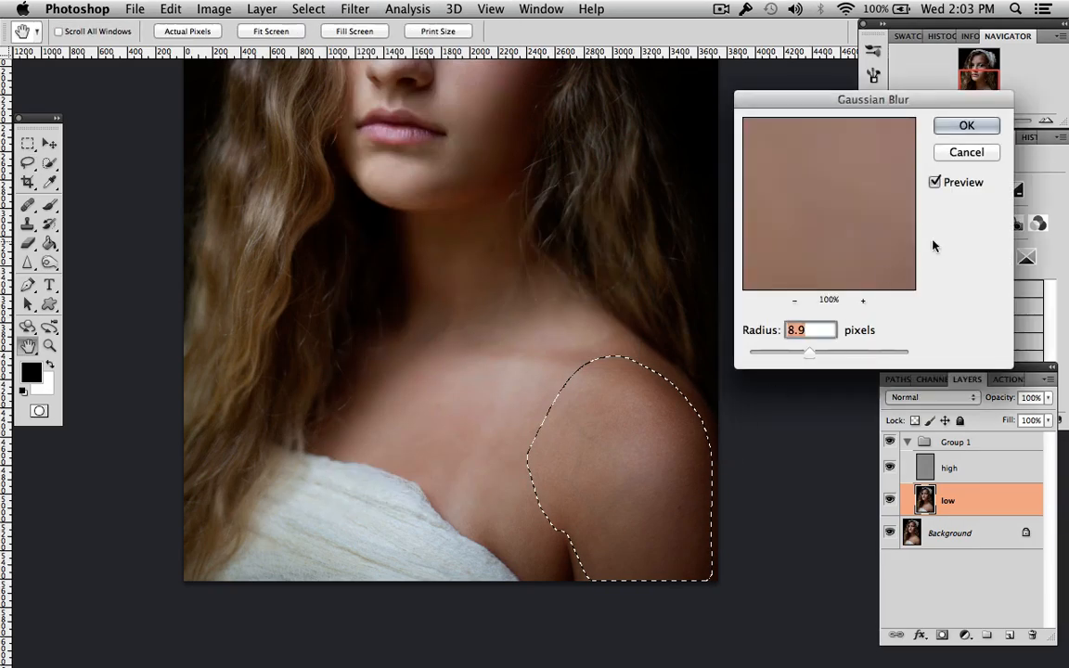
{"action": "left_click_drag", "start_coordinate": [810, 353], "coordinate": [806, 357]}
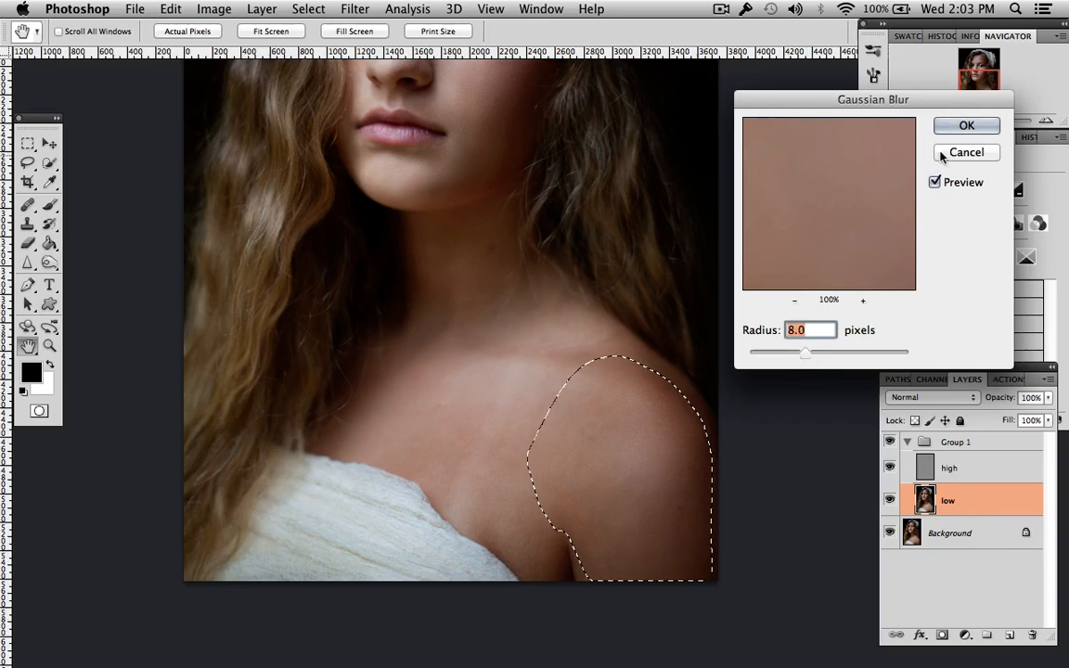
{"action": "left_click", "coordinate": [961, 128]}
{"action": "key", "text": "super+d"}
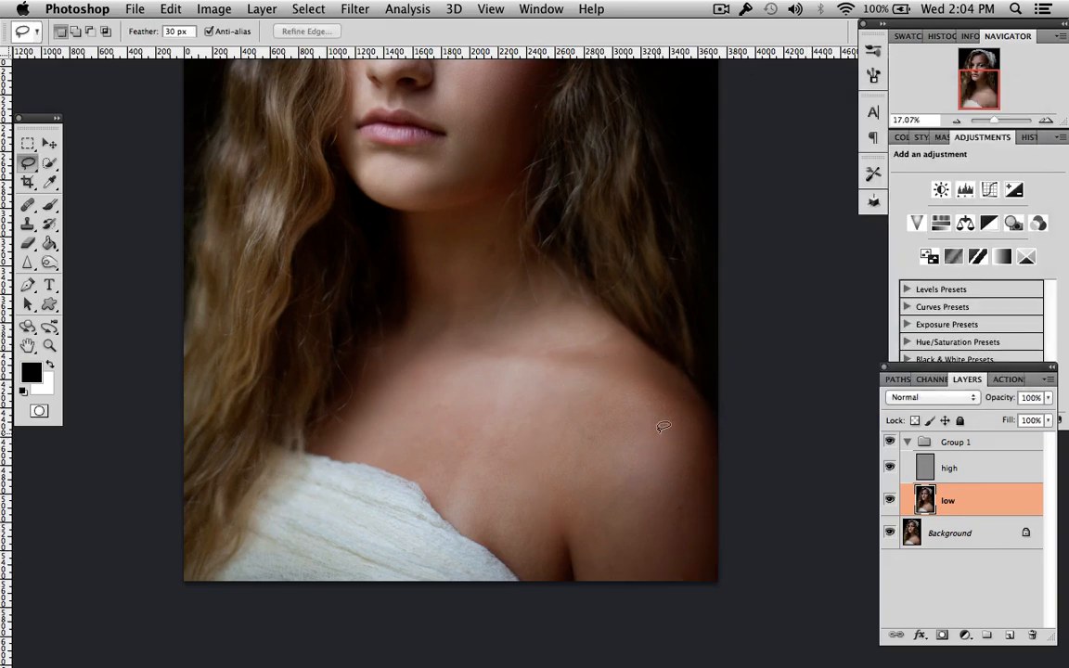
Make the high layer active and choose the Healing Brush Tool for texture retouching
{"action": "scroll", "coordinate": [594, 385], "scroll_direction": "up", "scroll_amount": 2}
{"action": "scroll", "coordinate": [666, 423], "scroll_direction": "up", "scroll_amount": 2}
{"action": "scroll", "coordinate": [669, 422], "scroll_direction": "down", "scroll_amount": 5}
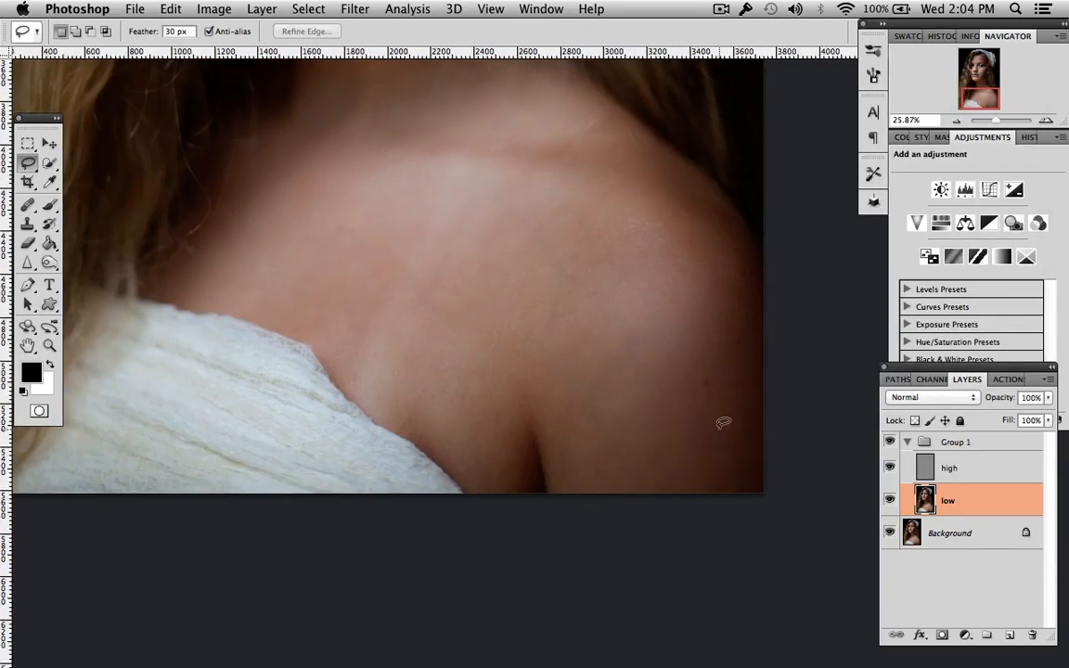
{"action": "scroll", "coordinate": [723, 422], "scroll_direction": "up", "scroll_amount": 5}
{"action": "scroll", "coordinate": [722, 421], "scroll_direction": "up", "scroll_amount": 8}
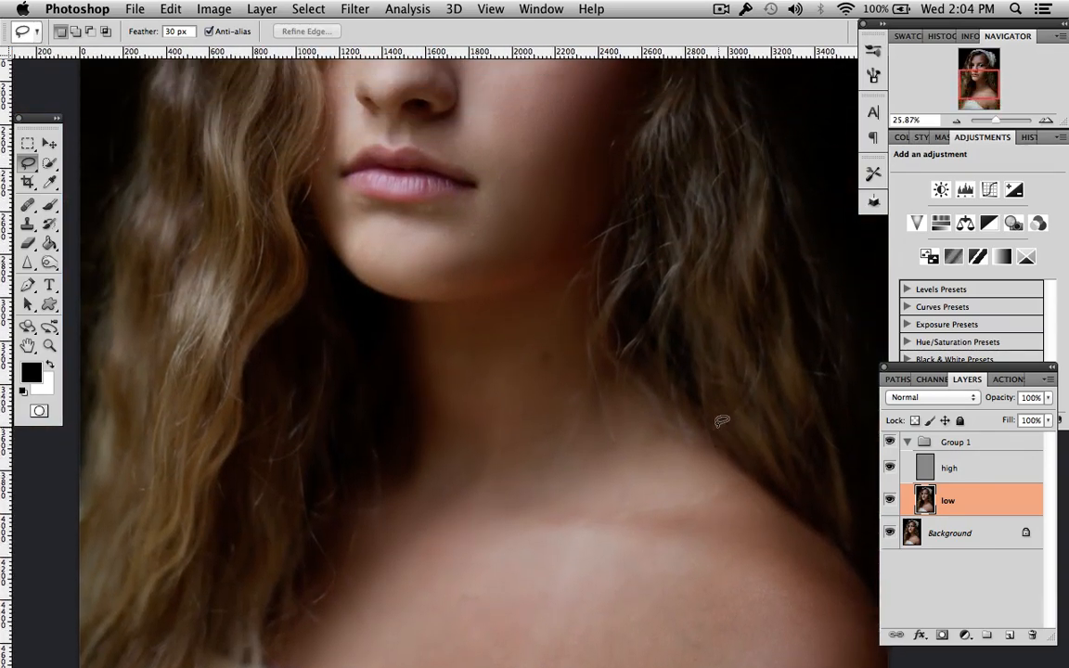
{"action": "scroll", "coordinate": [722, 422], "scroll_direction": "up", "scroll_amount": 3}
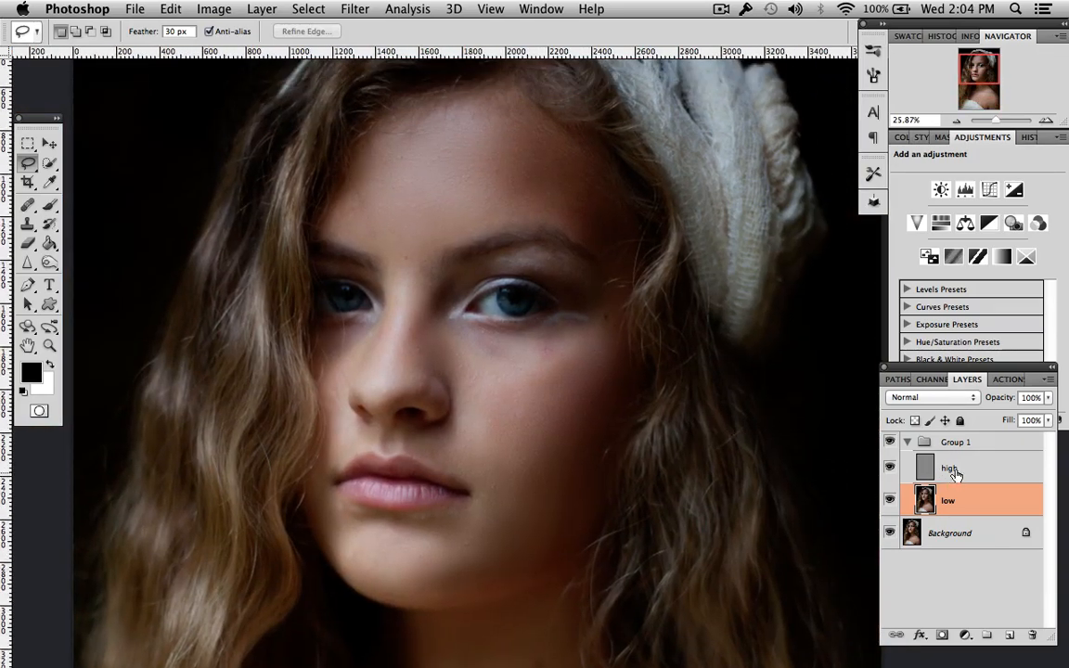
{"action": "left_click", "coordinate": [957, 475]}
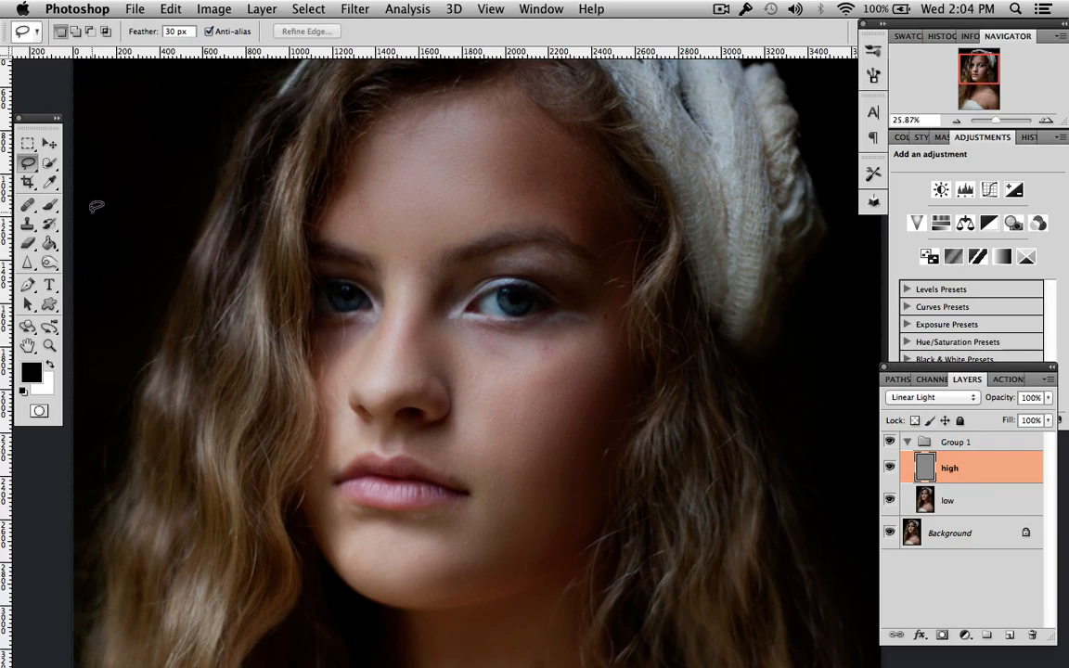
{"action": "left_click", "coordinate": [29, 206]}
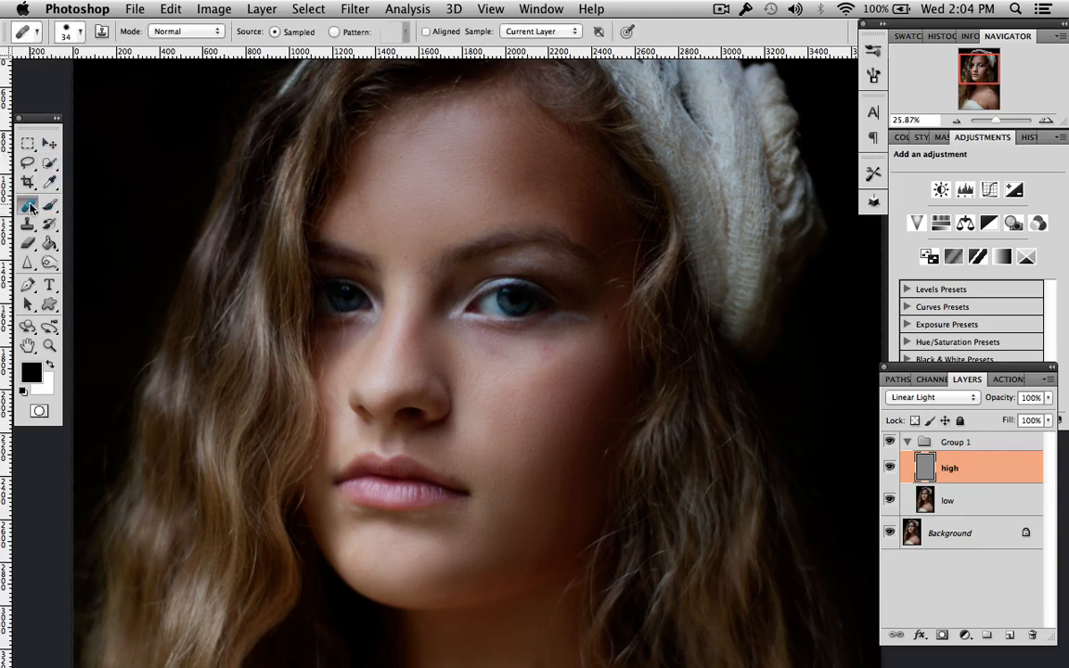
{"action": "left_click", "coordinate": [30, 208]}
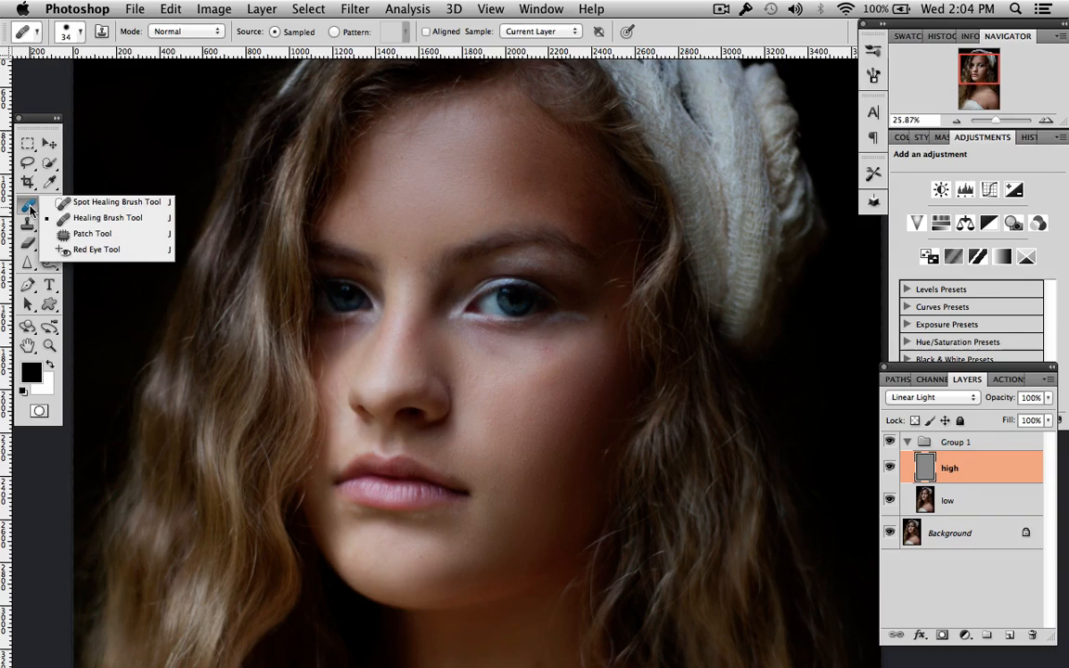
{"action": "left_click", "coordinate": [96, 219]}
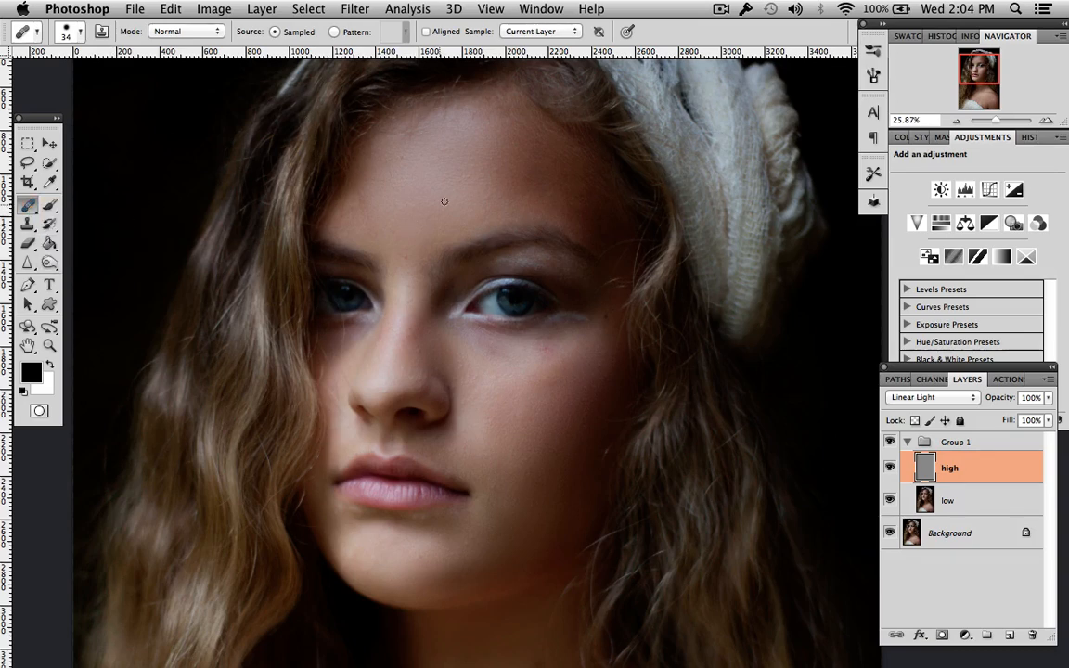
Check the Healing Brush's size, hardness and spacing close up at the area between the eyebrows
{"action": "scroll", "coordinate": [475, 199], "scroll_direction": "up", "scroll_amount": 4}
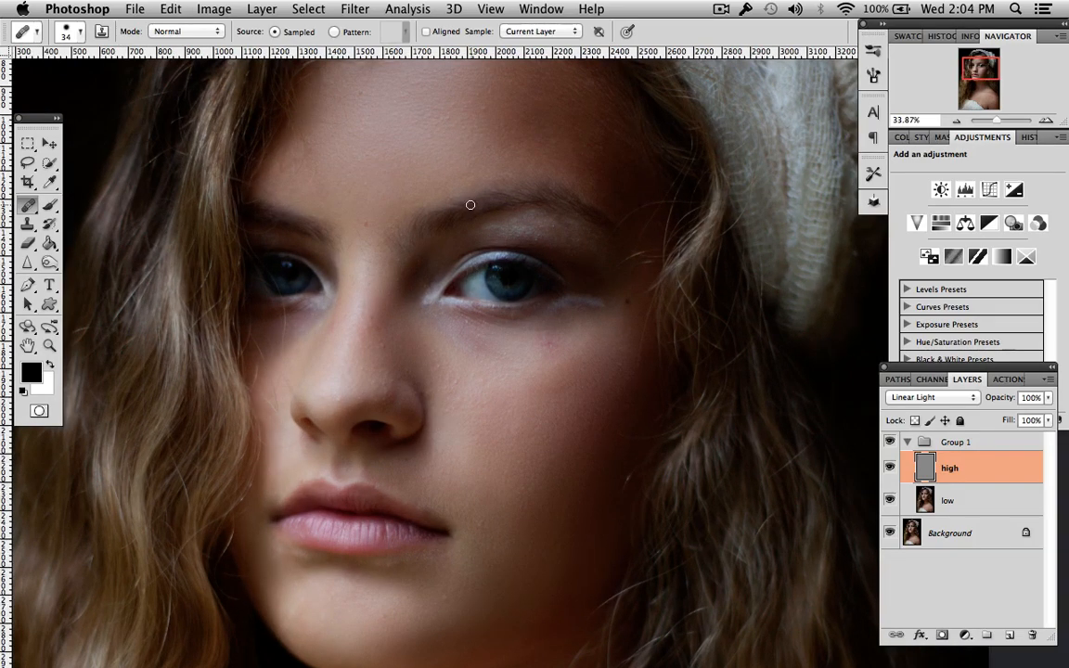
{"action": "scroll", "coordinate": [459, 177], "scroll_direction": "up", "scroll_amount": 5}
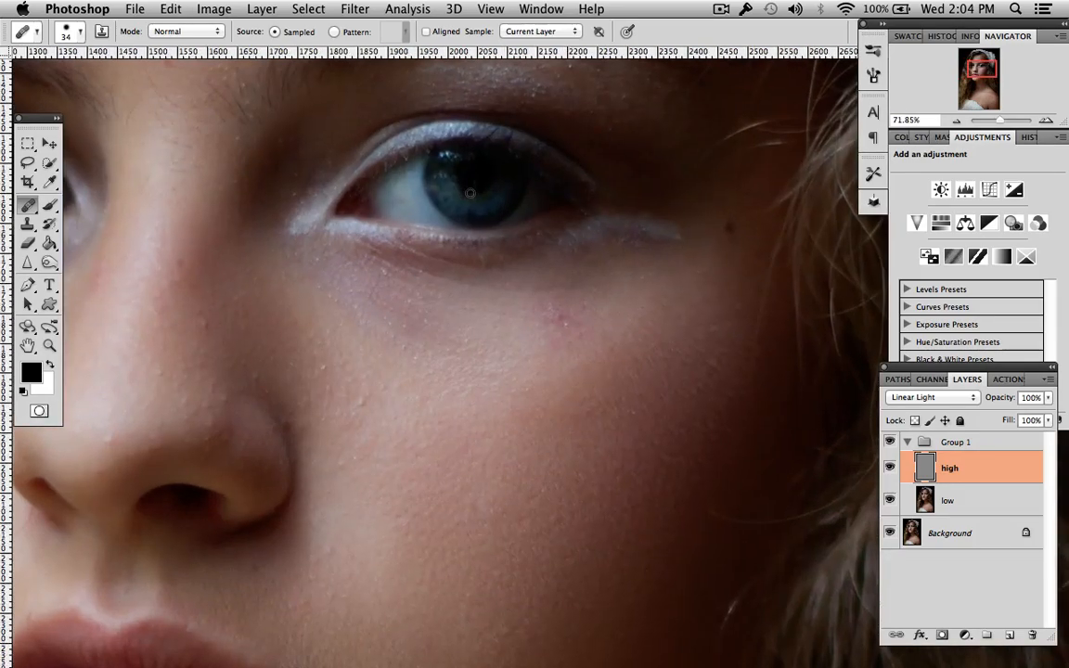
{"action": "scroll", "coordinate": [471, 192], "scroll_direction": "up", "scroll_amount": 3}
{"action": "scroll", "coordinate": [470, 193], "scroll_direction": "left", "scroll_amount": 5}
{"action": "scroll", "coordinate": [470, 192], "scroll_direction": "up", "scroll_amount": 2}
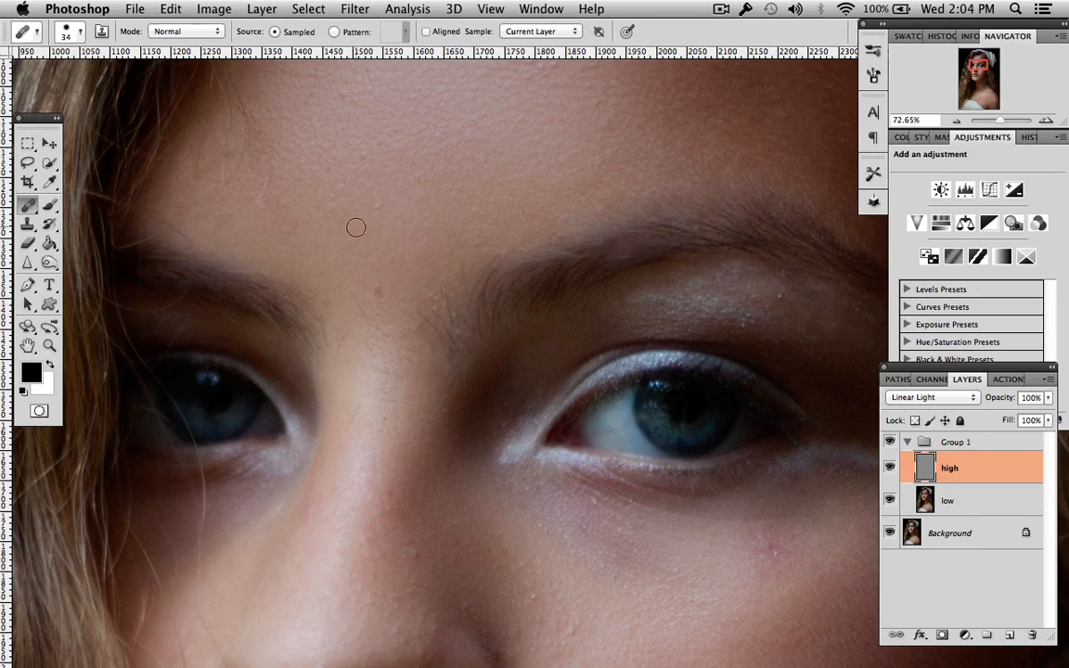
{"action": "right_click", "coordinate": [383, 244]}
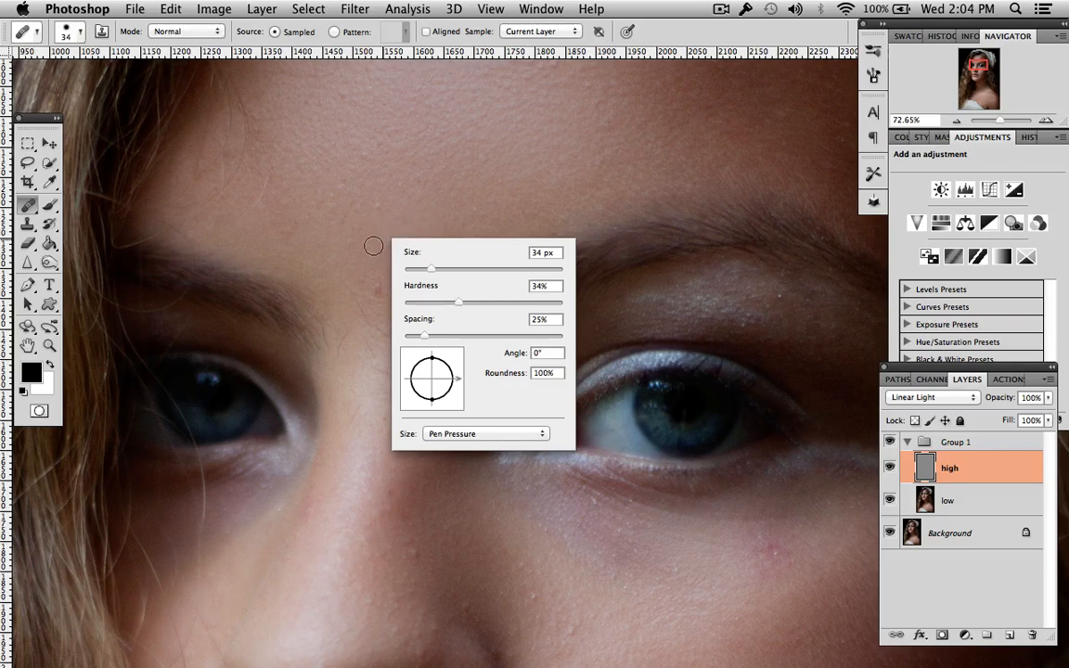
{"action": "key", "text": "Return"}
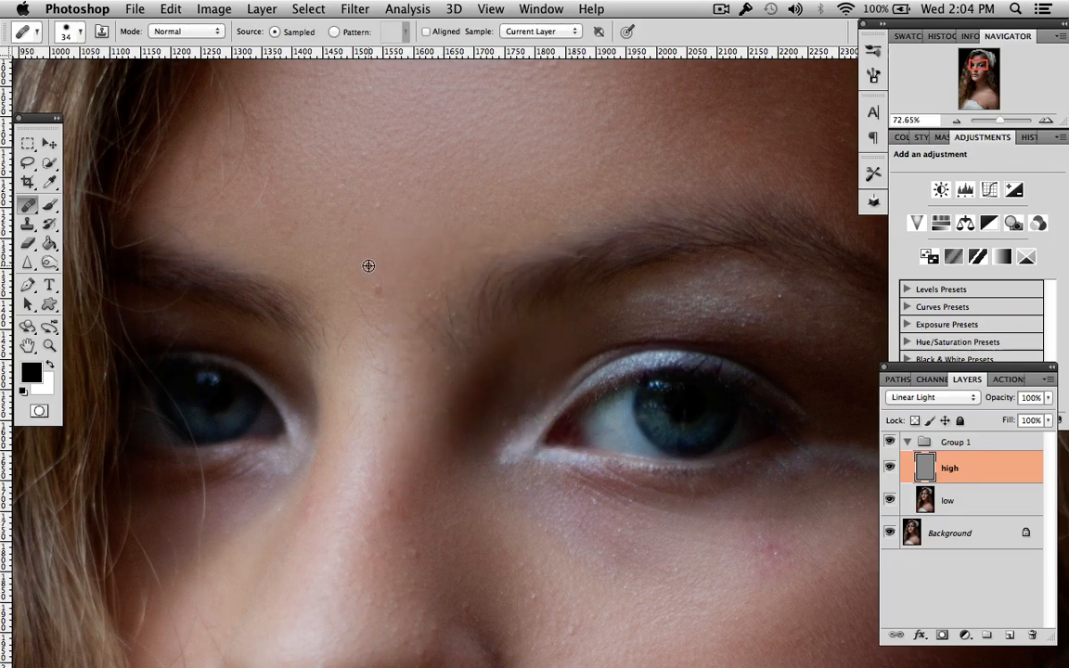
Heal the blemishes between the eyebrows on the high layer, sampling clean skin texture next to them
{"action": "left_click", "coordinate": [380, 290]}
{"action": "left_click", "coordinate": [370, 291], "text": "alt"}
{"action": "left_click", "coordinate": [382, 297]}
{"action": "left_click", "coordinate": [361, 312]}
{"action": "left_click", "coordinate": [391, 349], "text": "alt"}
{"action": "left_click", "coordinate": [378, 330]}
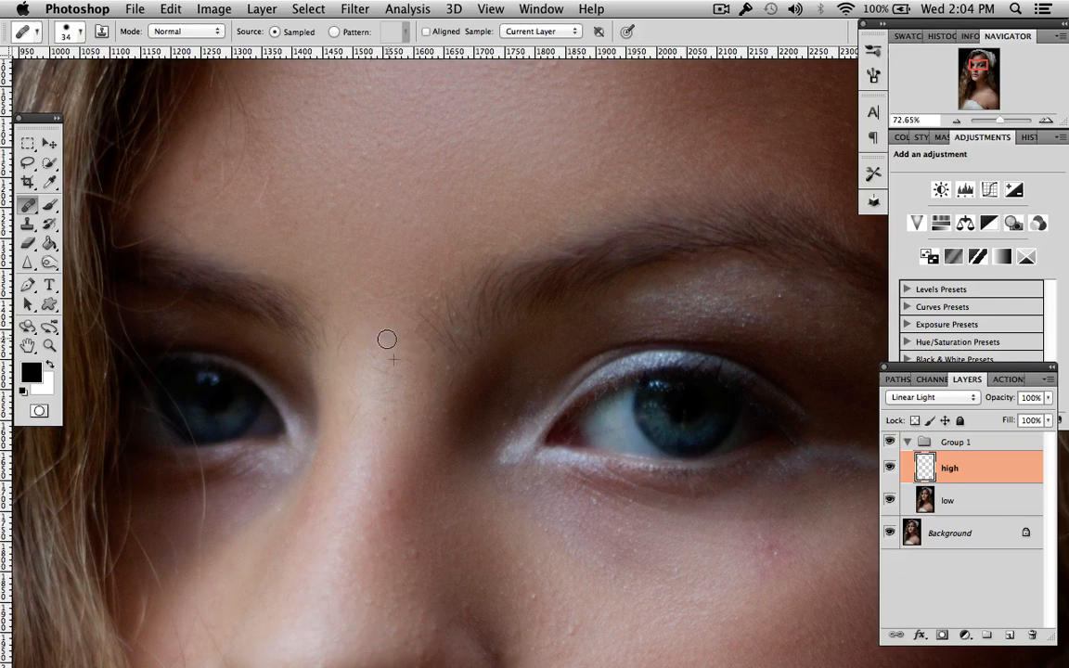
Heal the small bumps and fine creases down the upper nose bridge between the eyes on the high layer
{"action": "left_click", "coordinate": [393, 356]}
{"action": "left_click", "coordinate": [392, 395]}
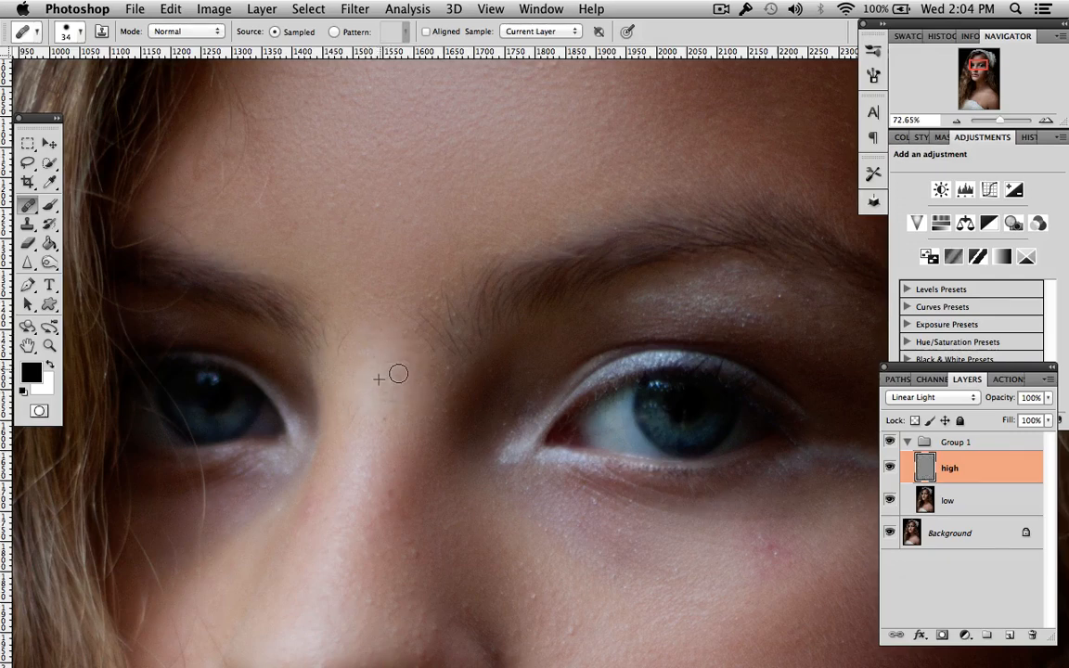
{"action": "left_click_drag", "start_coordinate": [385, 418], "coordinate": [389, 416]}
{"action": "left_click", "coordinate": [397, 391]}
{"action": "left_click", "coordinate": [394, 430]}
{"action": "left_click", "coordinate": [357, 442]}
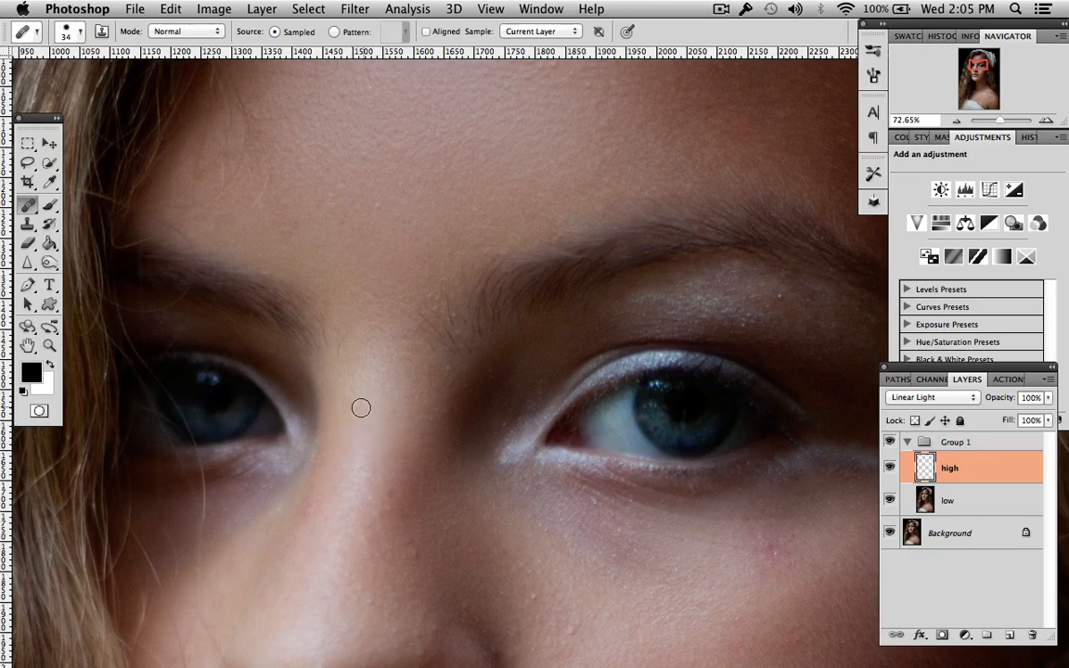
Heal the remaining bumps and fine stray hairs at the top of the nose bridge, sampling clean skin beside them
{"action": "left_click", "coordinate": [375, 381]}
{"action": "left_click", "coordinate": [347, 339]}
{"action": "left_click", "coordinate": [427, 400]}
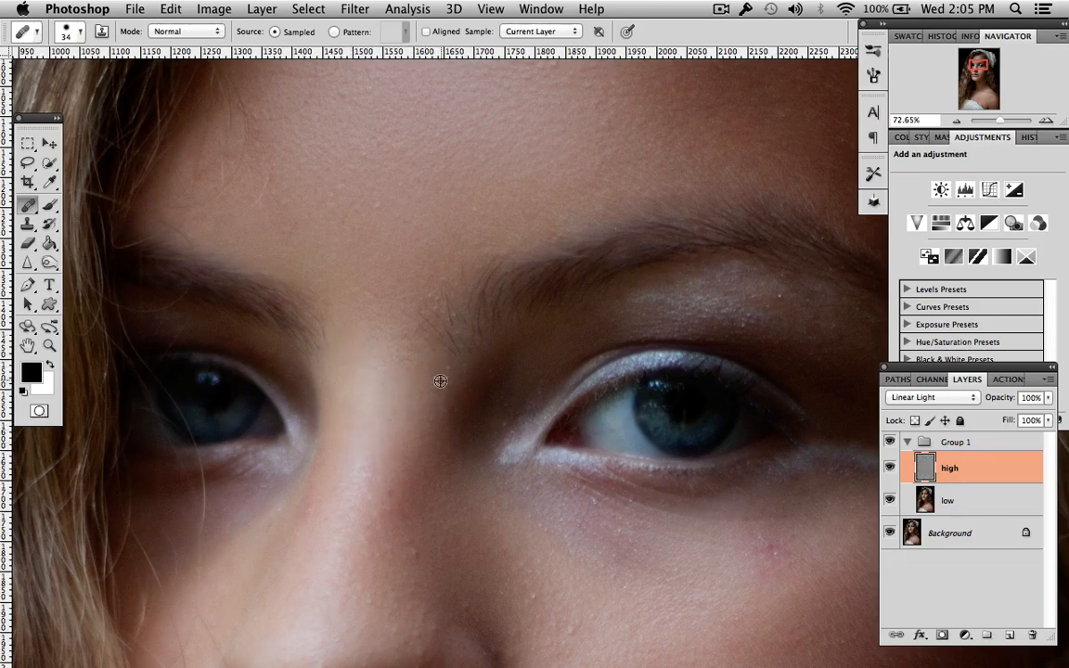
{"action": "left_click", "coordinate": [432, 370], "text": "alt"}
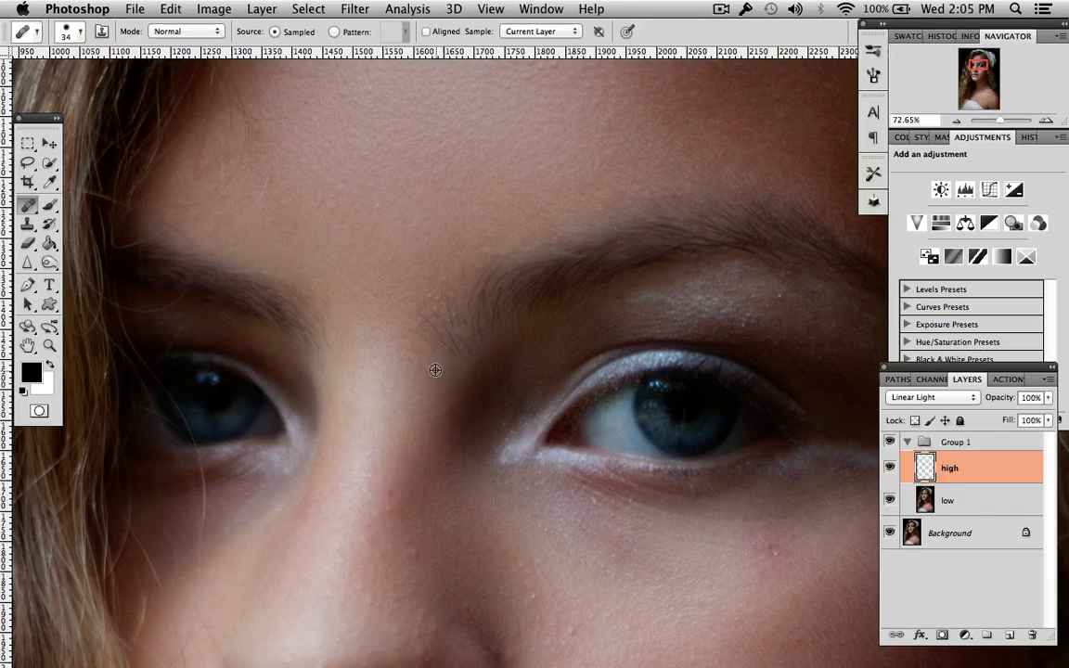
{"action": "left_click", "coordinate": [428, 377]}
{"action": "left_click", "coordinate": [411, 358]}
{"action": "left_click", "coordinate": [411, 338]}
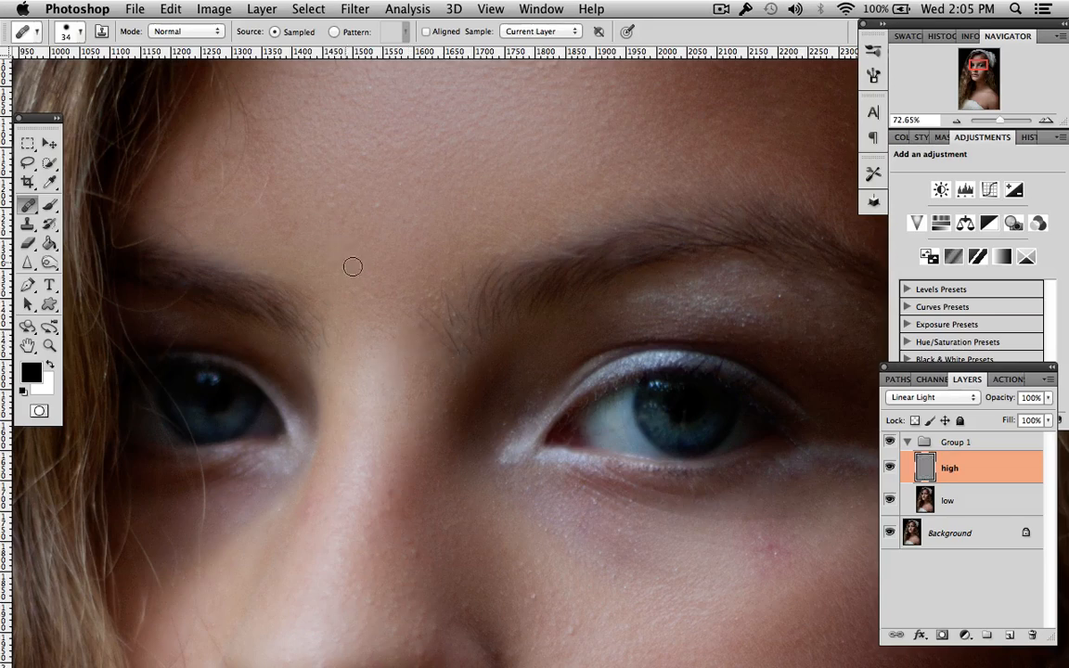
Heal the stray hairs at the inner end of the left-hand brow and the small marks on the lower forehead
{"action": "left_click", "coordinate": [329, 335]}
{"action": "left_click", "coordinate": [334, 337]}
{"action": "left_click_drag", "start_coordinate": [400, 222], "coordinate": [419, 192]}
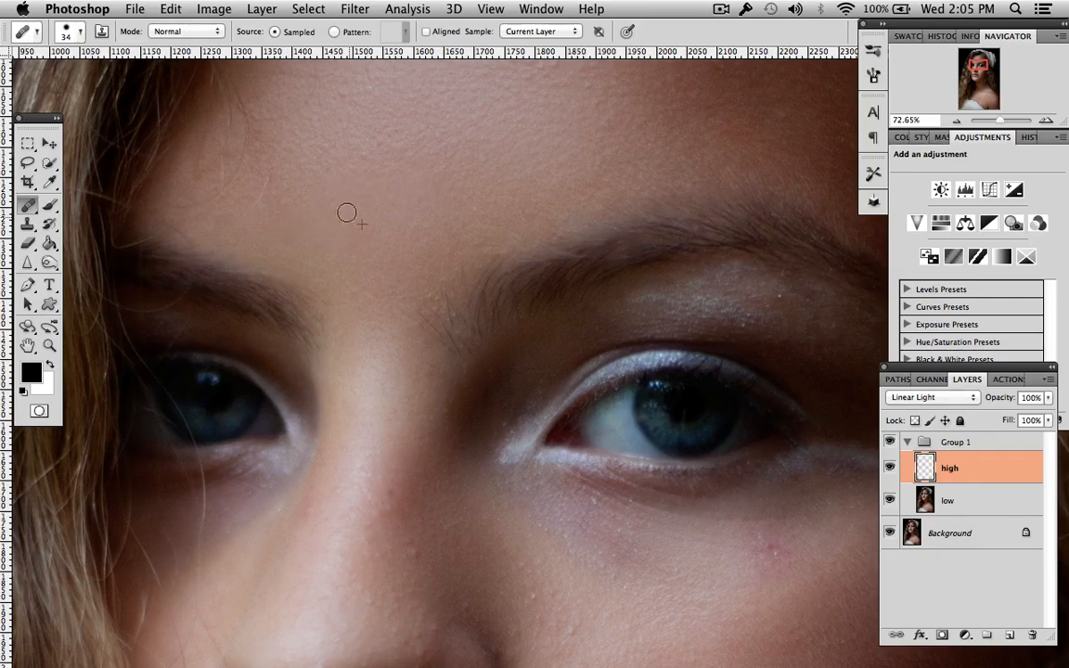
Heal the glittery makeup specks on the outer upper eyelid beneath the right-hand brow
{"action": "scroll", "coordinate": [534, 202], "scroll_direction": "up", "scroll_amount": 4}
{"action": "scroll", "coordinate": [540, 197], "scroll_direction": "up", "scroll_amount": 4}
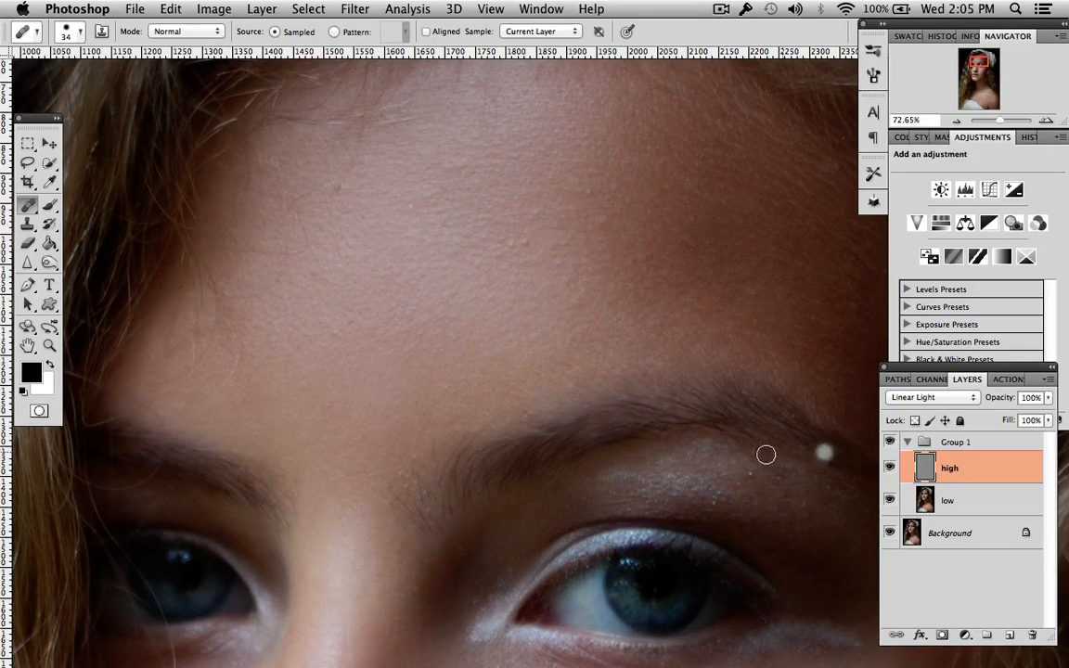
{"action": "scroll", "coordinate": [742, 483], "scroll_direction": "down", "scroll_amount": 5}
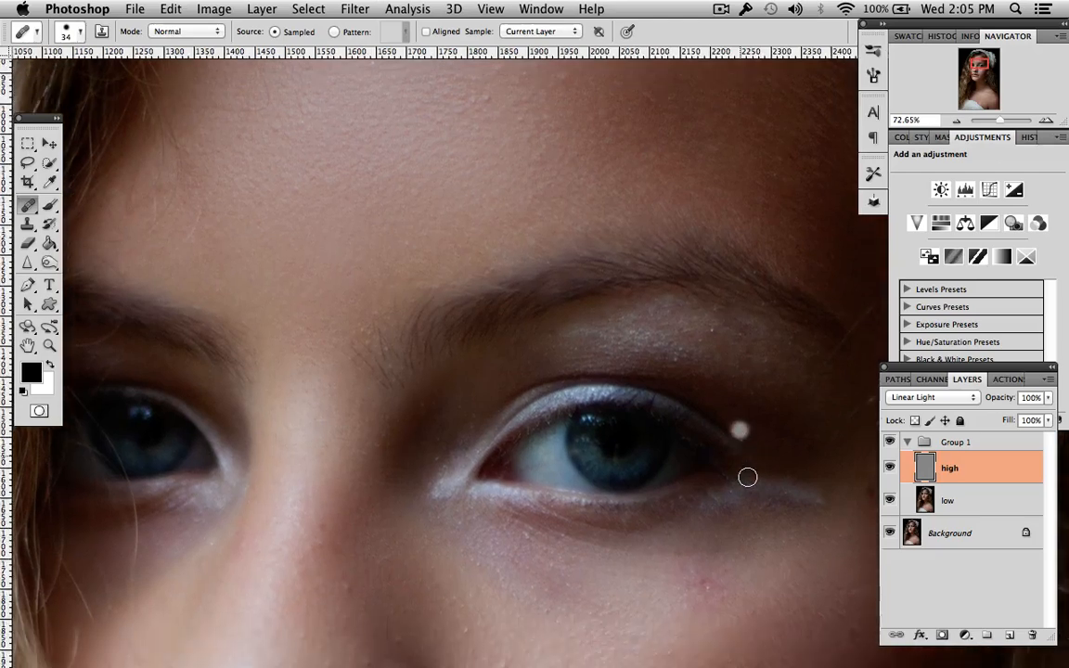
{"action": "scroll", "coordinate": [749, 477], "scroll_direction": "down", "scroll_amount": 1}
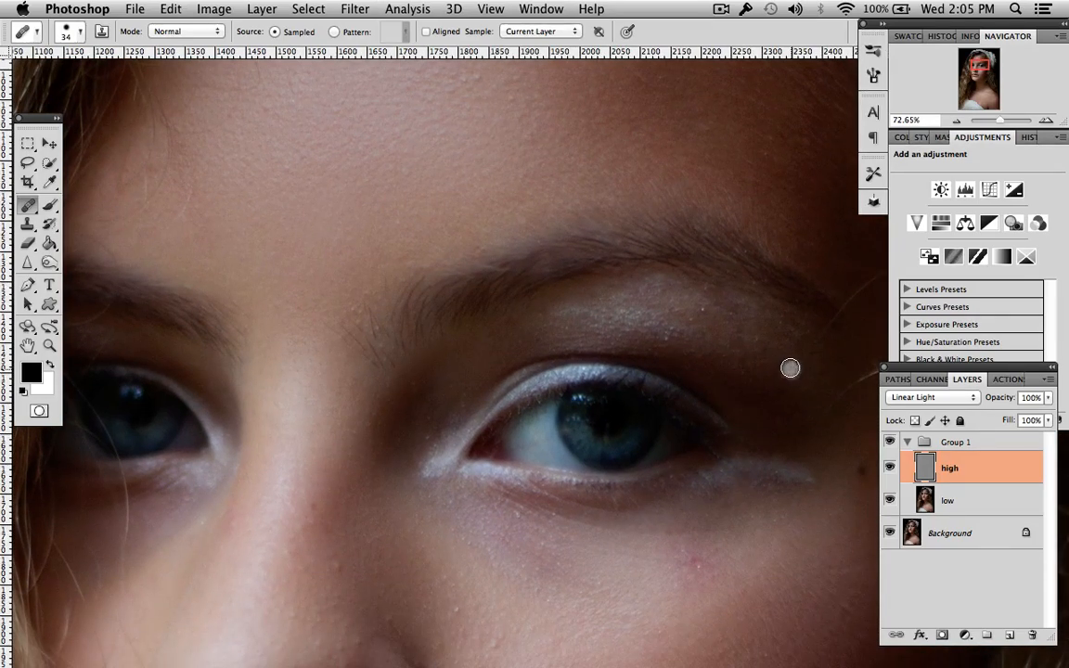
{"action": "left_click", "coordinate": [714, 334]}
{"action": "left_click", "coordinate": [720, 353]}
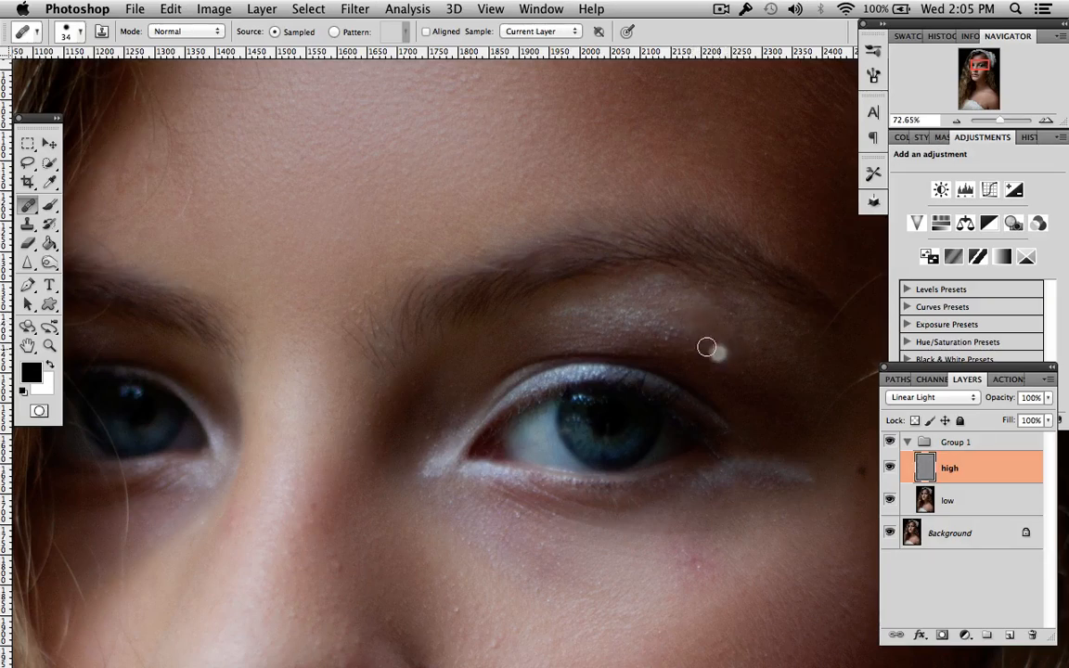
{"action": "left_click", "coordinate": [673, 332]}
{"action": "left_click", "coordinate": [675, 339]}
{"action": "left_click", "coordinate": [699, 332]}
{"action": "left_click_drag", "start_coordinate": [680, 306], "coordinate": [651, 304]}
{"action": "left_click", "coordinate": [705, 322]}
Resample the lid texture and heal the shimmer specks across the middle and inner part of the right-hand upper eyelid
{"action": "left_click", "coordinate": [630, 299], "text": "alt"}
{"action": "left_click", "coordinate": [634, 298]}
{"action": "left_click", "coordinate": [702, 308]}
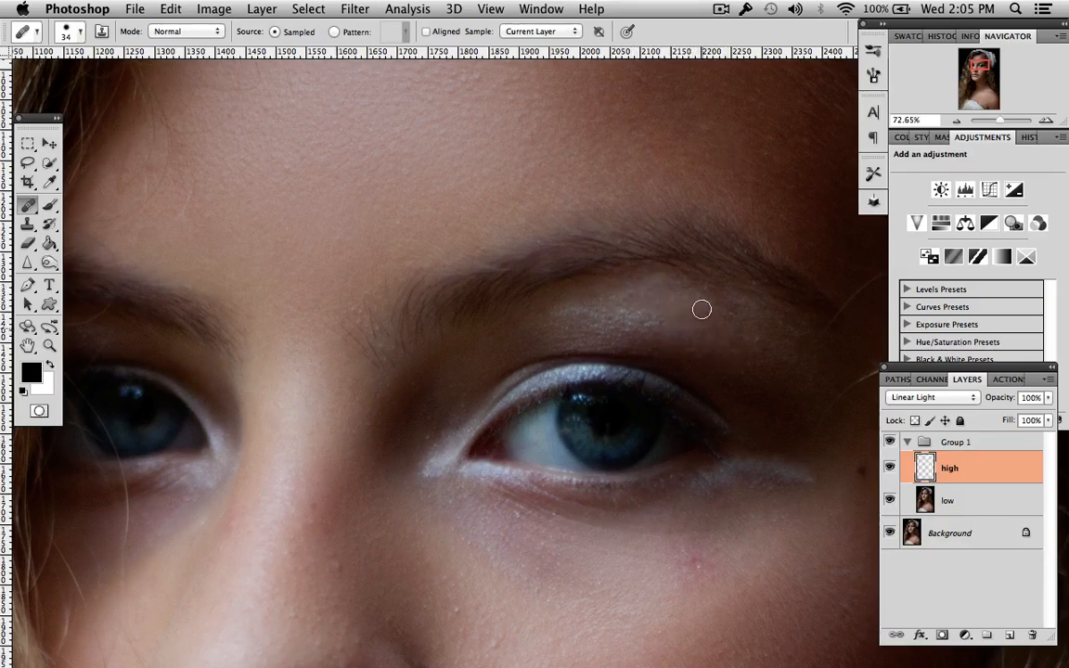
{"action": "left_click", "coordinate": [674, 303], "text": "alt"}
{"action": "left_click", "coordinate": [659, 289]}
{"action": "left_click", "coordinate": [752, 370]}
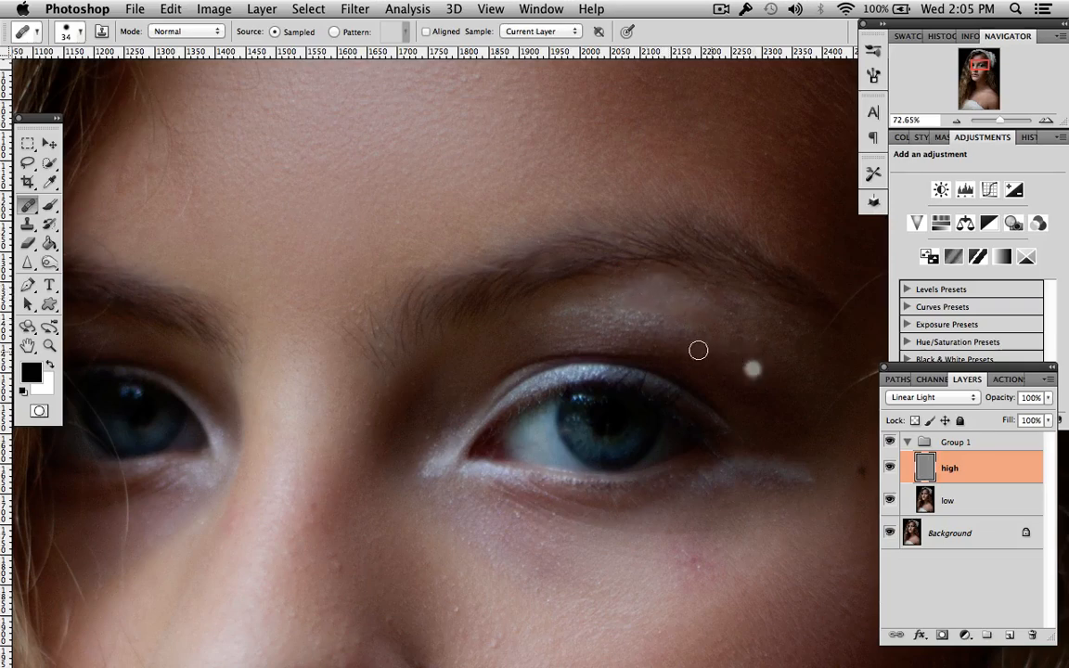
{"action": "left_click", "coordinate": [609, 320]}
{"action": "left_click", "coordinate": [576, 310], "text": "alt"}
{"action": "left_click", "coordinate": [592, 302]}
Heal the specks in the shadowed skin between the right-hand eye's outer corner and the brow's tail
{"action": "left_click", "coordinate": [769, 349]}
{"action": "scroll", "coordinate": [769, 344], "scroll_direction": "right", "scroll_amount": 3}
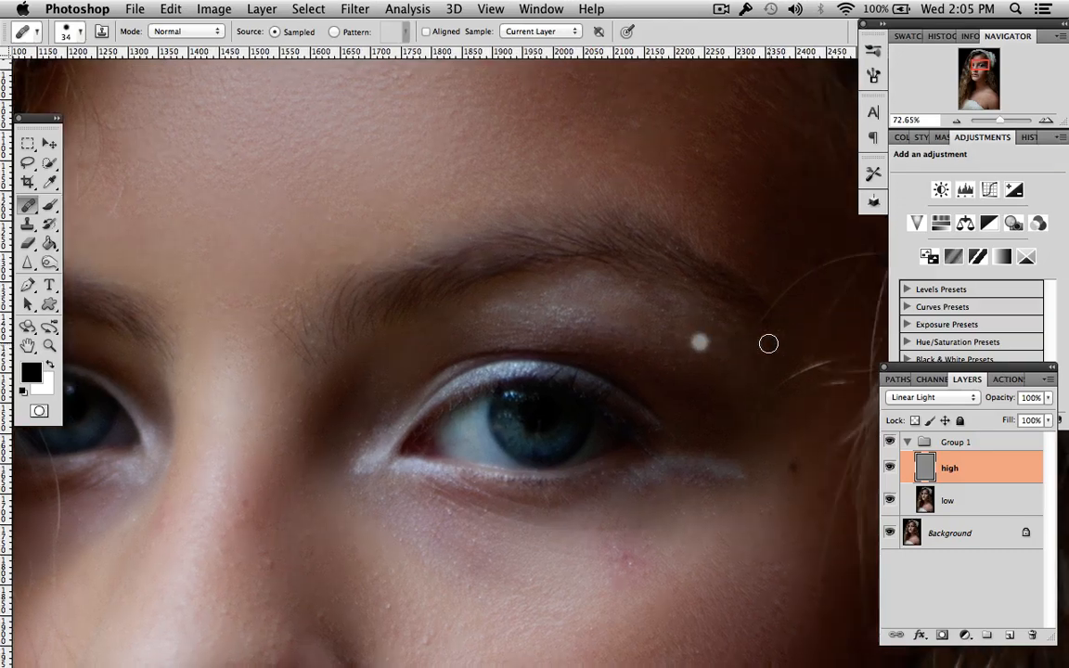
{"action": "left_click", "coordinate": [735, 381]}
{"action": "left_click", "coordinate": [722, 401]}
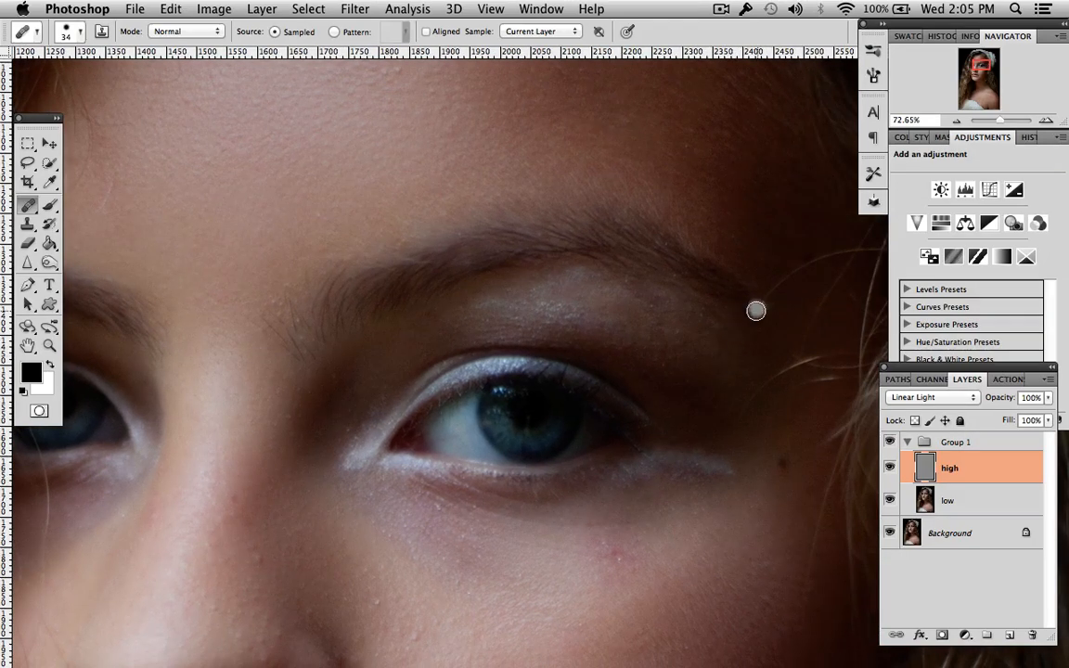
{"action": "left_click", "coordinate": [740, 370]}
{"action": "left_click", "coordinate": [709, 382]}
{"action": "left_click", "coordinate": [694, 365], "text": "alt"}
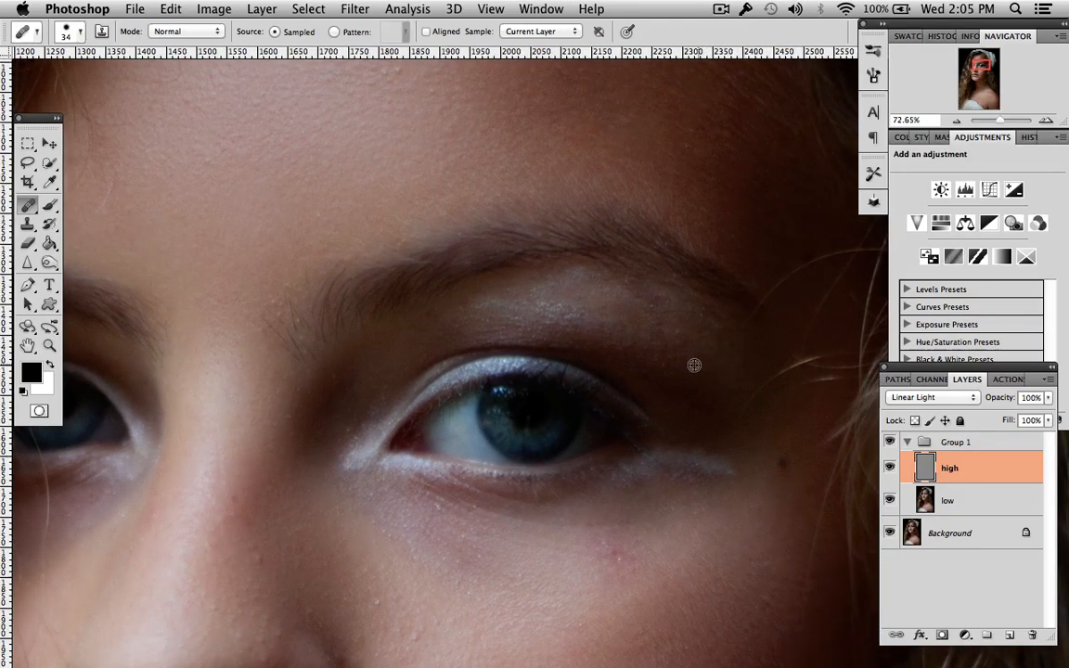
Heal the leftover makeup specks under the tail of the right-hand brow, resampling nearby eyelid texture between strokes
{"action": "left_click", "coordinate": [683, 339]}
{"action": "left_click", "coordinate": [701, 337]}
{"action": "left_click", "coordinate": [661, 344]}
{"action": "mouse_move", "coordinate": [675, 346]}
{"action": "left_mouse_down"}
{"action": "mouse_move", "coordinate": [665, 372]}
{"action": "mouse_move", "coordinate": [671, 341]}
{"action": "mouse_move", "coordinate": [686, 349]}
{"action": "mouse_move", "coordinate": [657, 324]}
{"action": "left_mouse_up"}
{"action": "left_click", "coordinate": [683, 336], "text": "alt"}
{"action": "left_click", "coordinate": [702, 360]}
{"action": "left_click", "coordinate": [689, 345], "text": "alt"}
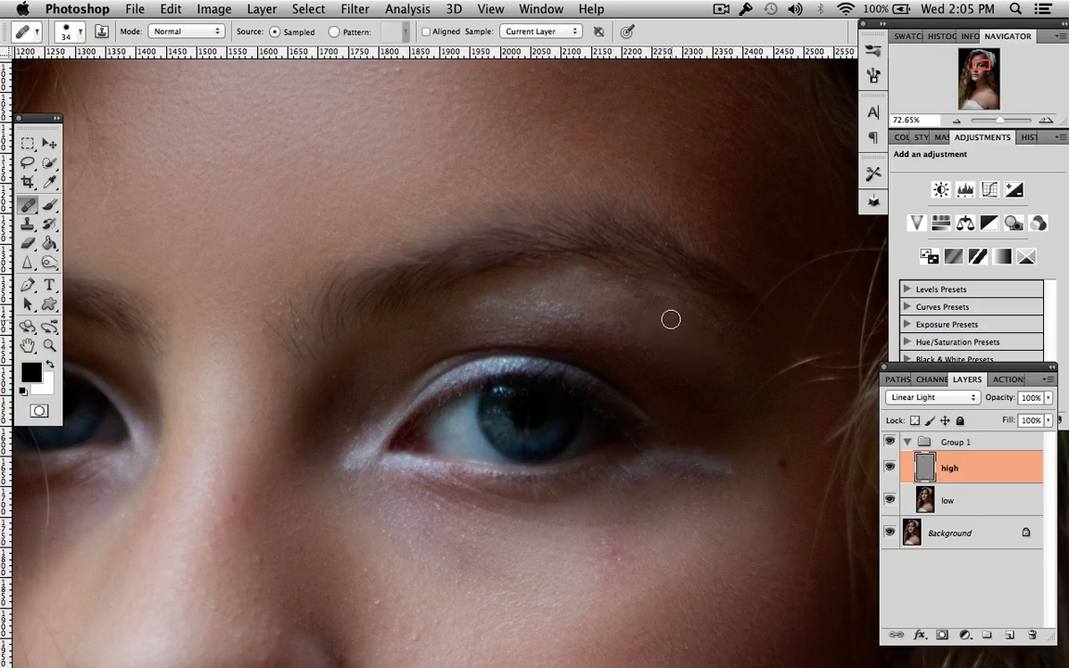
{"action": "left_click", "coordinate": [618, 334], "text": "alt"}
{"action": "left_click_drag", "start_coordinate": [627, 323], "coordinate": [626, 341]}
Examine the skin texture of the cheek, forehead, hairline and nose for remaining blemishes
{"action": "scroll", "coordinate": [717, 369], "scroll_direction": "down", "scroll_amount": 5}
{"action": "scroll", "coordinate": [717, 370], "scroll_direction": "right", "scroll_amount": 2}
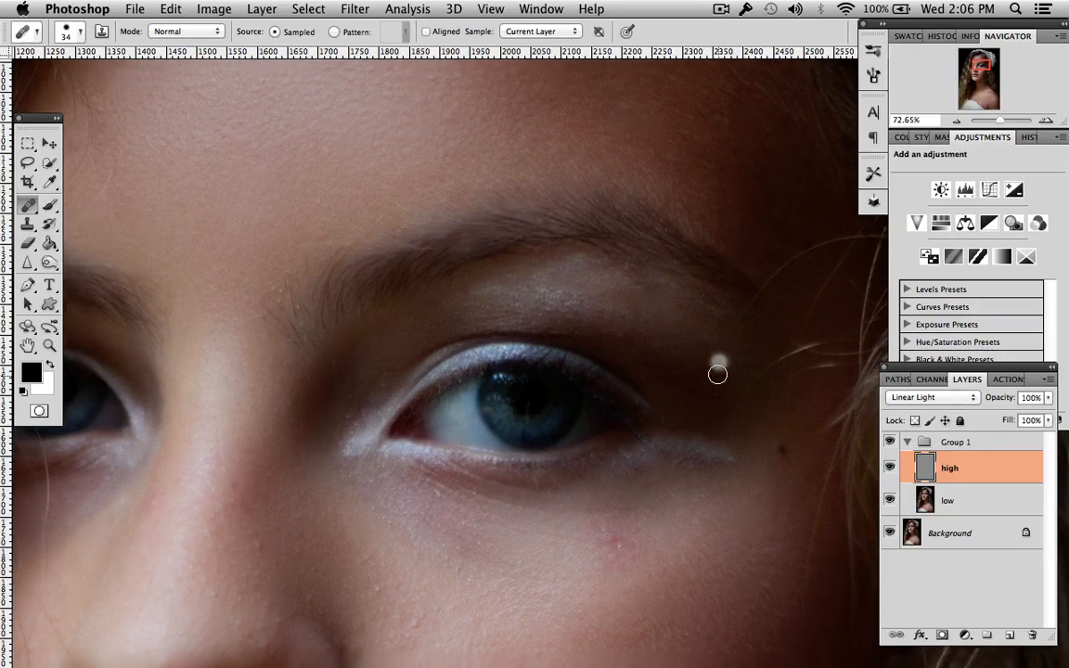
{"action": "scroll", "coordinate": [716, 373], "scroll_direction": "down", "scroll_amount": 2}
{"action": "scroll", "coordinate": [716, 372], "scroll_direction": "right", "scroll_amount": 1}
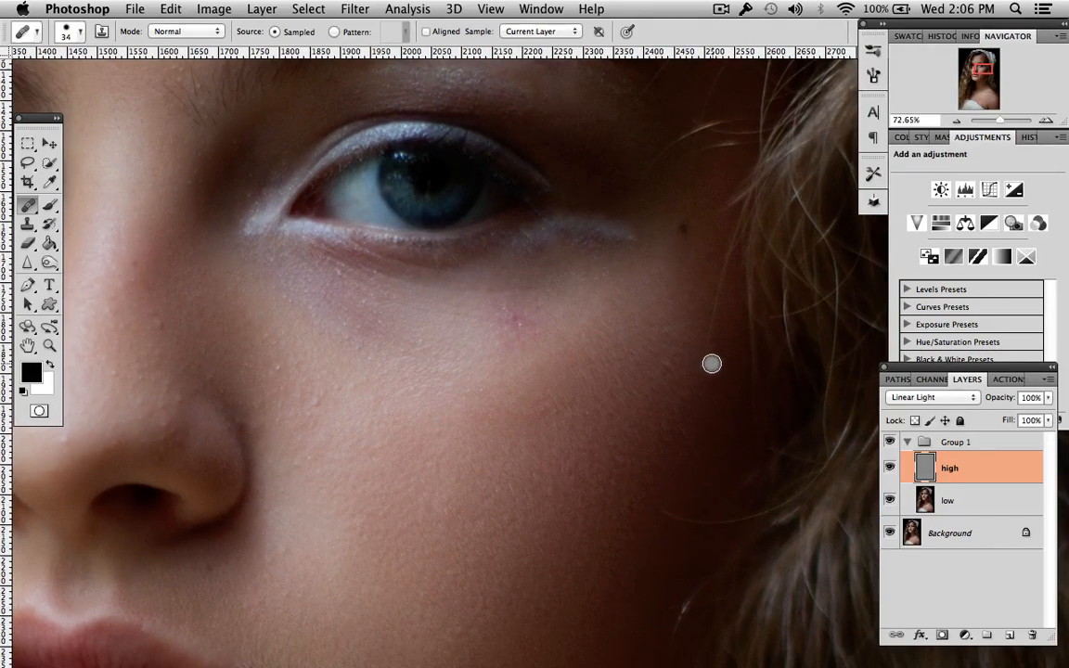
{"action": "scroll", "coordinate": [712, 363], "scroll_direction": "up", "scroll_amount": 10}
{"action": "scroll", "coordinate": [712, 363], "scroll_direction": "left", "scroll_amount": 3}
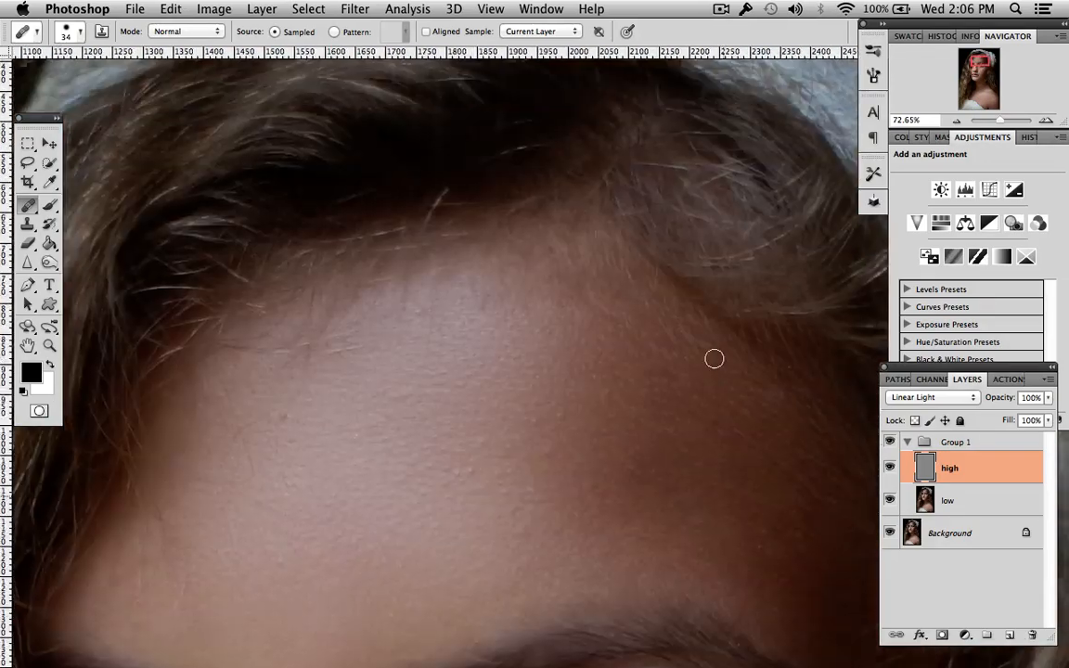
{"action": "scroll", "coordinate": [714, 358], "scroll_direction": "up", "scroll_amount": 5}
{"action": "scroll", "coordinate": [714, 359], "scroll_direction": "left", "scroll_amount": 1}
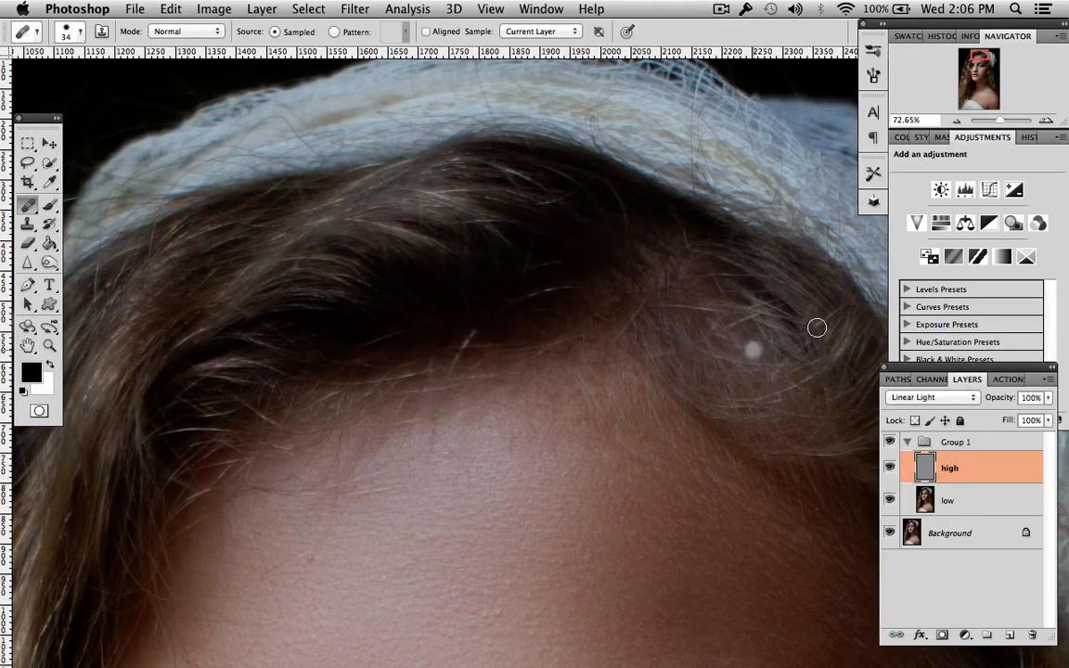
{"action": "scroll", "coordinate": [429, 315], "scroll_direction": "down", "scroll_amount": 5}
{"action": "scroll", "coordinate": [430, 314], "scroll_direction": "right", "scroll_amount": 2}
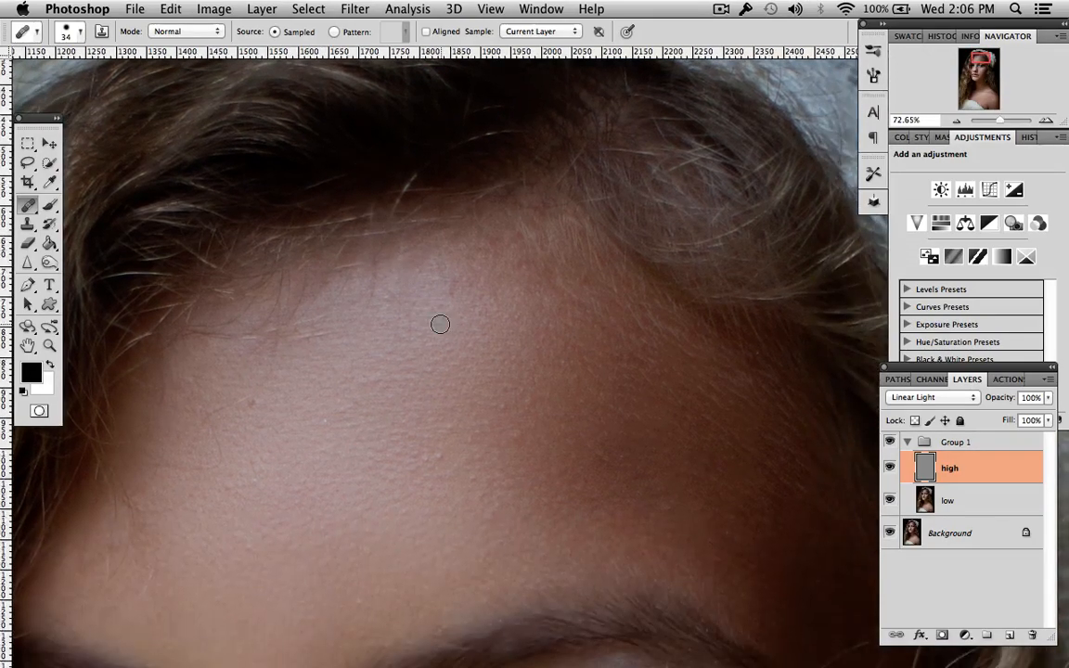
{"action": "scroll", "coordinate": [440, 324], "scroll_direction": "down", "scroll_amount": 3}
{"action": "scroll", "coordinate": [446, 317], "scroll_direction": "left", "scroll_amount": 3}
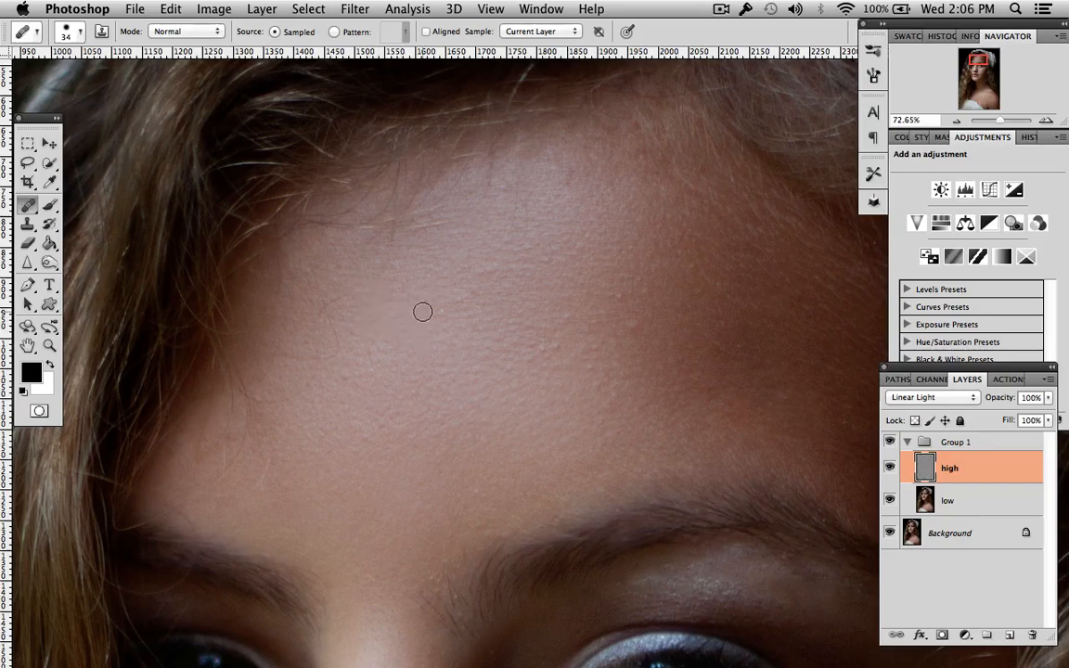
{"action": "scroll", "coordinate": [422, 289], "scroll_direction": "down", "scroll_amount": 3}
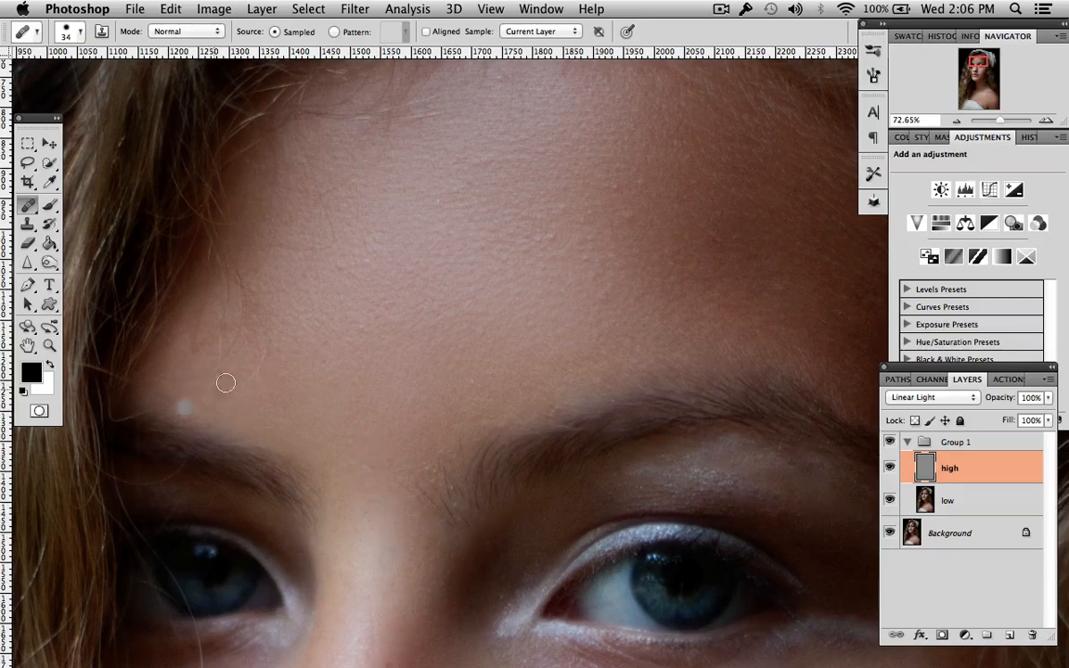
{"action": "scroll", "coordinate": [837, 298], "scroll_direction": "down", "scroll_amount": 1}
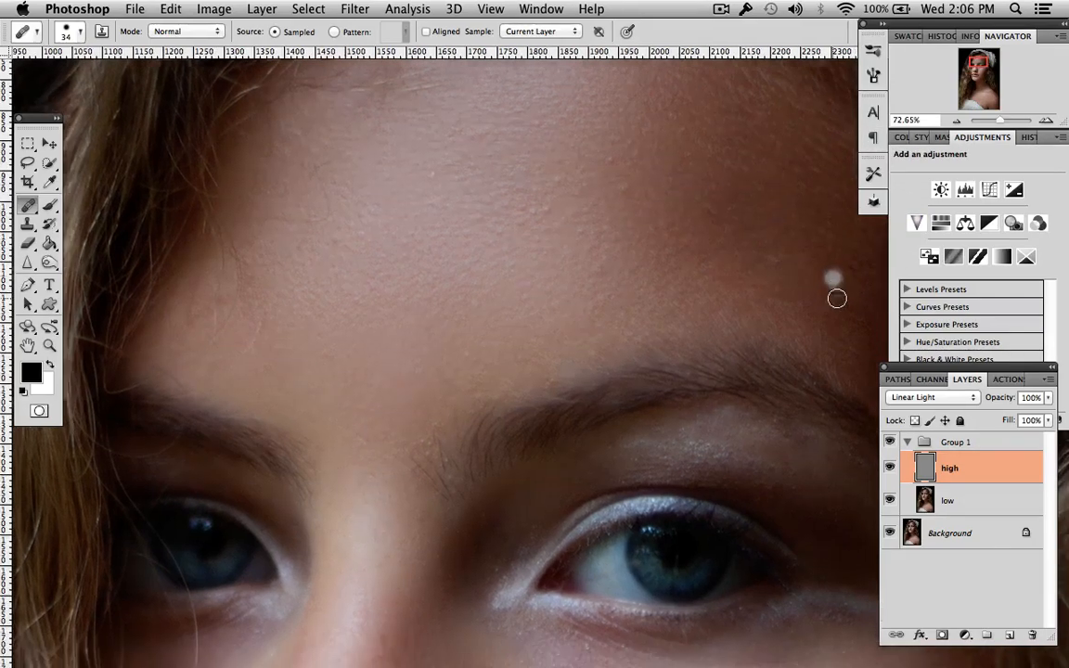
{"action": "scroll", "coordinate": [838, 298], "scroll_direction": "down", "scroll_amount": 10}
{"action": "scroll", "coordinate": [837, 298], "scroll_direction": "right", "scroll_amount": 5}
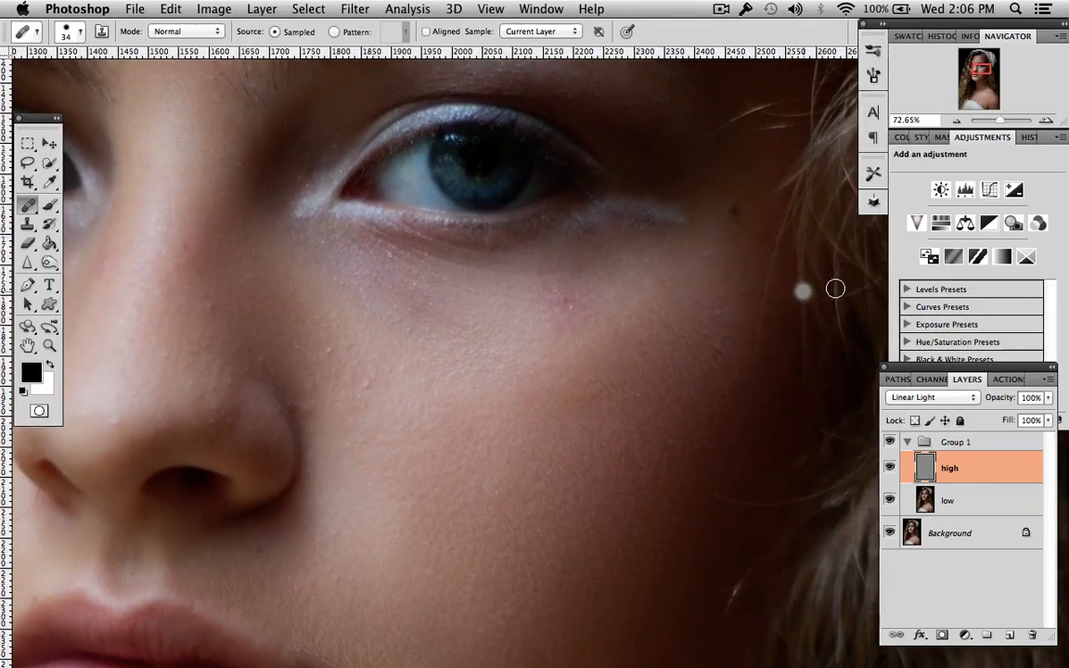
{"action": "scroll", "coordinate": [835, 289], "scroll_direction": "down", "scroll_amount": 5}
{"action": "scroll", "coordinate": [835, 289], "scroll_direction": "left", "scroll_amount": 10}
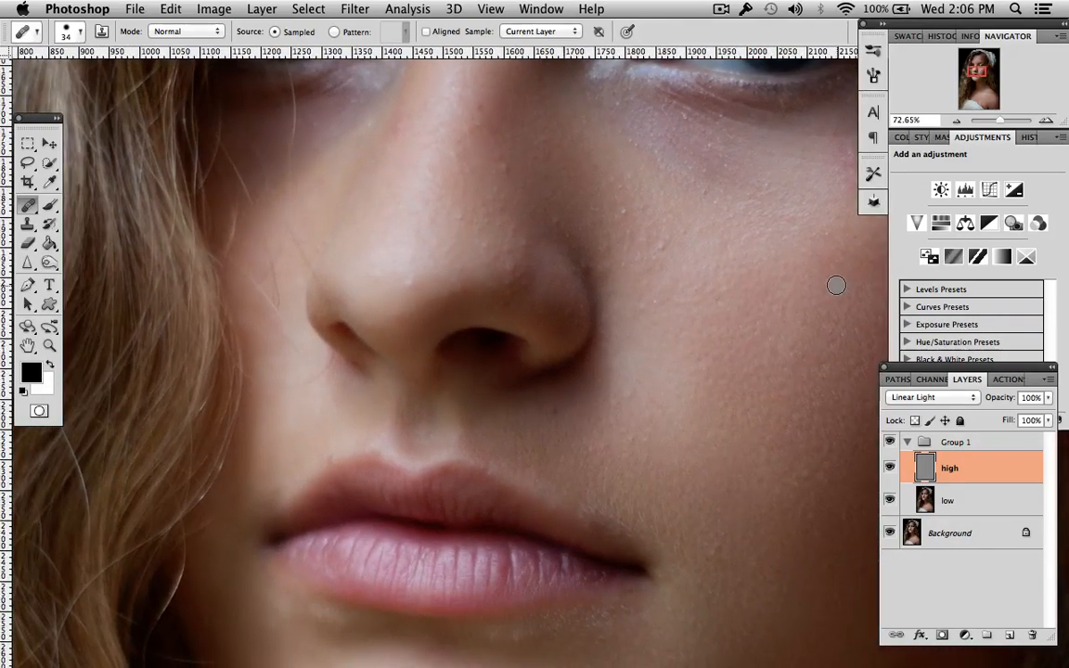
Heal the small bumps on the chin below the right-hand corner of the mouth, sampling clean skin nearby
{"action": "scroll", "coordinate": [836, 285], "scroll_direction": "down", "scroll_amount": 8}
{"action": "scroll", "coordinate": [836, 285], "scroll_direction": "right", "scroll_amount": 4}
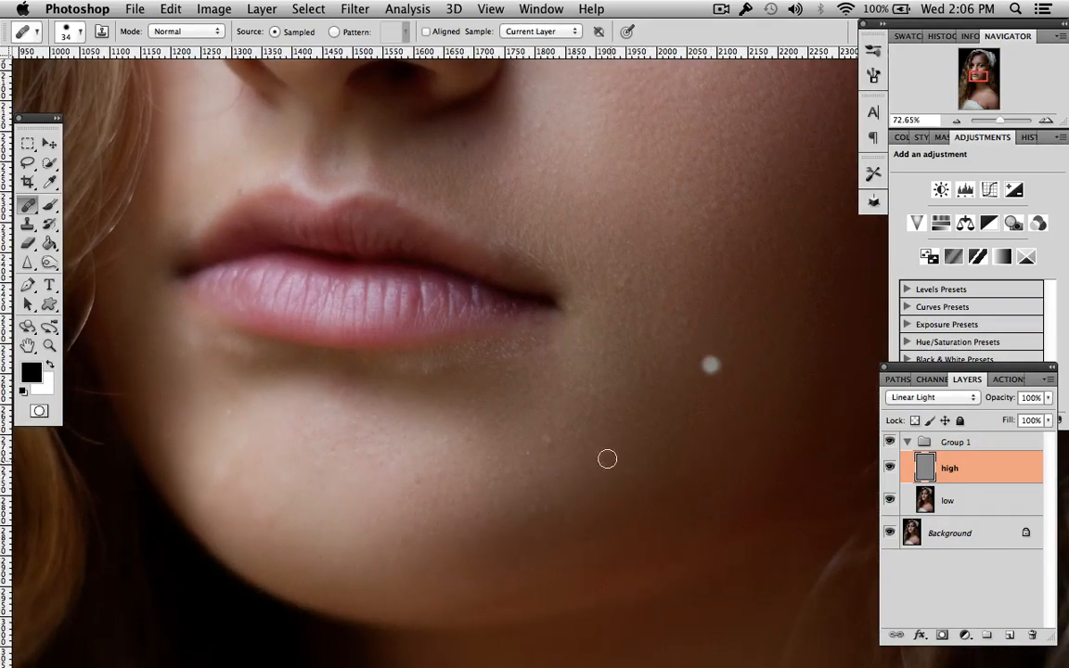
{"action": "left_click", "coordinate": [559, 470], "text": "alt"}
{"action": "left_click", "coordinate": [548, 441]}
{"action": "left_click", "coordinate": [522, 463]}
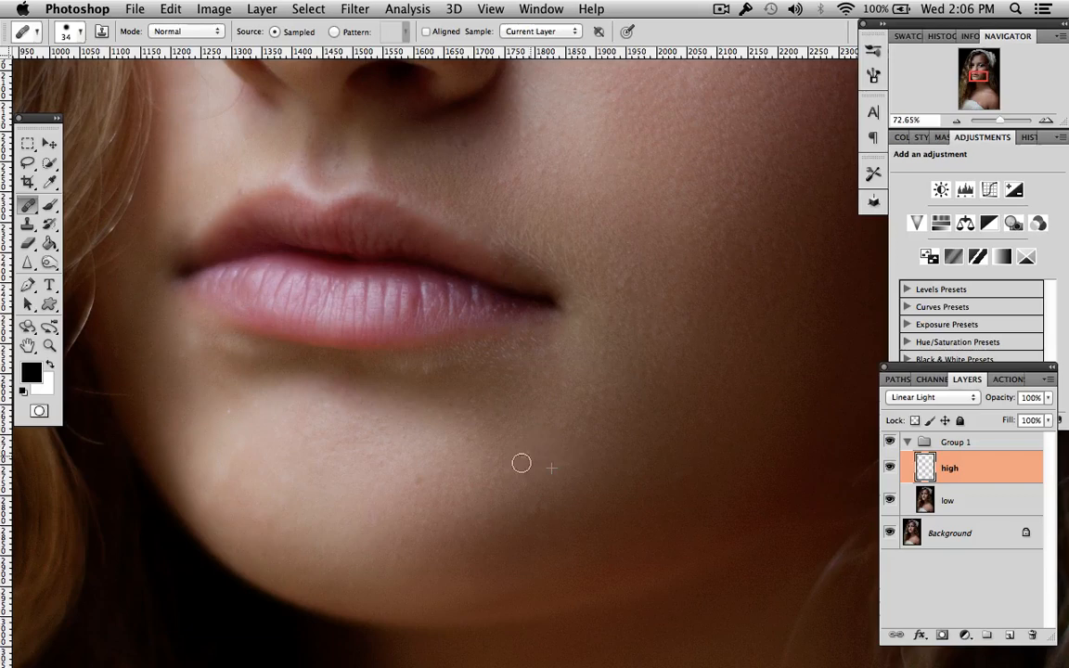
{"action": "left_click", "coordinate": [584, 453]}
{"action": "left_click", "coordinate": [591, 426]}
{"action": "left_click", "coordinate": [472, 449], "text": "alt"}
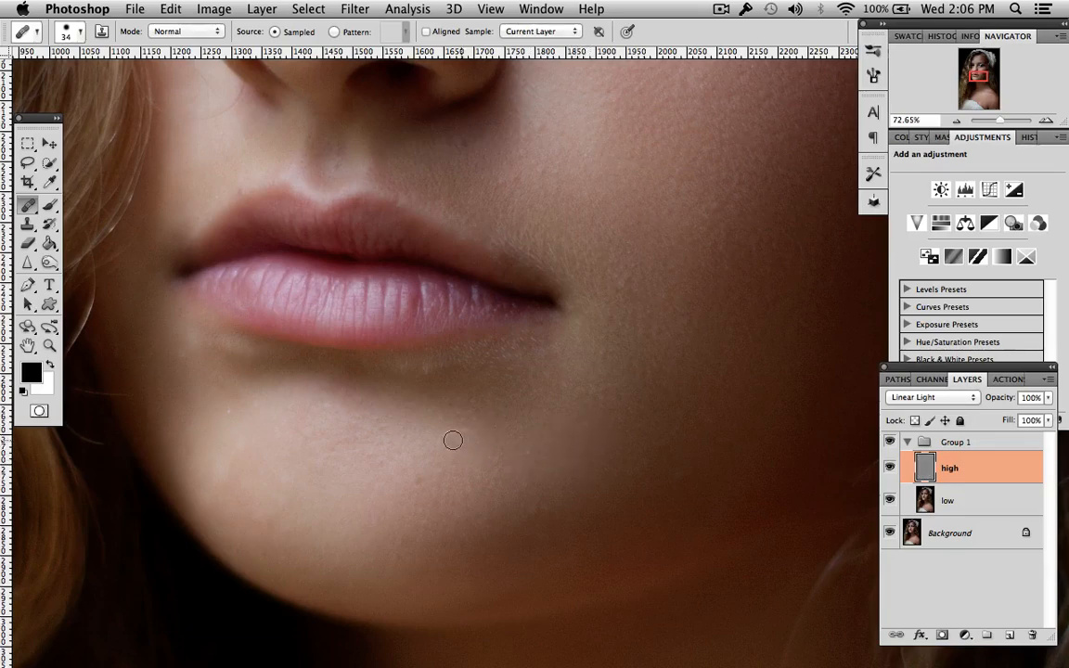
Heal the spots on the middle and lower part of the chin, resampling adjacent skin texture
{"action": "left_click", "coordinate": [441, 425]}
{"action": "left_click", "coordinate": [467, 501], "text": "alt"}
{"action": "left_click", "coordinate": [430, 520]}
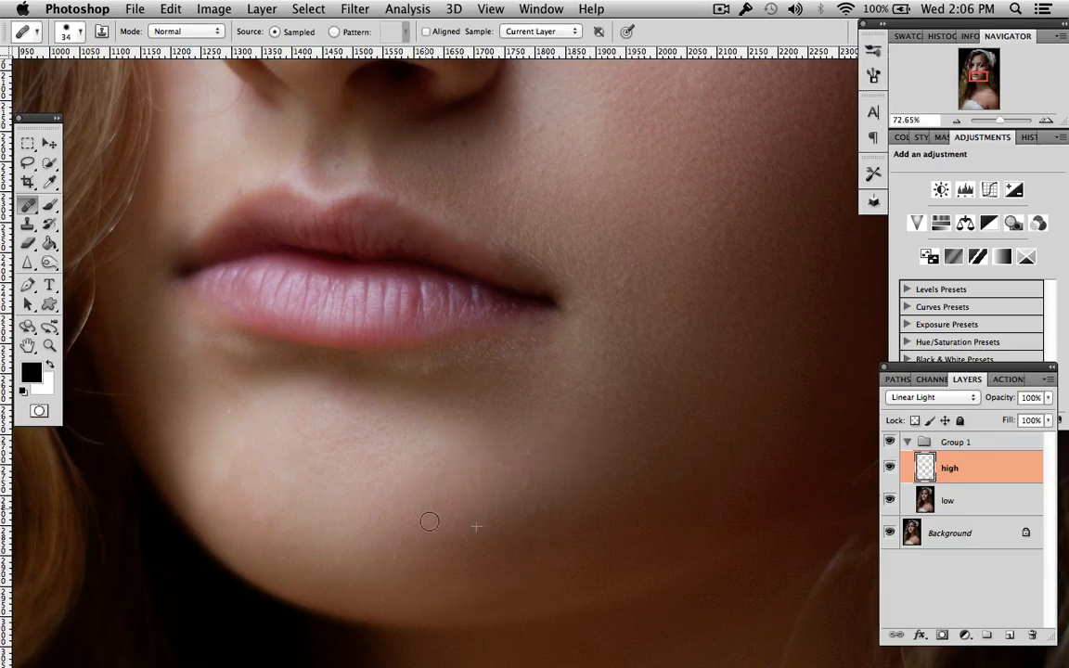
{"action": "left_click", "coordinate": [449, 520], "text": "alt"}
{"action": "left_click", "coordinate": [420, 518]}
{"action": "left_click", "coordinate": [405, 541]}
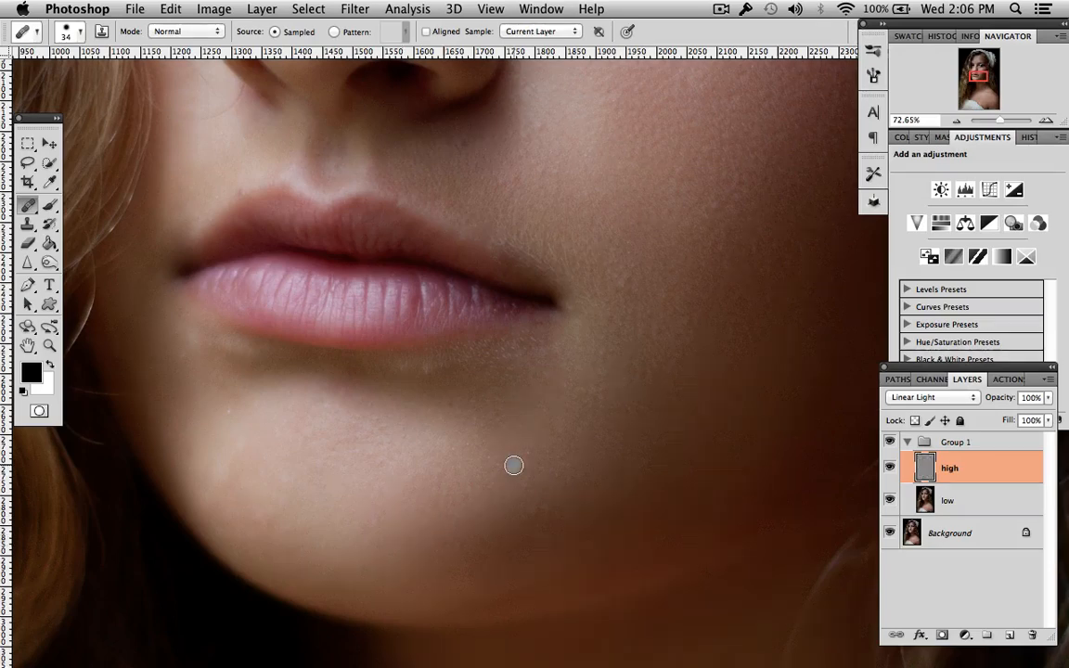
Heal the dark spot and uneven texture between the right-hand nostril and the upper lip, sampling cheek skin
{"action": "scroll", "coordinate": [513, 464], "scroll_direction": "up", "scroll_amount": 5}
{"action": "scroll", "coordinate": [514, 463], "scroll_direction": "left", "scroll_amount": 2}
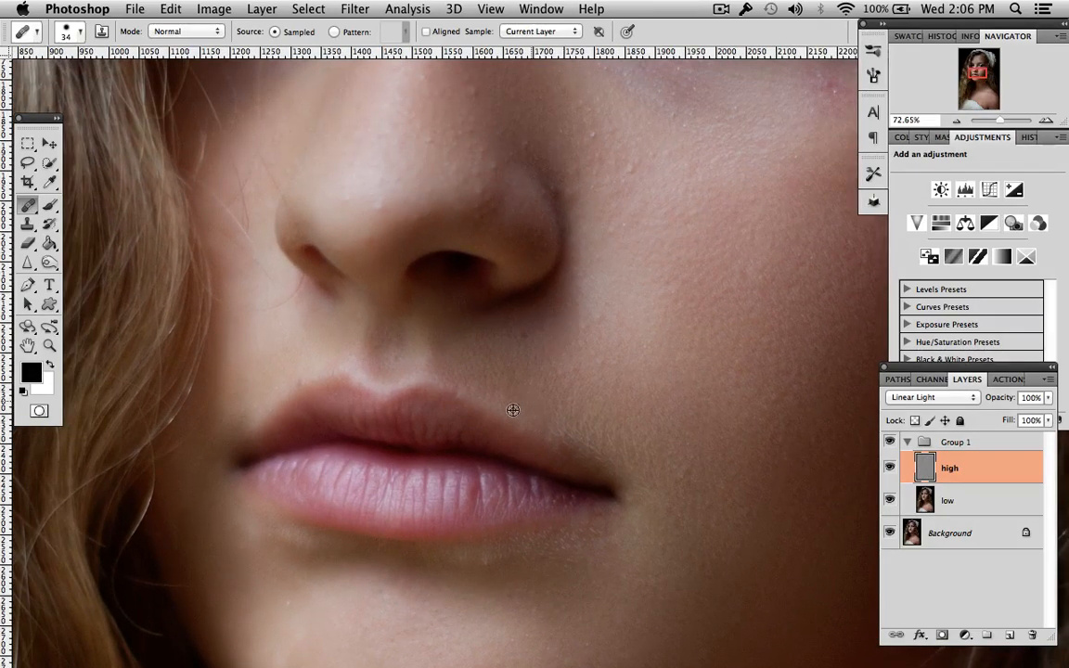
{"action": "mouse_move", "coordinate": [532, 352]}
{"action": "left_mouse_down"}
{"action": "mouse_move", "coordinate": [572, 410]}
{"action": "mouse_move", "coordinate": [575, 372]}
{"action": "mouse_move", "coordinate": [612, 390]}
{"action": "mouse_move", "coordinate": [582, 350]}
{"action": "left_mouse_up"}
{"action": "left_click", "coordinate": [564, 404], "text": "alt"}
{"action": "left_click", "coordinate": [611, 391], "text": "alt"}
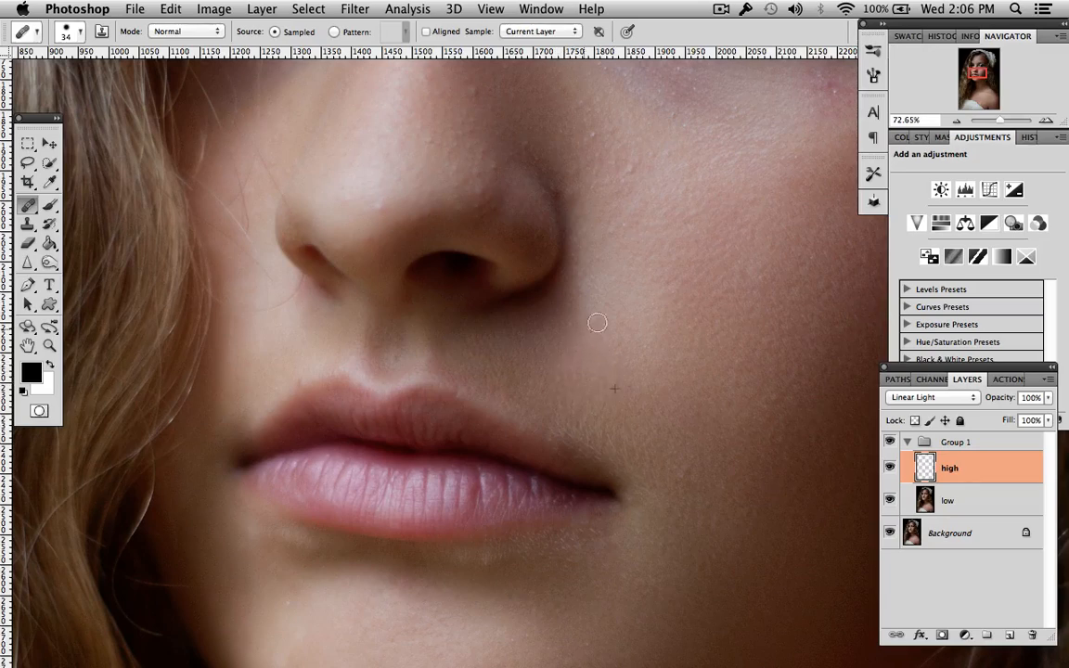
{"action": "left_click", "coordinate": [654, 350], "text": "alt"}
{"action": "left_click", "coordinate": [502, 375]}
Heal the fine marks in the groove between nose and mouth and along the skin above the upper lip
{"action": "left_click", "coordinate": [394, 352]}
{"action": "left_click", "coordinate": [402, 326]}
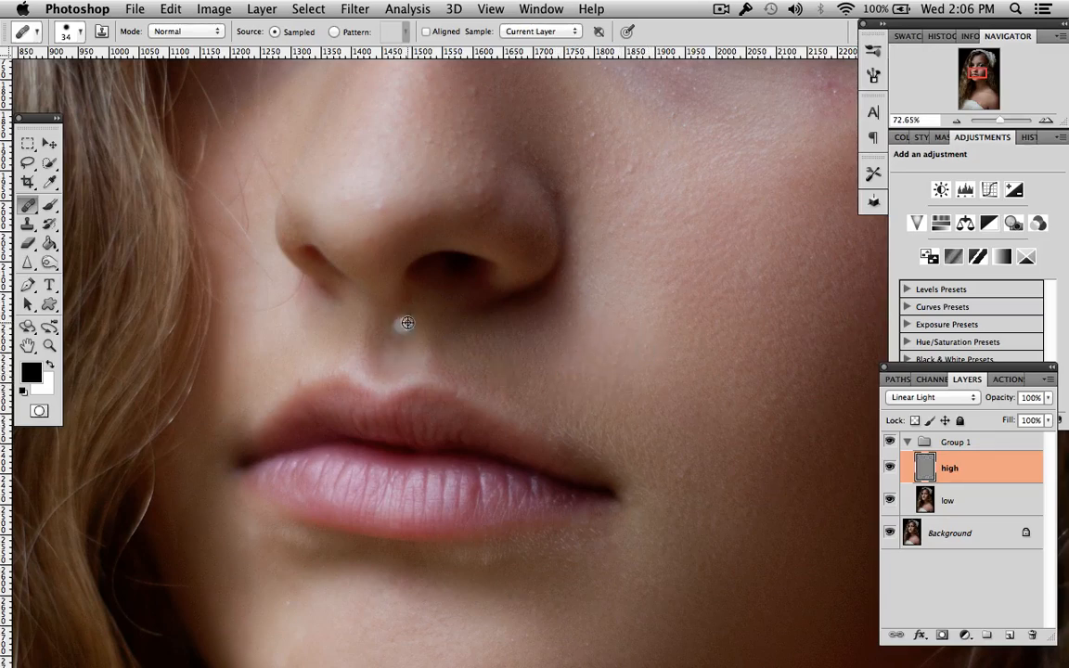
{"action": "left_click", "coordinate": [393, 351]}
{"action": "left_click", "coordinate": [455, 362]}
{"action": "left_click", "coordinate": [439, 359]}
{"action": "left_click", "coordinate": [329, 361]}
{"action": "left_click", "coordinate": [372, 340], "text": "alt"}
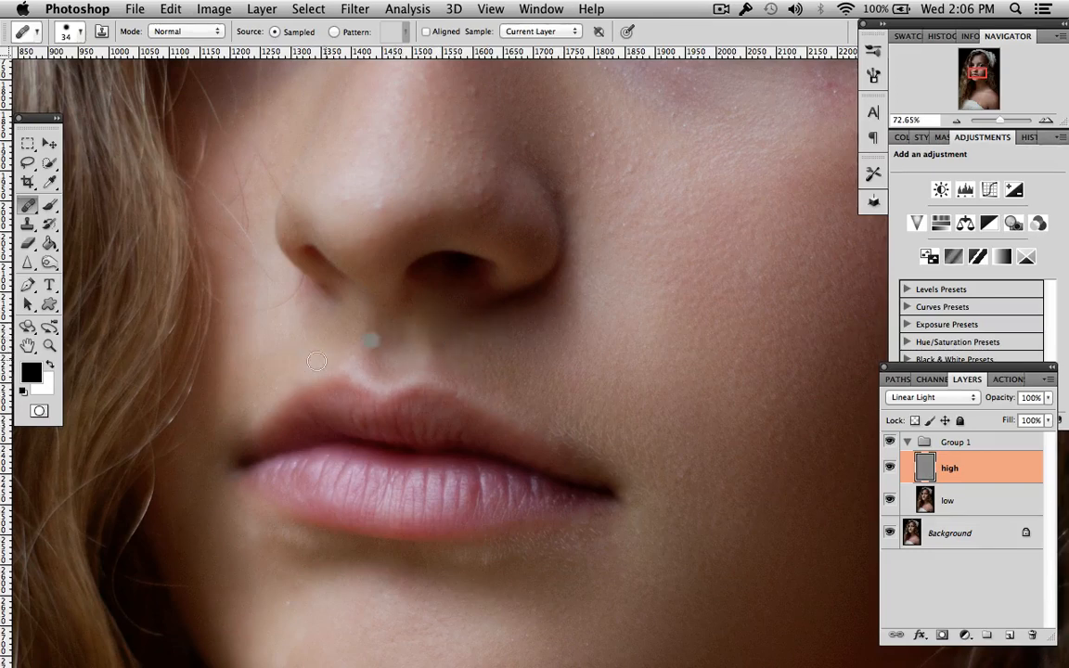
{"action": "left_click", "coordinate": [295, 369]}
Heal the small spots on the tip of the nose using skin texture sampled beside them
{"action": "scroll", "coordinate": [455, 321], "scroll_direction": "up", "scroll_amount": 3}
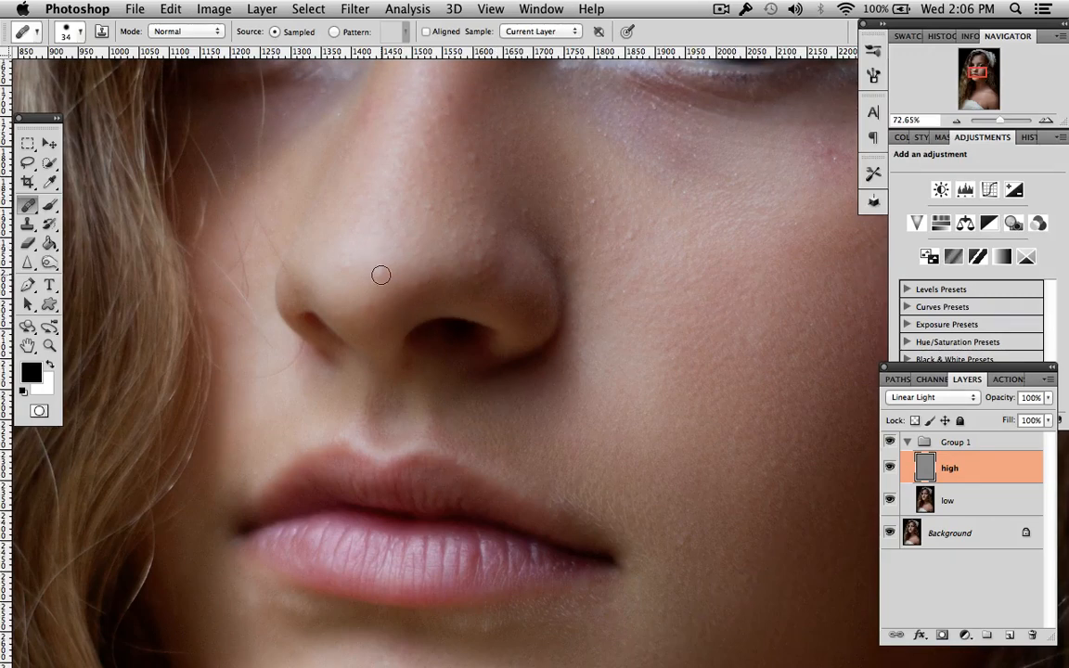
{"action": "left_click", "coordinate": [378, 276]}
{"action": "left_click", "coordinate": [359, 289], "text": "alt"}
{"action": "left_click", "coordinate": [373, 301]}
{"action": "scroll", "coordinate": [527, 282], "scroll_direction": "up", "scroll_amount": 4}
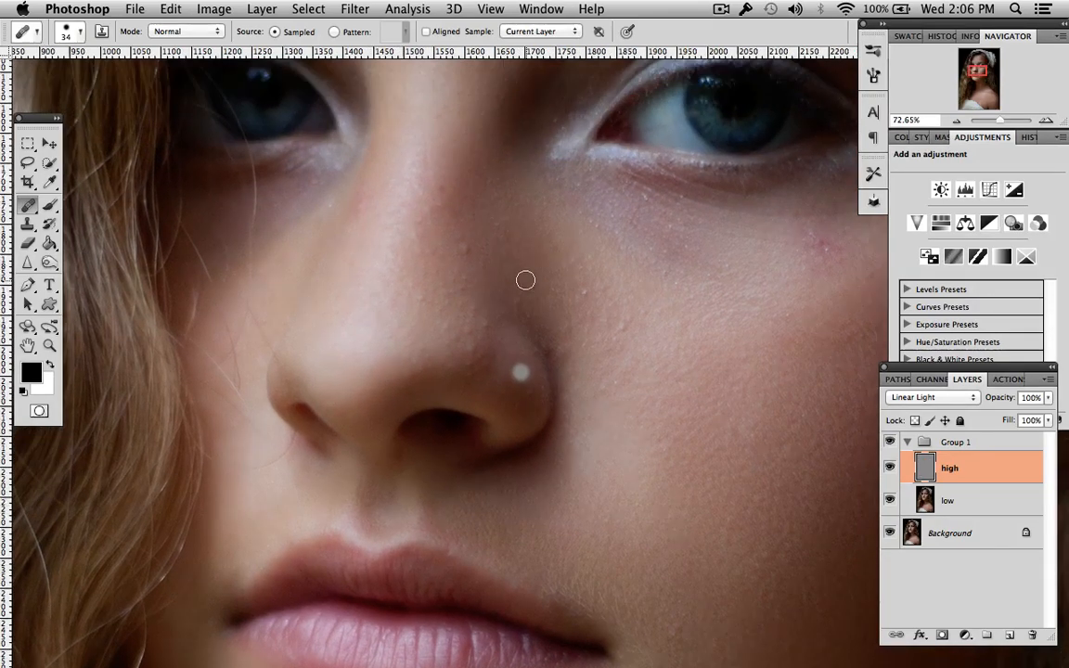
Heal the small bumps and fine marks along the bridge of the nose, sampling clean skin near its top
{"action": "scroll", "coordinate": [525, 280], "scroll_direction": "up", "scroll_amount": 3}
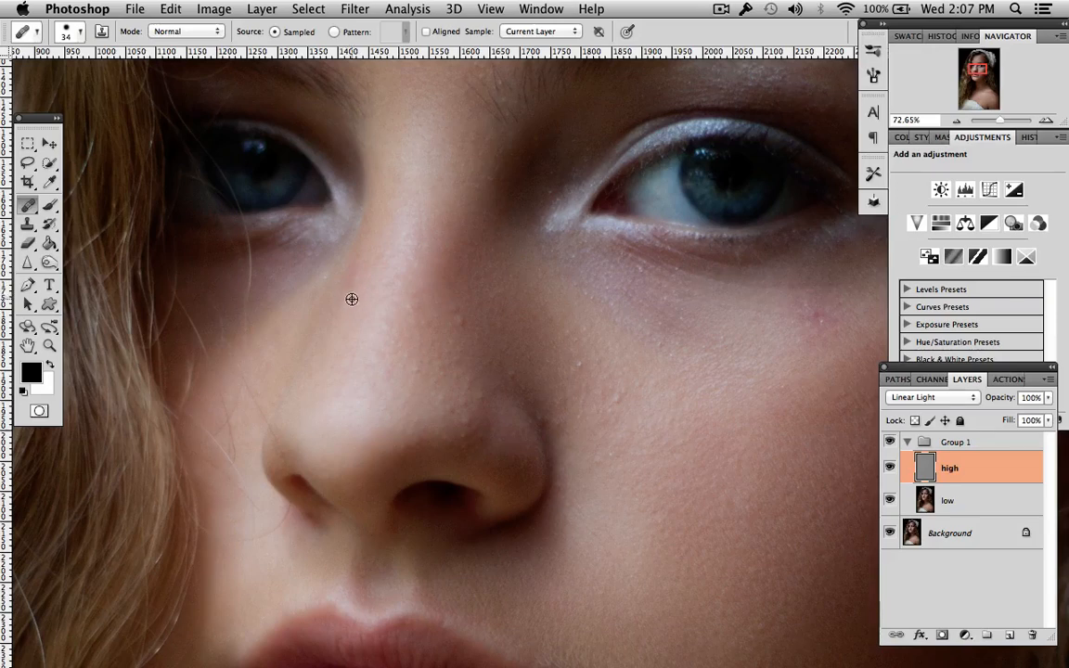
{"action": "left_click", "coordinate": [418, 190], "text": "alt"}
{"action": "left_click_drag", "start_coordinate": [409, 243], "coordinate": [402, 245]}
{"action": "mouse_move", "coordinate": [405, 260]}
{"action": "left_mouse_down"}
{"action": "mouse_move", "coordinate": [417, 255]}
{"action": "mouse_move", "coordinate": [412, 267]}
{"action": "left_mouse_up"}
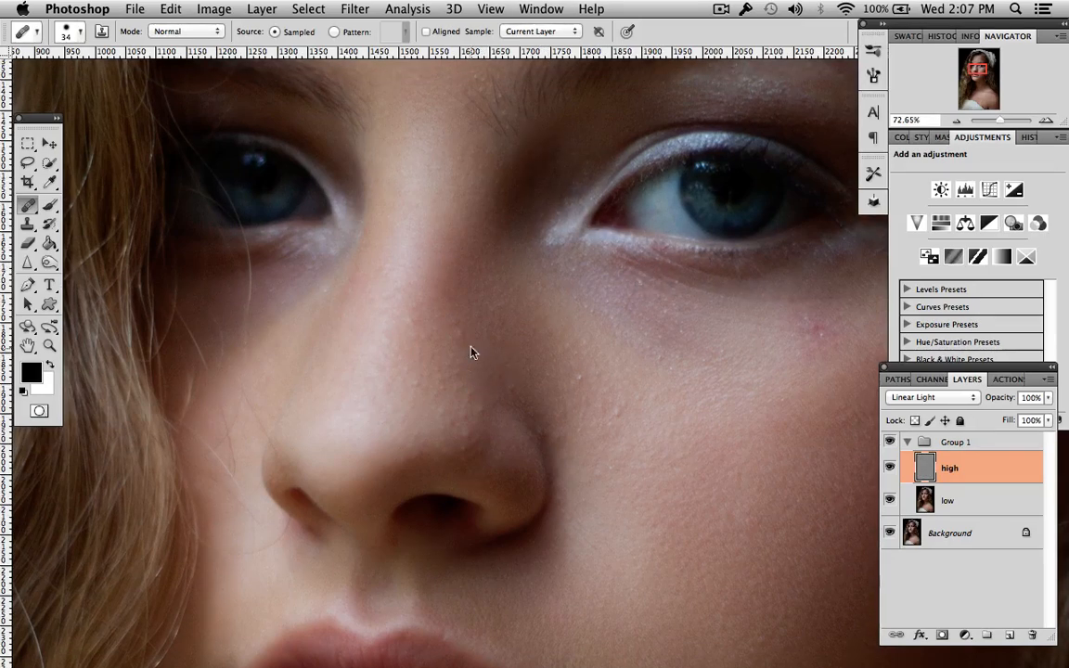
{"action": "mouse_move", "coordinate": [455, 325]}
{"action": "left_mouse_down"}
{"action": "mouse_move", "coordinate": [473, 334]}
{"action": "mouse_move", "coordinate": [422, 337]}
{"action": "mouse_move", "coordinate": [416, 312]}
{"action": "left_mouse_up"}
{"action": "left_click", "coordinate": [479, 312]}
{"action": "left_click", "coordinate": [402, 284]}
{"action": "left_click_drag", "start_coordinate": [382, 271], "coordinate": [420, 274]}
Heal the spots on the lower bridge and just above the tip of the nose with resampled nose texture
{"action": "left_click", "coordinate": [411, 389], "text": "alt"}
{"action": "left_click_drag", "start_coordinate": [372, 356], "coordinate": [374, 332]}
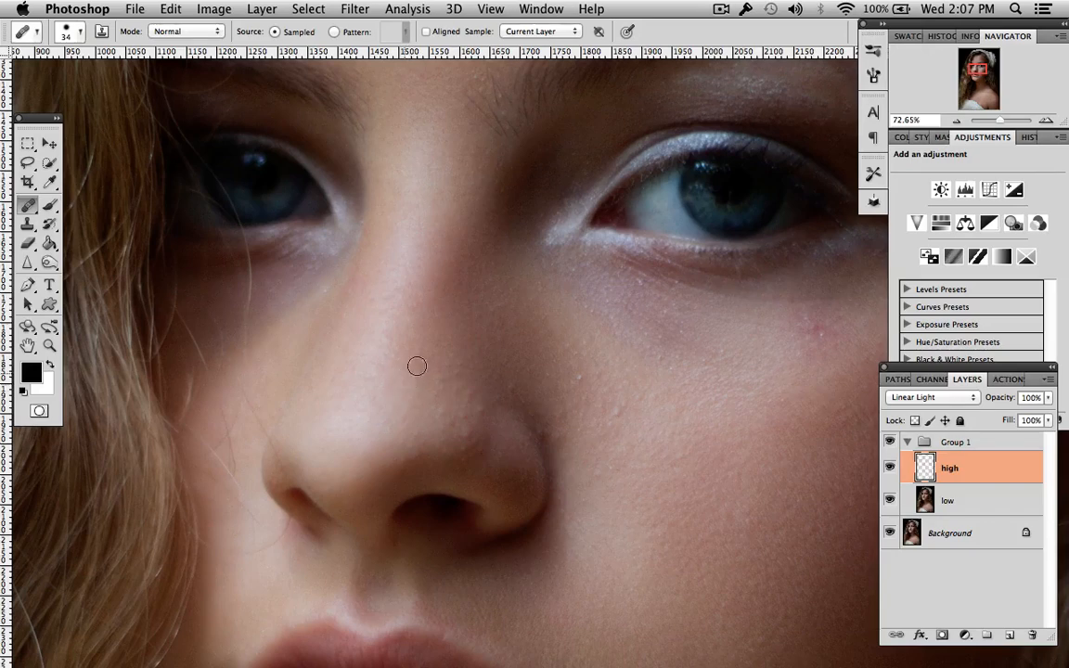
{"action": "left_click_drag", "start_coordinate": [420, 378], "coordinate": [423, 381]}
{"action": "left_click_drag", "start_coordinate": [442, 392], "coordinate": [465, 404]}
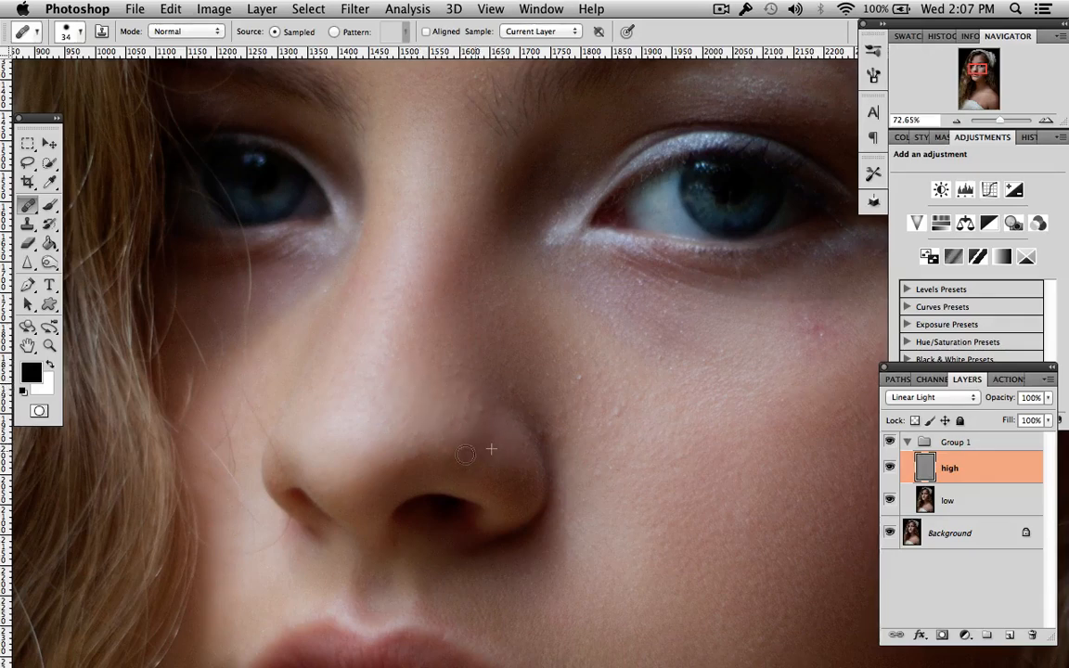
{"action": "mouse_move", "coordinate": [462, 453]}
{"action": "left_mouse_down"}
{"action": "mouse_move", "coordinate": [478, 416]}
{"action": "mouse_move", "coordinate": [466, 441]}
{"action": "mouse_move", "coordinate": [466, 403]}
{"action": "mouse_move", "coordinate": [476, 405]}
{"action": "mouse_move", "coordinate": [452, 410]}
{"action": "mouse_move", "coordinate": [461, 375]}
{"action": "mouse_move", "coordinate": [461, 392]}
{"action": "mouse_move", "coordinate": [514, 413]}
{"action": "mouse_move", "coordinate": [557, 373]}
{"action": "mouse_move", "coordinate": [445, 369]}
{"action": "left_mouse_up"}
Heal the bumps on the right-hand side of the nose and adjoining cheek, and compare before and after by toggling Group 1's visibility
{"action": "left_click", "coordinate": [439, 441], "text": "alt"}
{"action": "left_click", "coordinate": [515, 414]}
{"action": "left_click", "coordinate": [558, 374]}
{"action": "left_click", "coordinate": [480, 377], "text": "alt"}
{"action": "left_click_drag", "start_coordinate": [520, 375], "coordinate": [528, 368]}
{"action": "left_click", "coordinate": [890, 443]}
{"action": "left_click", "coordinate": [890, 444]}
Heal the reddish mark under the outer part of the right-hand eye and the raised bumps on the cheek beside the nose
{"action": "scroll", "coordinate": [782, 431], "scroll_direction": "right", "scroll_amount": 5}
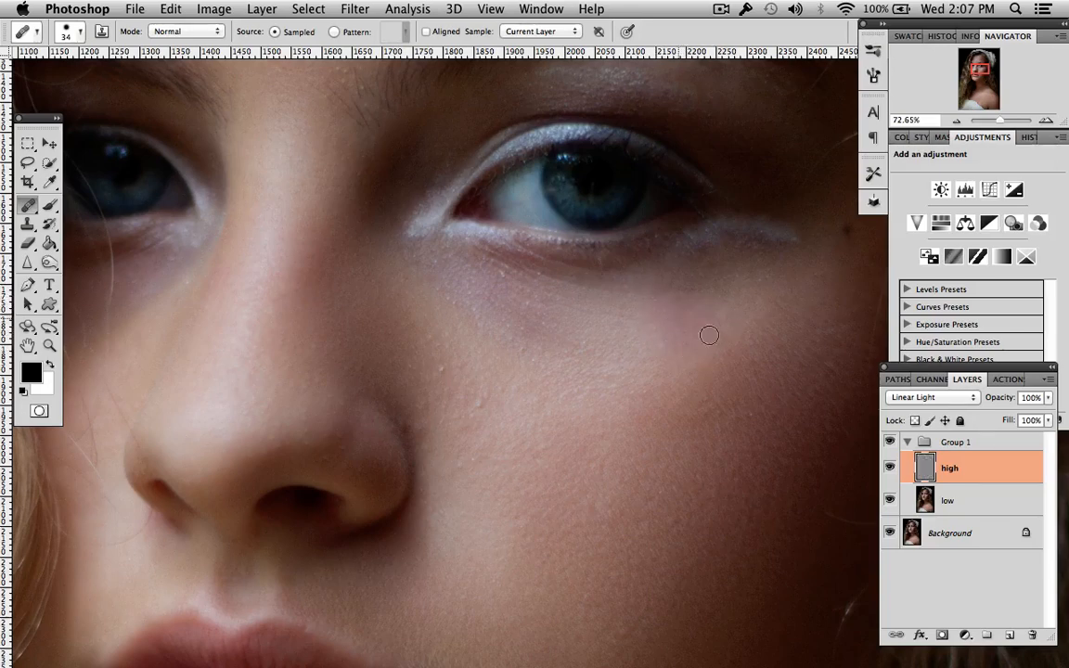
{"action": "mouse_move", "coordinate": [680, 316]}
{"action": "left_mouse_down"}
{"action": "mouse_move", "coordinate": [660, 343]}
{"action": "mouse_move", "coordinate": [716, 365]}
{"action": "left_mouse_up"}
{"action": "left_click", "coordinate": [756, 296], "text": "alt"}
{"action": "left_click_drag", "start_coordinate": [458, 366], "coordinate": [439, 339]}
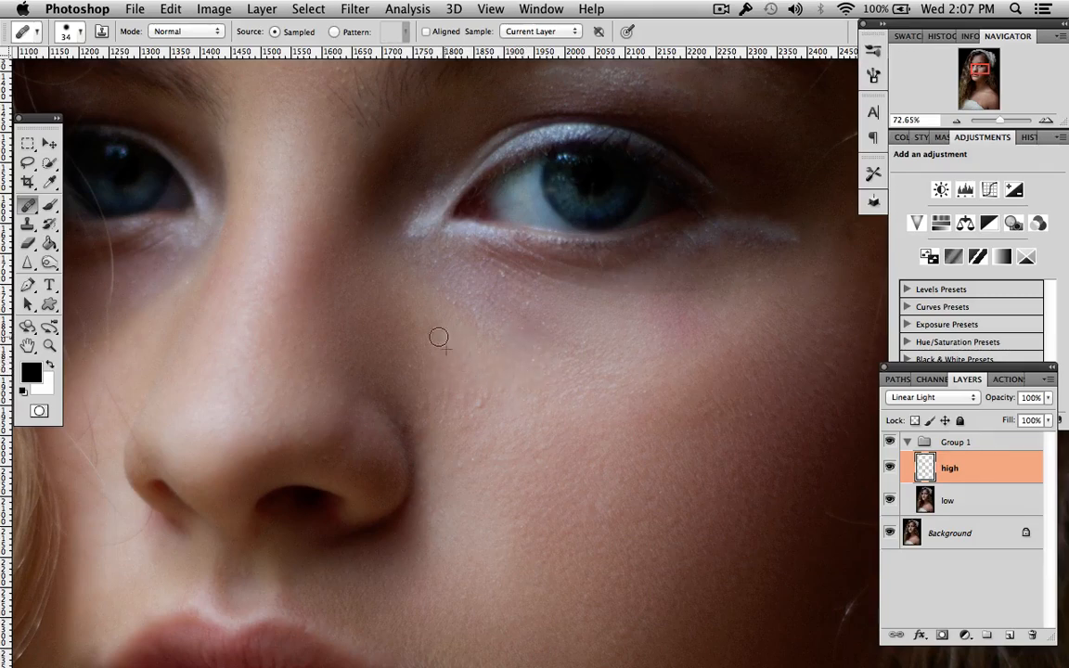
{"action": "left_click", "coordinate": [568, 396]}
{"action": "left_click", "coordinate": [505, 408]}
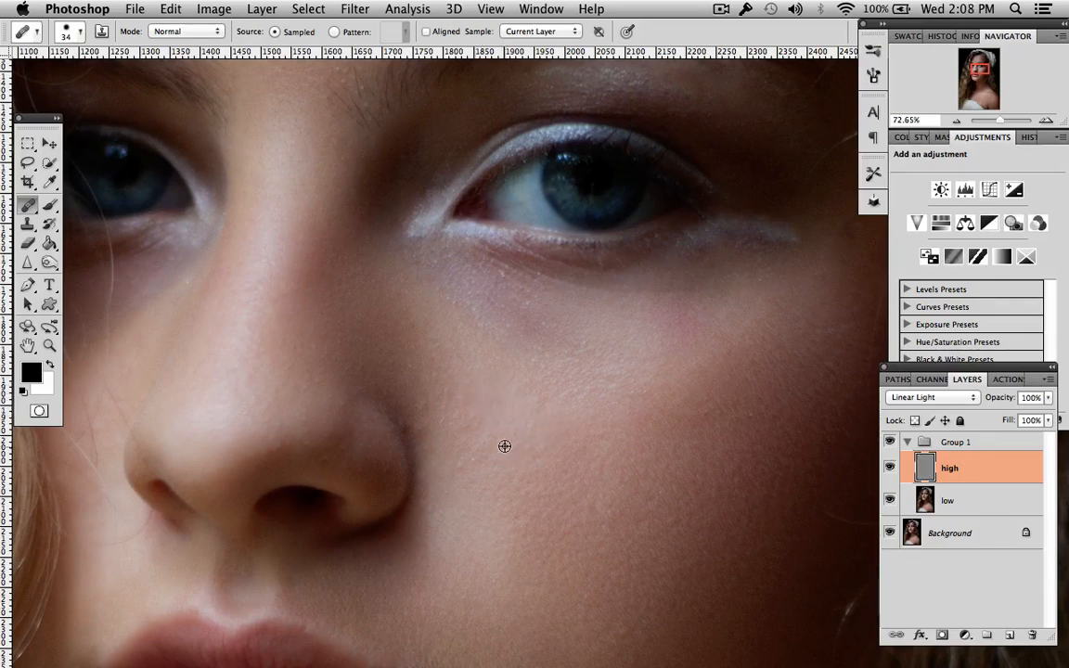
Heal the uneven texture and small bumps across the inner and middle part of the right-hand cheek
{"action": "left_click_drag", "start_coordinate": [453, 421], "coordinate": [461, 464]}
{"action": "left_click", "coordinate": [477, 429]}
{"action": "left_click", "coordinate": [530, 423]}
{"action": "left_click", "coordinate": [577, 403]}
{"action": "left_click_drag", "start_coordinate": [594, 390], "coordinate": [551, 402]}
{"action": "left_click", "coordinate": [567, 393]}
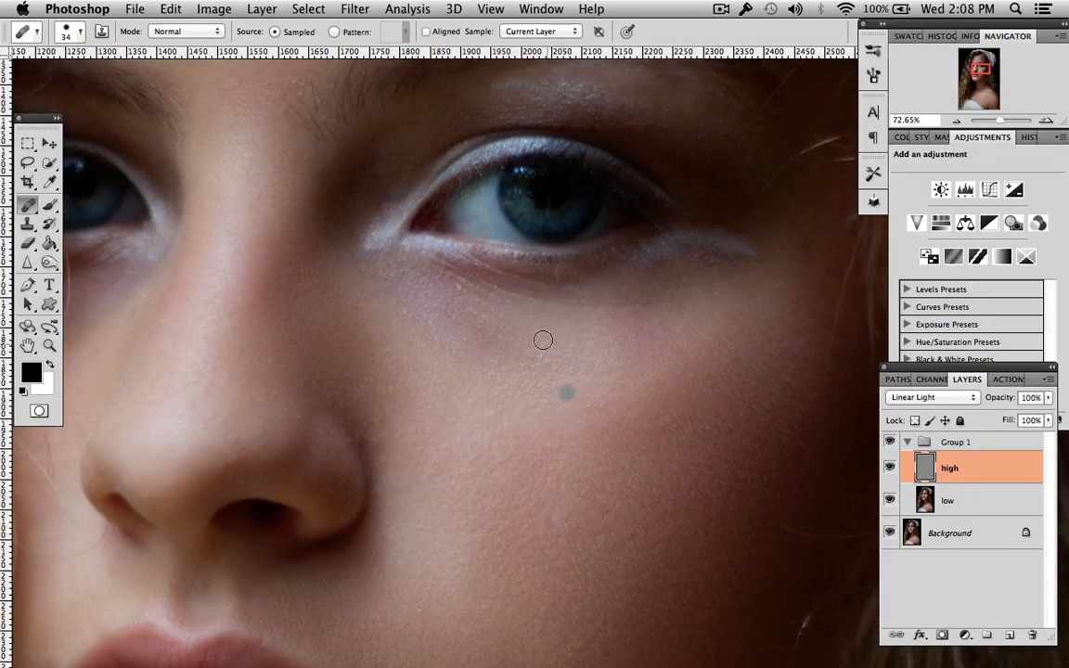
Heal the bright specks and rough texture directly beneath the right-hand eye
{"action": "left_click", "coordinate": [480, 299]}
{"action": "mouse_move", "coordinate": [622, 308]}
{"action": "left_mouse_down"}
{"action": "mouse_move", "coordinate": [658, 307]}
{"action": "mouse_move", "coordinate": [629, 309]}
{"action": "mouse_move", "coordinate": [642, 337]}
{"action": "left_mouse_up"}
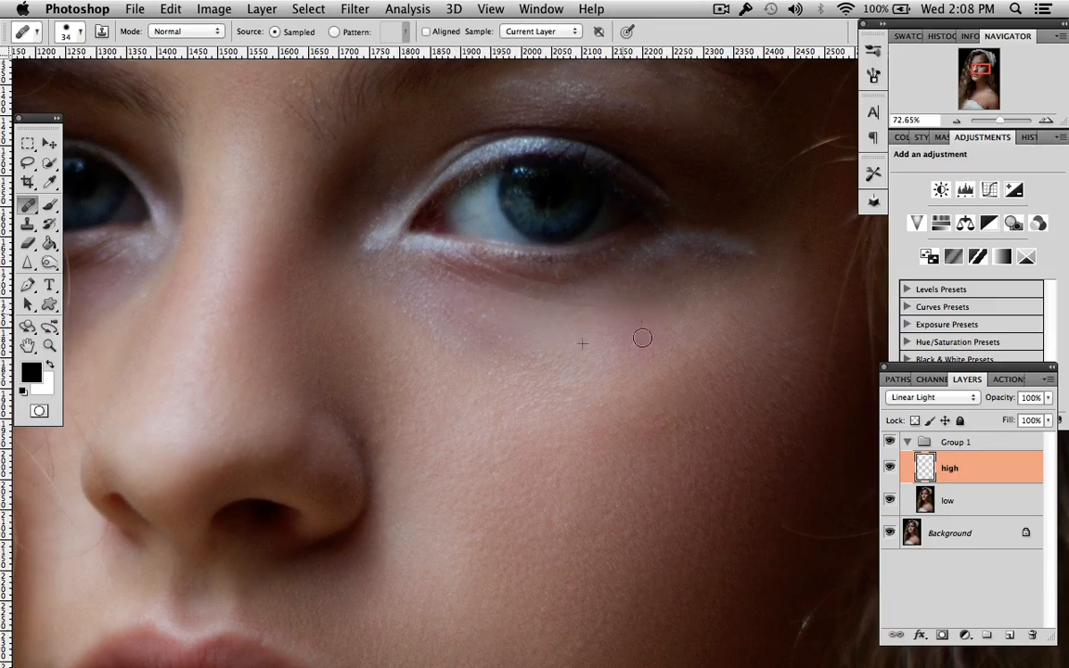
{"action": "left_click", "coordinate": [569, 383]}
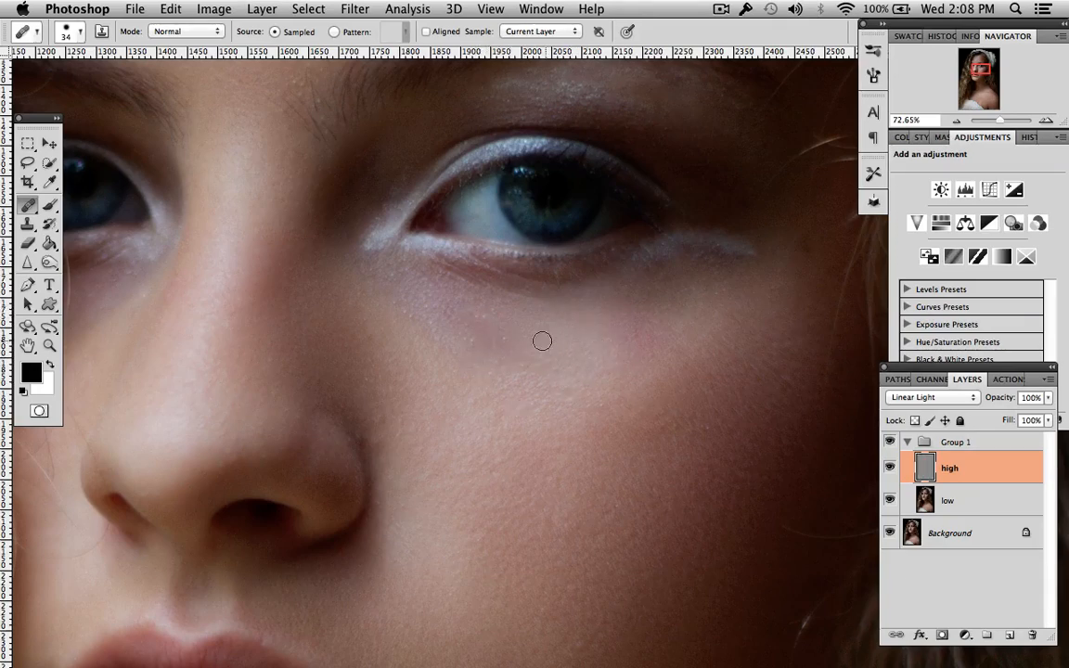
{"action": "left_click", "coordinate": [482, 320]}
Examine the nose, cheek, lips and chin for remaining blemishes, and compare the retouch with the original by toggling Group 1's visibility
{"action": "scroll", "coordinate": [560, 330], "scroll_direction": "up", "scroll_amount": 2}
{"action": "scroll", "coordinate": [560, 329], "scroll_direction": "left", "scroll_amount": 2}
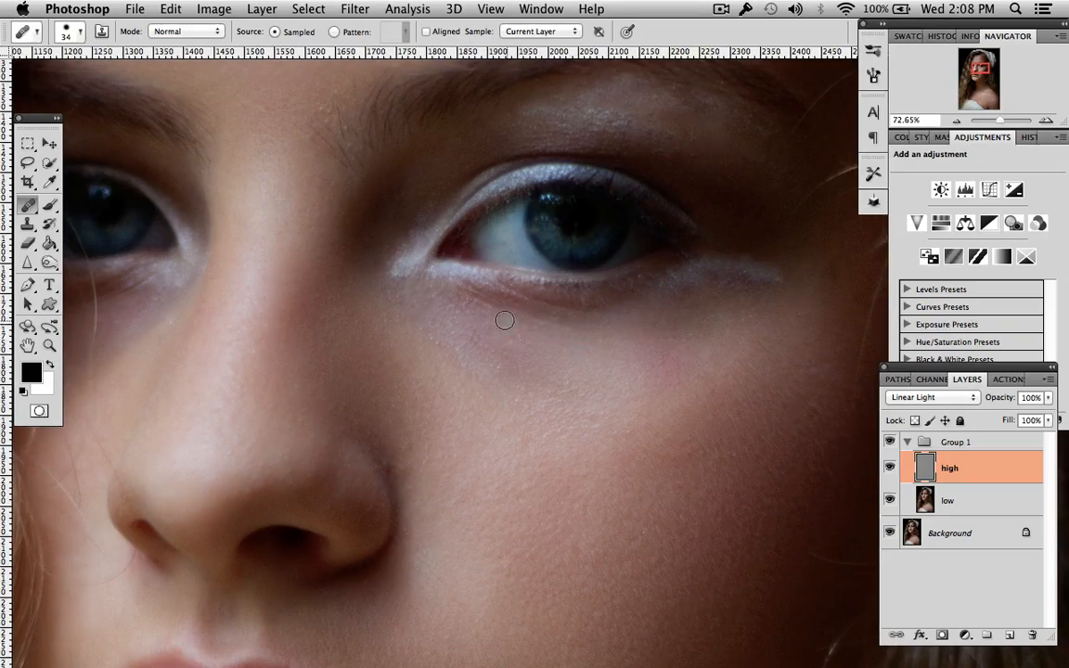
{"action": "scroll", "coordinate": [504, 320], "scroll_direction": "up", "scroll_amount": 5}
{"action": "scroll", "coordinate": [502, 316], "scroll_direction": "left", "scroll_amount": 8}
{"action": "scroll", "coordinate": [502, 312], "scroll_direction": "down", "scroll_amount": 12}
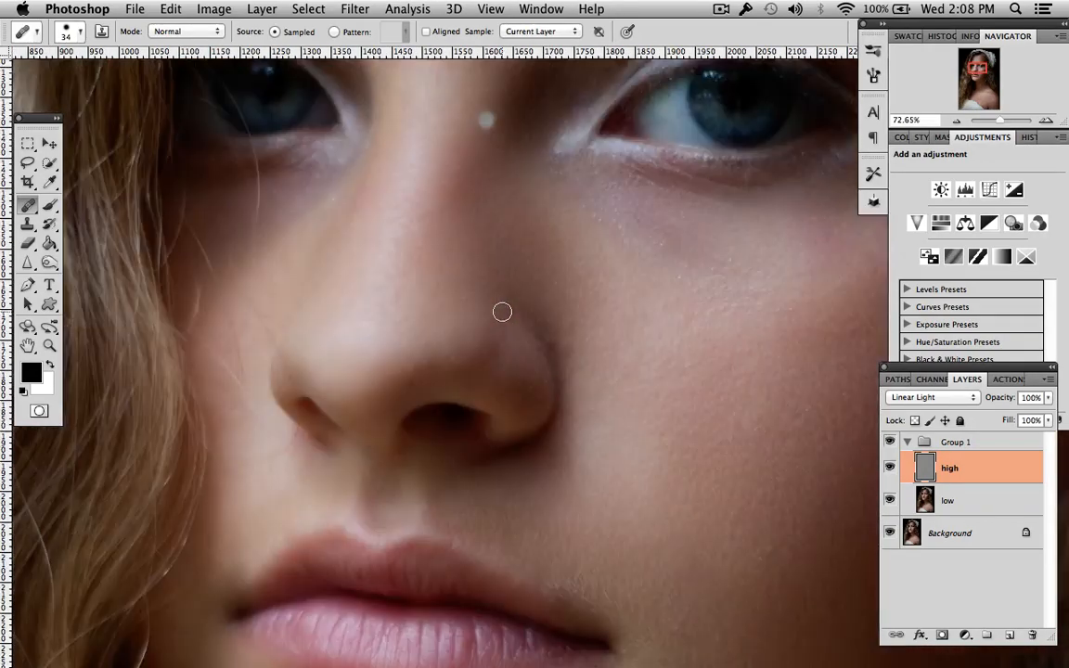
{"action": "scroll", "coordinate": [502, 312], "scroll_direction": "down", "scroll_amount": 5}
{"action": "scroll", "coordinate": [502, 312], "scroll_direction": "right", "scroll_amount": 2}
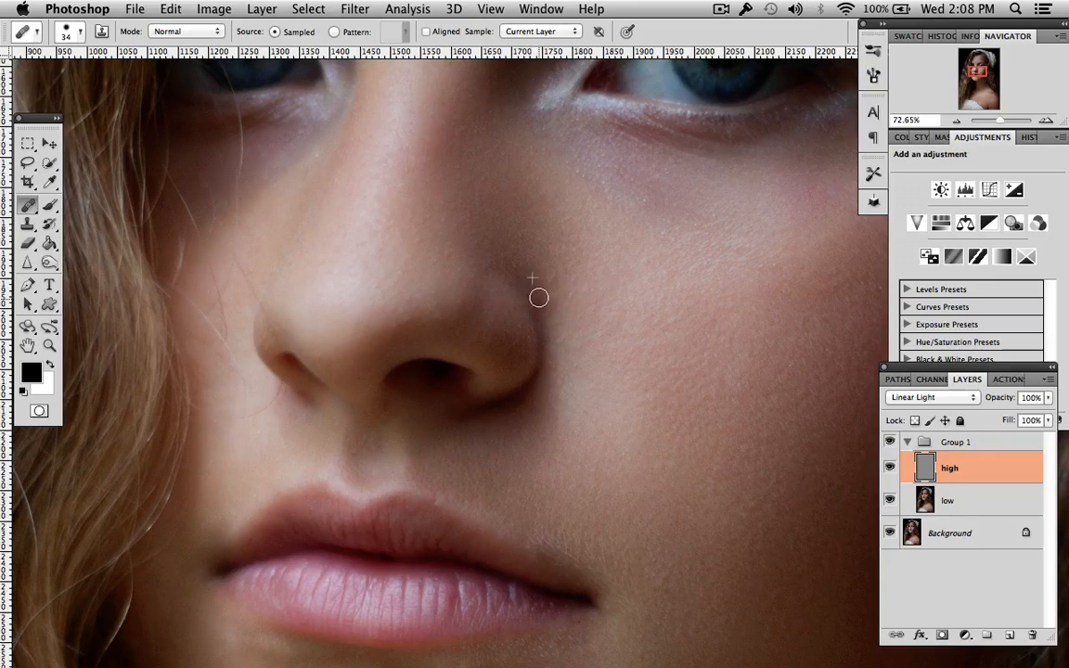
{"action": "scroll", "coordinate": [641, 292], "scroll_direction": "down", "scroll_amount": 15}
{"action": "scroll", "coordinate": [641, 291], "scroll_direction": "right", "scroll_amount": 4}
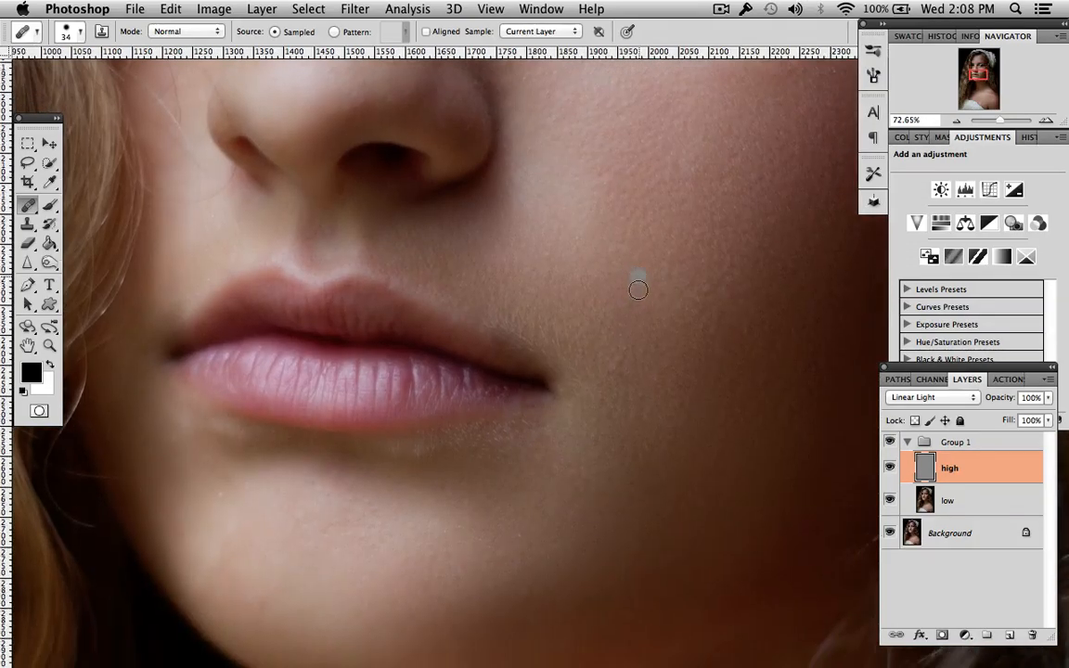
{"action": "scroll", "coordinate": [604, 363], "scroll_direction": "down", "scroll_amount": 1}
{"action": "scroll", "coordinate": [650, 364], "scroll_direction": "left", "scroll_amount": 9}
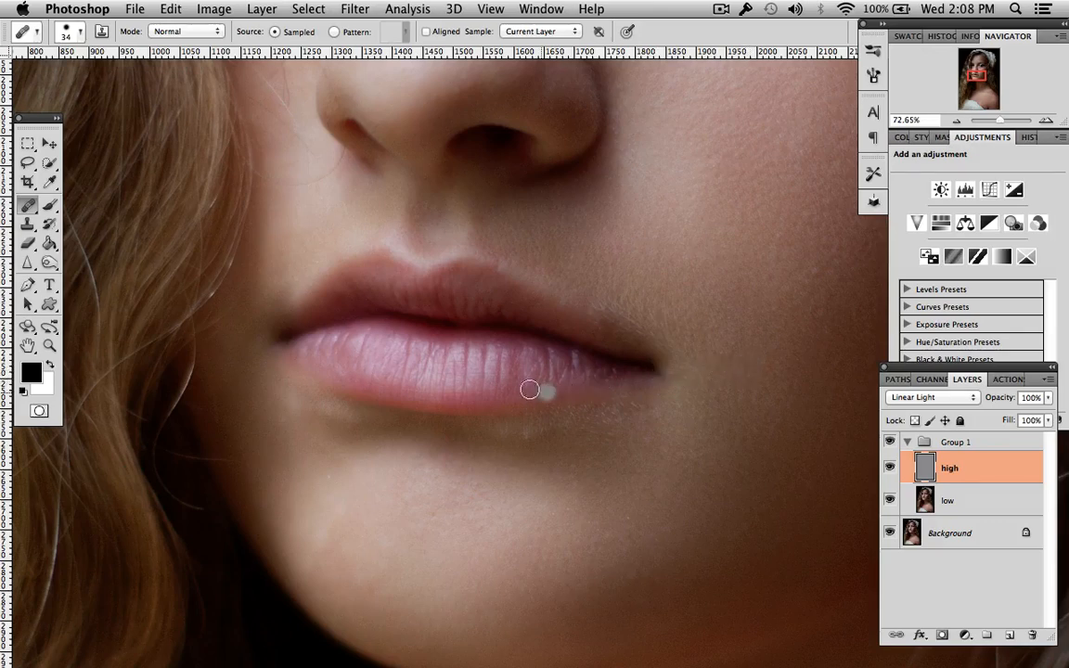
{"action": "left_click_drag", "start_coordinate": [496, 362], "coordinate": [501, 382]}
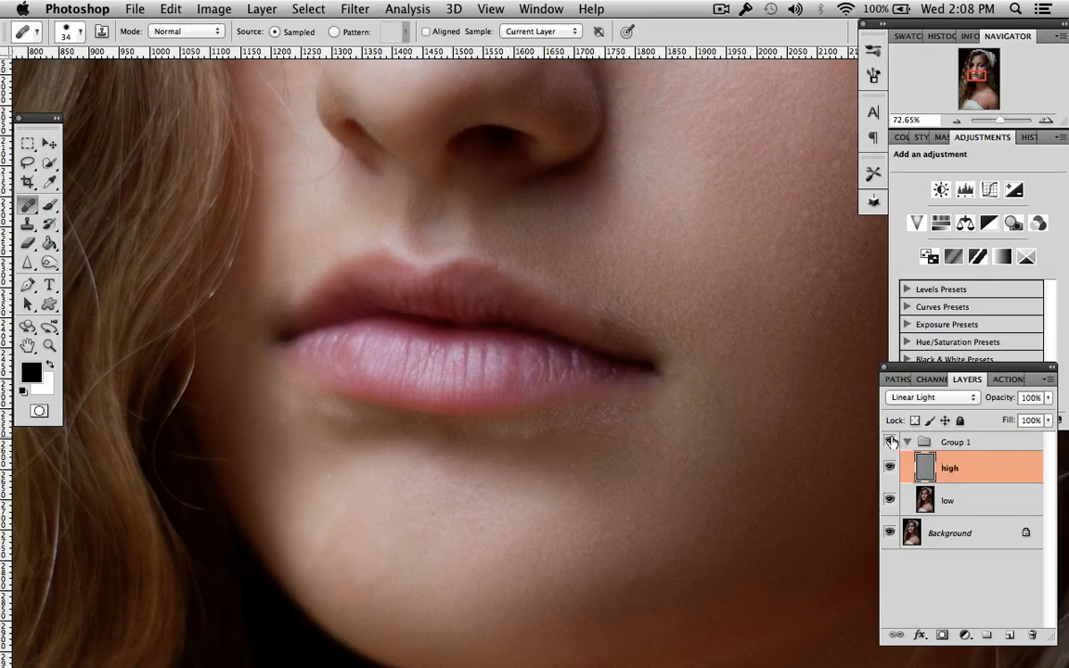
{"action": "left_click", "coordinate": [890, 443]}
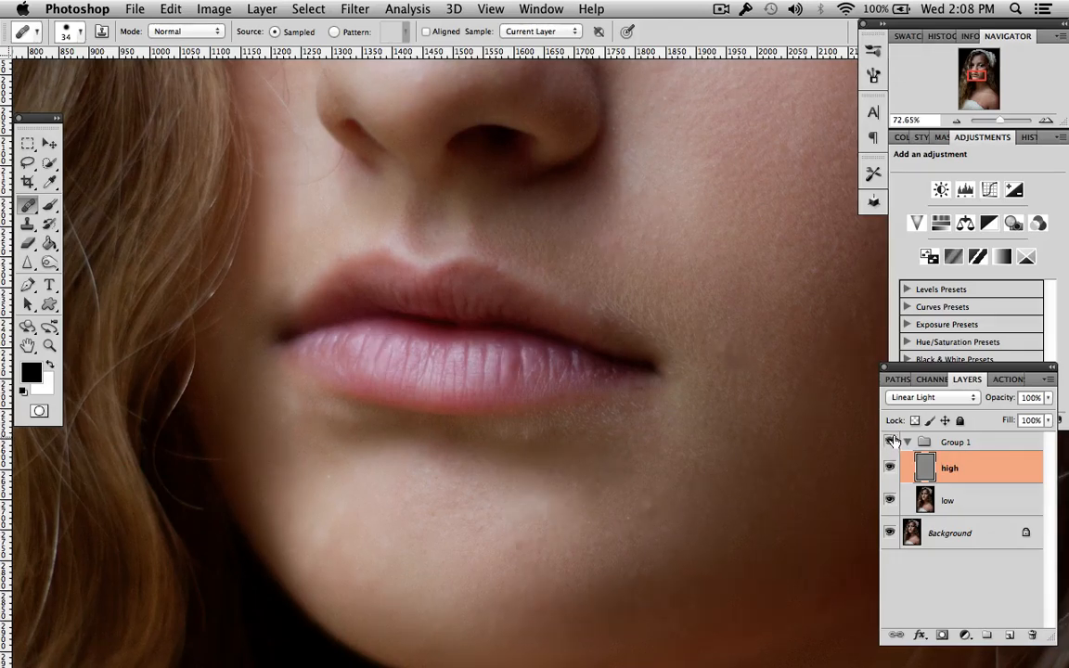
Heal the light specks on the shaded skin beneath the right-hand half of the lower lip
{"action": "scroll", "coordinate": [768, 402], "scroll_direction": "down", "scroll_amount": 3}
{"action": "scroll", "coordinate": [775, 402], "scroll_direction": "right", "scroll_amount": 3}
{"action": "scroll", "coordinate": [775, 402], "scroll_direction": "down", "scroll_amount": 2}
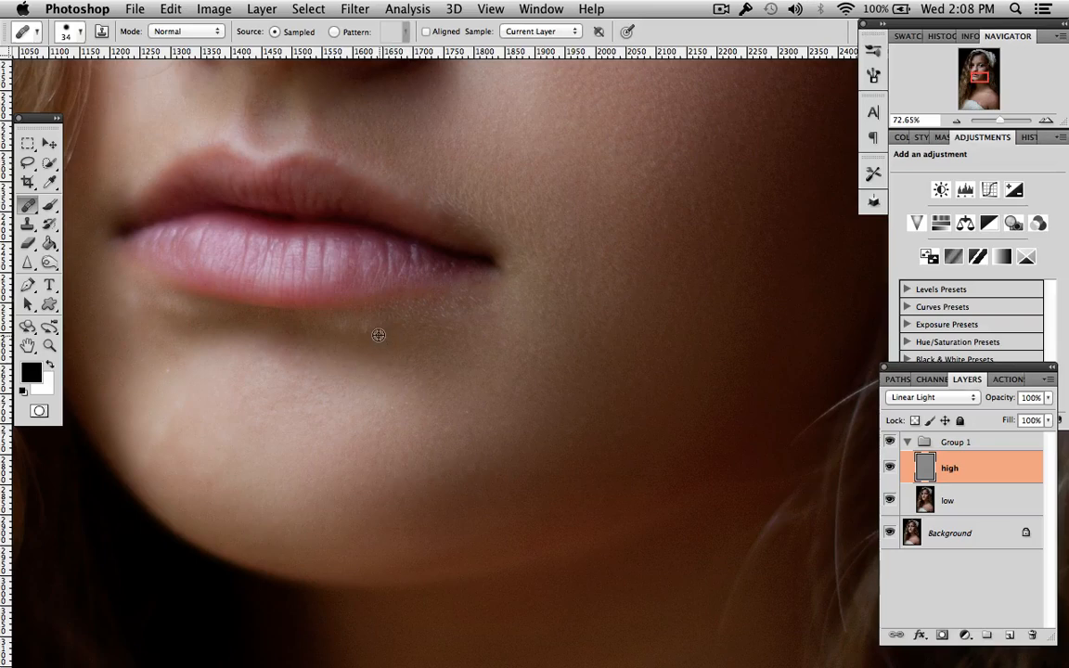
{"action": "left_click", "coordinate": [347, 326]}
{"action": "left_click_drag", "start_coordinate": [385, 328], "coordinate": [397, 327]}
{"action": "left_click_drag", "start_coordinate": [461, 341], "coordinate": [488, 346]}
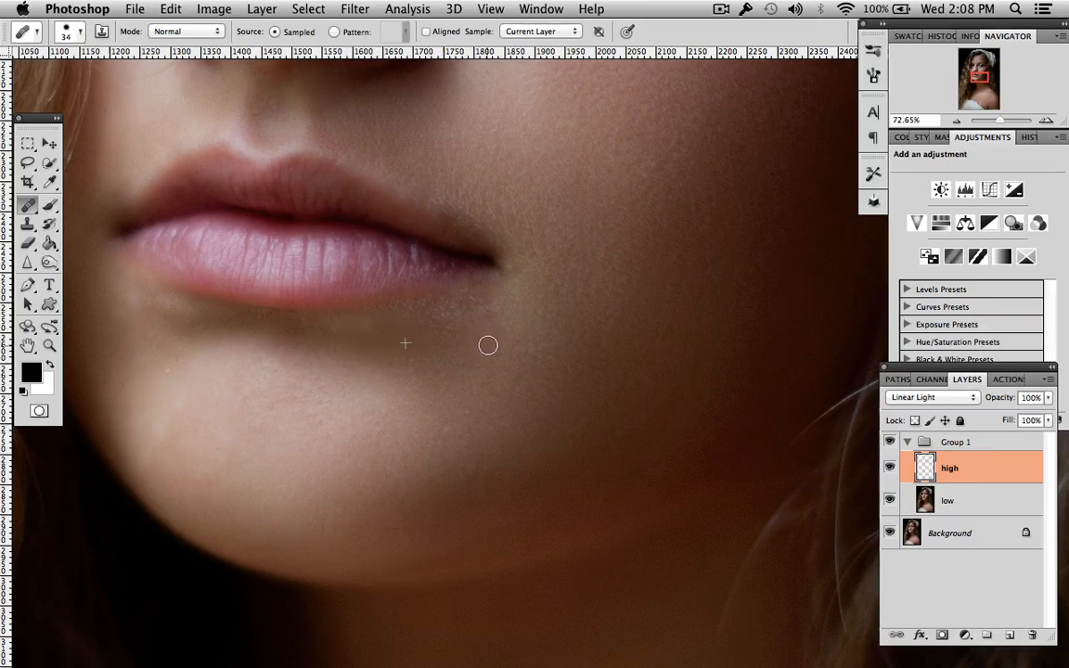
{"action": "left_click", "coordinate": [490, 338]}
Heal the uneven texture beneath the left-hand corner of the lower lip, sampling skin beside it
{"action": "scroll", "coordinate": [489, 334], "scroll_direction": "left", "scroll_amount": 2}
{"action": "scroll", "coordinate": [489, 334], "scroll_direction": "left", "scroll_amount": 3}
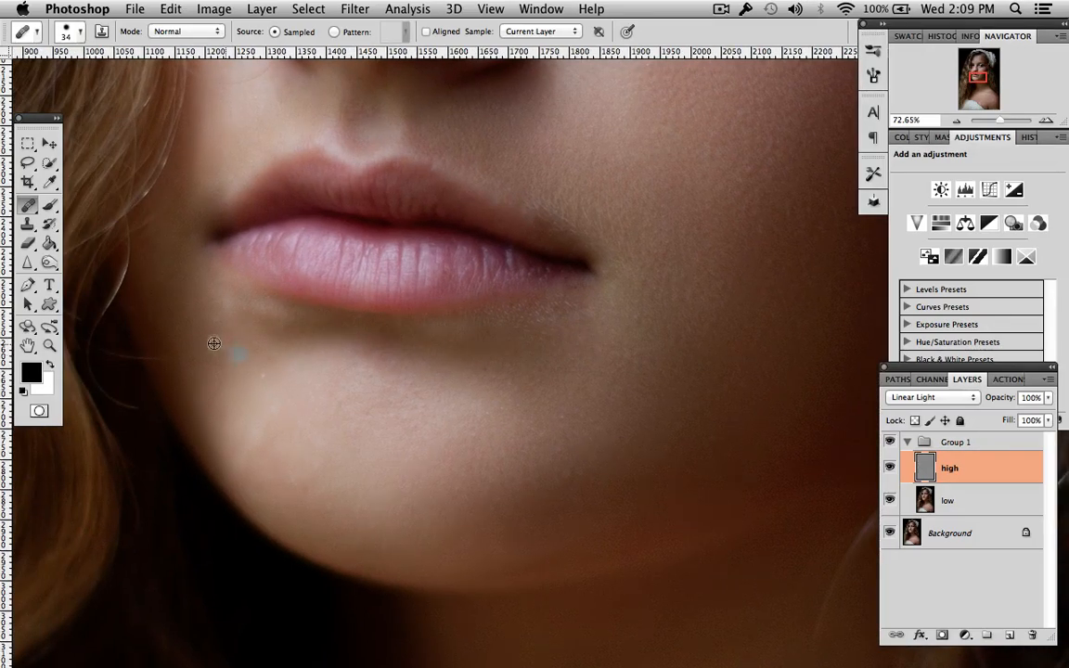
{"action": "left_click", "coordinate": [222, 313], "text": "alt"}
{"action": "left_click", "coordinate": [241, 310]}
{"action": "left_click", "coordinate": [268, 336], "text": "alt"}
{"action": "left_click", "coordinate": [264, 318]}
{"action": "left_click_drag", "start_coordinate": [280, 312], "coordinate": [258, 306]}
Heal the rough skin around the right-hand corner of the mouth and the specks on the chin below it
{"action": "left_click", "coordinate": [597, 238]}
{"action": "left_click", "coordinate": [553, 257]}
{"action": "left_click", "coordinate": [531, 324]}
{"action": "left_click", "coordinate": [569, 308]}
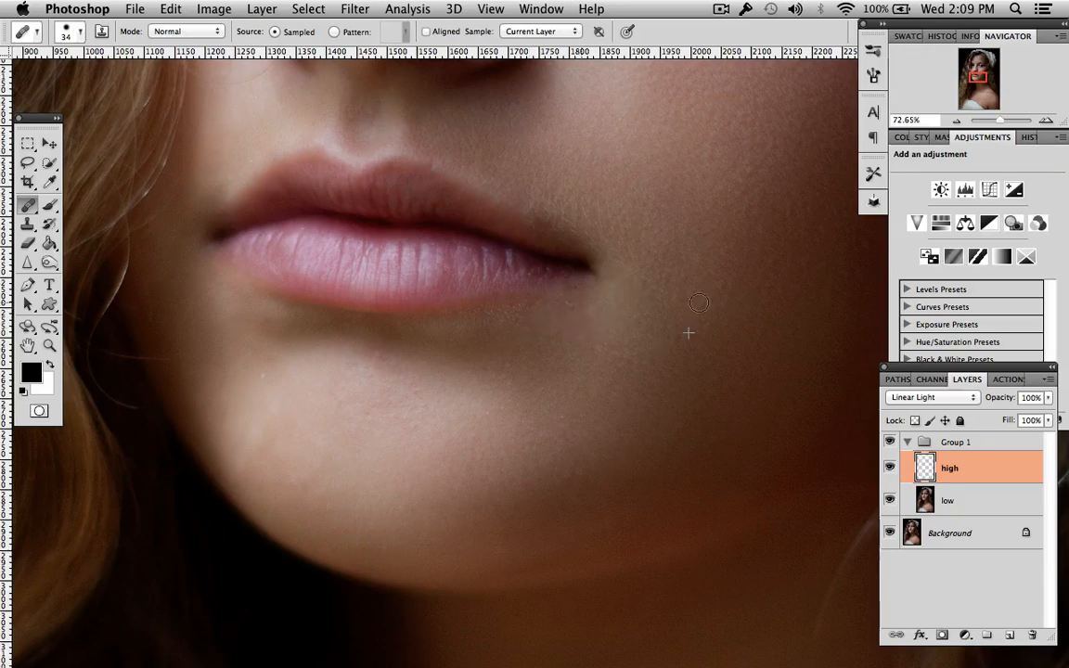
{"action": "left_click", "coordinate": [595, 366]}
{"action": "left_click_drag", "start_coordinate": [554, 354], "coordinate": [545, 350]}
Heal the remaining spots on the right-hand side of the chin and along the jaw, resampling adjacent skin
{"action": "scroll", "coordinate": [608, 348], "scroll_direction": "down", "scroll_amount": 2}
{"action": "scroll", "coordinate": [608, 348], "scroll_direction": "right", "scroll_amount": 3}
{"action": "scroll", "coordinate": [602, 345], "scroll_direction": "right", "scroll_amount": 2}
{"action": "scroll", "coordinate": [603, 345], "scroll_direction": "down", "scroll_amount": 1}
{"action": "left_click", "coordinate": [597, 344]}
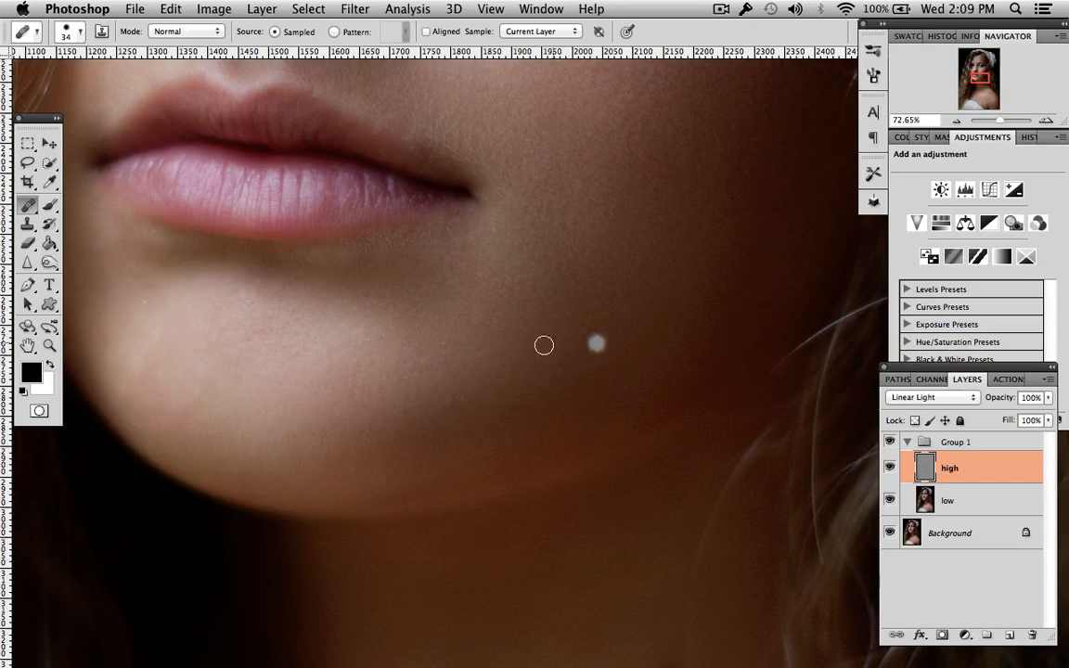
{"action": "left_click", "coordinate": [474, 402], "text": "alt"}
{"action": "left_click", "coordinate": [459, 394]}
{"action": "left_click", "coordinate": [618, 364], "text": "alt"}
{"action": "left_click", "coordinate": [629, 369]}
Heal the small spots on the outer right-hand cheek with texture sampled just above them
{"action": "scroll", "coordinate": [627, 370], "scroll_direction": "up", "scroll_amount": 6}
{"action": "scroll", "coordinate": [623, 362], "scroll_direction": "right", "scroll_amount": 2}
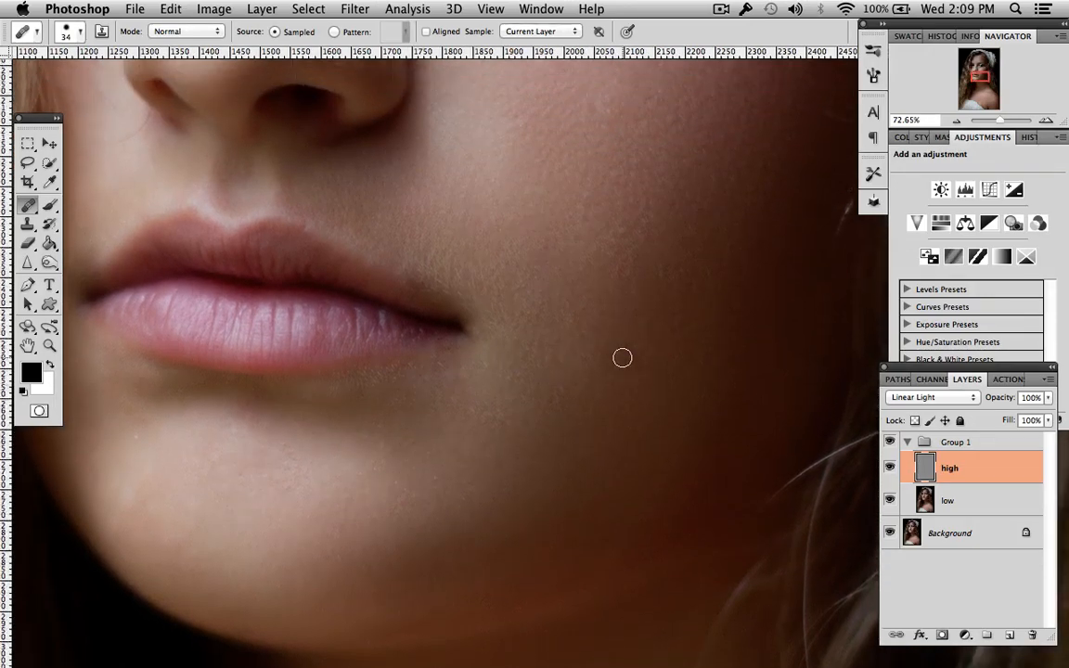
{"action": "scroll", "coordinate": [622, 354], "scroll_direction": "up", "scroll_amount": 1}
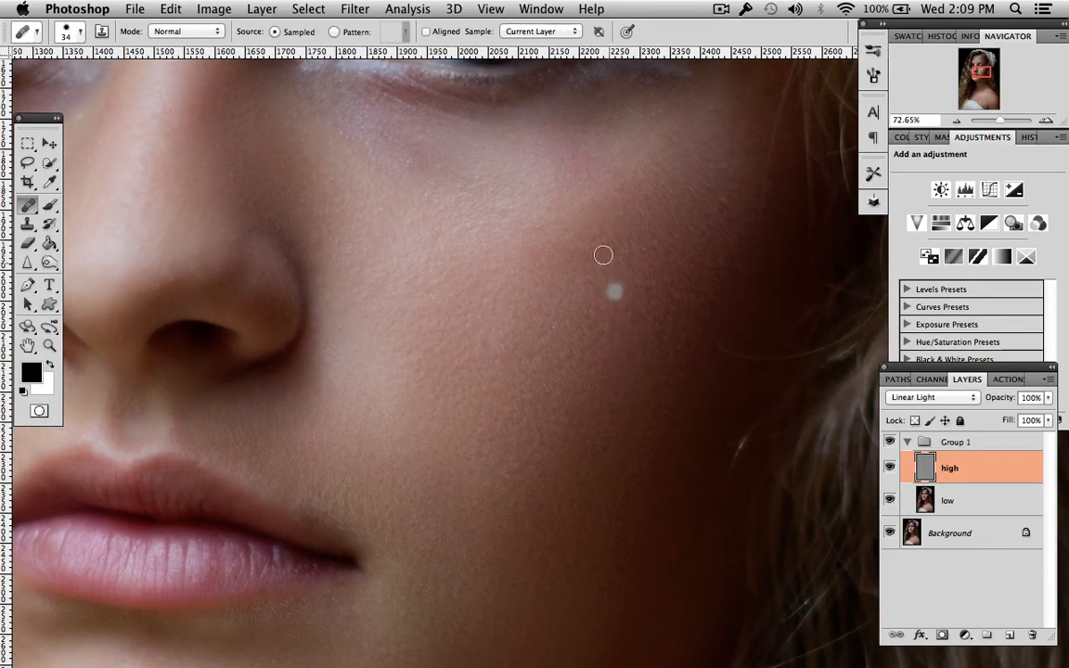
{"action": "left_click", "coordinate": [608, 220], "text": "alt"}
{"action": "left_click", "coordinate": [594, 249]}
{"action": "left_click", "coordinate": [625, 245]}
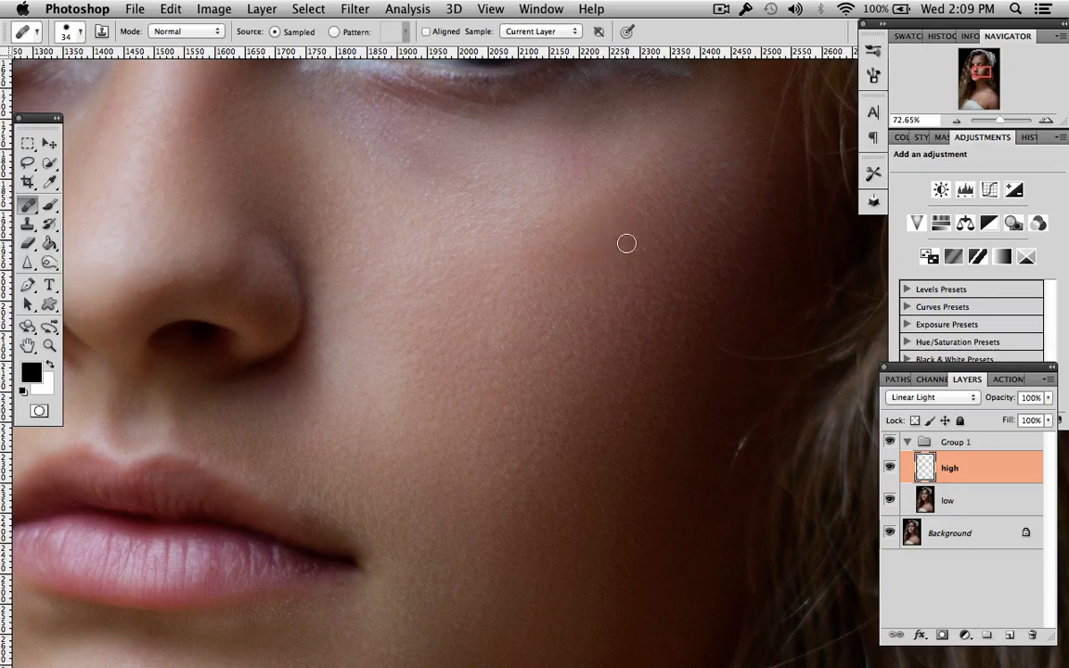
{"action": "left_click", "coordinate": [639, 245]}
{"action": "scroll", "coordinate": [738, 253], "scroll_direction": "up", "scroll_amount": 4}
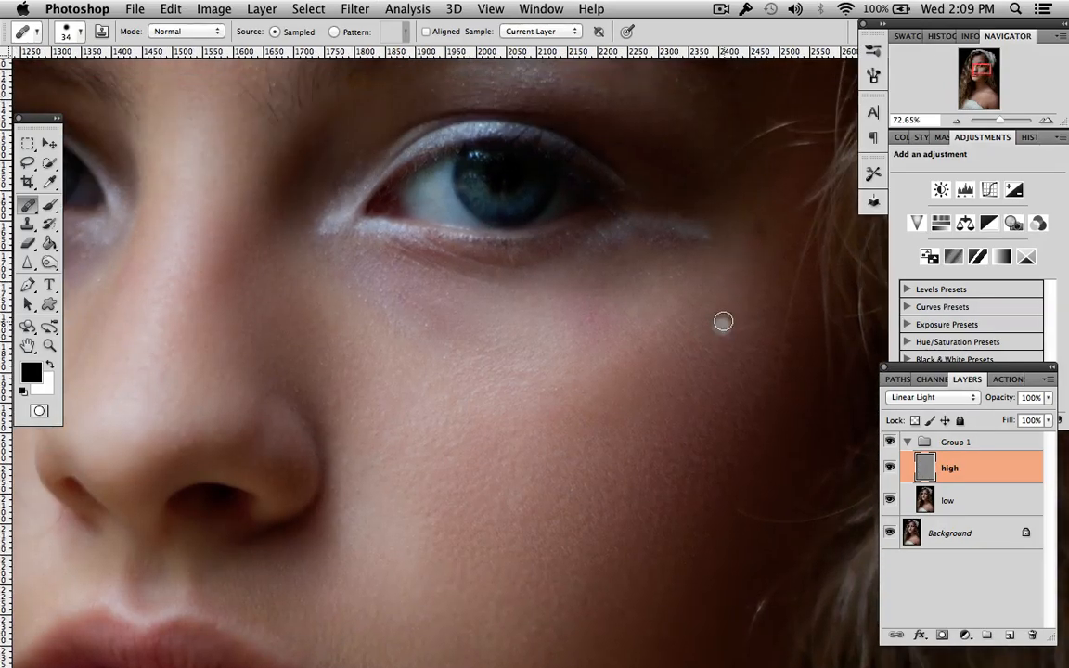
{"action": "left_click", "coordinate": [757, 225], "text": "alt"}
Try to heal the dark spot on the neck on the high layer, sampling clean skin beside it
{"action": "scroll", "coordinate": [804, 310], "scroll_direction": "up", "scroll_amount": 3}
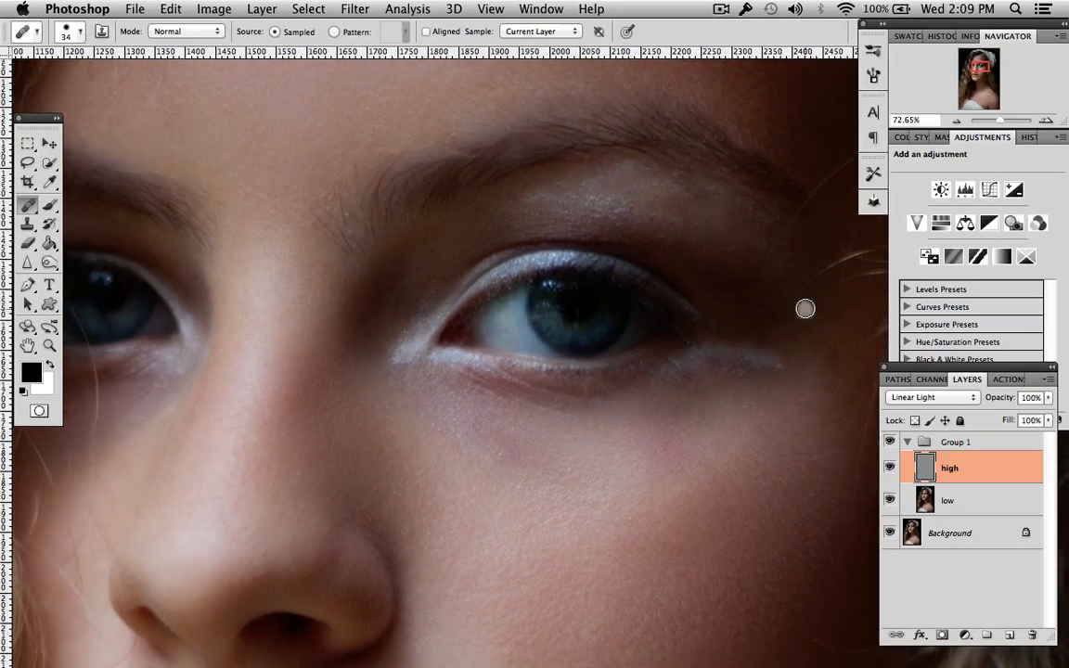
{"action": "scroll", "coordinate": [805, 308], "scroll_direction": "down", "scroll_amount": 8}
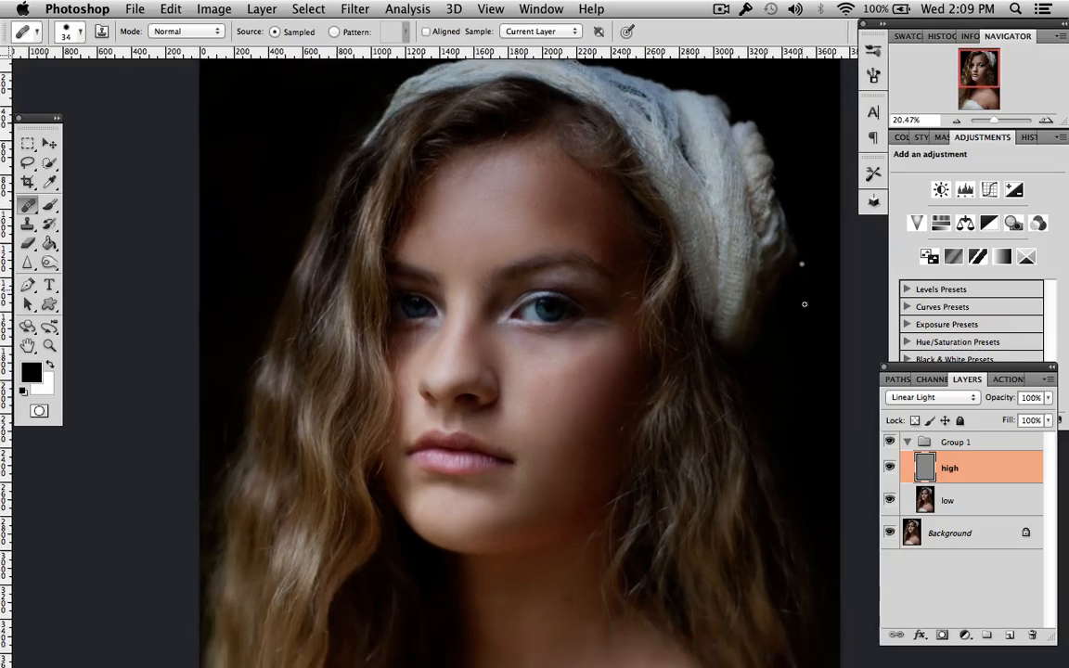
{"action": "scroll", "coordinate": [804, 303], "scroll_direction": "down", "scroll_amount": 2}
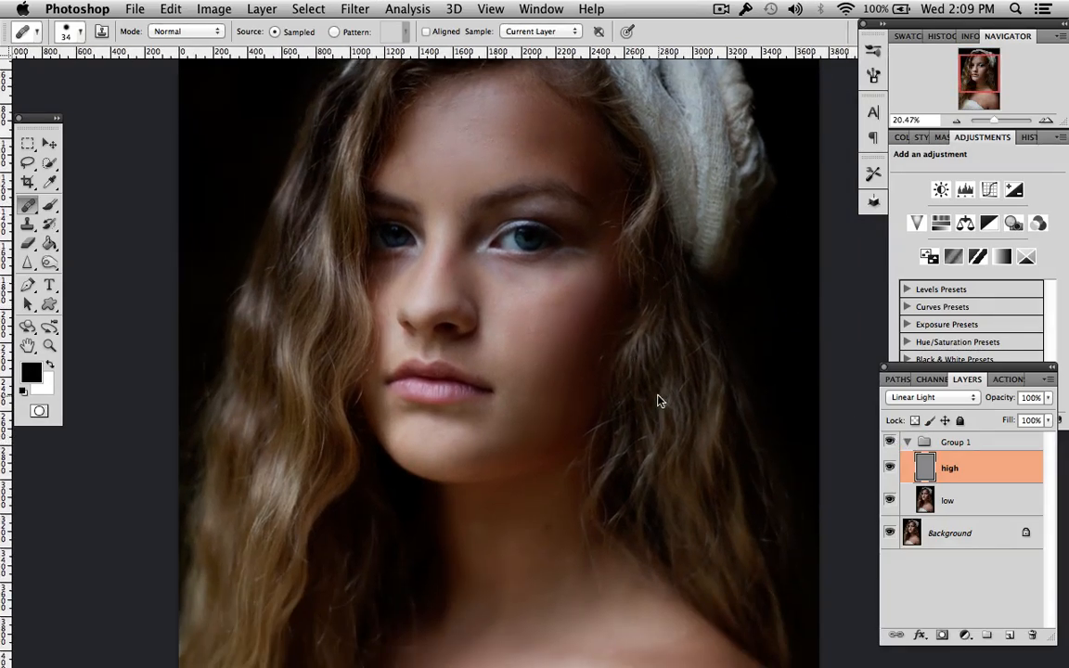
{"action": "scroll", "coordinate": [659, 395], "scroll_direction": "down", "scroll_amount": 3}
{"action": "scroll", "coordinate": [660, 383], "scroll_direction": "up", "scroll_amount": 8}
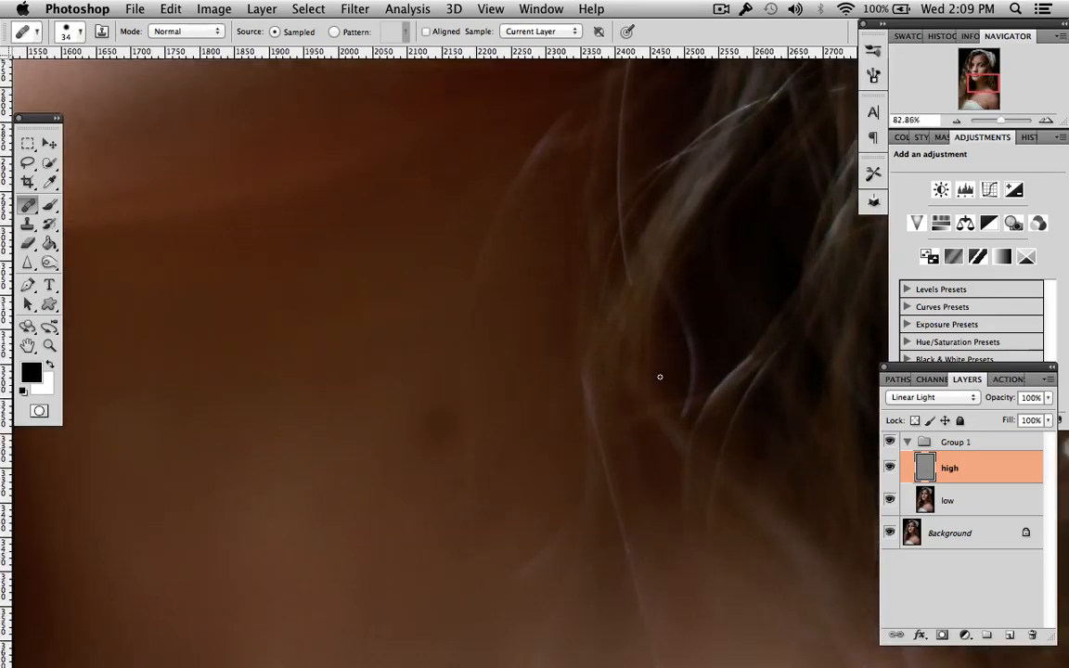
{"action": "scroll", "coordinate": [660, 378], "scroll_direction": "up", "scroll_amount": 2}
{"action": "scroll", "coordinate": [661, 379], "scroll_direction": "down", "scroll_amount": 4}
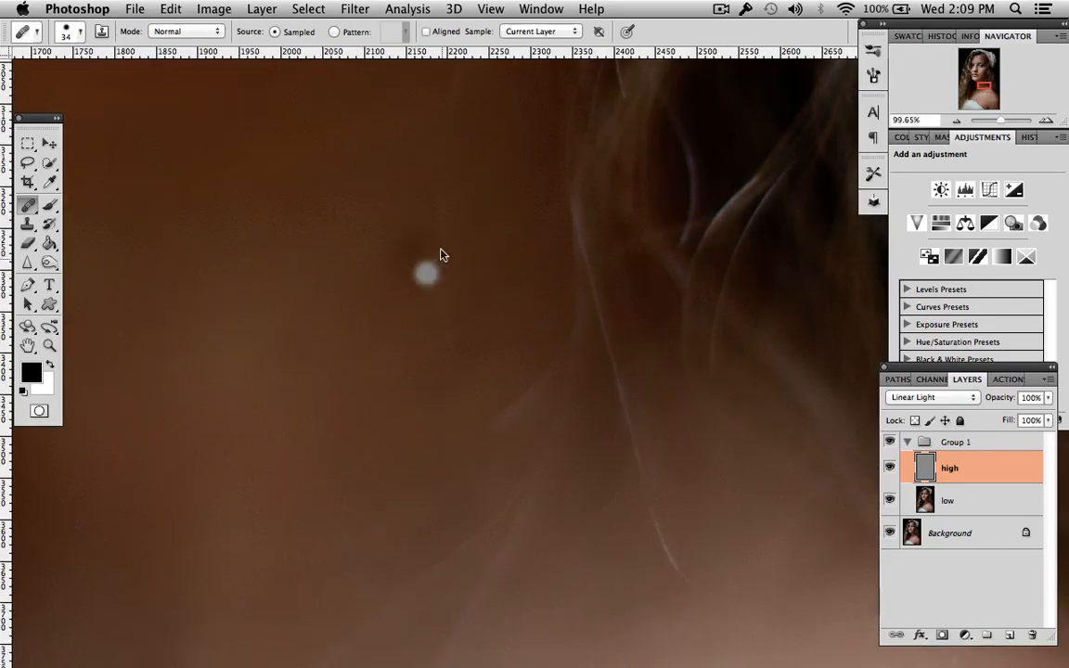
{"action": "left_click", "coordinate": [341, 239], "text": "alt"}
{"action": "left_click_drag", "start_coordinate": [418, 238], "coordinate": [415, 249]}
{"action": "mouse_move", "coordinate": [414, 276]}
{"action": "left_mouse_down"}
{"action": "mouse_move", "coordinate": [401, 284]}
{"action": "mouse_move", "coordinate": [408, 276]}
{"action": "left_mouse_up"}
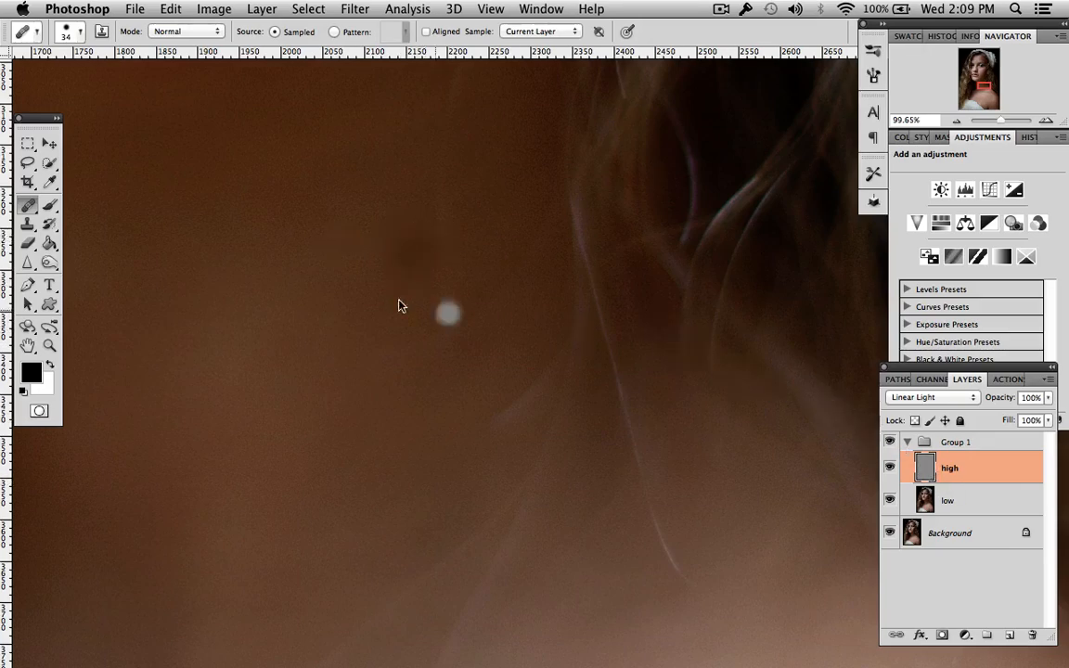
Try to remove the dark neck spot with the Patch tool using skin just below it, and clear the selection
{"action": "left_click", "coordinate": [30, 211]}
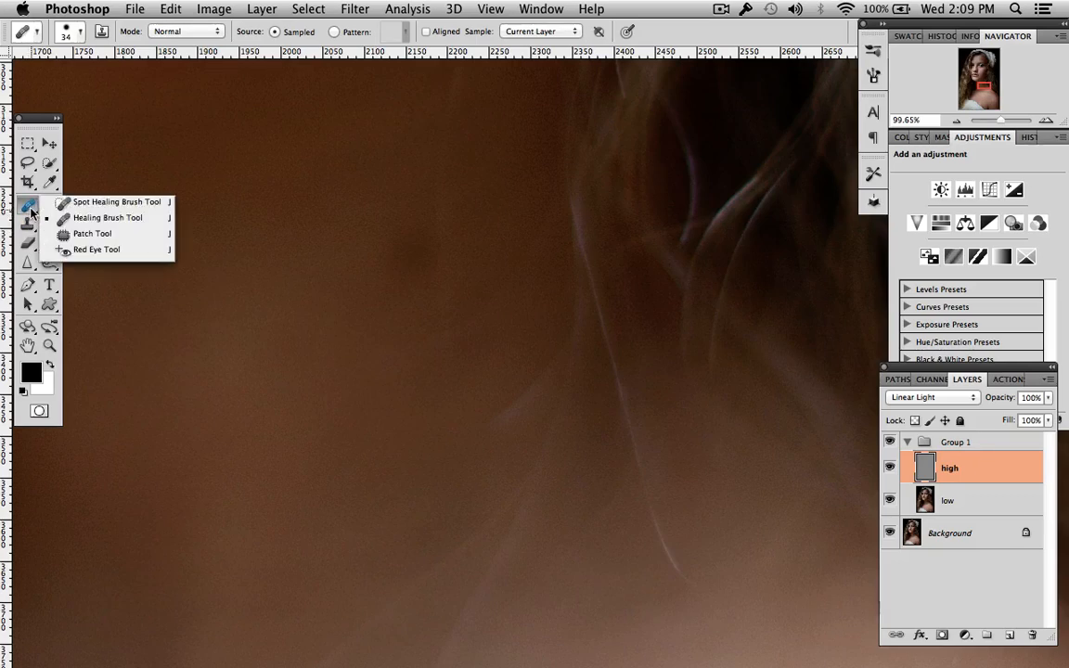
{"action": "left_click", "coordinate": [79, 234]}
{"action": "mouse_move", "coordinate": [390, 282]}
{"action": "left_mouse_down"}
{"action": "mouse_move", "coordinate": [441, 227]}
{"action": "mouse_move", "coordinate": [376, 239]}
{"action": "mouse_move", "coordinate": [295, 291]}
{"action": "mouse_move", "coordinate": [389, 264]}
{"action": "mouse_move", "coordinate": [291, 294]}
{"action": "mouse_move", "coordinate": [389, 302]}
{"action": "left_mouse_up"}
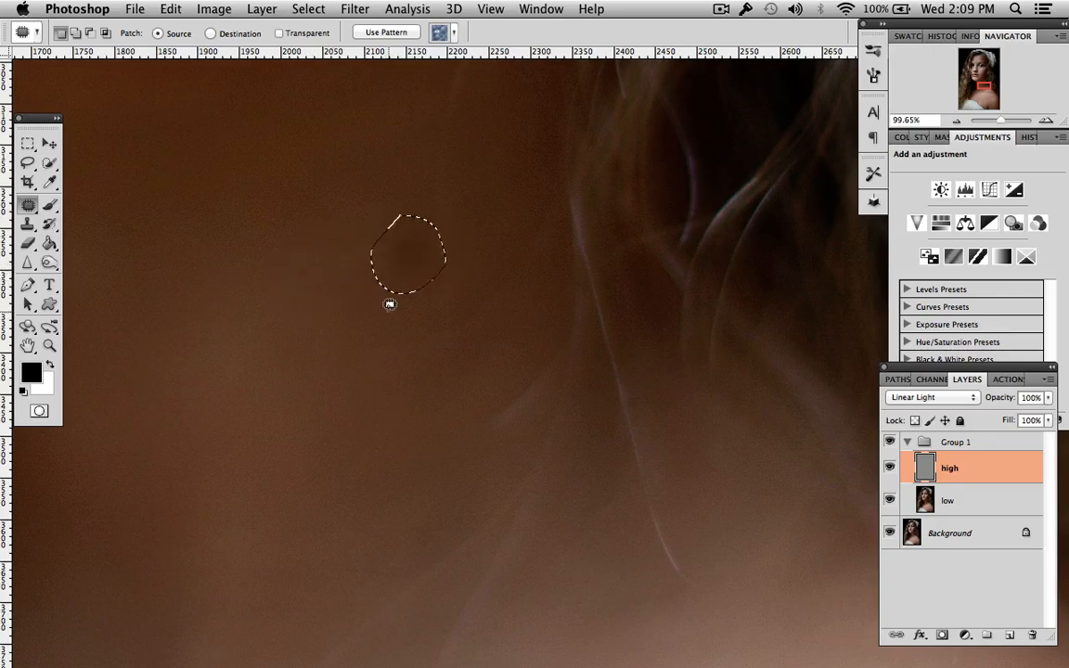
{"action": "key", "text": "ctrl+d"}
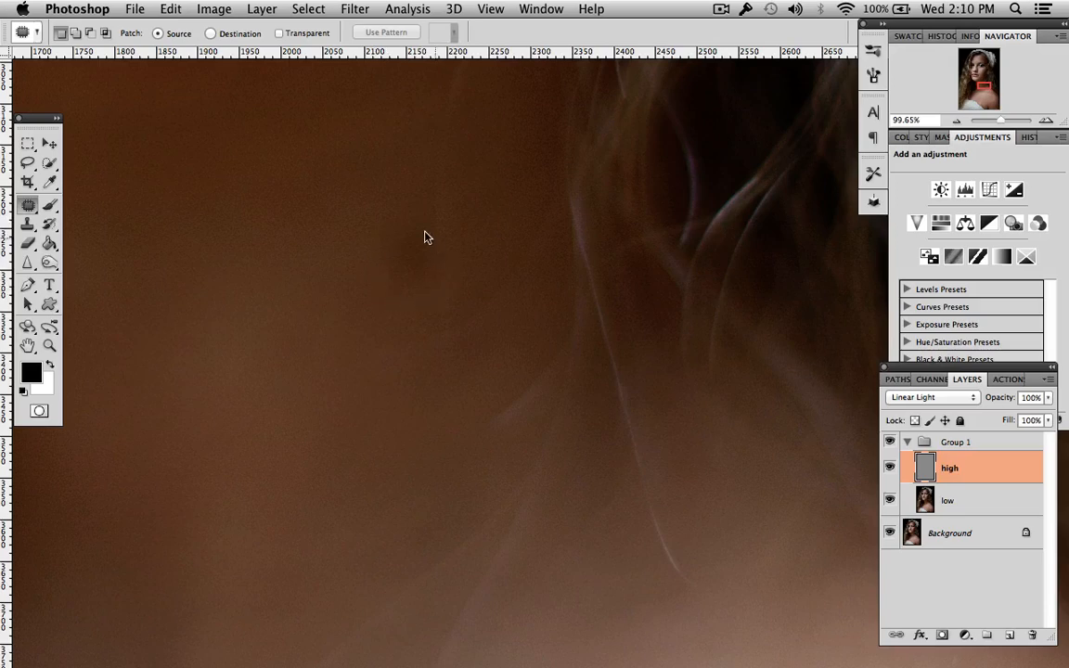
Switch to the Clone Stamp on the low layer, undo the oversized test stroke, and reduce the brush size to 56 px
{"action": "left_click", "coordinate": [979, 508]}
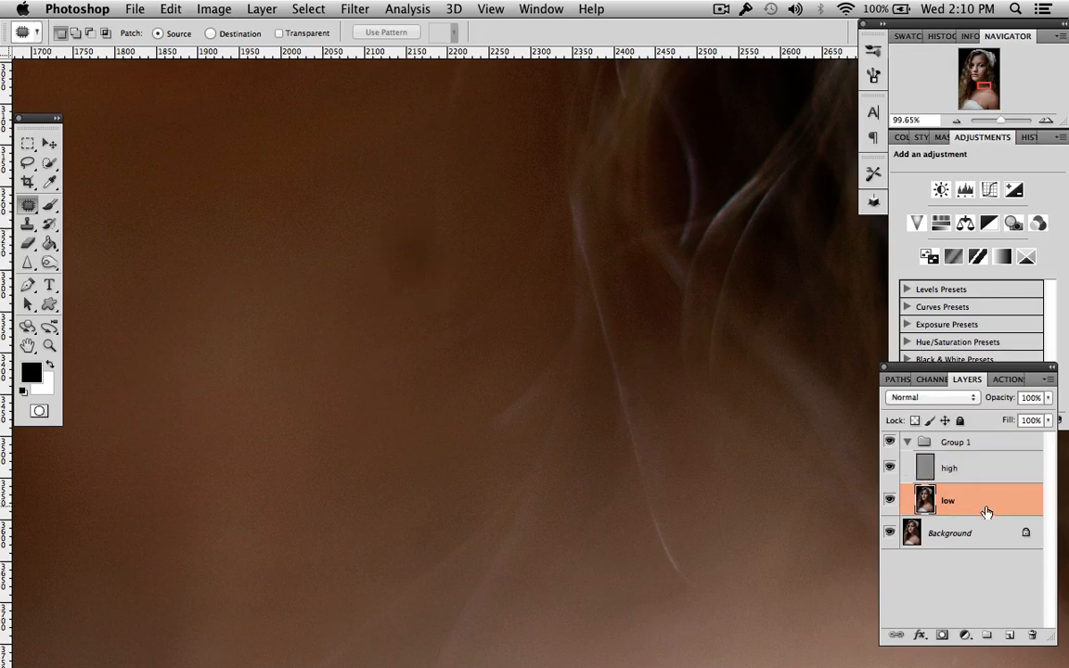
{"action": "left_click", "coordinate": [28, 225]}
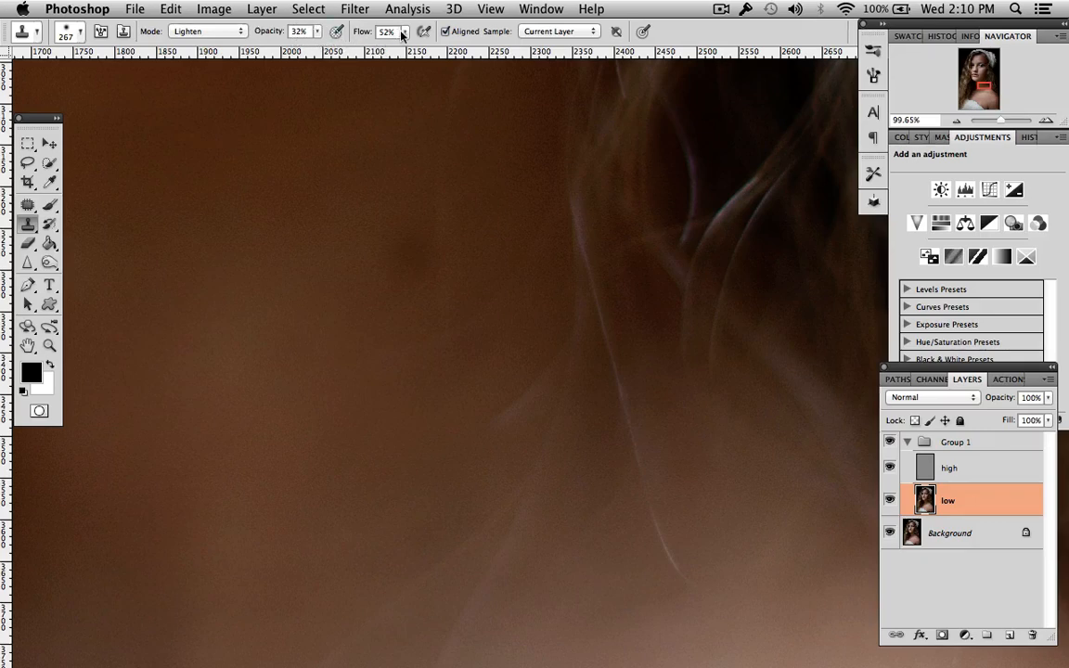
{"action": "left_click", "coordinate": [362, 184]}
{"action": "key", "text": "super+z"}
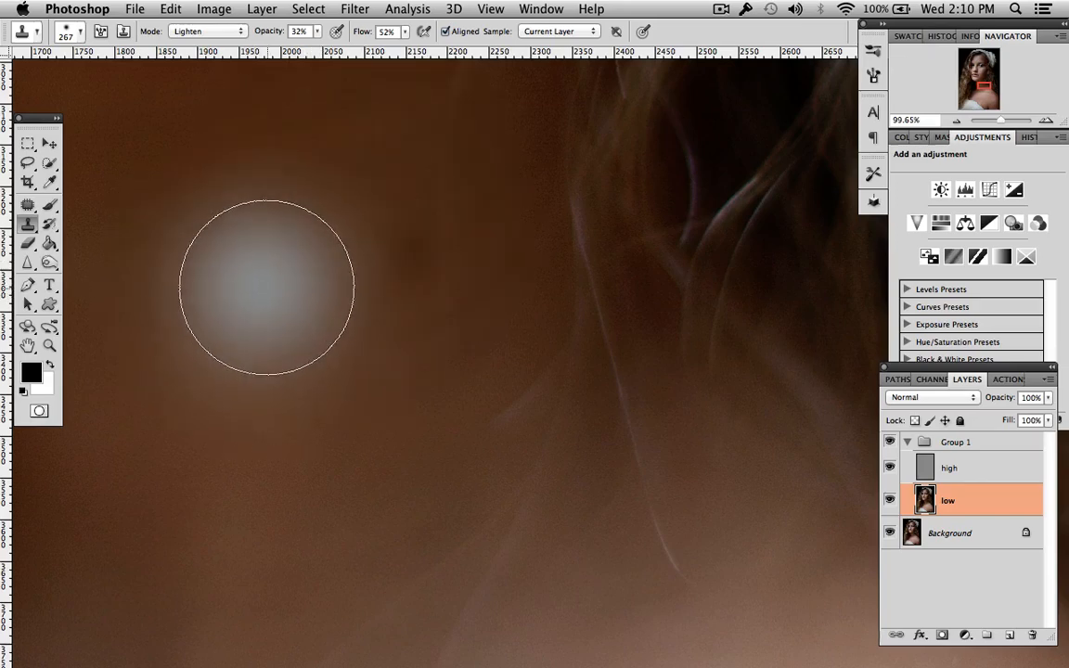
{"action": "right_click", "coordinate": [290, 285]}
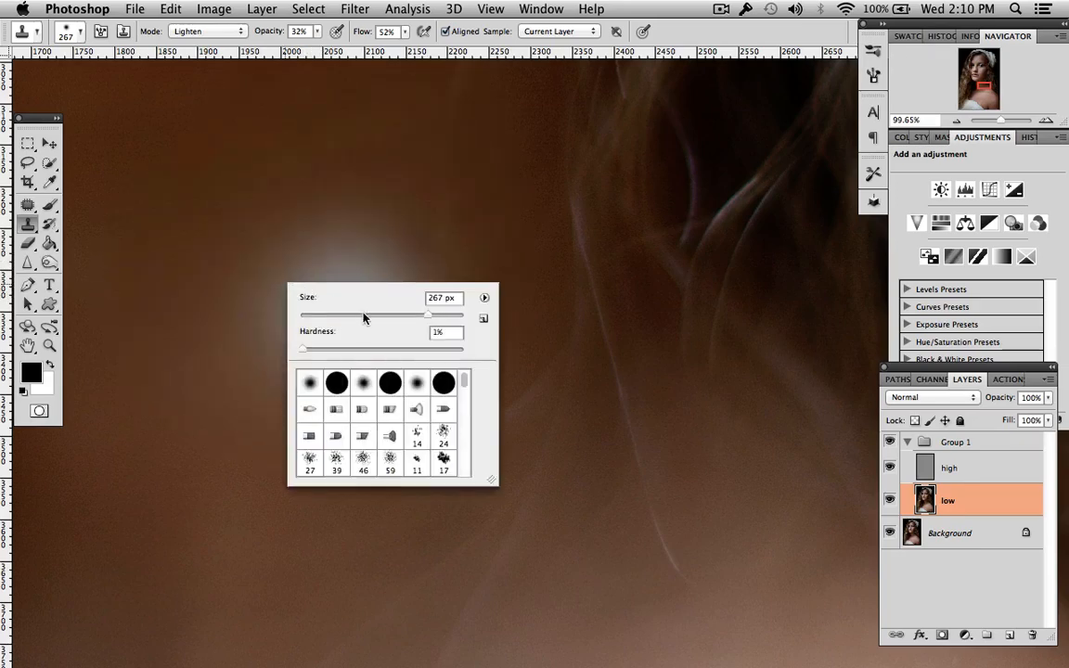
{"action": "left_click", "coordinate": [370, 313]}
{"action": "left_click", "coordinate": [344, 314]}
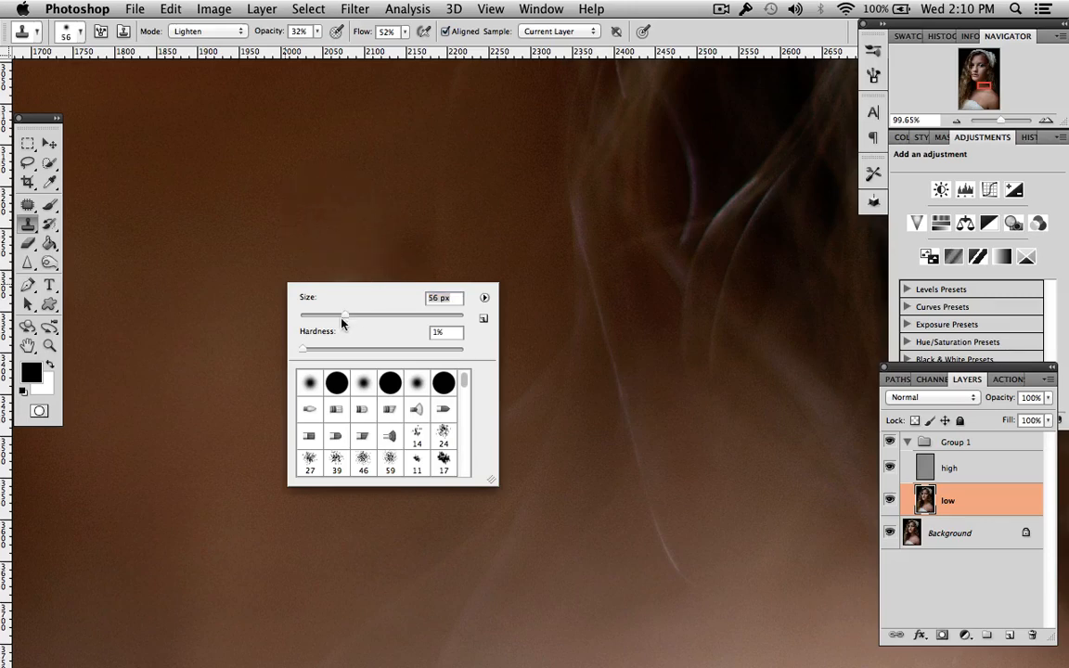
Clone adjacent clean skin tone over the dark spot on the neck and the uneven shading around it
{"action": "left_click", "coordinate": [354, 210]}
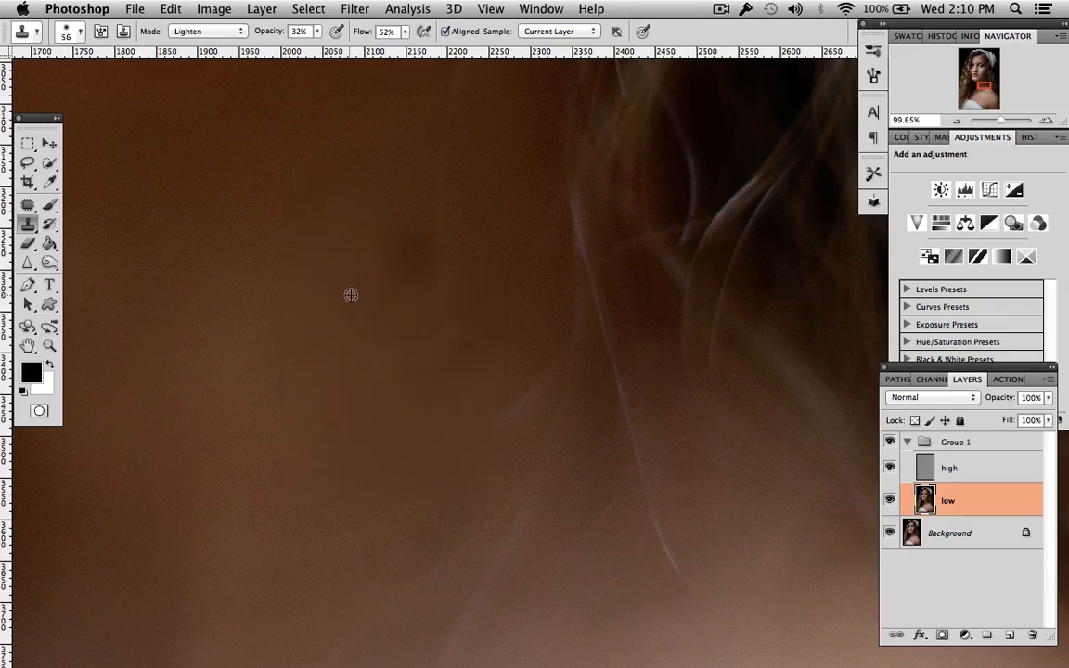
{"action": "mouse_move", "coordinate": [387, 281]}
{"action": "left_mouse_down"}
{"action": "mouse_move", "coordinate": [406, 231]}
{"action": "mouse_move", "coordinate": [417, 284]}
{"action": "mouse_move", "coordinate": [404, 295]}
{"action": "left_mouse_up"}
{"action": "mouse_move", "coordinate": [347, 321]}
{"action": "left_mouse_down"}
{"action": "mouse_move", "coordinate": [411, 268]}
{"action": "mouse_move", "coordinate": [412, 236]}
{"action": "mouse_move", "coordinate": [414, 253]}
{"action": "mouse_move", "coordinate": [392, 240]}
{"action": "mouse_move", "coordinate": [372, 274]}
{"action": "mouse_move", "coordinate": [372, 316]}
{"action": "left_mouse_up"}
{"action": "scroll", "coordinate": [372, 297], "scroll_direction": "down", "scroll_amount": 10}
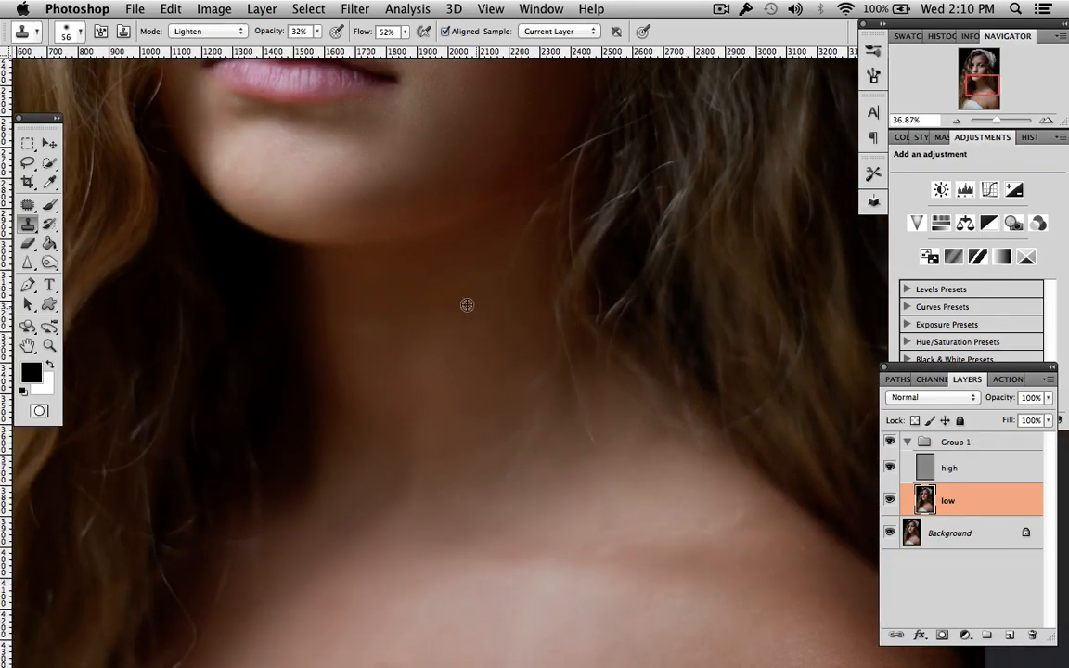
{"action": "left_click_drag", "start_coordinate": [500, 316], "coordinate": [459, 357]}
{"action": "scroll", "coordinate": [573, 357], "scroll_direction": "up", "scroll_amount": 5}
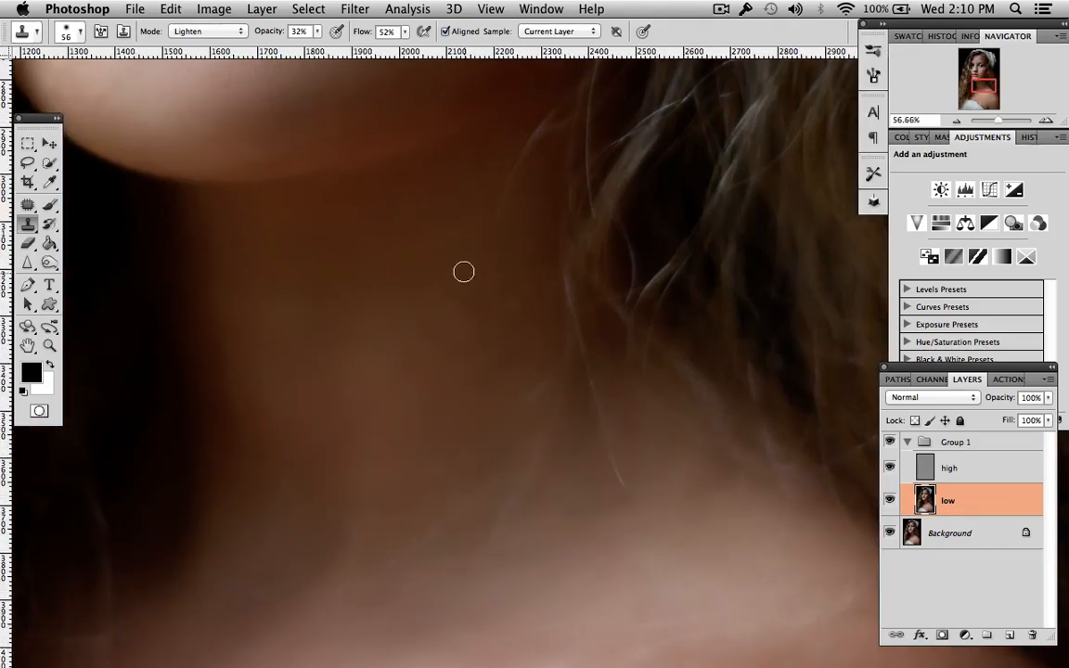
{"action": "mouse_move", "coordinate": [408, 280]}
{"action": "left_mouse_down"}
{"action": "mouse_move", "coordinate": [464, 312]}
{"action": "mouse_move", "coordinate": [476, 307]}
{"action": "mouse_move", "coordinate": [453, 348]}
{"action": "left_mouse_up"}
Clone lighter cheek tone over the shadow beneath the inner part of the right-hand eye, resampling nearby skin
{"action": "scroll", "coordinate": [631, 312], "scroll_direction": "up", "scroll_amount": 10}
{"action": "scroll", "coordinate": [630, 311], "scroll_direction": "left", "scroll_amount": 4}
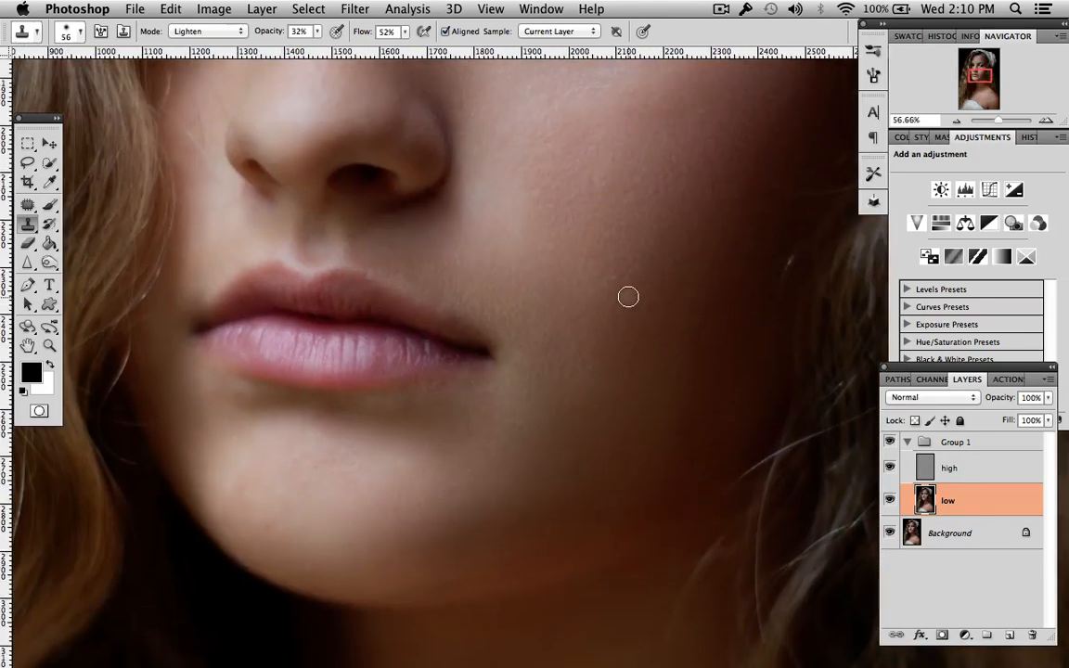
{"action": "scroll", "coordinate": [628, 296], "scroll_direction": "down", "scroll_amount": 5}
{"action": "scroll", "coordinate": [629, 296], "scroll_direction": "up", "scroll_amount": 3}
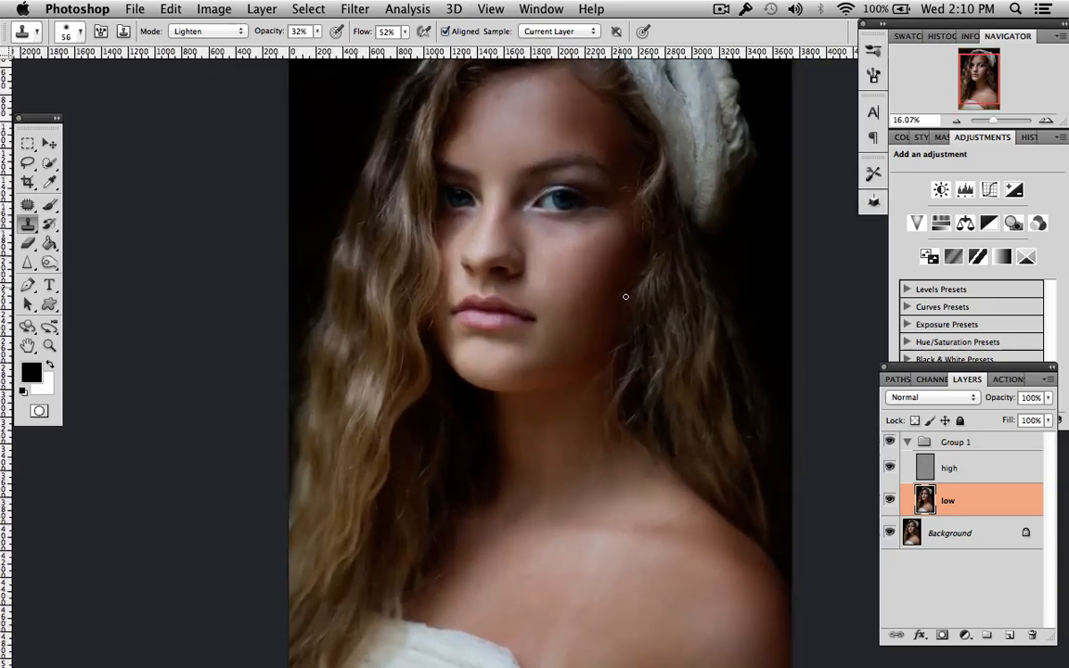
{"action": "scroll", "coordinate": [625, 297], "scroll_direction": "up", "scroll_amount": 4}
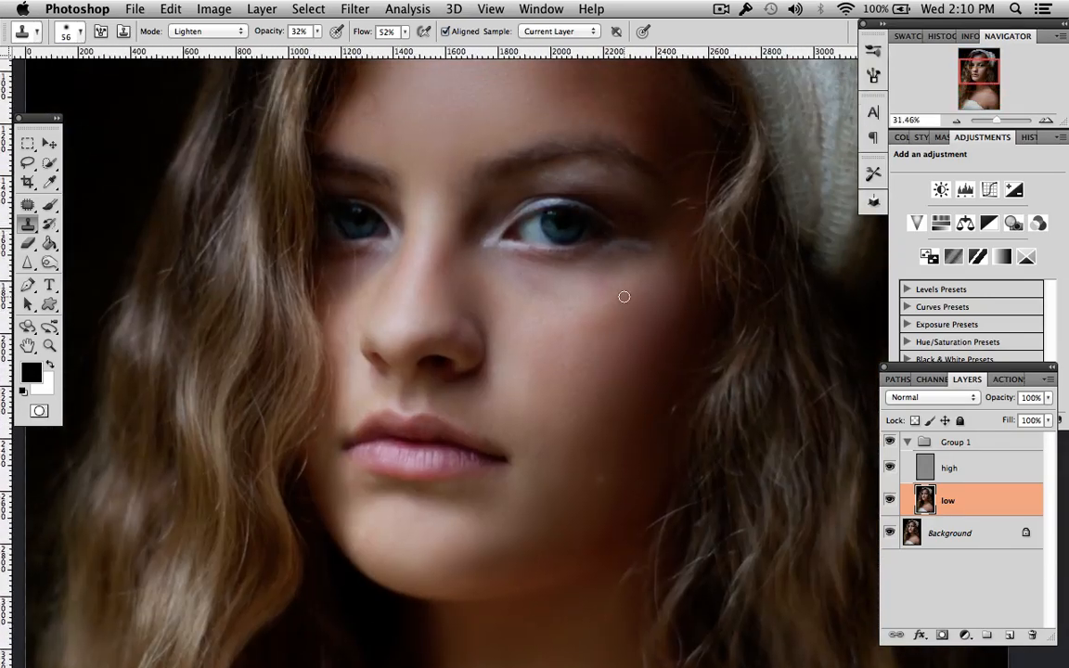
{"action": "scroll", "coordinate": [624, 297], "scroll_direction": "up", "scroll_amount": 4}
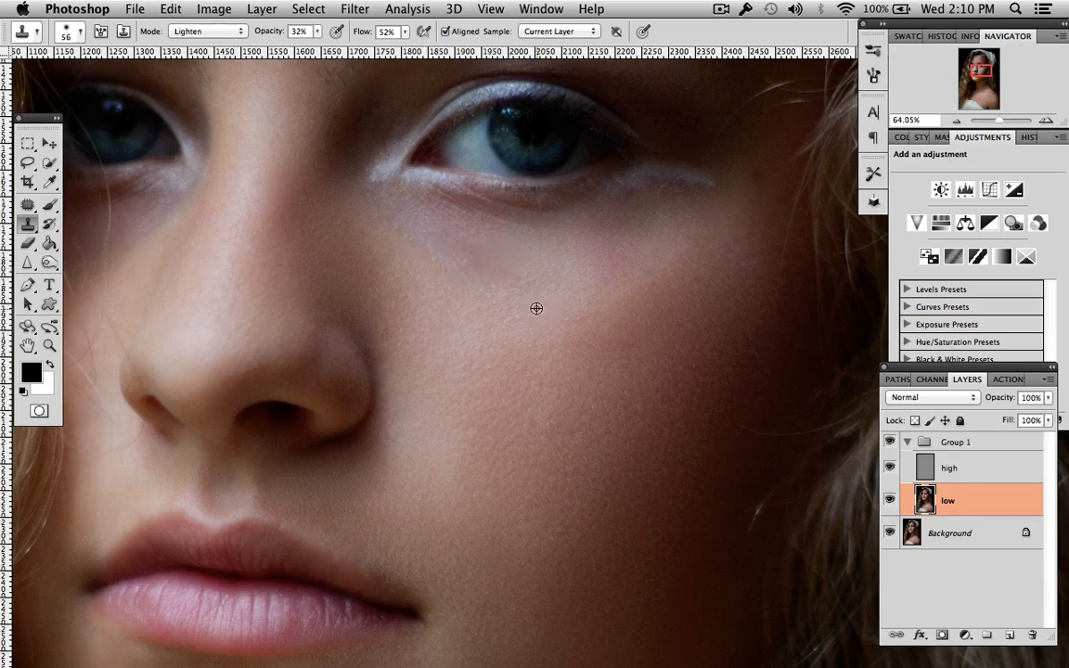
{"action": "left_click_drag", "start_coordinate": [481, 262], "coordinate": [506, 272]}
{"action": "mouse_move", "coordinate": [475, 249]}
{"action": "left_mouse_down"}
{"action": "mouse_move", "coordinate": [463, 239]}
{"action": "mouse_move", "coordinate": [475, 275]}
{"action": "mouse_move", "coordinate": [482, 254]}
{"action": "mouse_move", "coordinate": [467, 243]}
{"action": "left_mouse_up"}
{"action": "left_click", "coordinate": [498, 300], "text": "alt"}
{"action": "left_click", "coordinate": [466, 275], "text": "alt"}
{"action": "mouse_move", "coordinate": [468, 249]}
{"action": "left_mouse_down"}
{"action": "mouse_move", "coordinate": [614, 327]}
{"action": "mouse_move", "coordinate": [467, 248]}
{"action": "mouse_move", "coordinate": [465, 280]}
{"action": "left_mouse_up"}
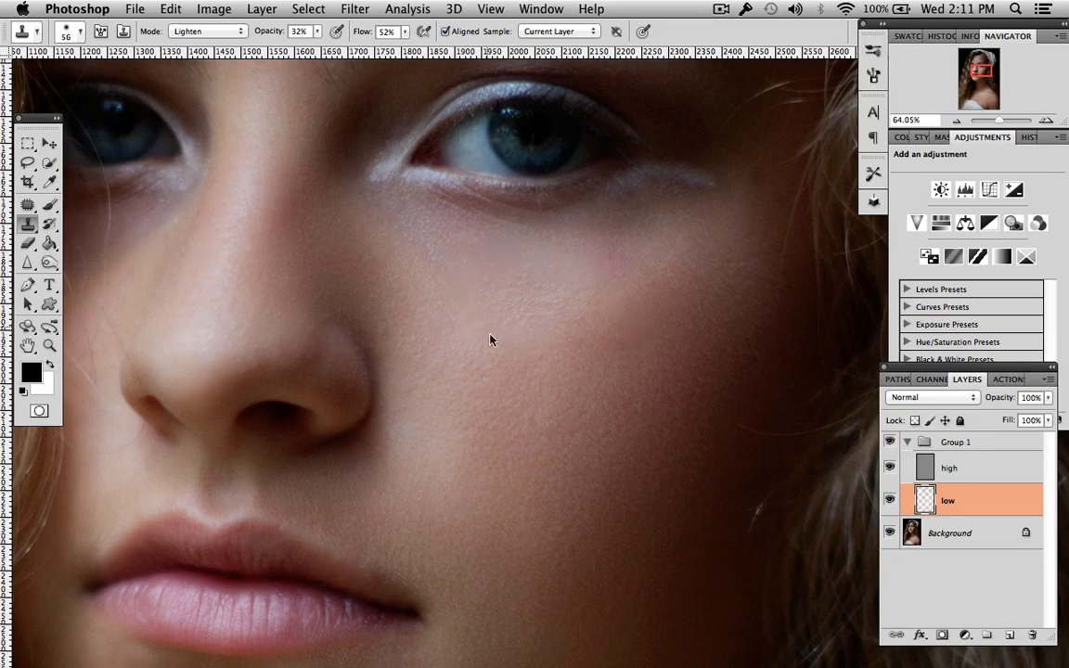
Compare the face with and without the Group 1 retouching
{"action": "left_click", "coordinate": [890, 443]}
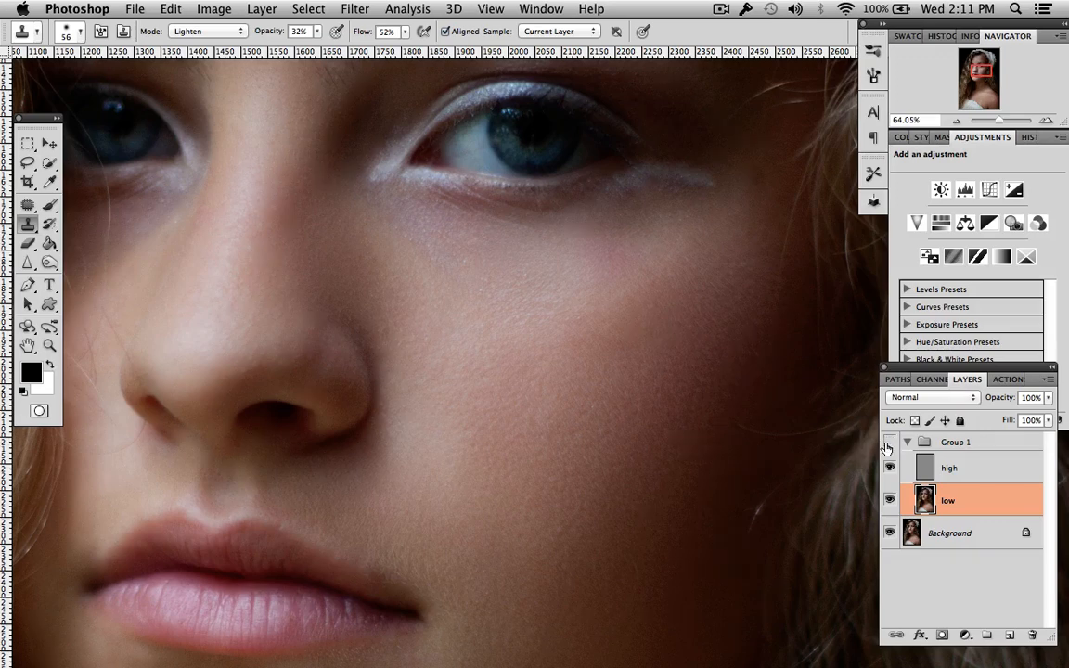
{"action": "left_click", "coordinate": [889, 444]}
{"action": "left_click", "coordinate": [888, 444]}
{"action": "left_click", "coordinate": [889, 443]}
Try smoothing the right-hand cheek with clone strokes, and step back through the history to remove them
{"action": "mouse_move", "coordinate": [590, 345]}
{"action": "left_mouse_down"}
{"action": "mouse_move", "coordinate": [617, 347]}
{"action": "mouse_move", "coordinate": [630, 317]}
{"action": "mouse_move", "coordinate": [588, 346]}
{"action": "mouse_move", "coordinate": [595, 328]}
{"action": "mouse_move", "coordinate": [606, 334]}
{"action": "mouse_move", "coordinate": [665, 301]}
{"action": "left_mouse_up"}
{"action": "left_click", "coordinate": [1030, 139]}
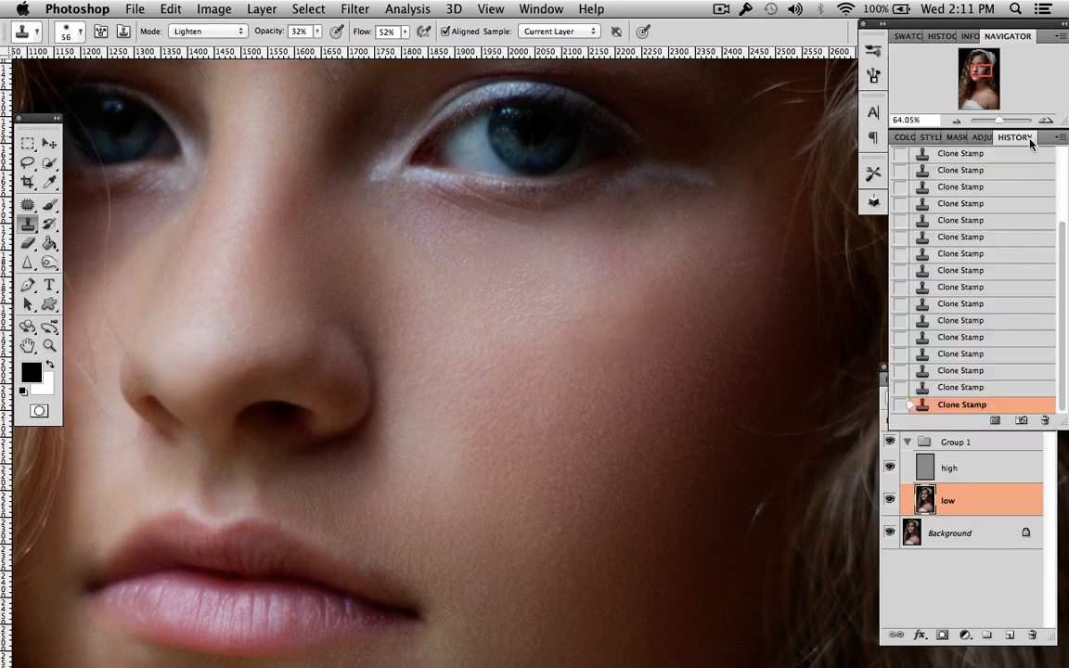
{"action": "left_click", "coordinate": [966, 370]}
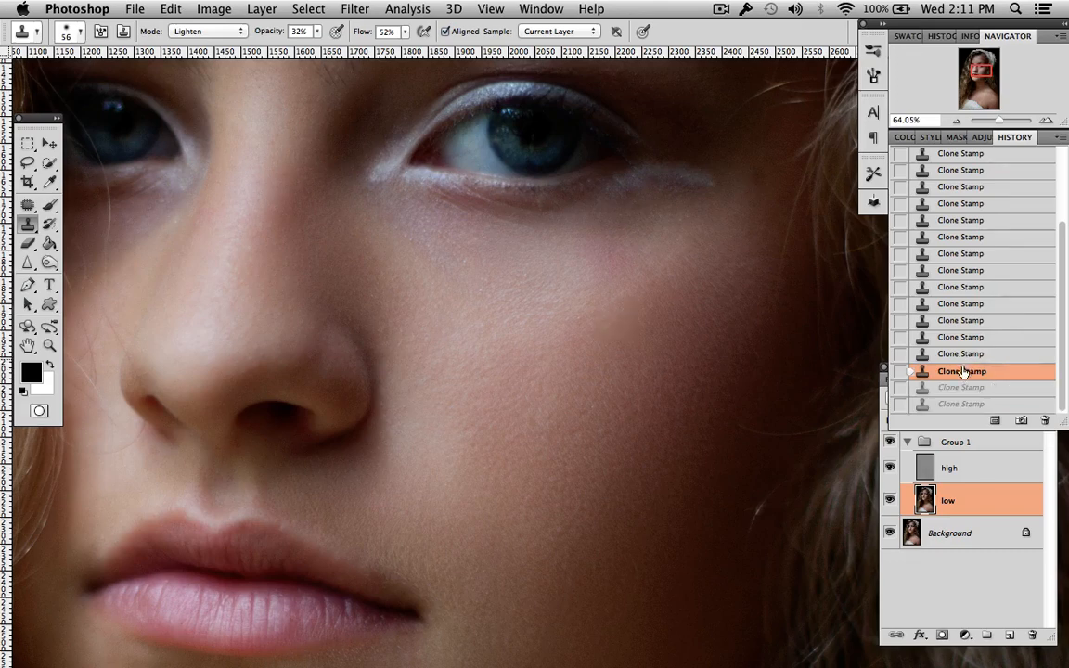
{"action": "left_click", "coordinate": [956, 355]}
Clone nearby skin tone over the reddish patch below the outer part of the right-hand eye on the low layer
{"action": "left_click", "coordinate": [955, 499]}
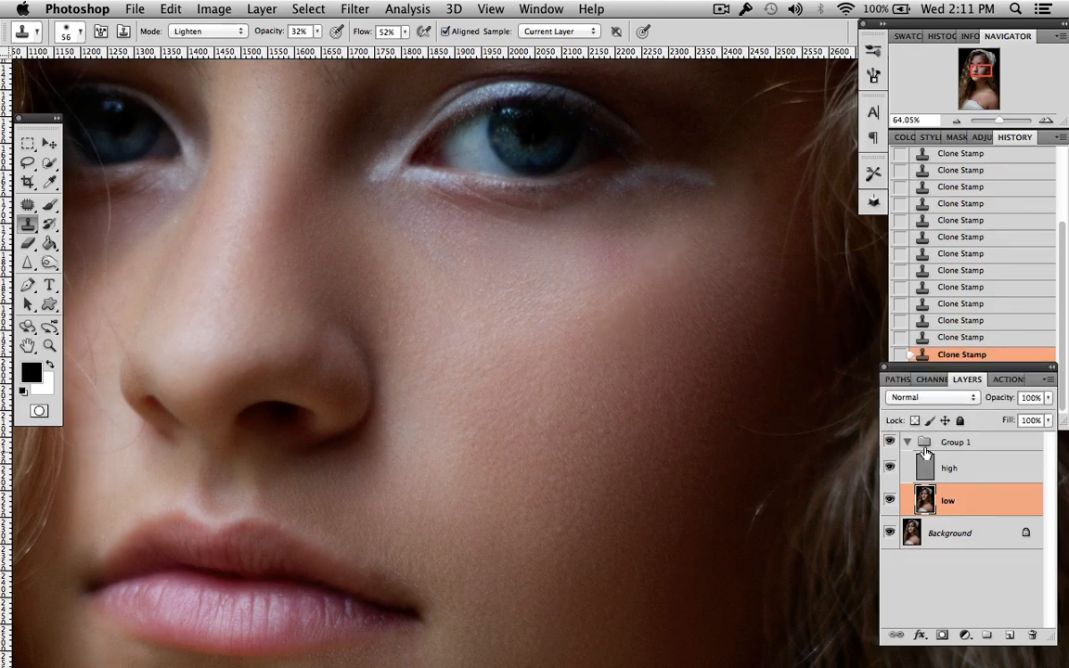
{"action": "left_click", "coordinate": [662, 253], "text": "alt"}
{"action": "left_click_drag", "start_coordinate": [625, 256], "coordinate": [599, 249]}
{"action": "mouse_move", "coordinate": [592, 251]}
{"action": "left_mouse_down"}
{"action": "mouse_move", "coordinate": [631, 267]}
{"action": "mouse_move", "coordinate": [594, 275]}
{"action": "mouse_move", "coordinate": [604, 252]}
{"action": "mouse_move", "coordinate": [622, 274]}
{"action": "mouse_move", "coordinate": [611, 248]}
{"action": "left_mouse_up"}
{"action": "left_click", "coordinate": [656, 259], "text": "alt"}
{"action": "left_click", "coordinate": [574, 284], "text": "alt"}
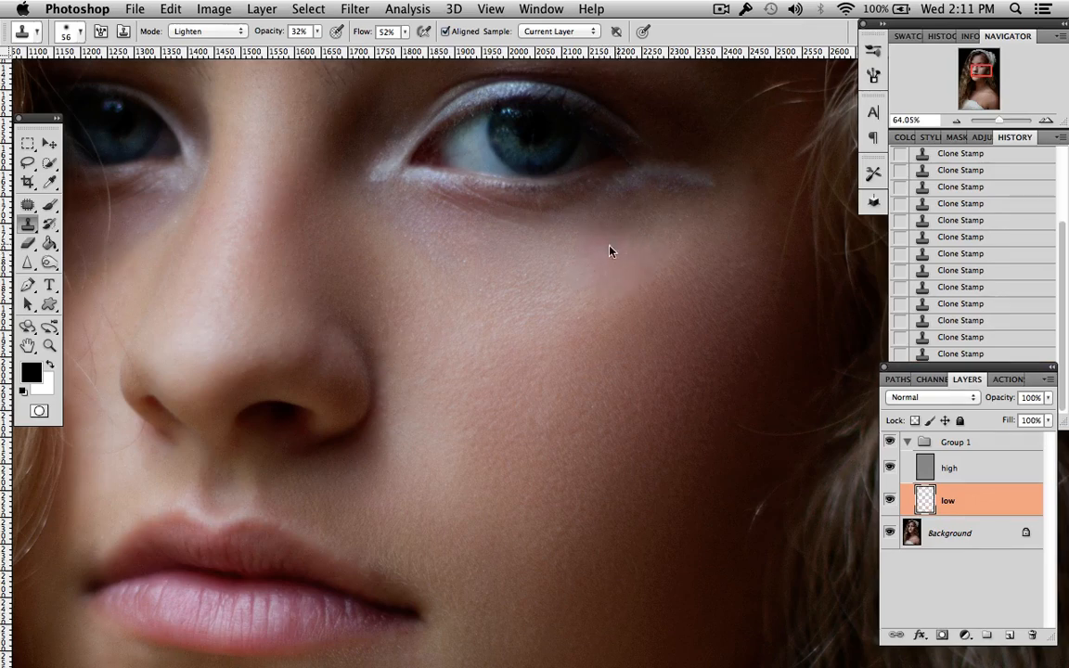
Enlarge the clone brush to 149 px and even out the skin tone under the right-hand eye and across the upper cheek
{"action": "scroll", "coordinate": [757, 298], "scroll_direction": "left", "scroll_amount": 5}
{"action": "scroll", "coordinate": [757, 298], "scroll_direction": "up", "scroll_amount": 2}
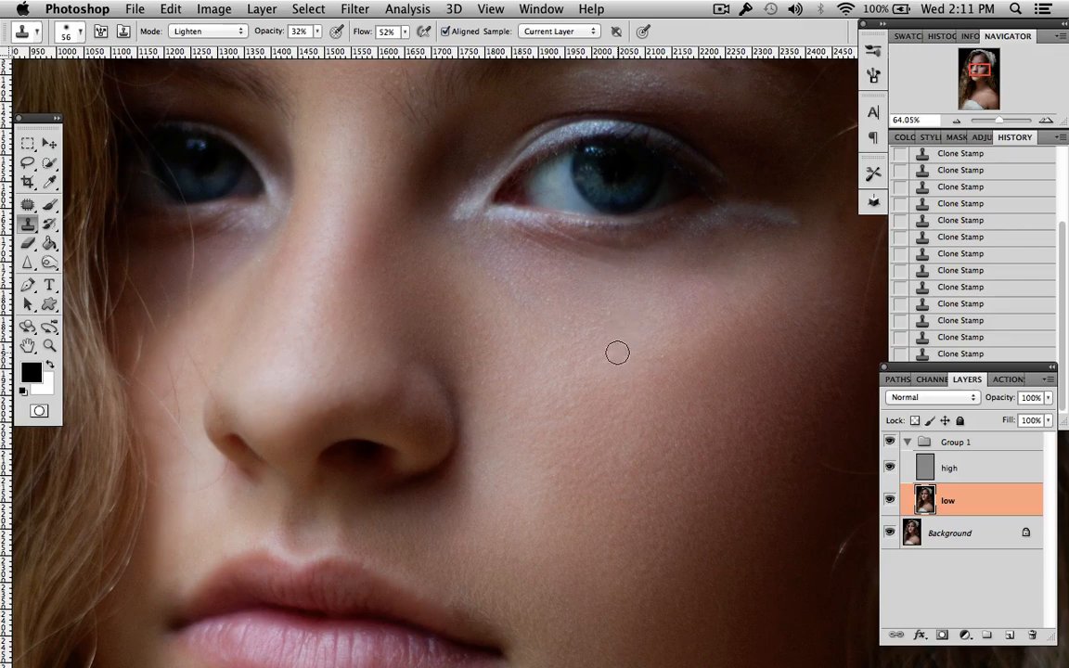
{"action": "right_click", "coordinate": [603, 364]}
{"action": "left_click", "coordinate": [725, 395]}
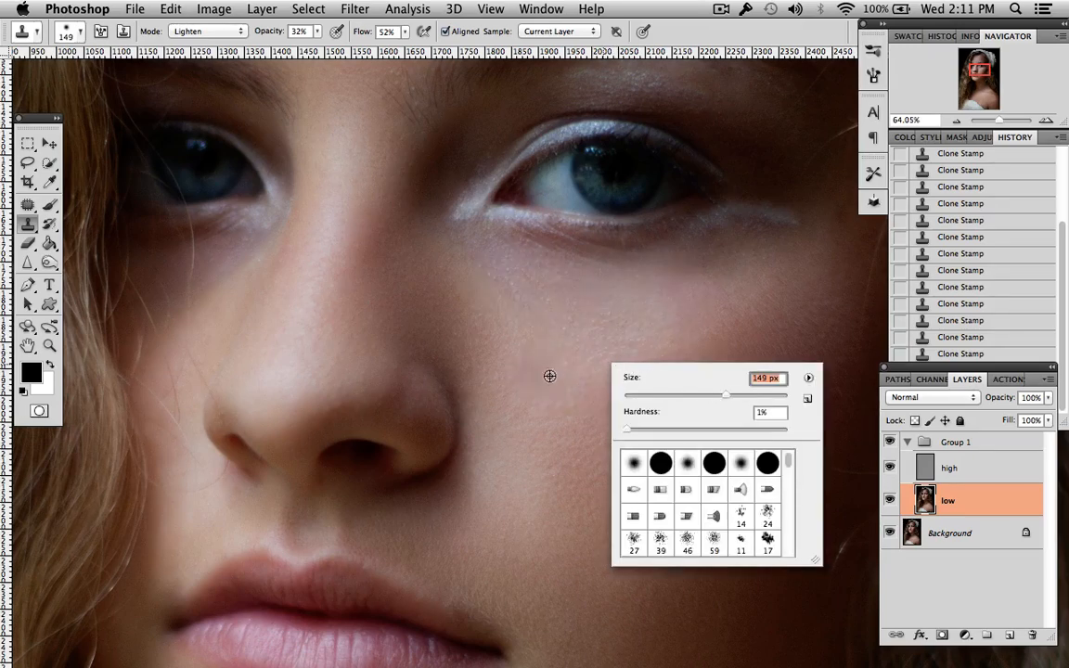
{"action": "key", "text": "Return"}
{"action": "mouse_move", "coordinate": [464, 256]}
{"action": "left_mouse_down"}
{"action": "mouse_move", "coordinate": [575, 286]}
{"action": "mouse_move", "coordinate": [499, 275]}
{"action": "mouse_move", "coordinate": [743, 278]}
{"action": "mouse_move", "coordinate": [742, 292]}
{"action": "left_mouse_up"}
{"action": "left_click", "coordinate": [606, 335], "text": "alt"}
{"action": "mouse_move", "coordinate": [705, 277]}
{"action": "left_mouse_down"}
{"action": "mouse_move", "coordinate": [744, 268]}
{"action": "mouse_move", "coordinate": [478, 271]}
{"action": "mouse_move", "coordinate": [540, 344]}
{"action": "mouse_move", "coordinate": [571, 341]}
{"action": "mouse_move", "coordinate": [720, 382]}
{"action": "left_mouse_up"}
{"action": "left_click", "coordinate": [494, 389], "text": "alt"}
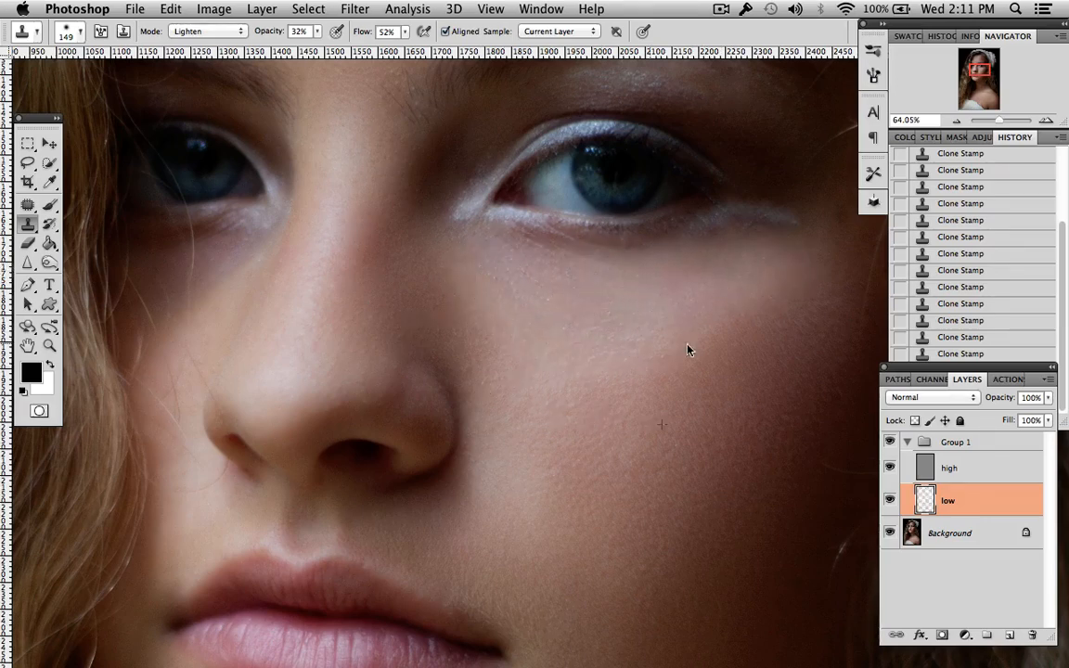
{"action": "left_click", "coordinate": [891, 444]}
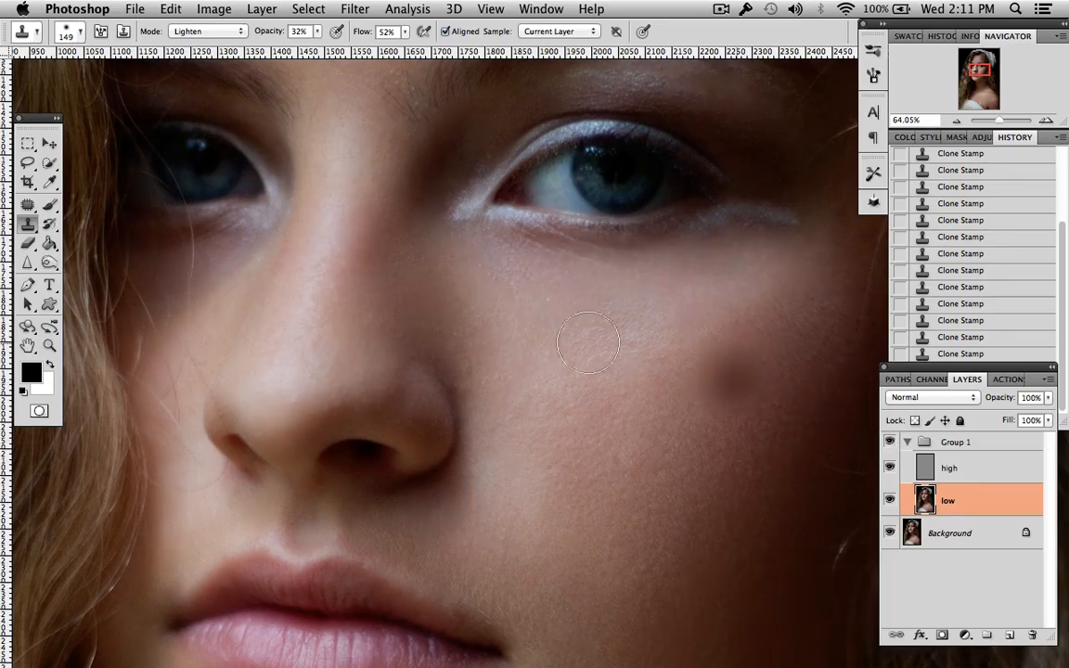
Set the clone brush to 101 px and lighten the shadow beneath the left-hand eye with skin sampled beside the nose
{"action": "scroll", "coordinate": [576, 339], "scroll_direction": "left", "scroll_amount": 4}
{"action": "scroll", "coordinate": [575, 338], "scroll_direction": "up", "scroll_amount": 1}
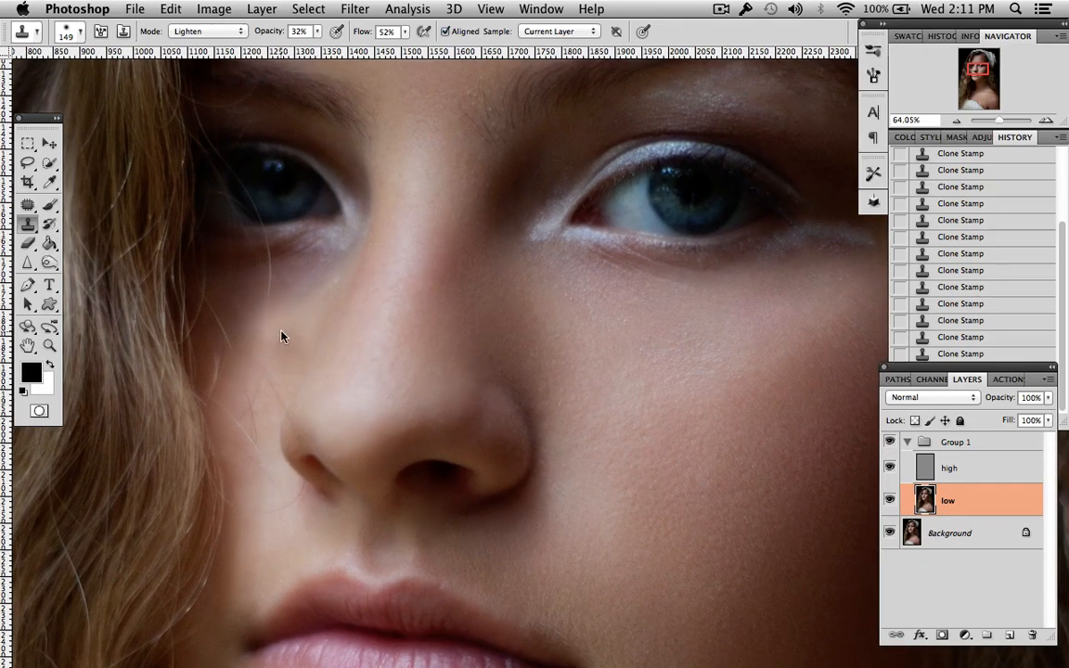
{"action": "right_click", "coordinate": [283, 337]}
{"action": "left_click_drag", "start_coordinate": [369, 362], "coordinate": [386, 364]}
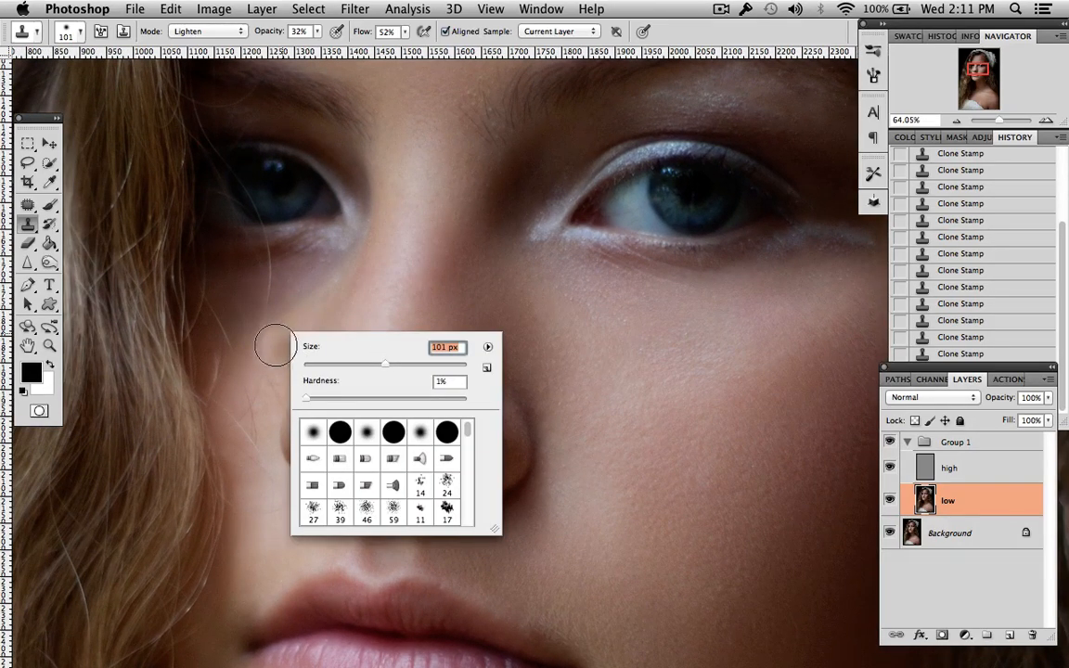
{"action": "key", "text": "Return"}
{"action": "left_click_drag", "start_coordinate": [312, 283], "coordinate": [332, 268]}
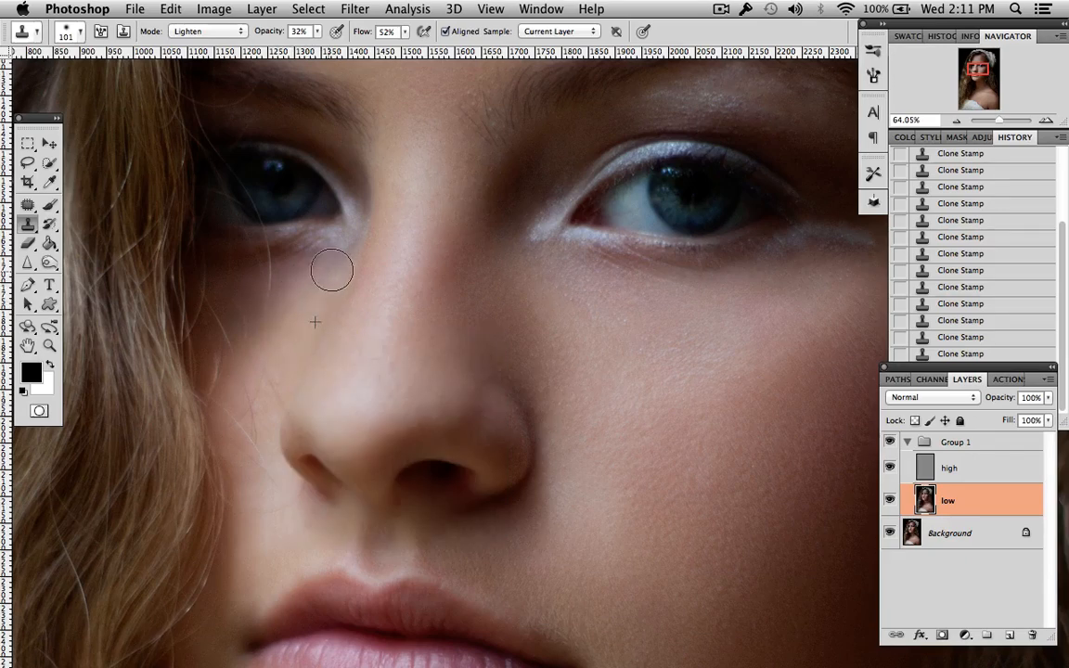
{"action": "left_click", "coordinate": [287, 354], "text": "alt"}
{"action": "mouse_move", "coordinate": [295, 310]}
{"action": "left_mouse_down"}
{"action": "mouse_move", "coordinate": [245, 340]}
{"action": "mouse_move", "coordinate": [253, 302]}
{"action": "mouse_move", "coordinate": [291, 285]}
{"action": "mouse_move", "coordinate": [276, 280]}
{"action": "mouse_move", "coordinate": [310, 279]}
{"action": "mouse_move", "coordinate": [317, 329]}
{"action": "mouse_move", "coordinate": [308, 322]}
{"action": "mouse_move", "coordinate": [340, 301]}
{"action": "mouse_move", "coordinate": [297, 290]}
{"action": "mouse_move", "coordinate": [308, 312]}
{"action": "mouse_move", "coordinate": [273, 323]}
{"action": "mouse_move", "coordinate": [264, 286]}
{"action": "mouse_move", "coordinate": [278, 259]}
{"action": "mouse_move", "coordinate": [274, 346]}
{"action": "mouse_move", "coordinate": [249, 274]}
{"action": "mouse_move", "coordinate": [263, 271]}
{"action": "mouse_move", "coordinate": [267, 335]}
{"action": "mouse_move", "coordinate": [275, 283]}
{"action": "mouse_move", "coordinate": [267, 311]}
{"action": "mouse_move", "coordinate": [267, 273]}
{"action": "mouse_move", "coordinate": [285, 428]}
{"action": "mouse_move", "coordinate": [246, 354]}
{"action": "mouse_move", "coordinate": [269, 275]}
{"action": "mouse_move", "coordinate": [295, 332]}
{"action": "left_mouse_up"}
{"action": "left_click", "coordinate": [299, 324], "text": "alt"}
{"action": "mouse_move", "coordinate": [321, 278]}
{"action": "left_mouse_down"}
{"action": "mouse_move", "coordinate": [326, 260]}
{"action": "mouse_move", "coordinate": [295, 271]}
{"action": "mouse_move", "coordinate": [262, 322]}
{"action": "mouse_move", "coordinate": [232, 310]}
{"action": "left_mouse_up"}
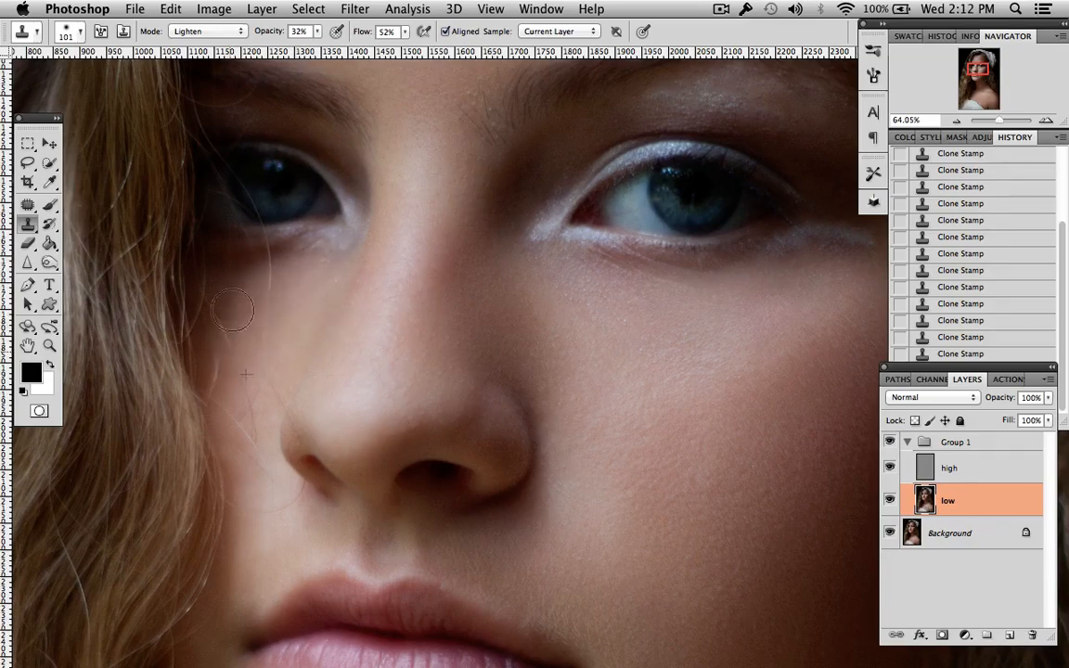
Undo the stray clone stroke near the inner eye corner and even out the tone between the eyebrows with sampled forehead skin
{"action": "scroll", "coordinate": [518, 280], "scroll_direction": "up", "scroll_amount": 3}
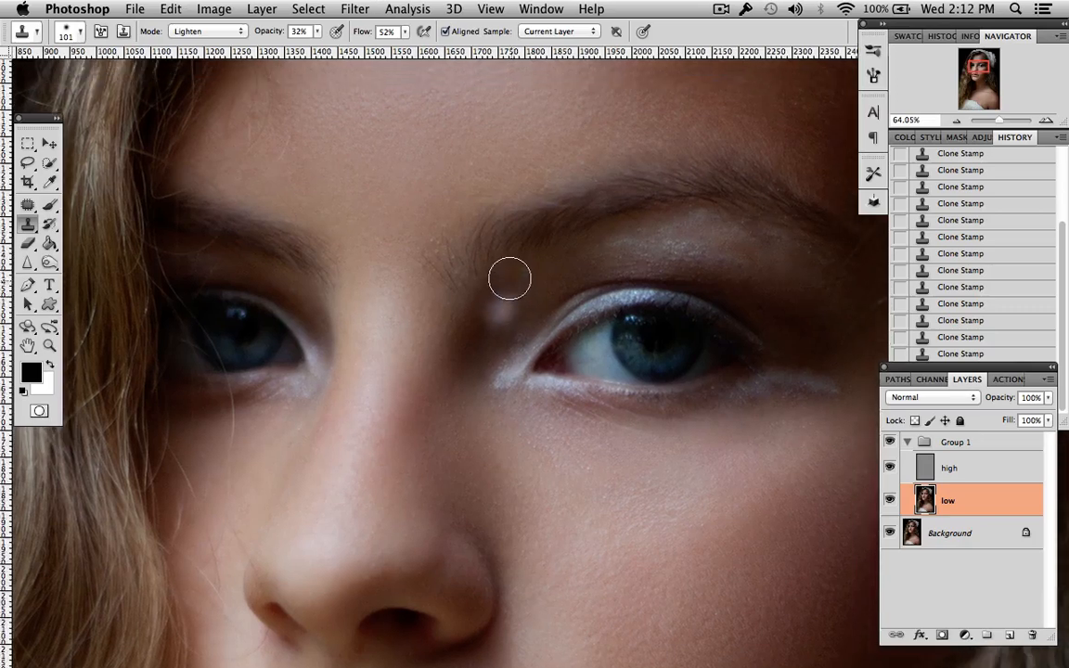
{"action": "key", "text": "super+z"}
{"action": "left_click", "coordinate": [349, 163], "text": "alt"}
{"action": "mouse_move", "coordinate": [388, 267]}
{"action": "left_mouse_down"}
{"action": "mouse_move", "coordinate": [409, 222]}
{"action": "mouse_move", "coordinate": [426, 214]}
{"action": "mouse_move", "coordinate": [415, 201]}
{"action": "mouse_move", "coordinate": [379, 257]}
{"action": "mouse_move", "coordinate": [362, 225]}
{"action": "mouse_move", "coordinate": [385, 245]}
{"action": "mouse_move", "coordinate": [381, 202]}
{"action": "mouse_move", "coordinate": [392, 177]}
{"action": "left_mouse_up"}
{"action": "left_click", "coordinate": [388, 333], "text": "alt"}
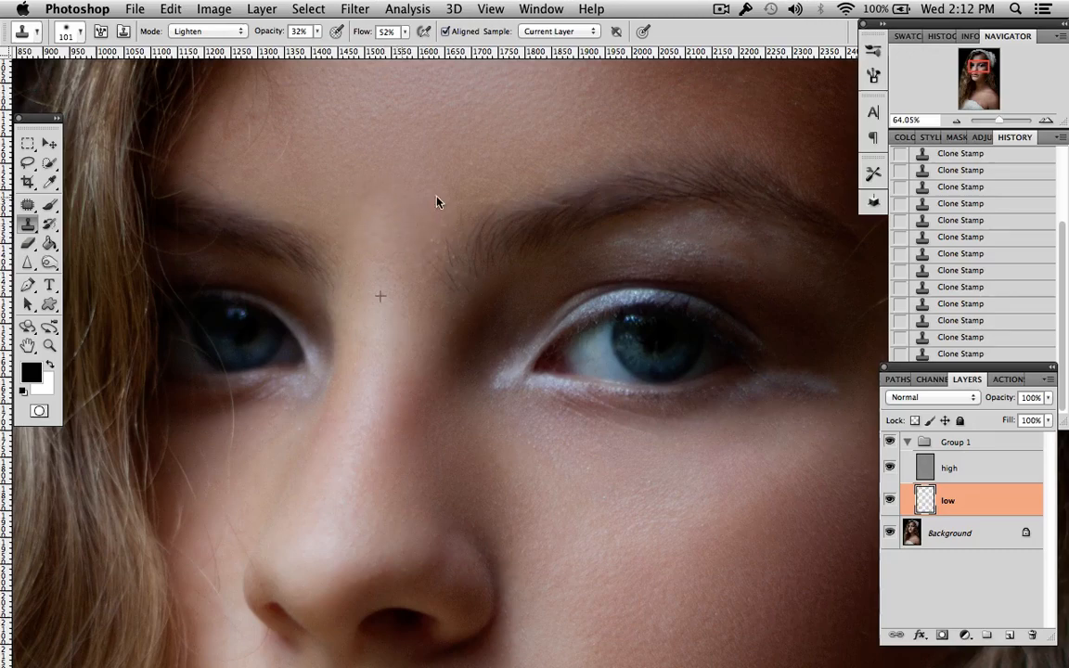
Enlarge the clone brush to 246 px and blend lighter forehead skin into the darker right-hand side of the forehead
{"action": "scroll", "coordinate": [611, 196], "scroll_direction": "down", "scroll_amount": 7}
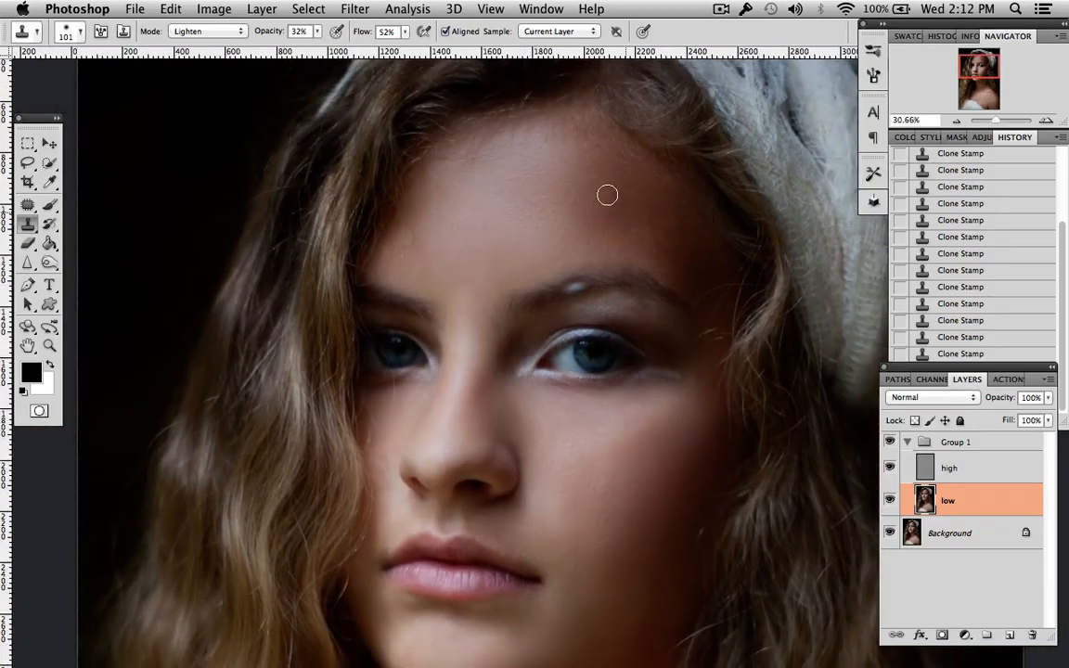
{"action": "scroll", "coordinate": [607, 195], "scroll_direction": "up", "scroll_amount": 3}
{"action": "scroll", "coordinate": [607, 195], "scroll_direction": "up", "scroll_amount": 1}
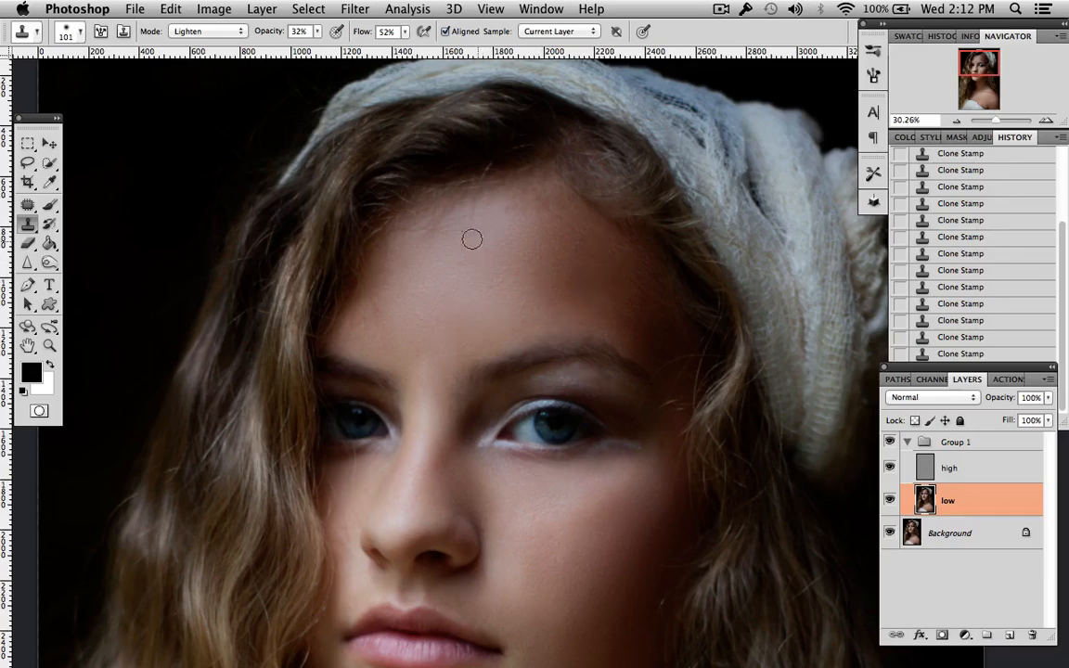
{"action": "right_click", "coordinate": [435, 289]}
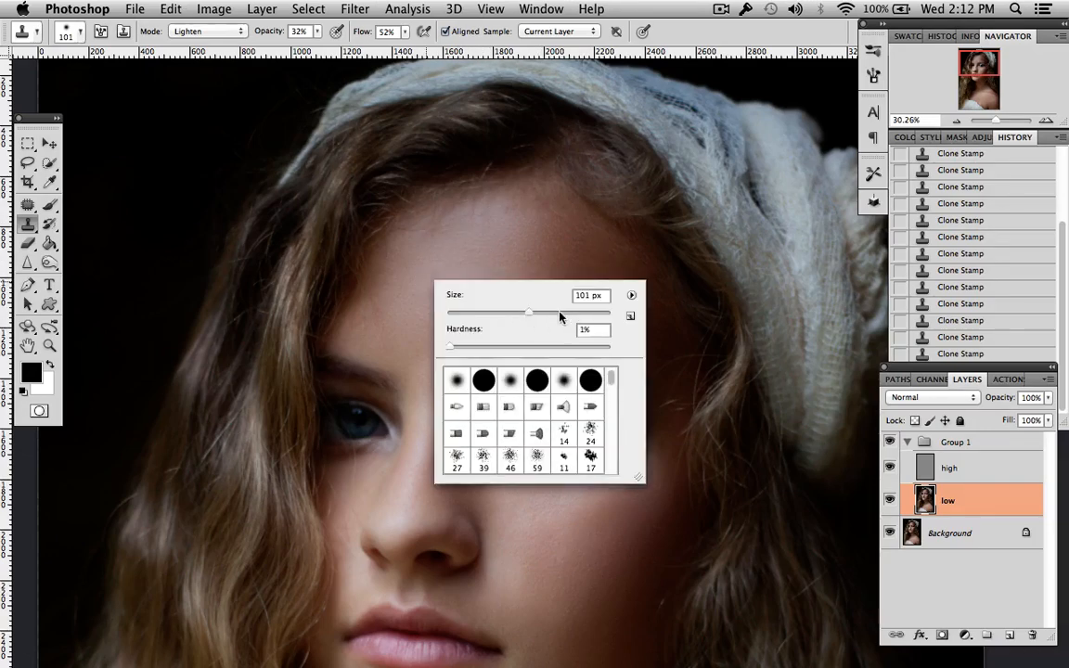
{"action": "left_click", "coordinate": [454, 254]}
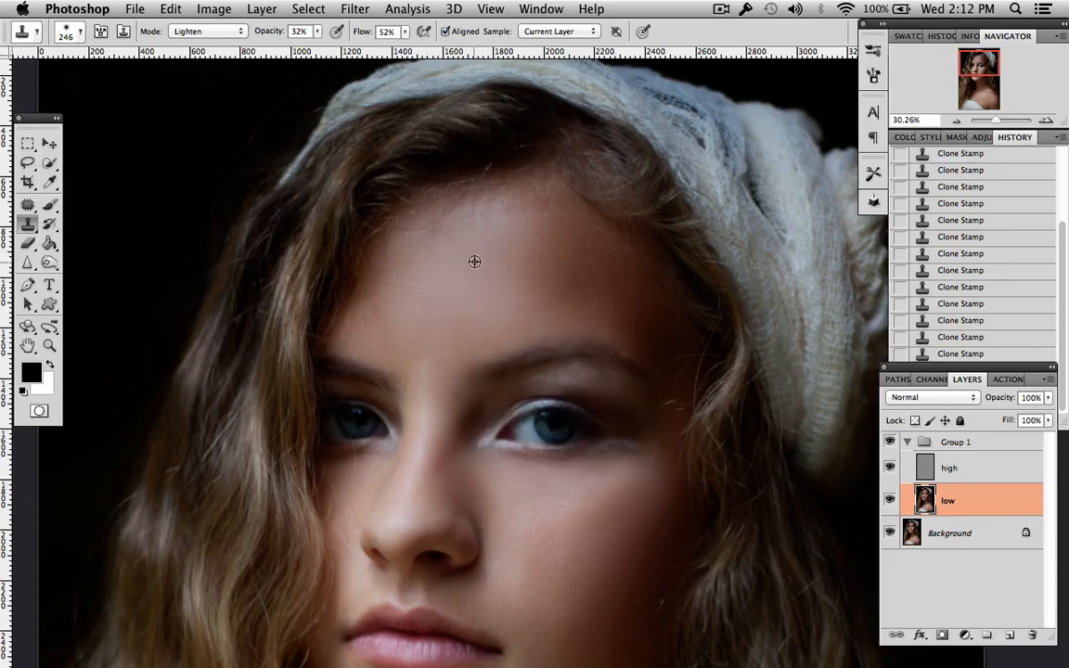
{"action": "left_click", "coordinate": [475, 209], "text": "alt"}
{"action": "left_click_drag", "start_coordinate": [515, 223], "coordinate": [530, 242]}
{"action": "left_click", "coordinate": [494, 265], "text": "alt"}
{"action": "left_click_drag", "start_coordinate": [544, 290], "coordinate": [552, 268]}
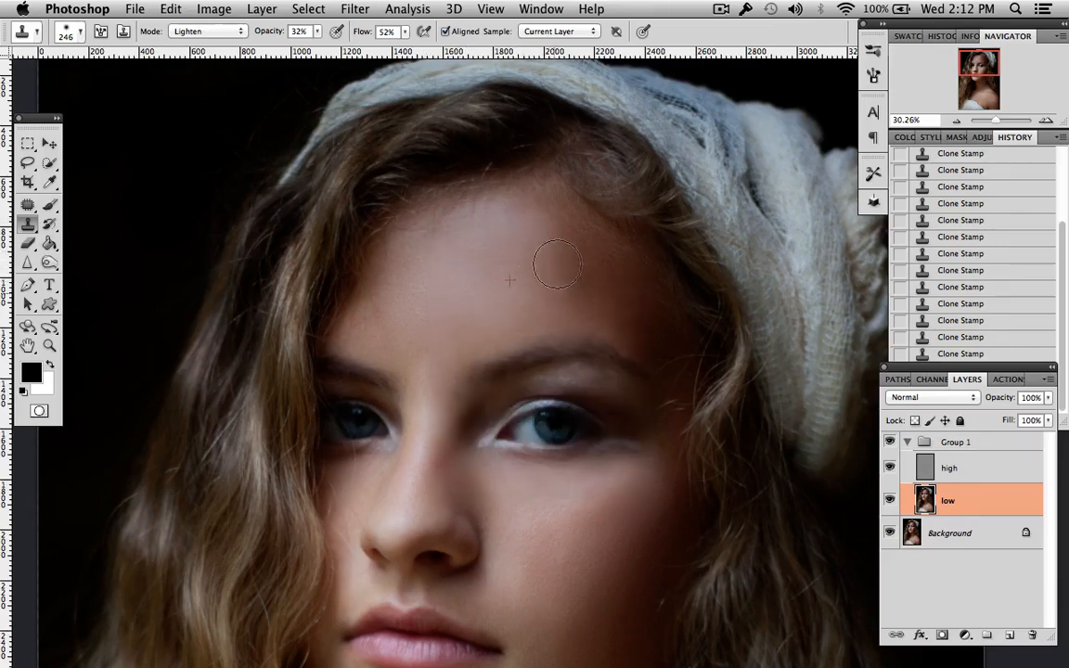
{"action": "left_click", "coordinate": [490, 201], "text": "alt"}
{"action": "mouse_move", "coordinate": [546, 226]}
{"action": "left_mouse_down"}
{"action": "mouse_move", "coordinate": [582, 301]}
{"action": "mouse_move", "coordinate": [562, 234]}
{"action": "left_mouse_up"}
{"action": "left_click", "coordinate": [488, 210], "text": "alt"}
{"action": "left_click_drag", "start_coordinate": [524, 232], "coordinate": [482, 283]}
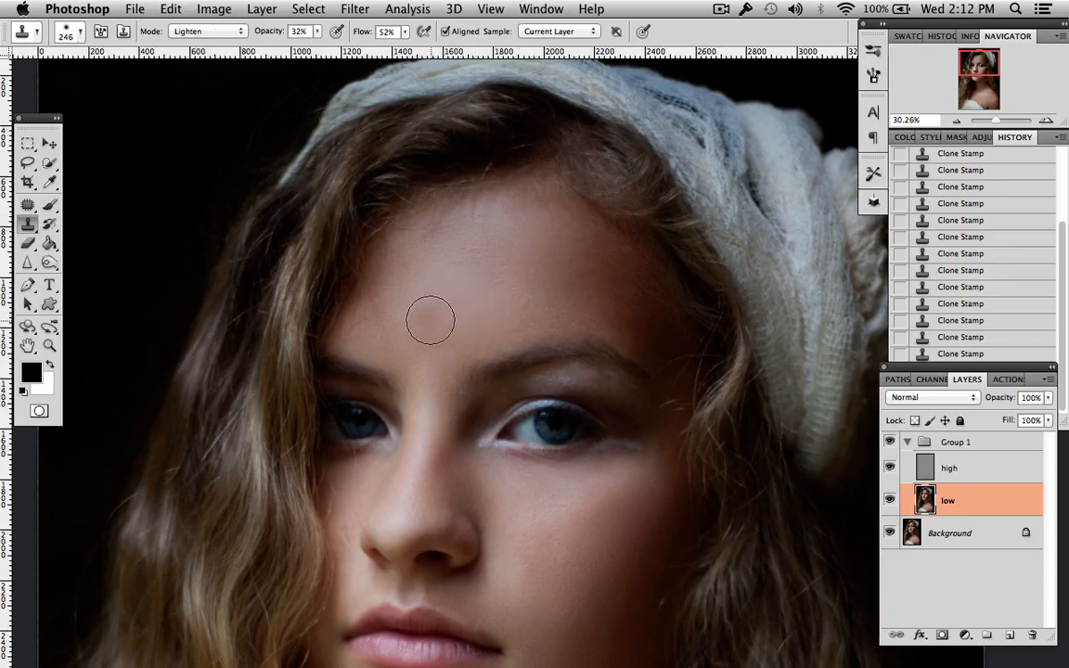
Even out the tone across the lower centre and left-hand side of the forehead with resampled skin, and check the whole portrait
{"action": "left_click", "coordinate": [482, 281], "text": "alt"}
{"action": "mouse_move", "coordinate": [446, 348]}
{"action": "left_mouse_down"}
{"action": "mouse_move", "coordinate": [388, 329]}
{"action": "mouse_move", "coordinate": [376, 295]}
{"action": "mouse_move", "coordinate": [371, 305]}
{"action": "left_mouse_up"}
{"action": "mouse_move", "coordinate": [349, 265]}
{"action": "left_mouse_down"}
{"action": "mouse_move", "coordinate": [406, 263]}
{"action": "mouse_move", "coordinate": [430, 277]}
{"action": "left_mouse_up"}
{"action": "left_click", "coordinate": [447, 267], "text": "alt"}
{"action": "mouse_move", "coordinate": [501, 271]}
{"action": "left_mouse_down"}
{"action": "mouse_move", "coordinate": [539, 277]}
{"action": "mouse_move", "coordinate": [515, 317]}
{"action": "left_mouse_up"}
{"action": "scroll", "coordinate": [716, 312], "scroll_direction": "down", "scroll_amount": 10}
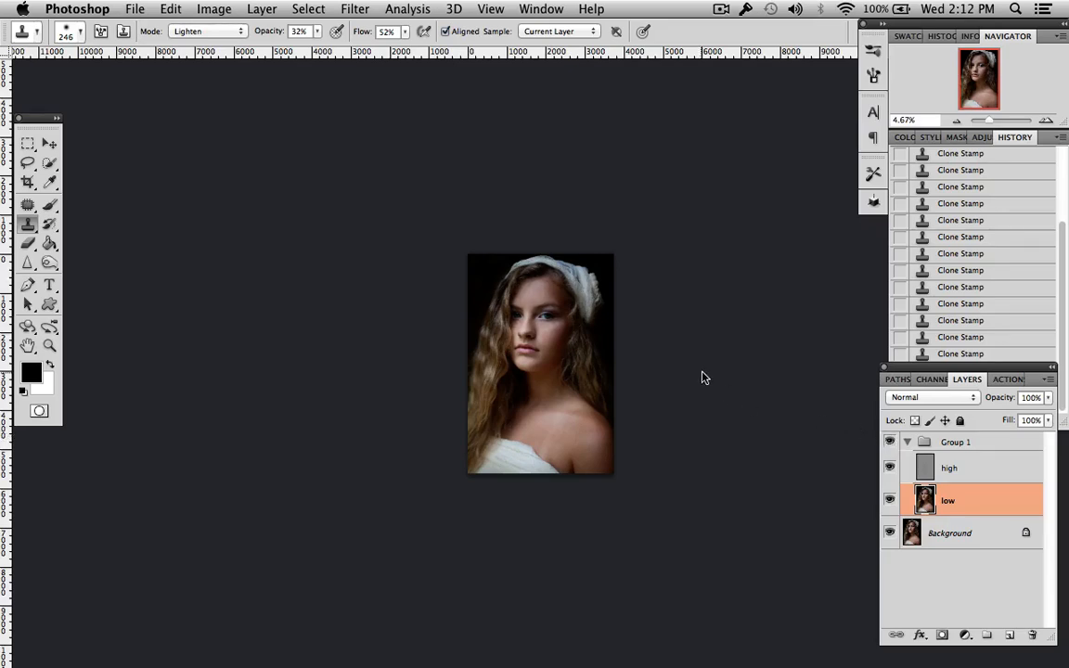
Clone lighter skin over the right-hand cheek and the jaw area beside the mouth at 32% opacity
{"action": "scroll", "coordinate": [707, 377], "scroll_direction": "up", "scroll_amount": 7}
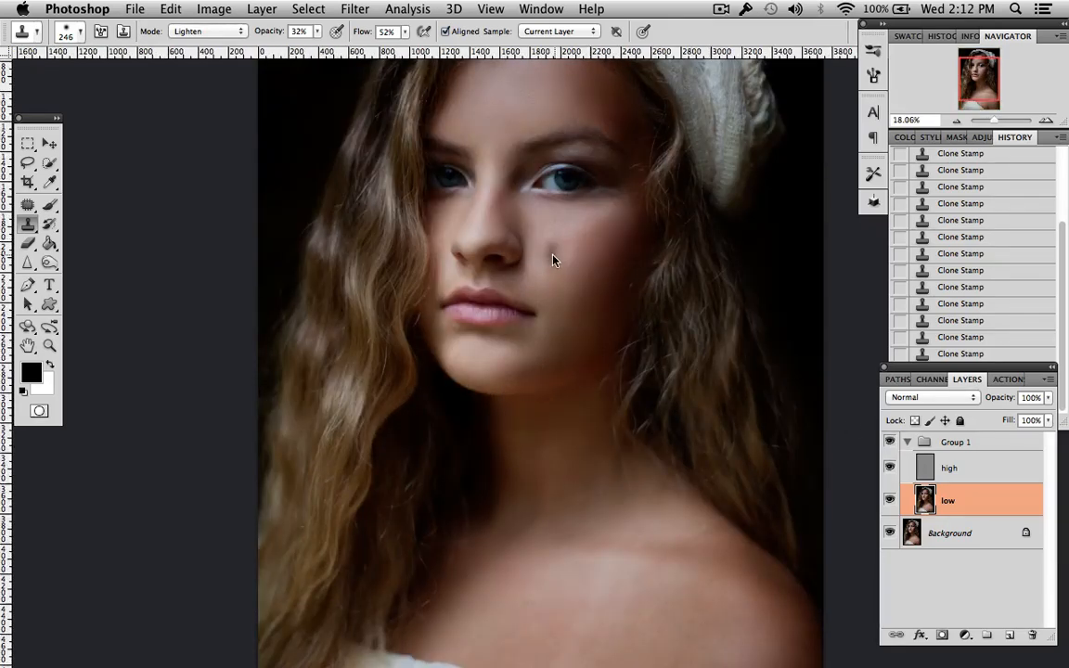
{"action": "left_click", "coordinate": [553, 251]}
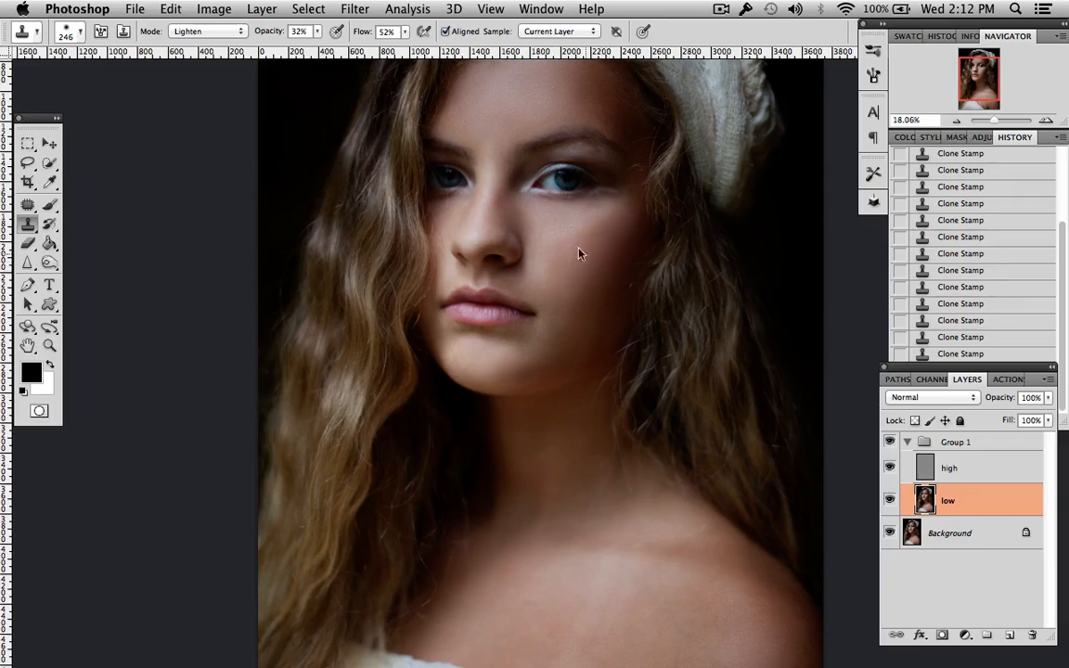
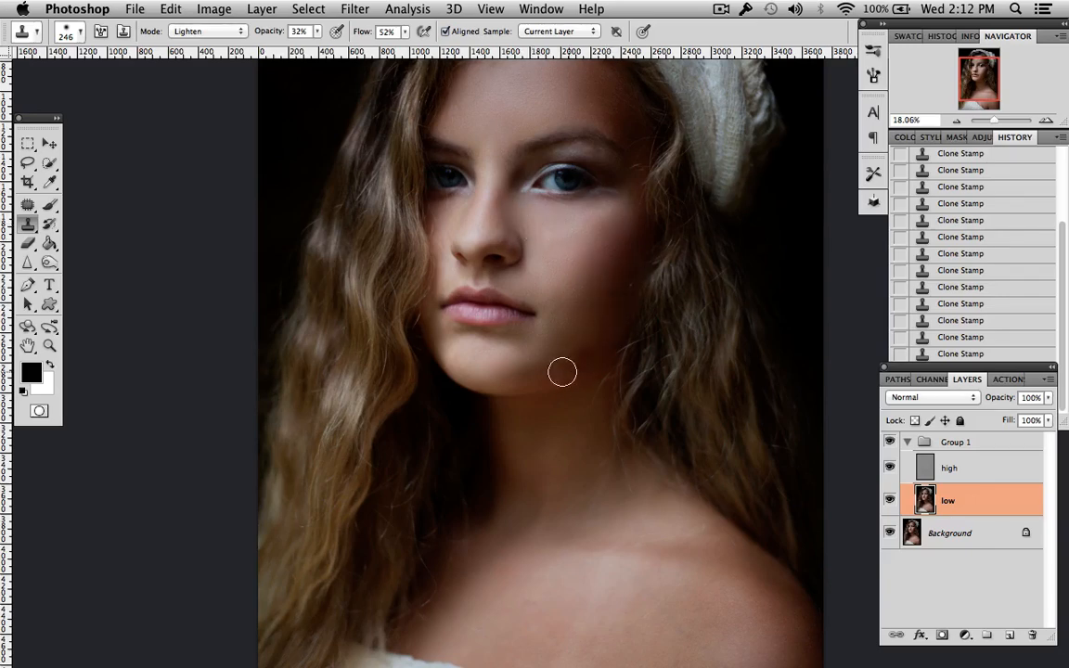
{"action": "left_click_drag", "start_coordinate": [521, 349], "coordinate": [509, 333]}
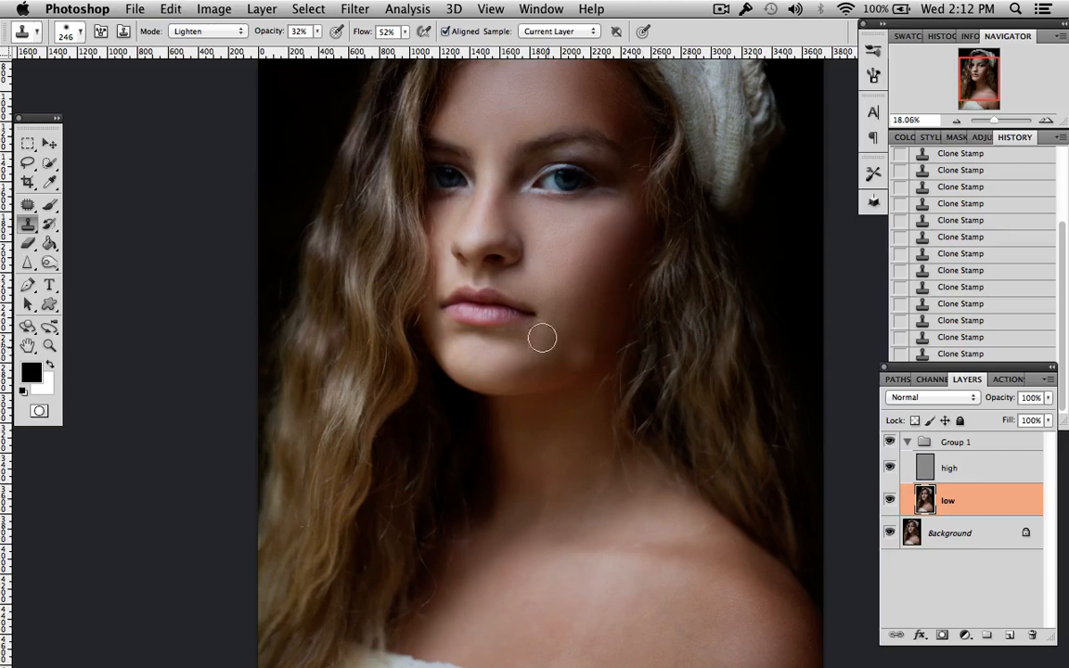
Blend sampled chin skin into the jaw and right-hand cheek at 13% clone opacity, and compare the whole portrait with Group 1 hidden and shown
{"action": "left_click", "coordinate": [316, 31]}
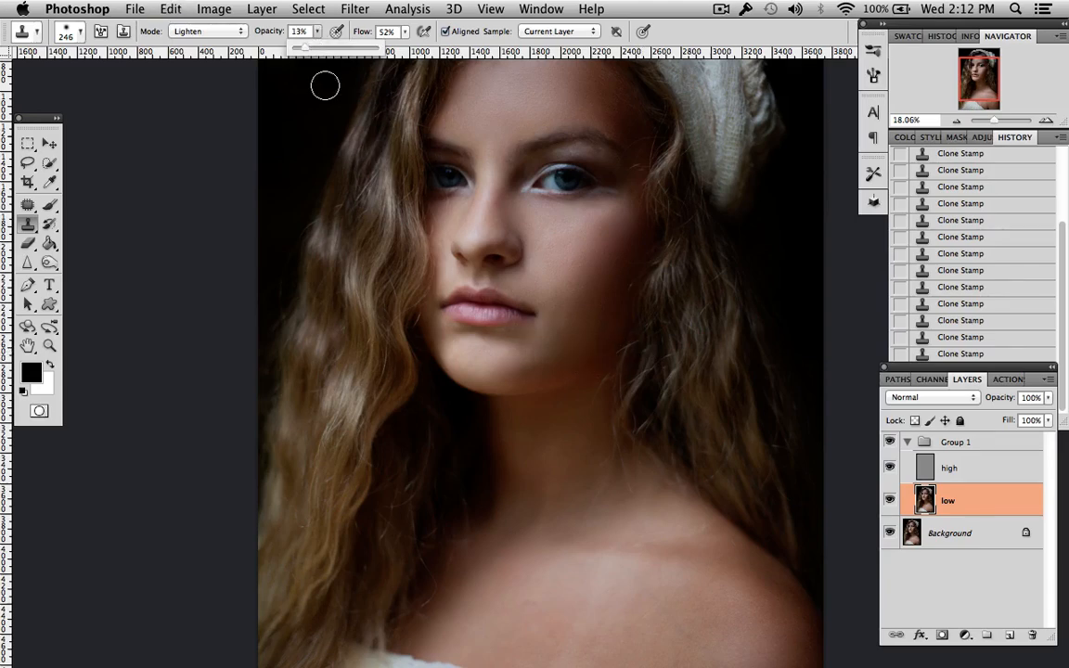
{"action": "left_click", "coordinate": [493, 361], "text": "alt"}
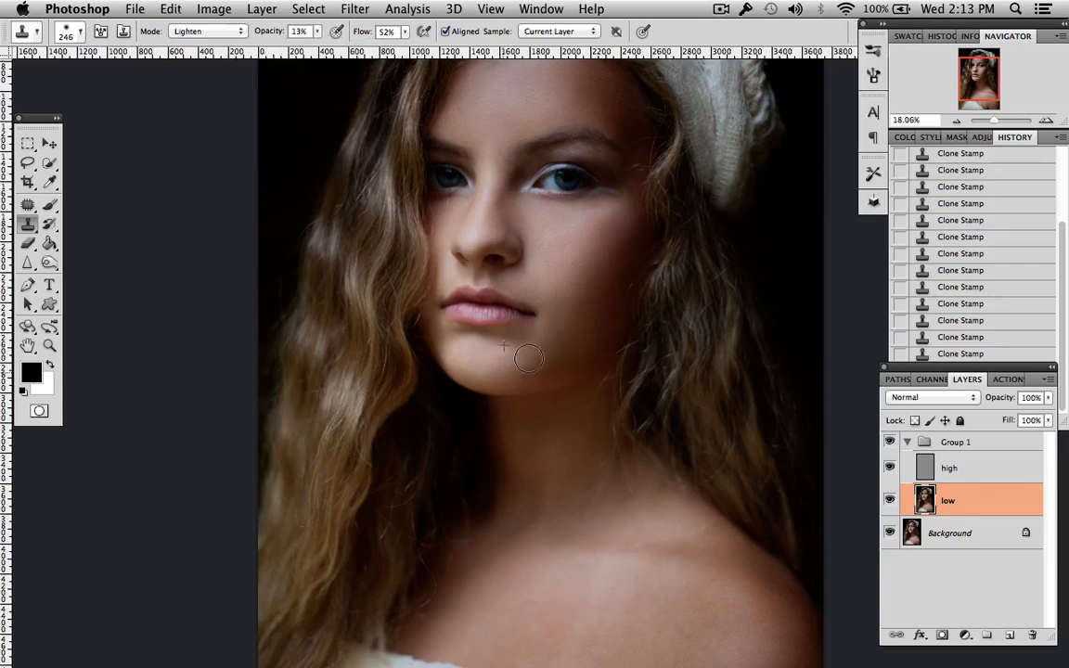
{"action": "mouse_move", "coordinate": [529, 340]}
{"action": "left_mouse_down"}
{"action": "mouse_move", "coordinate": [531, 353]}
{"action": "mouse_move", "coordinate": [513, 351]}
{"action": "mouse_move", "coordinate": [541, 323]}
{"action": "mouse_move", "coordinate": [555, 328]}
{"action": "left_mouse_up"}
{"action": "left_click", "coordinate": [503, 354], "text": "alt"}
{"action": "left_click_drag", "start_coordinate": [603, 246], "coordinate": [595, 265]}
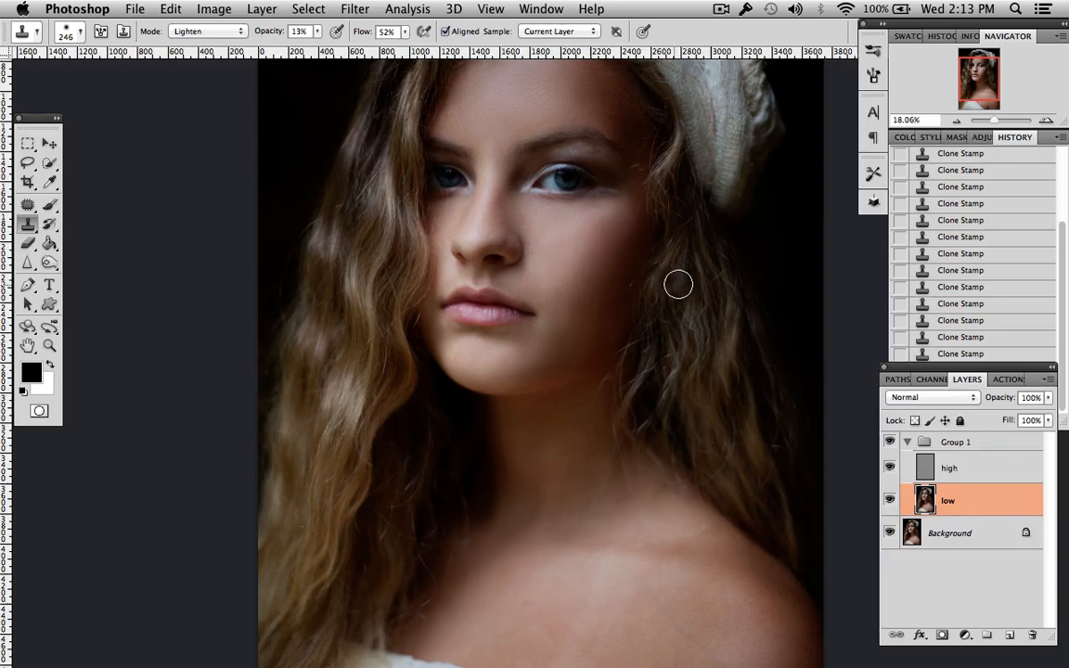
{"action": "scroll", "coordinate": [681, 276], "scroll_direction": "down", "scroll_amount": 5}
{"action": "scroll", "coordinate": [678, 271], "scroll_direction": "up", "scroll_amount": 1}
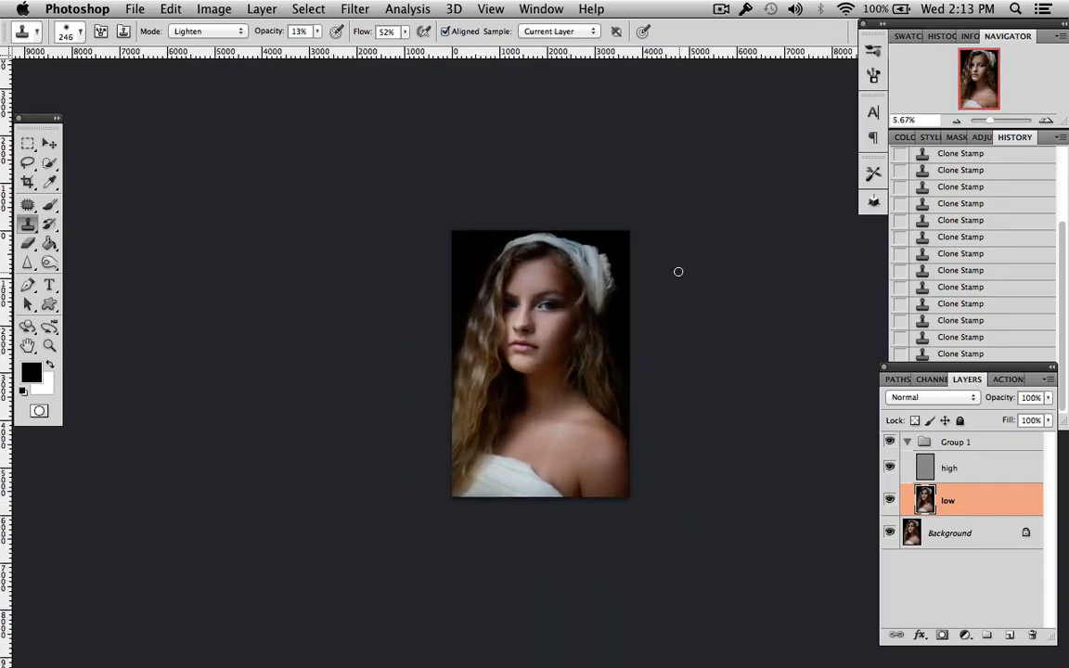
{"action": "left_click", "coordinate": [892, 444]}
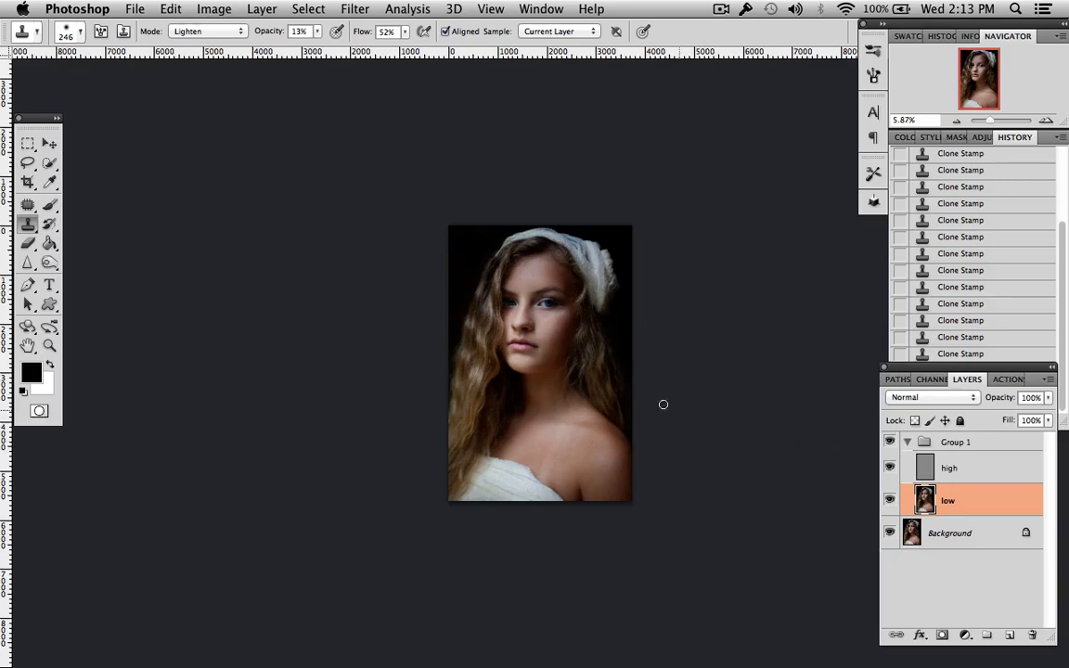
Patch the long diagonal streak on the chest above the dress with smoother skin beside it using the Patch tool, and deselect
{"action": "scroll", "coordinate": [630, 397], "scroll_direction": "up", "scroll_amount": 7}
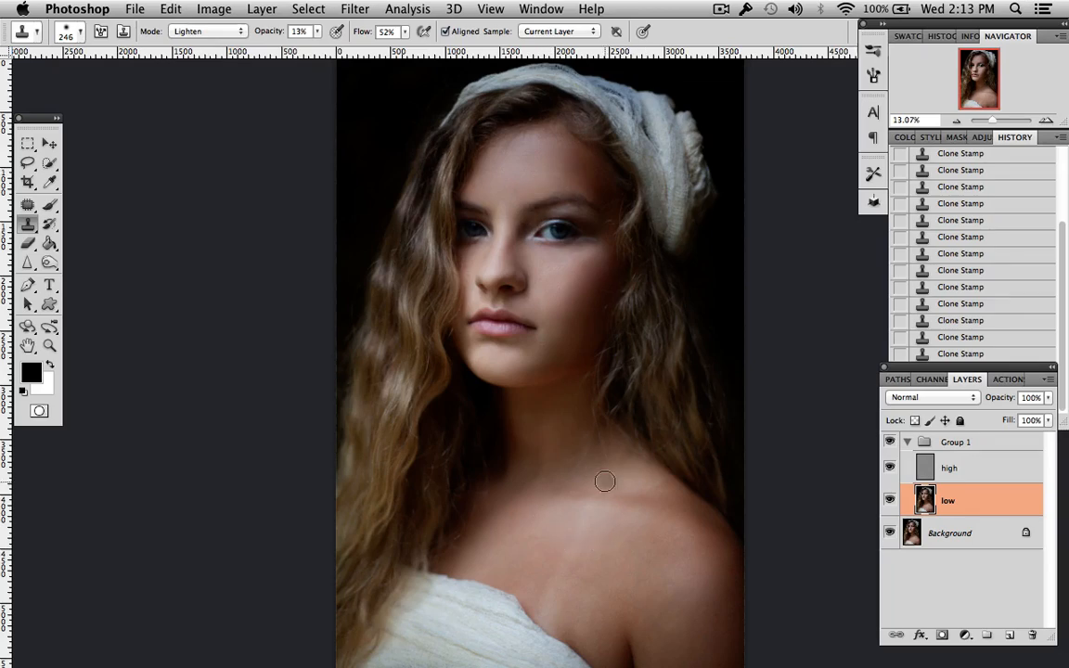
{"action": "scroll", "coordinate": [605, 473], "scroll_direction": "up", "scroll_amount": 5}
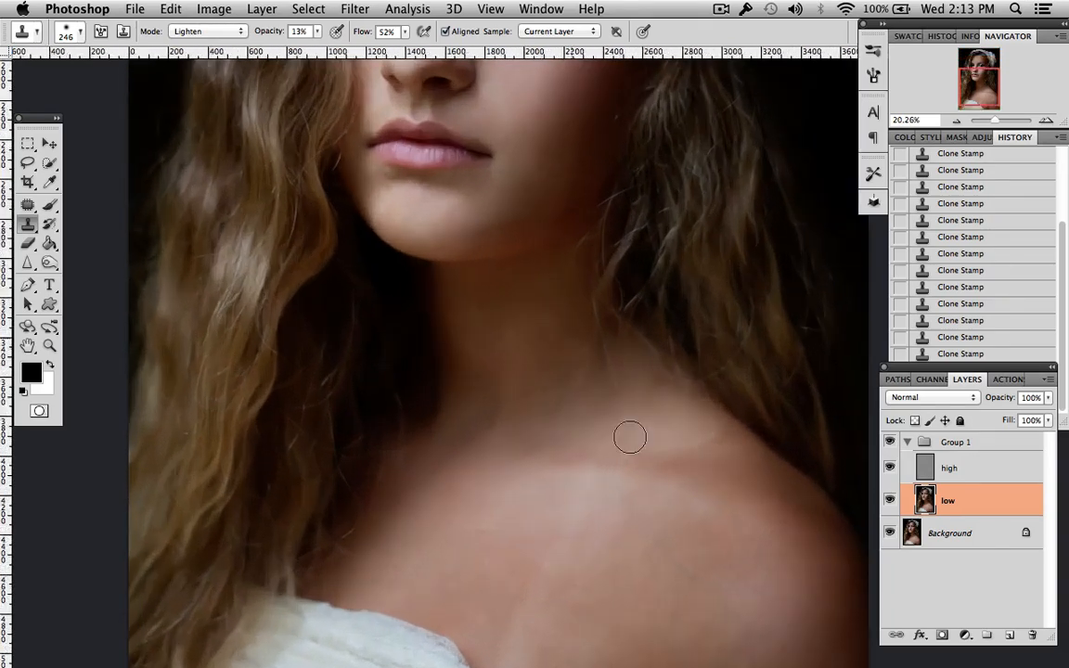
{"action": "scroll", "coordinate": [630, 437], "scroll_direction": "up", "scroll_amount": 1}
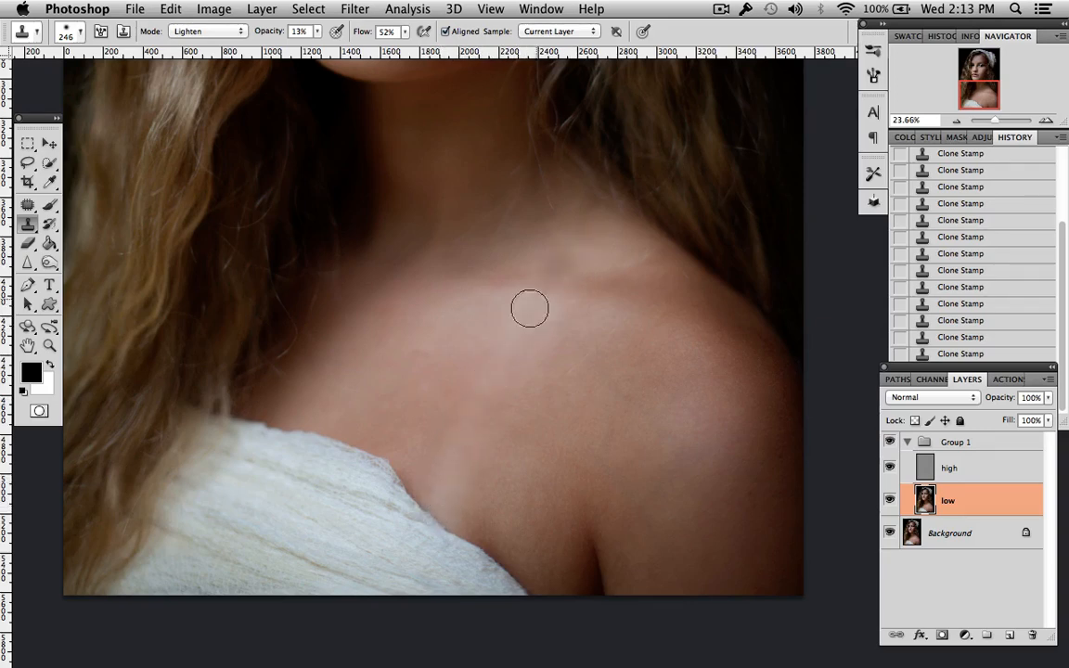
{"action": "left_click", "coordinate": [28, 206]}
{"action": "left_click_drag", "start_coordinate": [29, 206], "coordinate": [93, 222]}
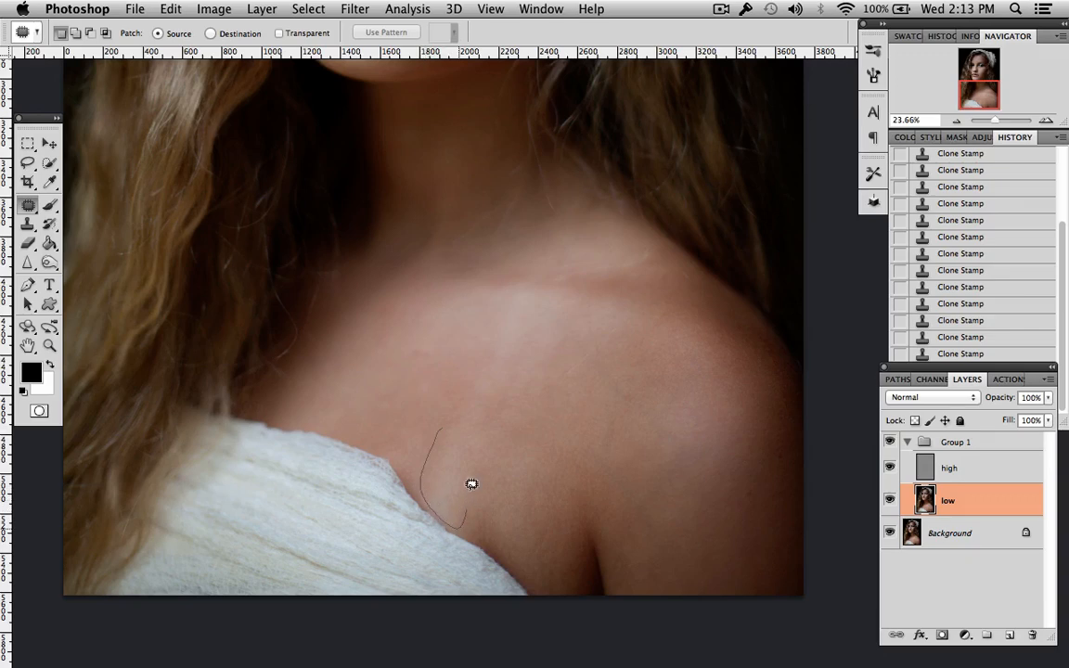
{"action": "left_click_drag", "start_coordinate": [506, 298], "coordinate": [504, 300]}
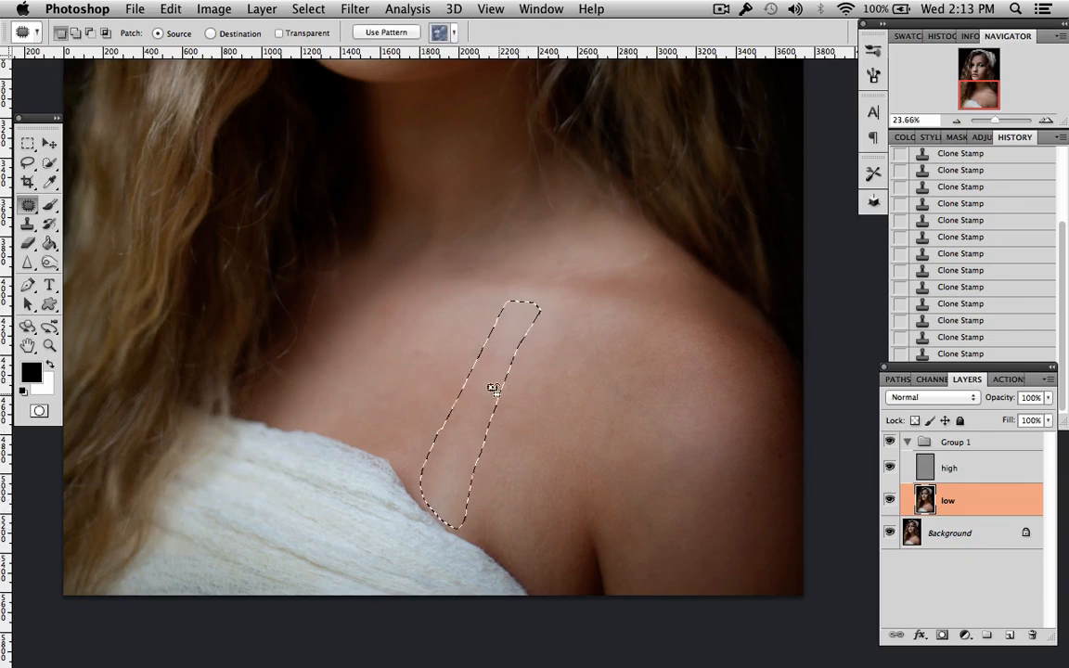
{"action": "left_click_drag", "start_coordinate": [489, 381], "coordinate": [536, 406]}
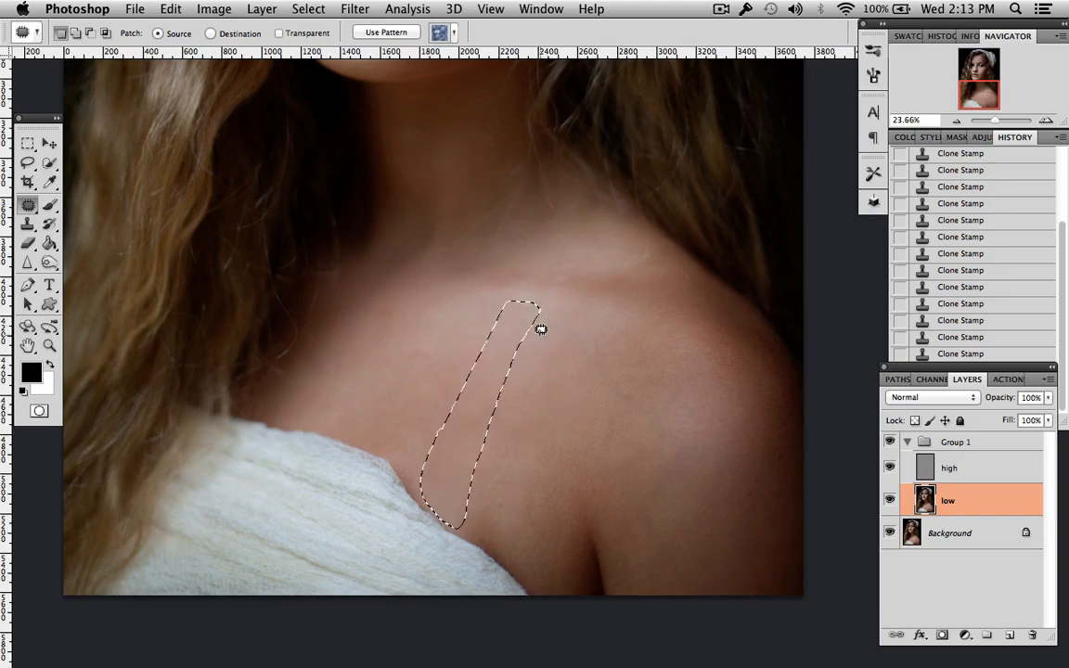
{"action": "key", "text": "ctrl+d"}
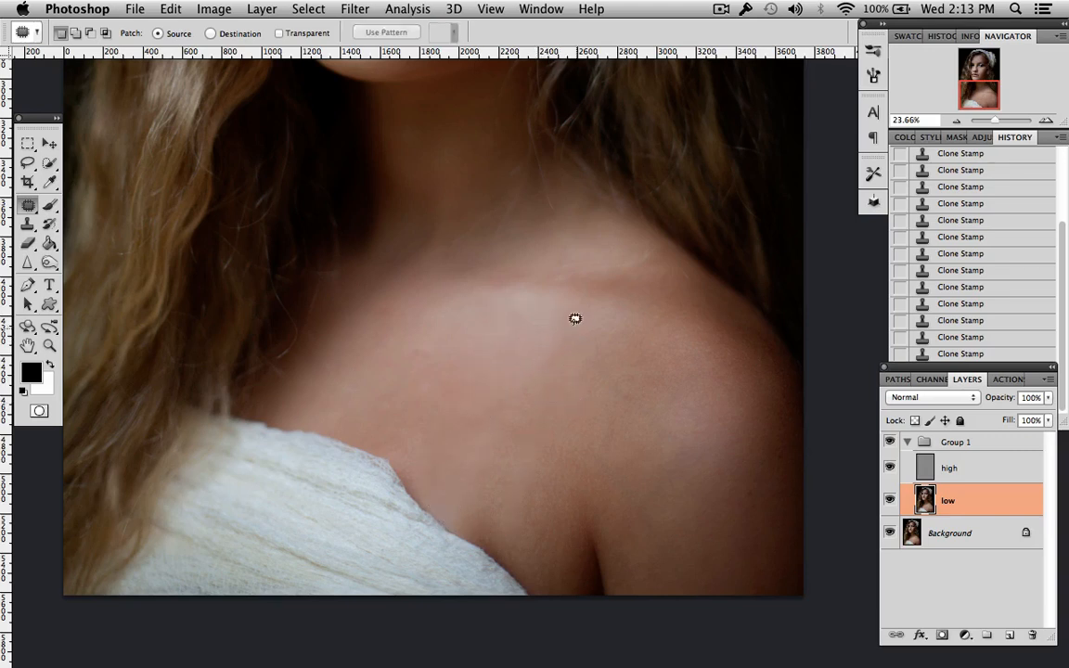
Compare the portrait with and without the retouching in Group 1 by toggling the group's visibility
{"action": "left_click", "coordinate": [889, 443]}
{"action": "left_click", "coordinate": [890, 442]}
{"action": "left_click", "coordinate": [889, 443]}
{"action": "left_click", "coordinate": [890, 443]}
Even out the blotchy tones on the upper chest near the hair with the Patch tool on the low layer
{"action": "mouse_move", "coordinate": [501, 424]}
{"action": "left_mouse_down"}
{"action": "mouse_move", "coordinate": [469, 424]}
{"action": "mouse_move", "coordinate": [480, 360]}
{"action": "mouse_move", "coordinate": [423, 348]}
{"action": "left_mouse_up"}
{"action": "key", "text": "ctrl+d"}
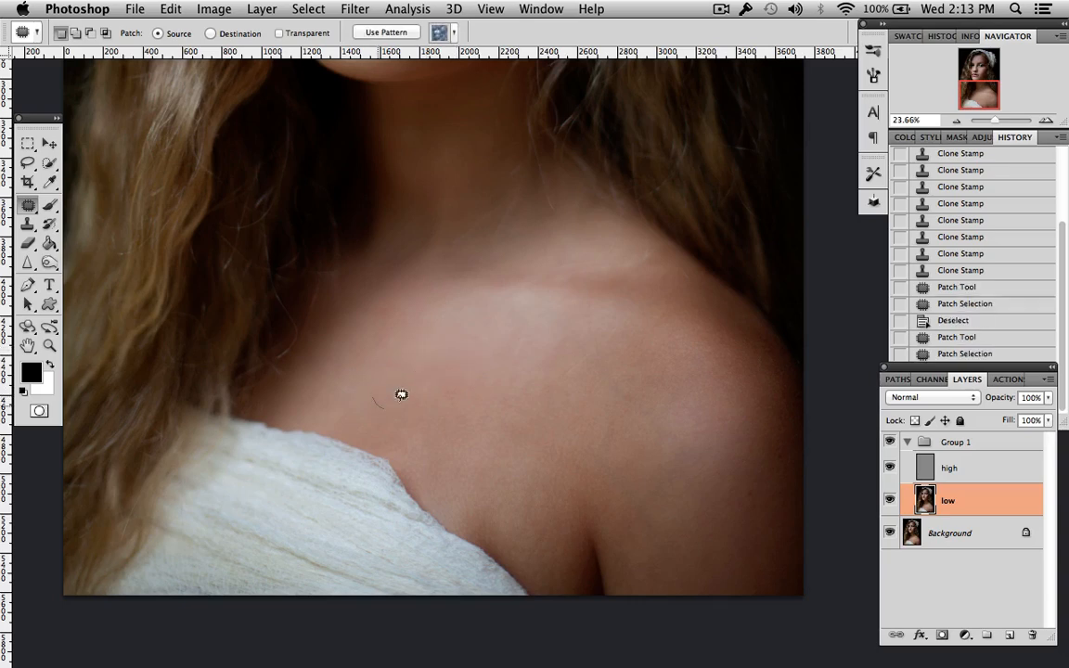
{"action": "left_click_drag", "start_coordinate": [401, 394], "coordinate": [379, 382]}
{"action": "left_click_drag", "start_coordinate": [385, 390], "coordinate": [382, 349]}
{"action": "mouse_move", "coordinate": [380, 323]}
{"action": "left_mouse_down"}
{"action": "mouse_move", "coordinate": [394, 318]}
{"action": "mouse_move", "coordinate": [382, 320]}
{"action": "left_mouse_up"}
{"action": "left_click_drag", "start_coordinate": [384, 339], "coordinate": [381, 299]}
{"action": "left_click_drag", "start_coordinate": [379, 300], "coordinate": [382, 299]}
{"action": "left_click_drag", "start_coordinate": [391, 311], "coordinate": [422, 322]}
Patch the uneven skin at the centre of the chest and along the collarbone near the shoulder
{"action": "mouse_move", "coordinate": [449, 375]}
{"action": "left_mouse_down"}
{"action": "mouse_move", "coordinate": [453, 408]}
{"action": "mouse_move", "coordinate": [447, 375]}
{"action": "left_mouse_up"}
{"action": "left_click_drag", "start_coordinate": [460, 381], "coordinate": [491, 369]}
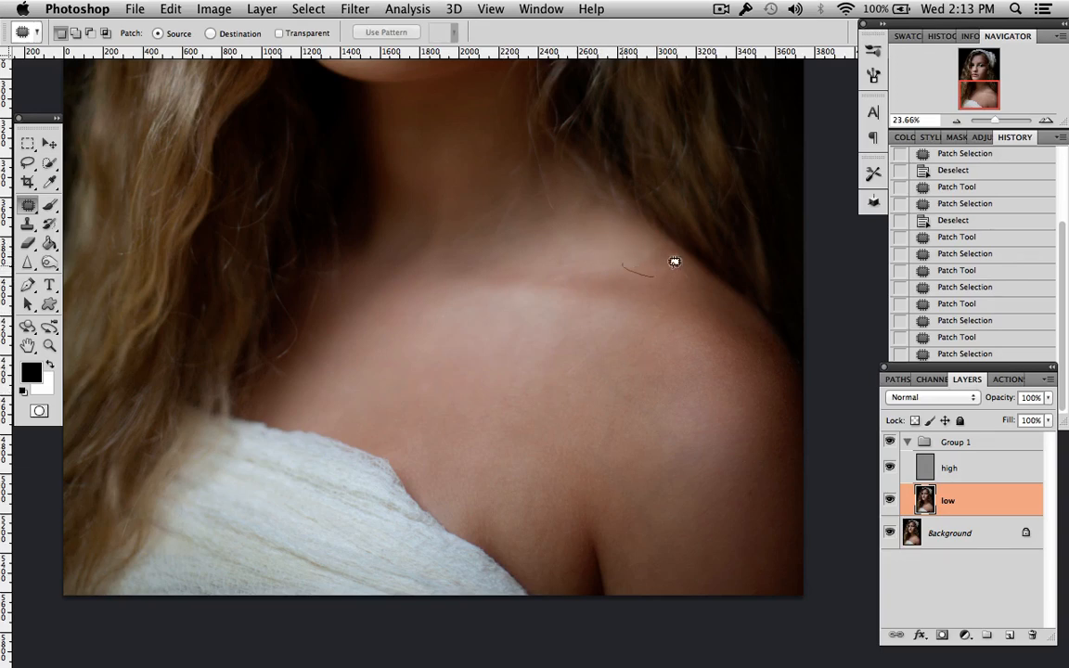
{"action": "mouse_move", "coordinate": [675, 261]}
{"action": "left_mouse_down"}
{"action": "mouse_move", "coordinate": [640, 266]}
{"action": "mouse_move", "coordinate": [626, 231]}
{"action": "mouse_move", "coordinate": [603, 219]}
{"action": "left_mouse_up"}
{"action": "key", "text": "ctrl+d"}
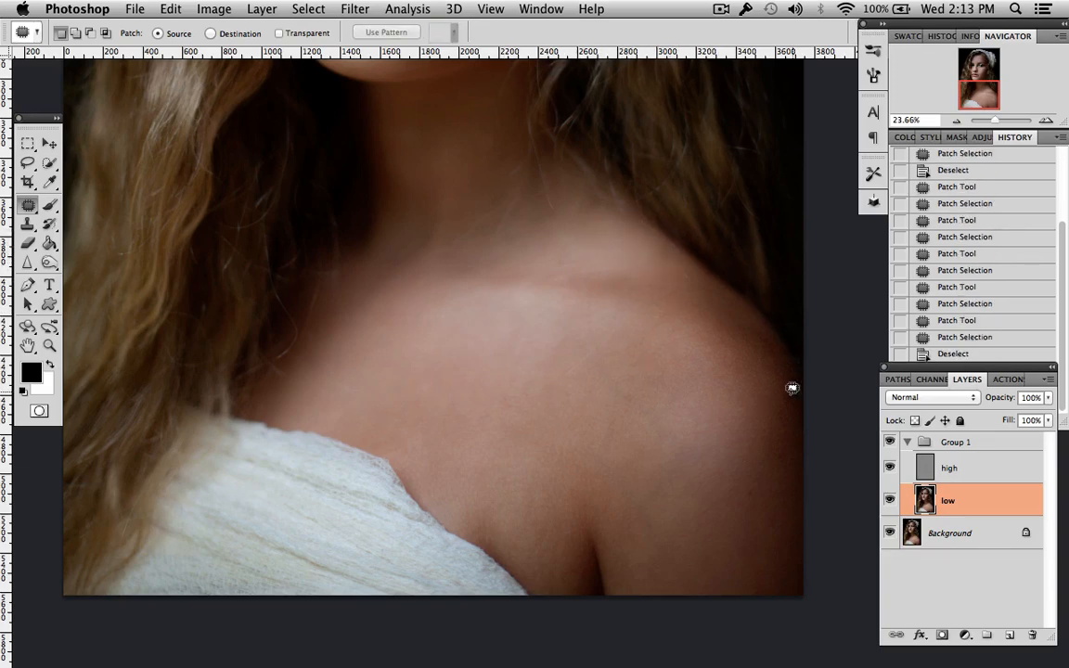
Patch the tonal transitions across the front of the shoulder using neighbouring smooth skin
{"action": "mouse_move", "coordinate": [611, 399]}
{"action": "left_mouse_down"}
{"action": "mouse_move", "coordinate": [614, 388]}
{"action": "mouse_move", "coordinate": [650, 429]}
{"action": "left_mouse_up"}
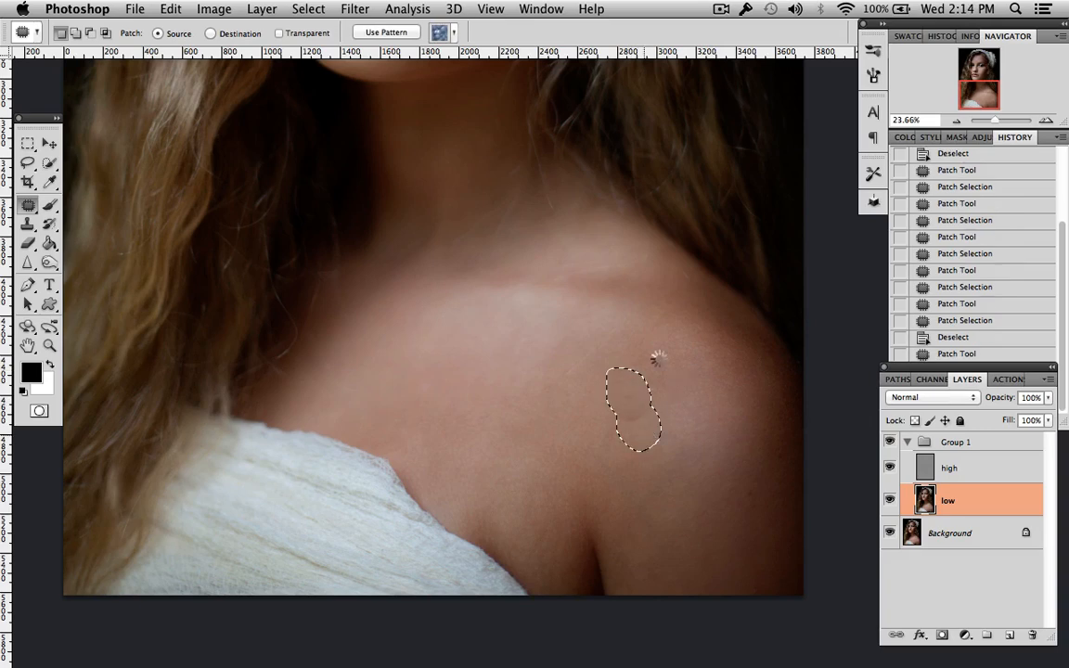
{"action": "key", "text": "super+d"}
{"action": "mouse_move", "coordinate": [658, 359]}
{"action": "left_mouse_down"}
{"action": "mouse_move", "coordinate": [671, 363]}
{"action": "mouse_move", "coordinate": [663, 360]}
{"action": "left_mouse_up"}
{"action": "left_click_drag", "start_coordinate": [676, 374], "coordinate": [703, 387]}
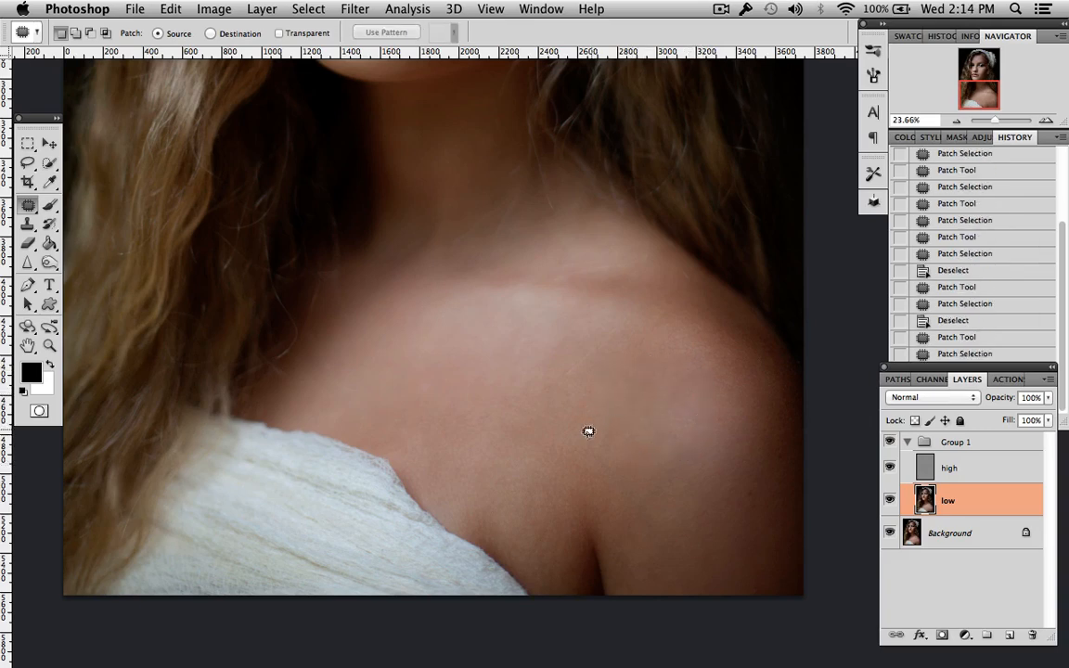
{"action": "mouse_move", "coordinate": [589, 431]}
{"action": "left_mouse_down"}
{"action": "mouse_move", "coordinate": [614, 463]}
{"action": "mouse_move", "coordinate": [615, 494]}
{"action": "left_mouse_up"}
{"action": "mouse_move", "coordinate": [695, 443]}
{"action": "left_mouse_down"}
{"action": "mouse_move", "coordinate": [702, 480]}
{"action": "mouse_move", "coordinate": [710, 459]}
{"action": "left_mouse_up"}
{"action": "left_click_drag", "start_coordinate": [707, 461], "coordinate": [723, 414]}
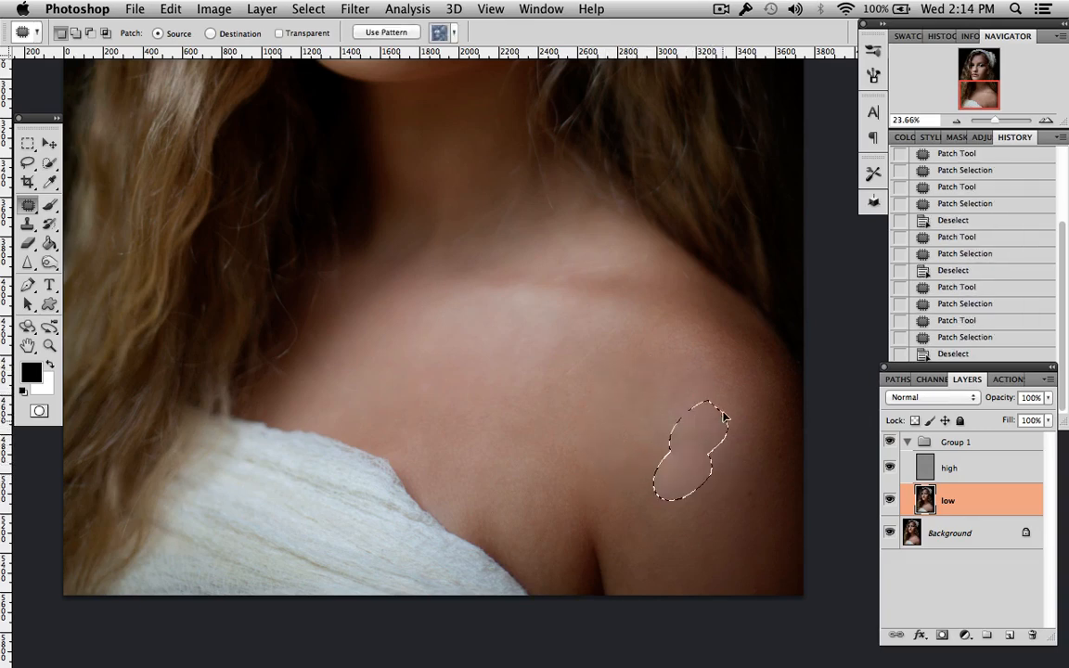
Smooth the upper arm beside the armpit crease by patching its dark areas with nearby skin
{"action": "mouse_move", "coordinate": [637, 502]}
{"action": "left_mouse_down"}
{"action": "mouse_move", "coordinate": [658, 497]}
{"action": "mouse_move", "coordinate": [672, 472]}
{"action": "left_mouse_up"}
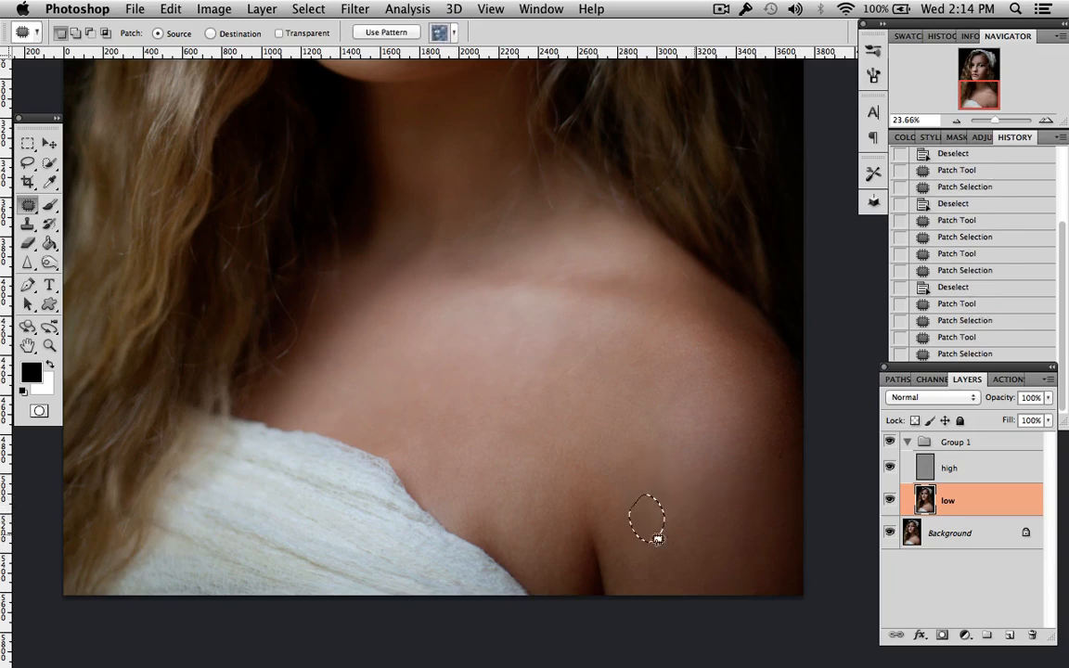
{"action": "key", "text": "super+d"}
{"action": "mouse_move", "coordinate": [633, 562]}
{"action": "left_mouse_down"}
{"action": "mouse_move", "coordinate": [658, 586]}
{"action": "mouse_move", "coordinate": [646, 545]}
{"action": "mouse_move", "coordinate": [699, 555]}
{"action": "left_mouse_up"}
{"action": "key", "text": "super+d"}
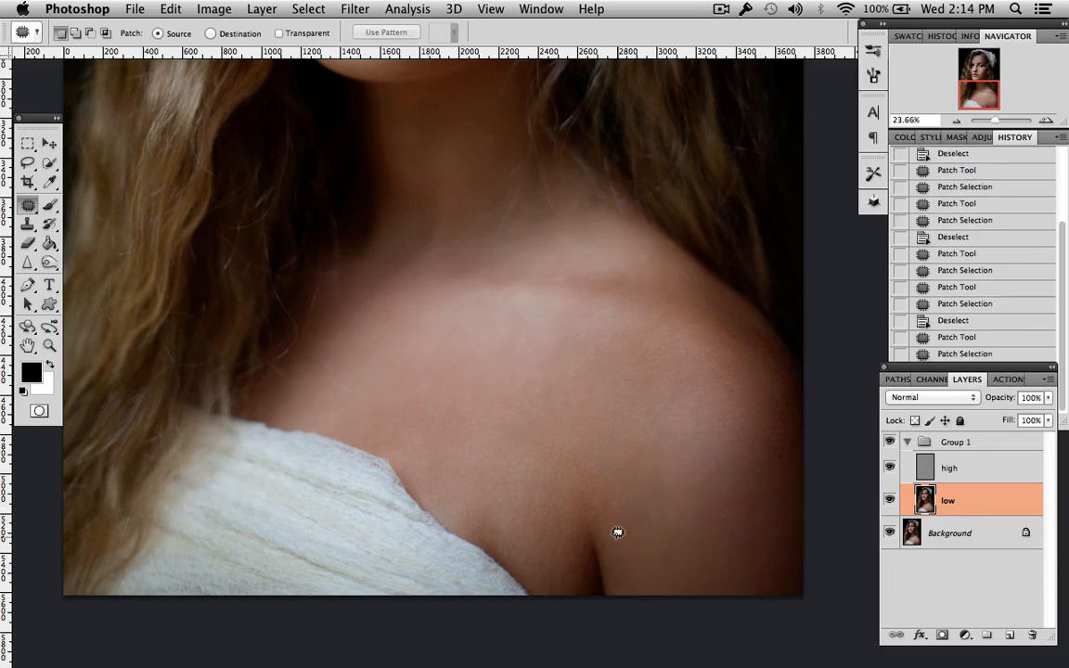
{"action": "mouse_move", "coordinate": [618, 533]}
{"action": "left_mouse_down"}
{"action": "mouse_move", "coordinate": [639, 556]}
{"action": "mouse_move", "coordinate": [679, 560]}
{"action": "left_mouse_up"}
{"action": "left_click_drag", "start_coordinate": [638, 509], "coordinate": [644, 487]}
{"action": "left_click_drag", "start_coordinate": [648, 502], "coordinate": [688, 516]}
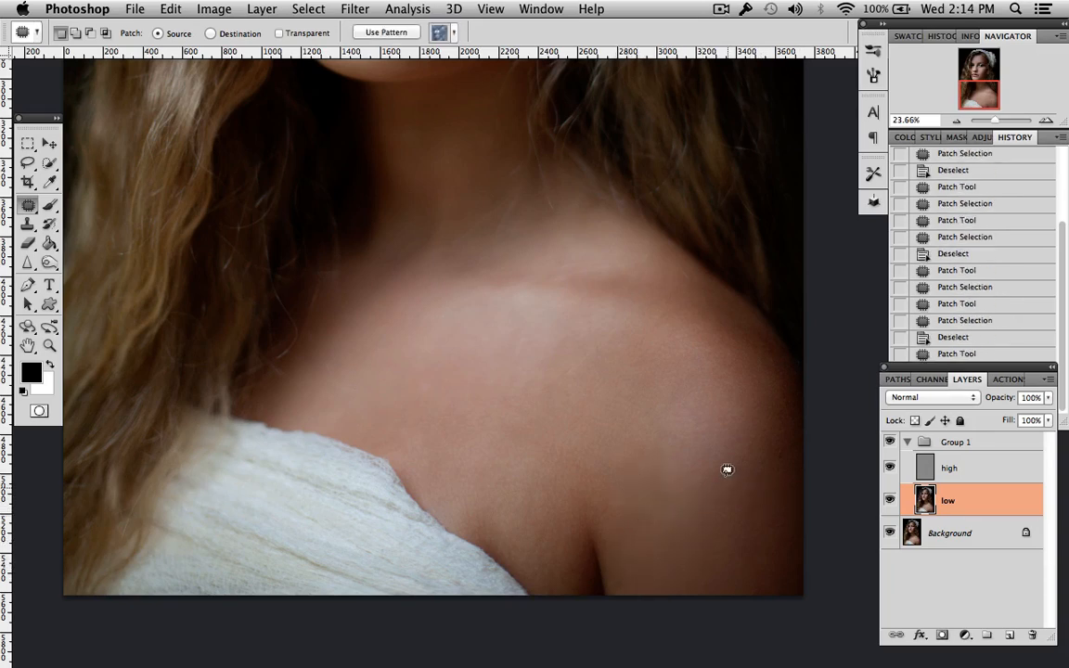
{"action": "key", "text": "super+d"}
Patch the uneven shadows and tones on the neck below the chin on the low layer
{"action": "scroll", "coordinate": [630, 349], "scroll_direction": "up", "scroll_amount": 3}
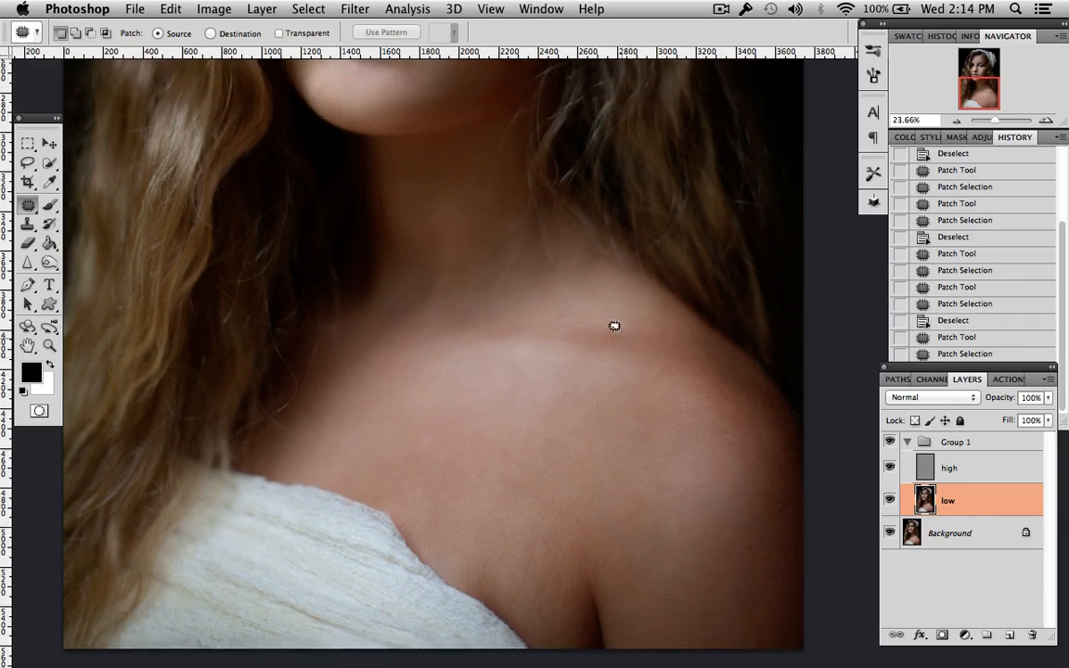
{"action": "mouse_move", "coordinate": [475, 200]}
{"action": "left_mouse_down"}
{"action": "mouse_move", "coordinate": [489, 155]}
{"action": "mouse_move", "coordinate": [508, 166]}
{"action": "left_mouse_up"}
{"action": "key", "text": "super+d"}
{"action": "mouse_move", "coordinate": [413, 170]}
{"action": "left_mouse_down"}
{"action": "mouse_move", "coordinate": [397, 175]}
{"action": "mouse_move", "coordinate": [436, 253]}
{"action": "left_mouse_up"}
{"action": "key", "text": "super+d"}
{"action": "mouse_move", "coordinate": [423, 208]}
{"action": "left_mouse_down"}
{"action": "mouse_move", "coordinate": [401, 217]}
{"action": "mouse_move", "coordinate": [470, 181]}
{"action": "mouse_move", "coordinate": [444, 191]}
{"action": "mouse_move", "coordinate": [509, 191]}
{"action": "left_mouse_up"}
{"action": "key", "text": "super+d"}
{"action": "key", "text": "super+d"}
{"action": "mouse_move", "coordinate": [411, 183]}
{"action": "left_mouse_down"}
{"action": "mouse_move", "coordinate": [399, 160]}
{"action": "mouse_move", "coordinate": [431, 151]}
{"action": "mouse_move", "coordinate": [394, 176]}
{"action": "left_mouse_up"}
{"action": "key", "text": "super+d"}
{"action": "key", "text": "super+d"}
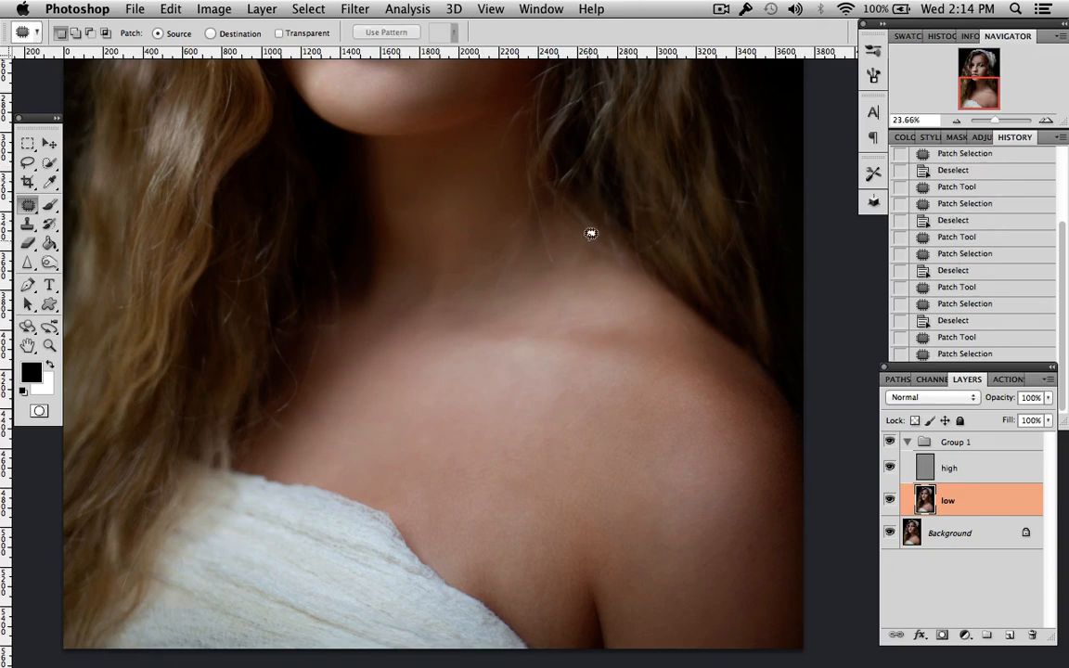
Check the whole portrait before and after retouching by hiding and showing Group 1
{"action": "scroll", "coordinate": [593, 228], "scroll_direction": "down", "scroll_amount": 8}
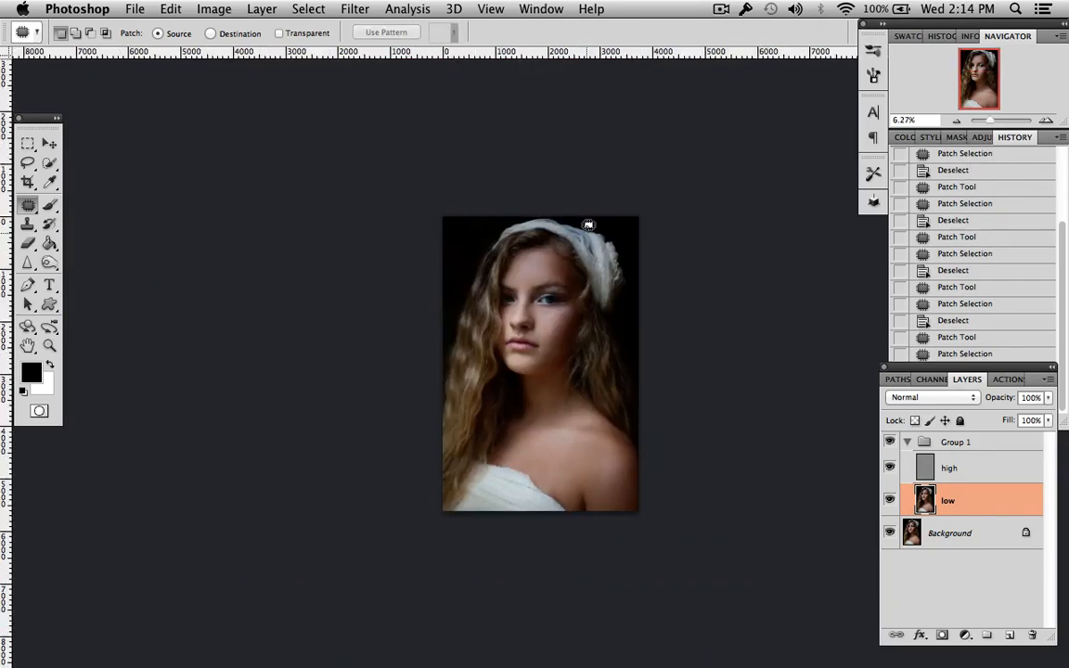
{"action": "left_click", "coordinate": [889, 443]}
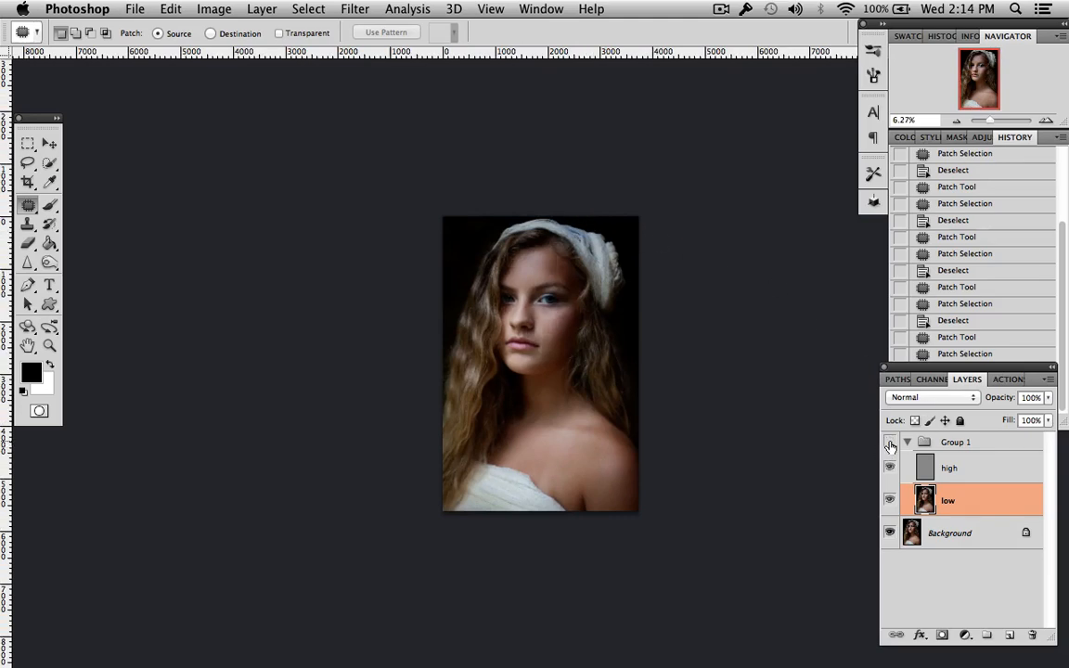
{"action": "left_click", "coordinate": [889, 443]}
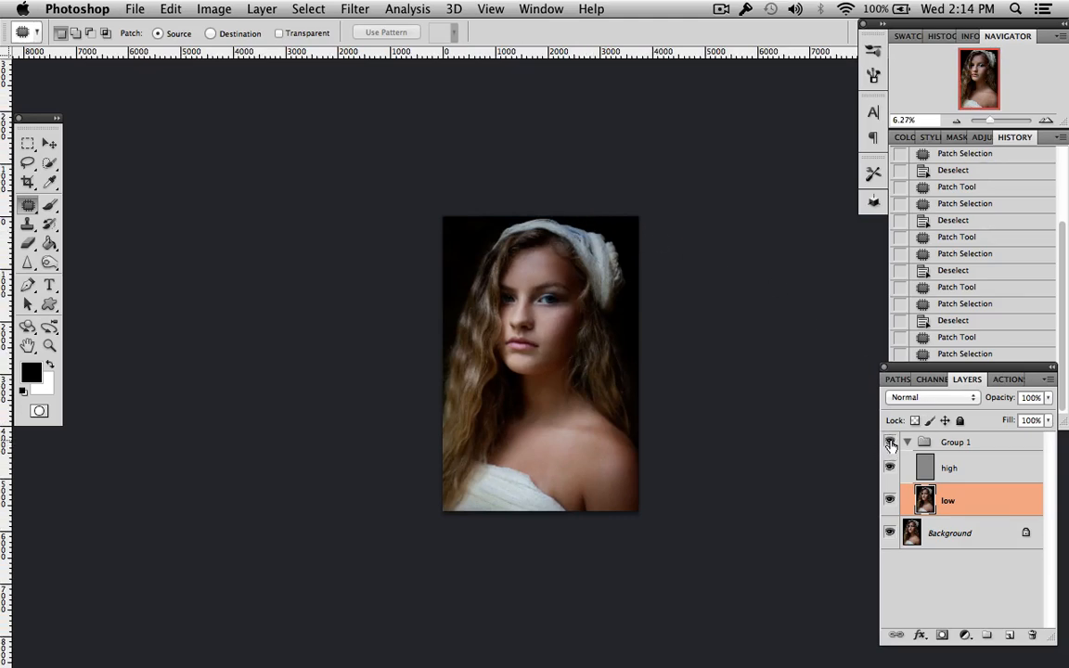
{"action": "left_click", "coordinate": [889, 444]}
{"action": "left_click", "coordinate": [889, 444]}
Patch the cheek areas beside the nose and directly under the brighter eye with smoother cheek skin
{"action": "scroll", "coordinate": [713, 327], "scroll_direction": "up", "scroll_amount": 8}
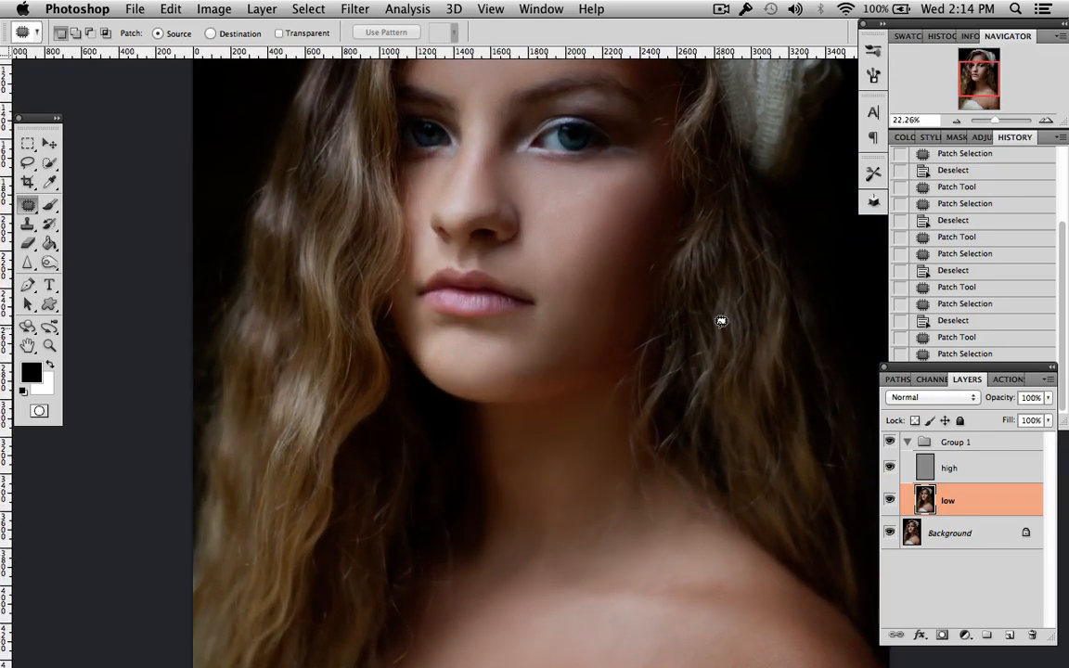
{"action": "scroll", "coordinate": [721, 321], "scroll_direction": "up", "scroll_amount": 3}
{"action": "scroll", "coordinate": [721, 321], "scroll_direction": "up", "scroll_amount": 3}
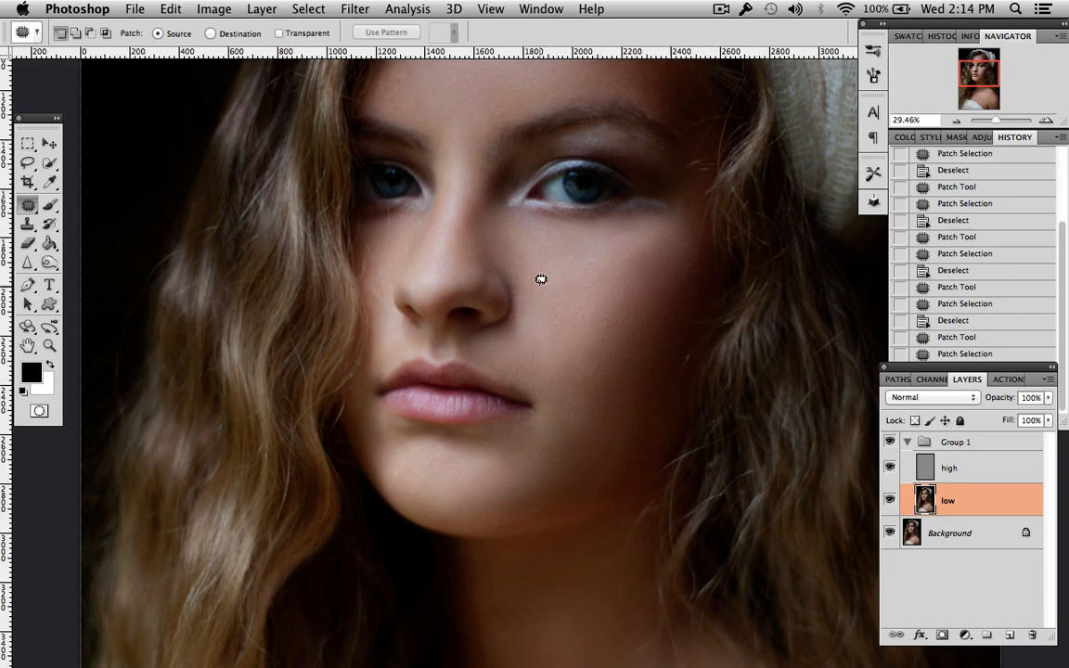
{"action": "mouse_move", "coordinate": [590, 275]}
{"action": "left_mouse_down"}
{"action": "mouse_move", "coordinate": [566, 264]}
{"action": "mouse_move", "coordinate": [618, 288]}
{"action": "left_mouse_up"}
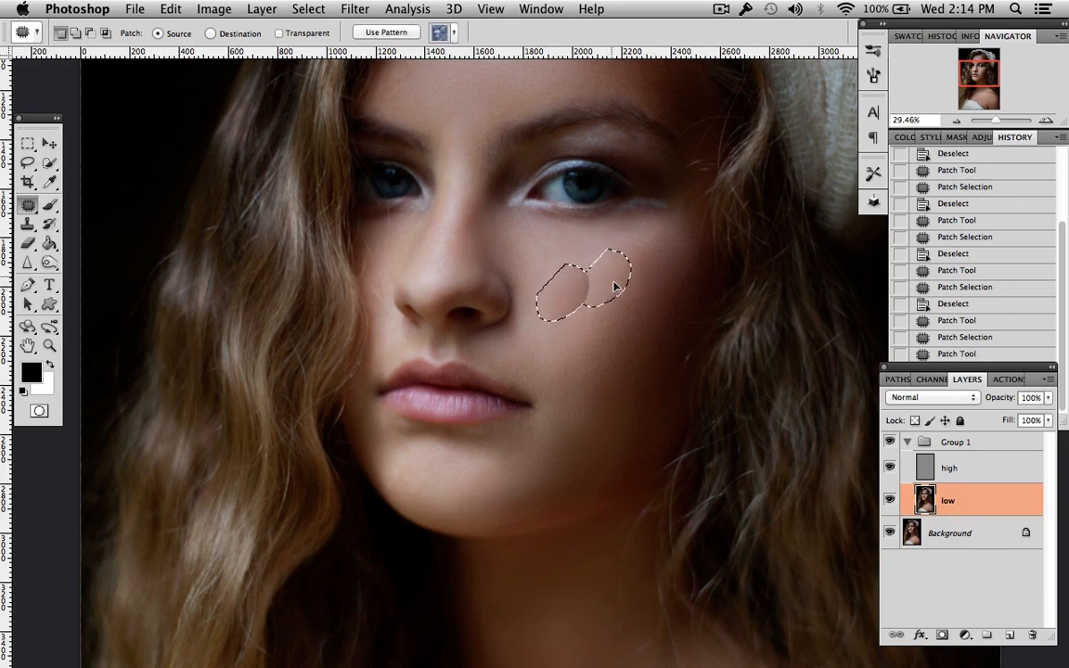
{"action": "left_click", "coordinate": [631, 279]}
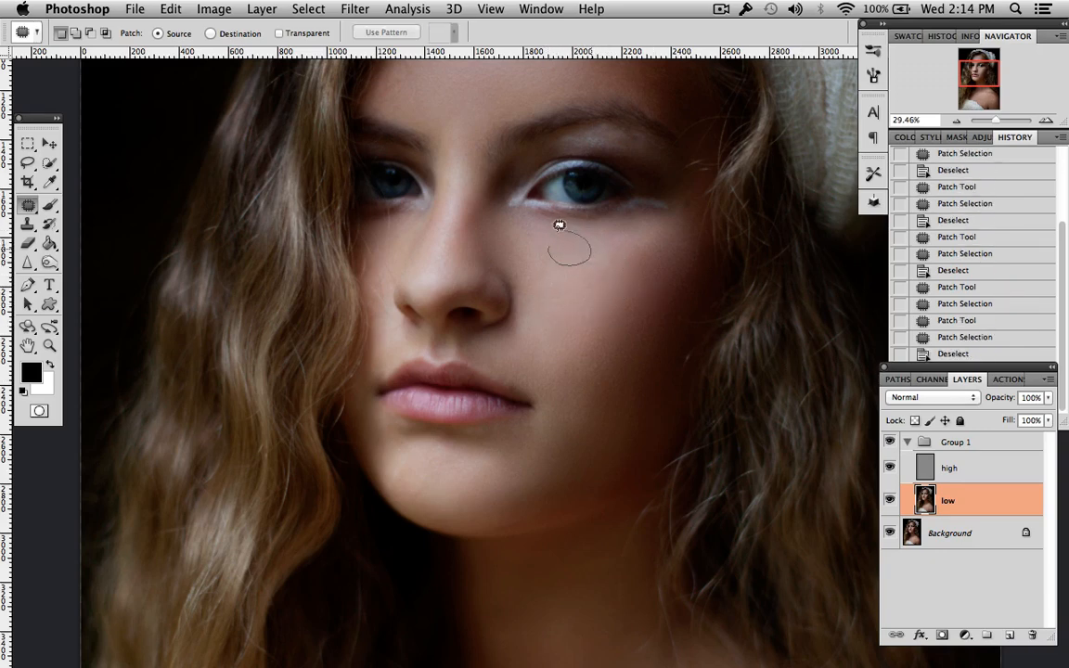
{"action": "left_click_drag", "start_coordinate": [560, 225], "coordinate": [549, 243]}
{"action": "left_click_drag", "start_coordinate": [577, 252], "coordinate": [609, 267]}
{"action": "left_click", "coordinate": [608, 264]}
Blend the tones of the middle and lower cheek, from beside the nose down towards the mouth, with patches
{"action": "mouse_move", "coordinate": [533, 273]}
{"action": "left_mouse_down"}
{"action": "mouse_move", "coordinate": [546, 250]}
{"action": "mouse_move", "coordinate": [614, 283]}
{"action": "left_mouse_up"}
{"action": "left_click", "coordinate": [620, 277]}
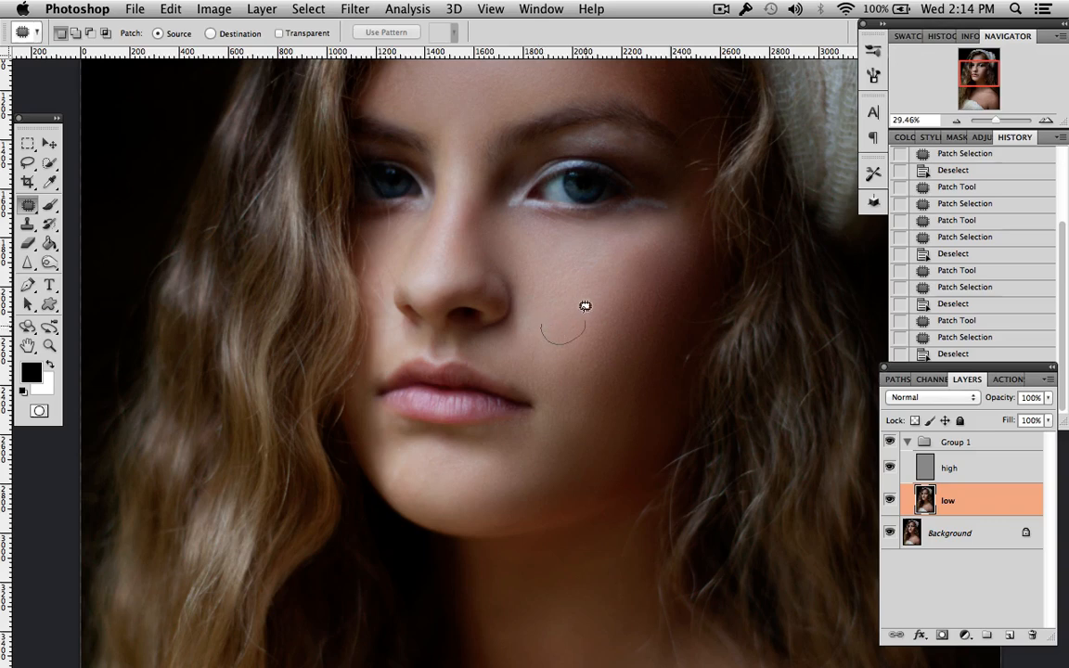
{"action": "mouse_move", "coordinate": [584, 306]}
{"action": "left_mouse_down"}
{"action": "mouse_move", "coordinate": [546, 321]}
{"action": "mouse_move", "coordinate": [615, 301]}
{"action": "left_mouse_up"}
{"action": "left_click", "coordinate": [594, 351]}
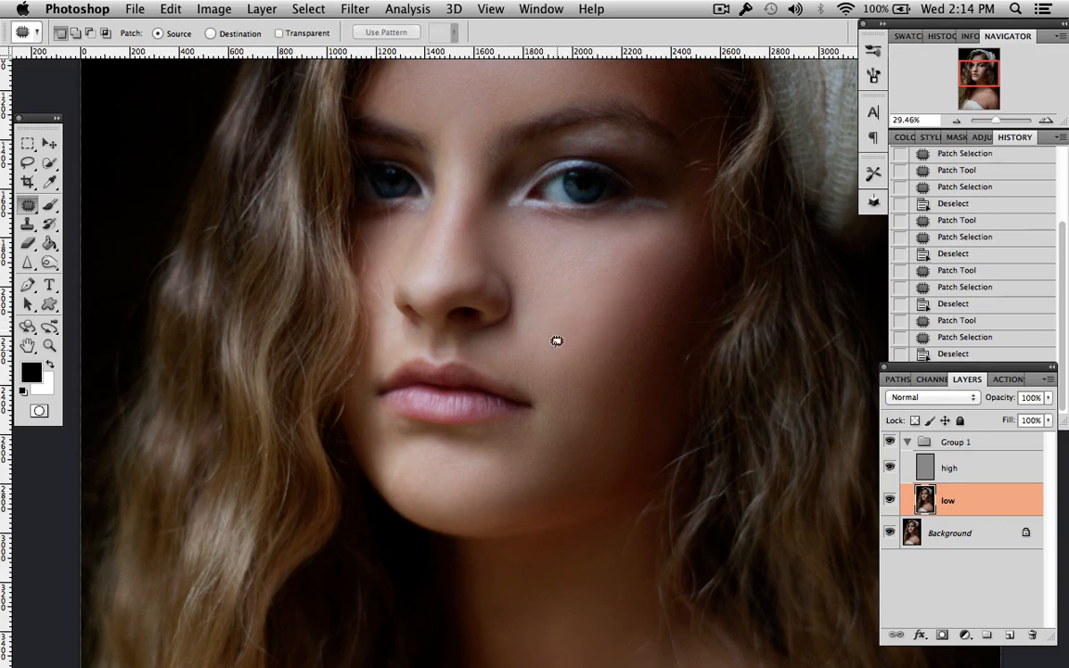
{"action": "mouse_move", "coordinate": [550, 336]}
{"action": "left_mouse_down"}
{"action": "mouse_move", "coordinate": [567, 310]}
{"action": "mouse_move", "coordinate": [539, 334]}
{"action": "mouse_move", "coordinate": [589, 360]}
{"action": "left_mouse_up"}
{"action": "left_click", "coordinate": [565, 310]}
{"action": "left_click", "coordinate": [590, 362]}
{"action": "key", "text": "ctrl+d"}
{"action": "mouse_move", "coordinate": [576, 328]}
{"action": "left_mouse_down"}
{"action": "mouse_move", "coordinate": [610, 294]}
{"action": "mouse_move", "coordinate": [576, 313]}
{"action": "left_mouse_up"}
{"action": "left_click_drag", "start_coordinate": [592, 314], "coordinate": [620, 299]}
{"action": "key", "text": "ctrl+d"}
Patch the small highlight between the outer eyebrow and the eyelid of the brighter eye
{"action": "scroll", "coordinate": [658, 253], "scroll_direction": "up", "scroll_amount": 5}
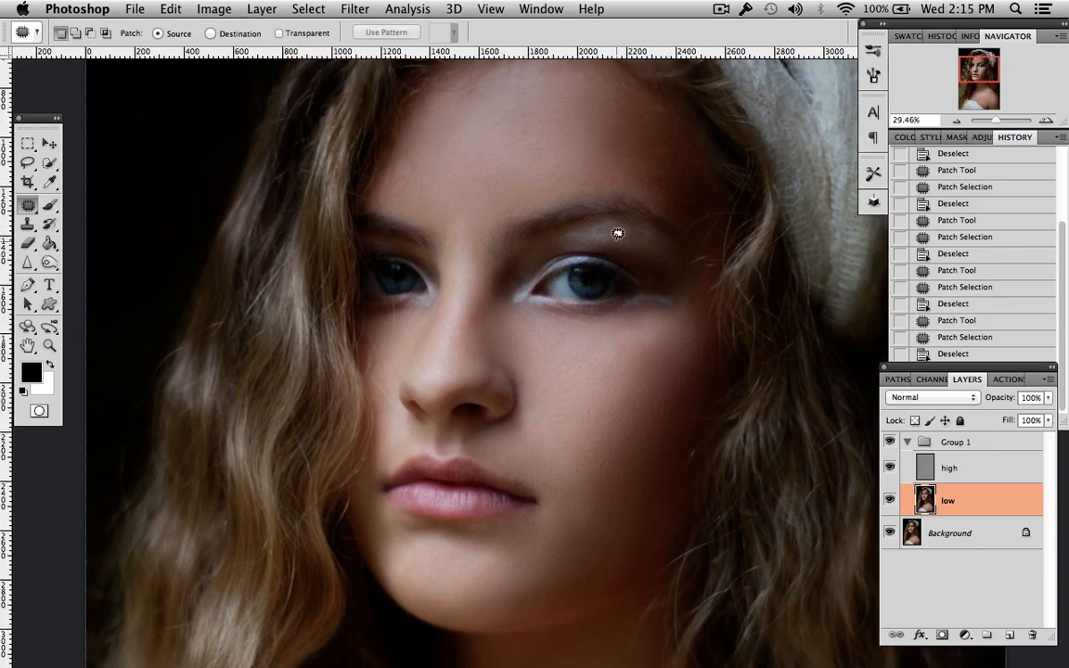
{"action": "mouse_move", "coordinate": [616, 240]}
{"action": "left_mouse_down"}
{"action": "mouse_move", "coordinate": [653, 229]}
{"action": "mouse_move", "coordinate": [617, 240]}
{"action": "mouse_move", "coordinate": [664, 261]}
{"action": "left_mouse_up"}
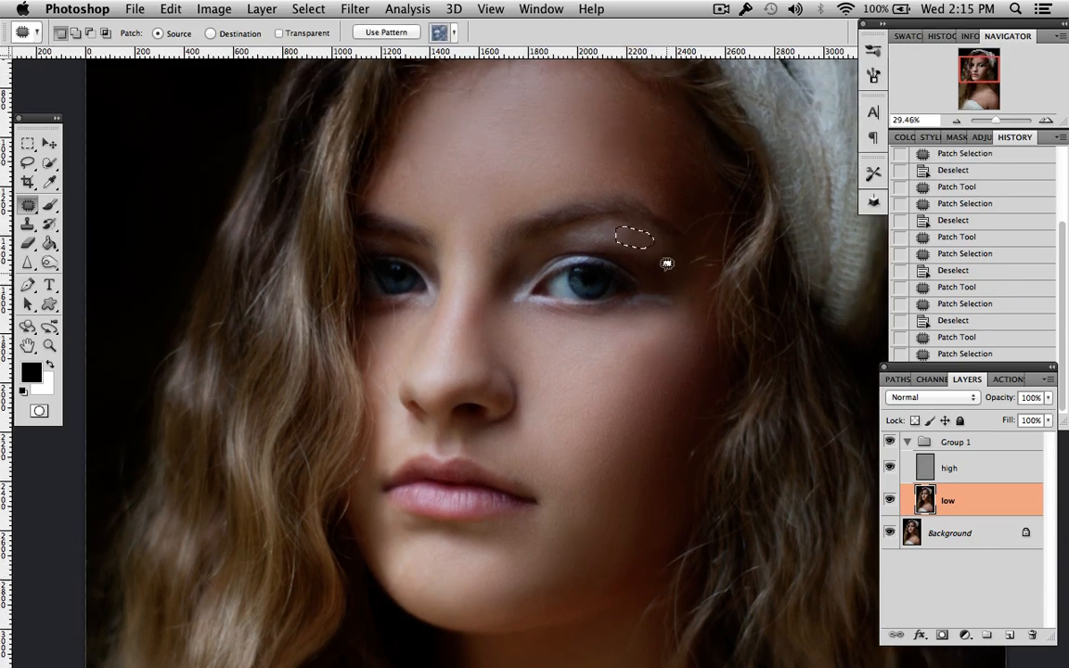
{"action": "key", "text": "super+d"}
Patch the dark areas above the mouth corner on the lit cheek side using adjacent skin
{"action": "scroll", "coordinate": [720, 246], "scroll_direction": "up", "scroll_amount": 8}
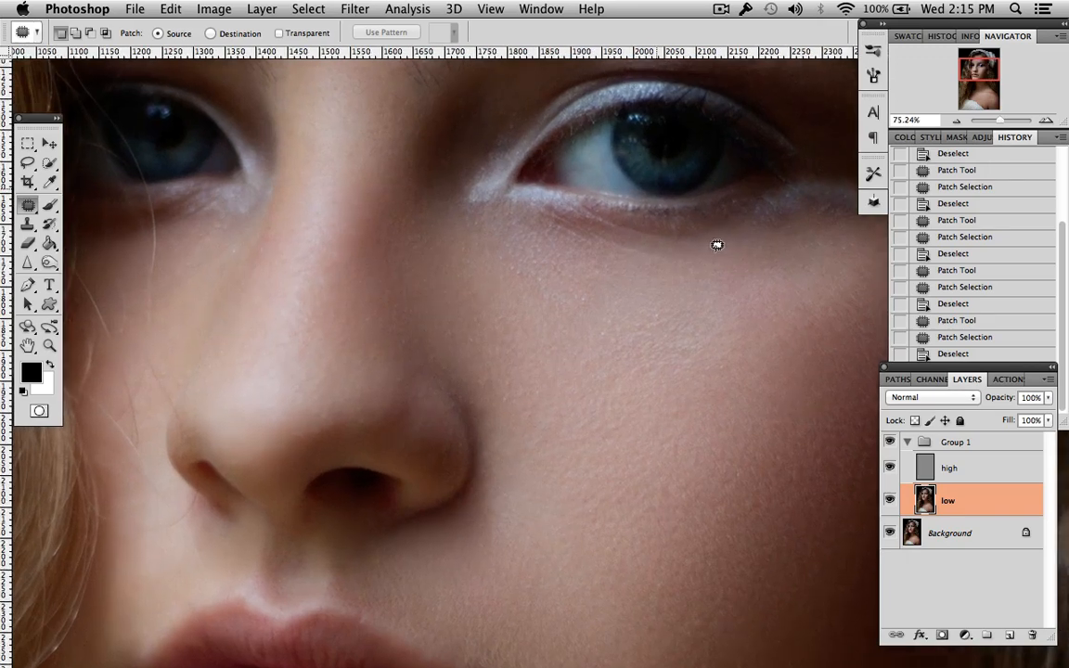
{"action": "scroll", "coordinate": [562, 257], "scroll_direction": "down", "scroll_amount": 10}
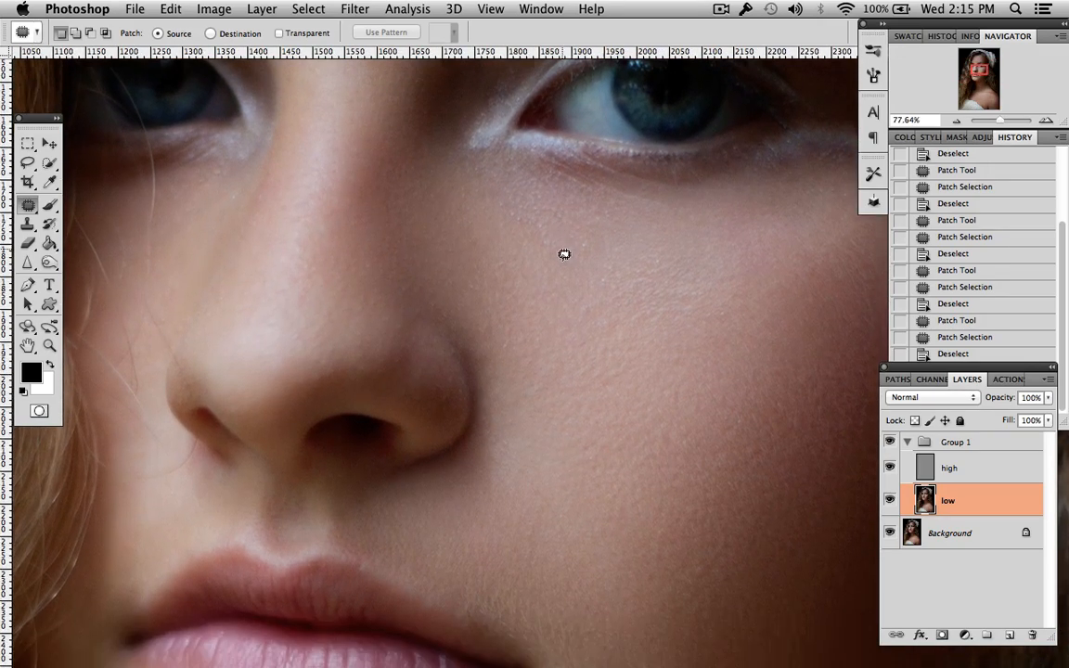
{"action": "scroll", "coordinate": [567, 252], "scroll_direction": "down", "scroll_amount": 2}
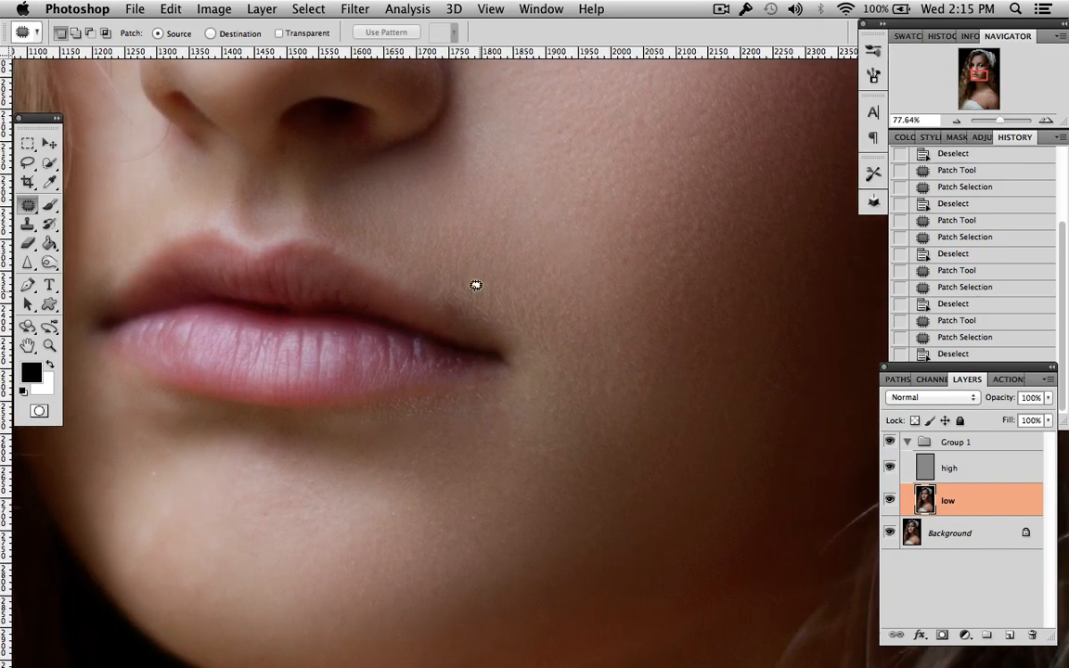
{"action": "mouse_move", "coordinate": [469, 314]}
{"action": "left_mouse_down"}
{"action": "mouse_move", "coordinate": [442, 291]}
{"action": "mouse_move", "coordinate": [497, 327]}
{"action": "left_mouse_up"}
{"action": "key", "text": "super+d"}
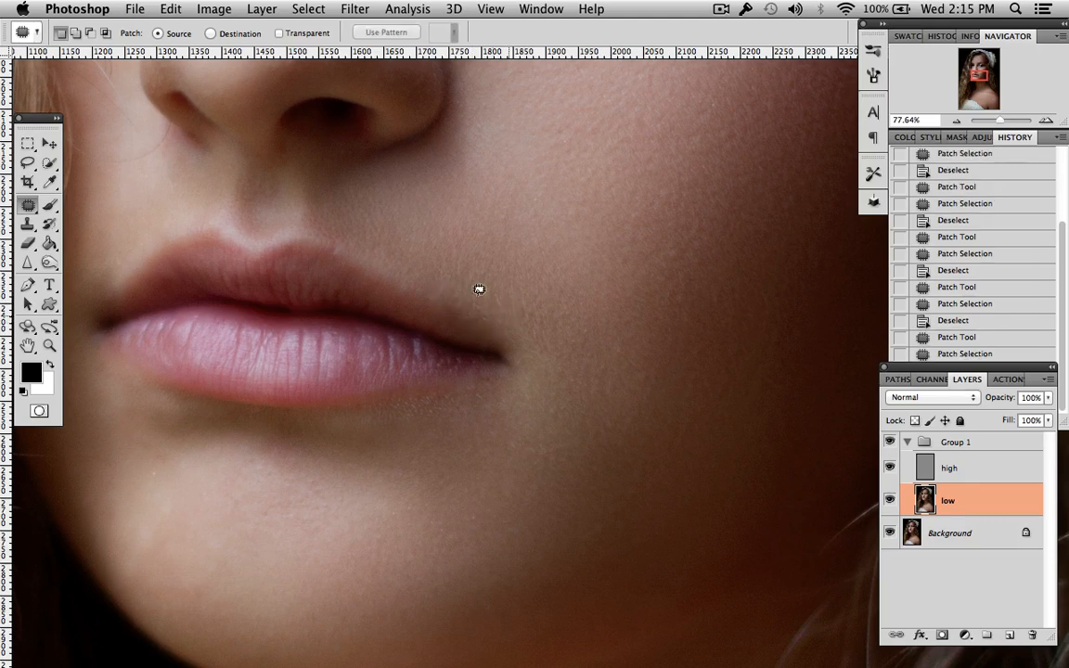
{"action": "mouse_move", "coordinate": [435, 296]}
{"action": "left_mouse_down"}
{"action": "mouse_move", "coordinate": [475, 311]}
{"action": "mouse_move", "coordinate": [425, 277]}
{"action": "mouse_move", "coordinate": [477, 246]}
{"action": "left_mouse_up"}
{"action": "key", "text": "super+d"}
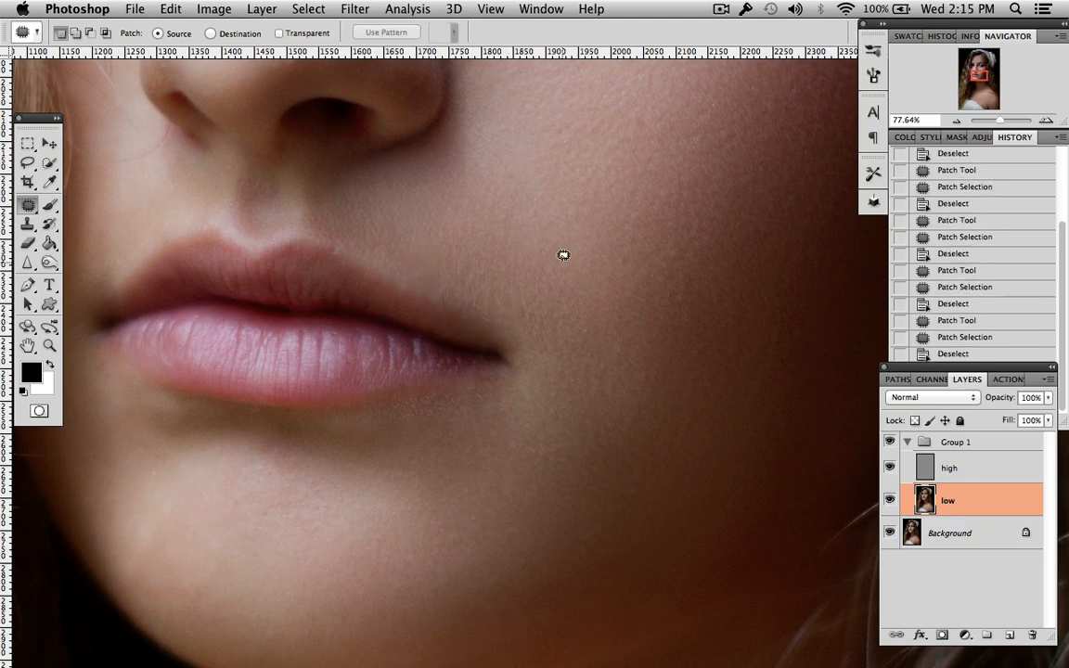
Patch the uneven tones on the chin and around the mouth corner on the hair side of the face
{"action": "scroll", "coordinate": [562, 253], "scroll_direction": "down", "scroll_amount": 4}
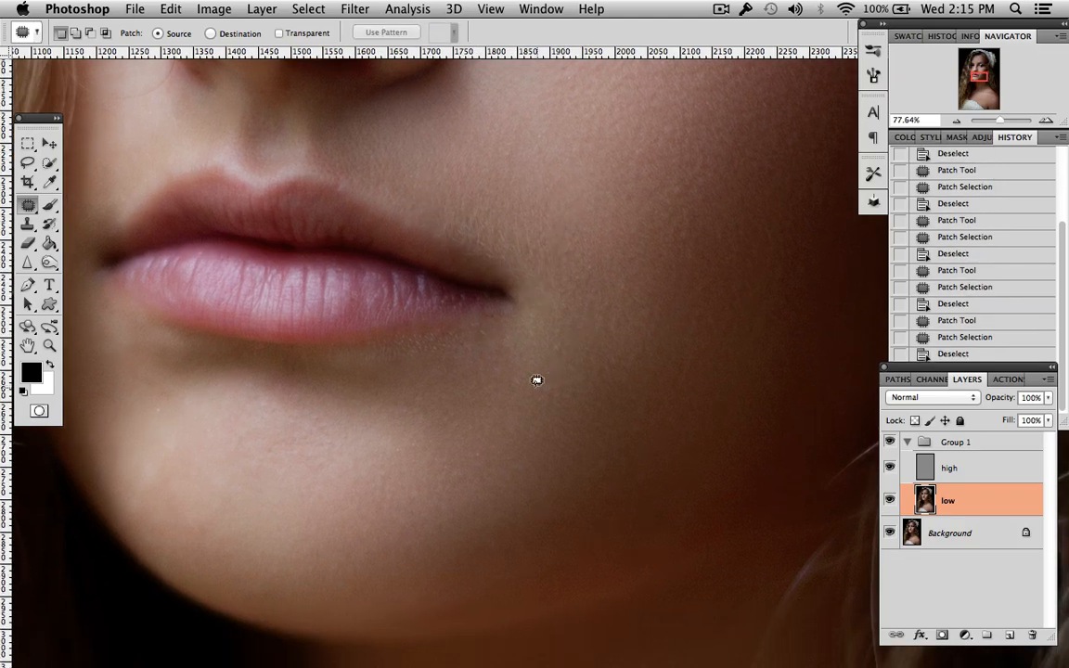
{"action": "scroll", "coordinate": [646, 387], "scroll_direction": "left", "scroll_amount": 5}
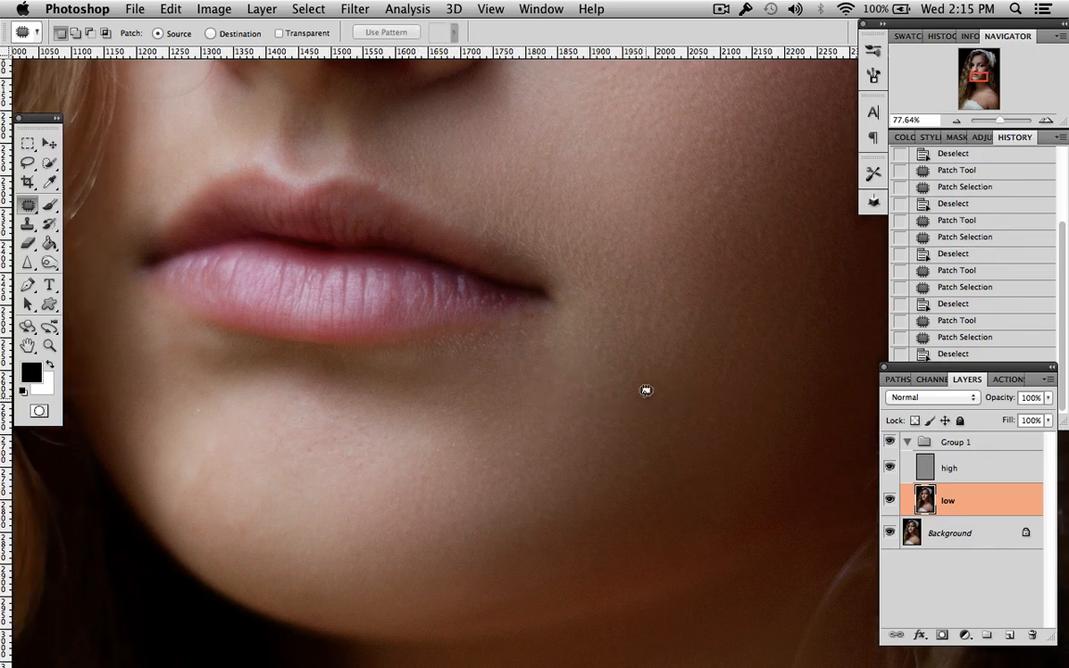
{"action": "left_click_drag", "start_coordinate": [315, 408], "coordinate": [330, 386]}
{"action": "key", "text": "super+d"}
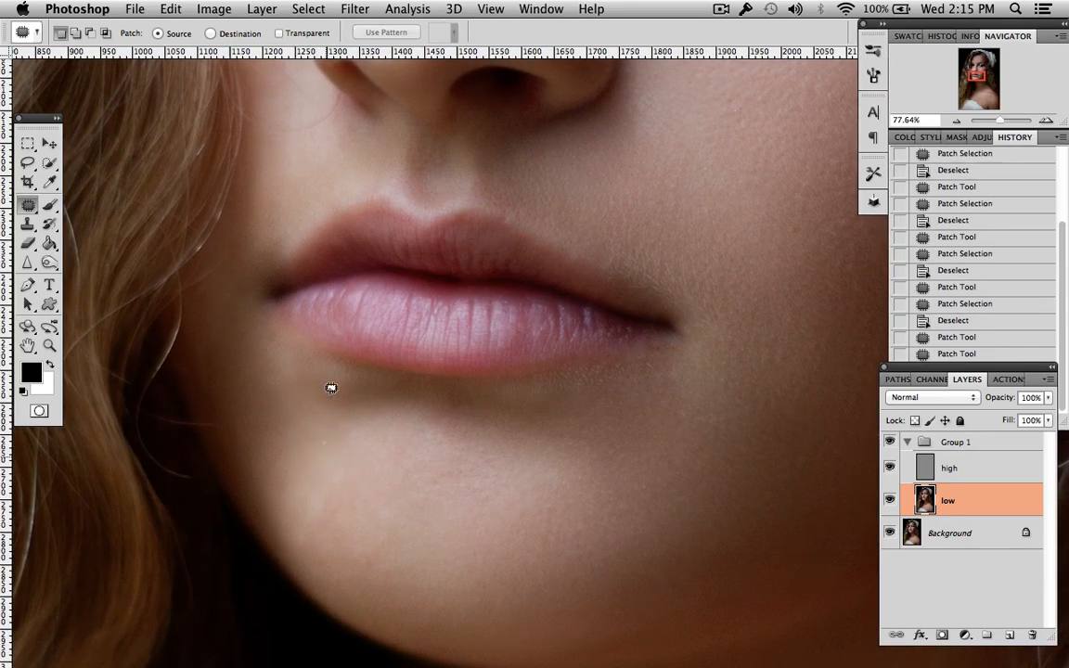
{"action": "mouse_move", "coordinate": [283, 356]}
{"action": "left_mouse_down"}
{"action": "mouse_move", "coordinate": [313, 396]}
{"action": "mouse_move", "coordinate": [286, 349]}
{"action": "left_mouse_up"}
{"action": "left_click_drag", "start_coordinate": [297, 377], "coordinate": [303, 424]}
{"action": "key", "text": "super+d"}
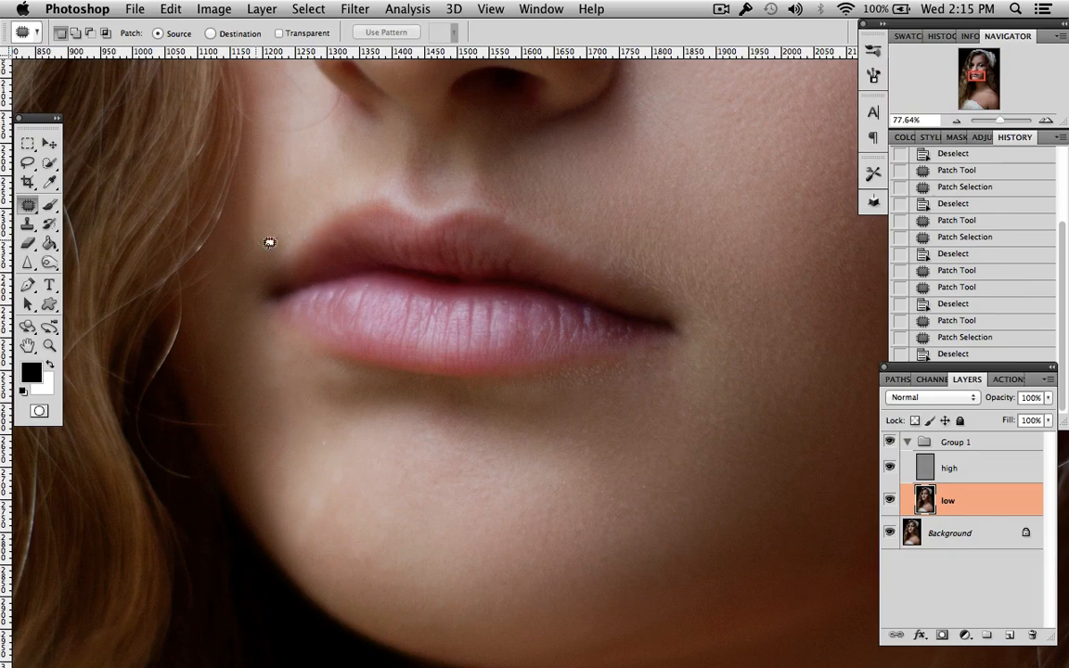
{"action": "mouse_move", "coordinate": [270, 242]}
{"action": "left_mouse_down"}
{"action": "mouse_move", "coordinate": [286, 199]}
{"action": "mouse_move", "coordinate": [307, 188]}
{"action": "left_mouse_up"}
{"action": "key", "text": "super+d"}
Select the high layer and patch the rough texture on the middle of the forehead with the Patch tool
{"action": "scroll", "coordinate": [377, 164], "scroll_direction": "up", "scroll_amount": 5}
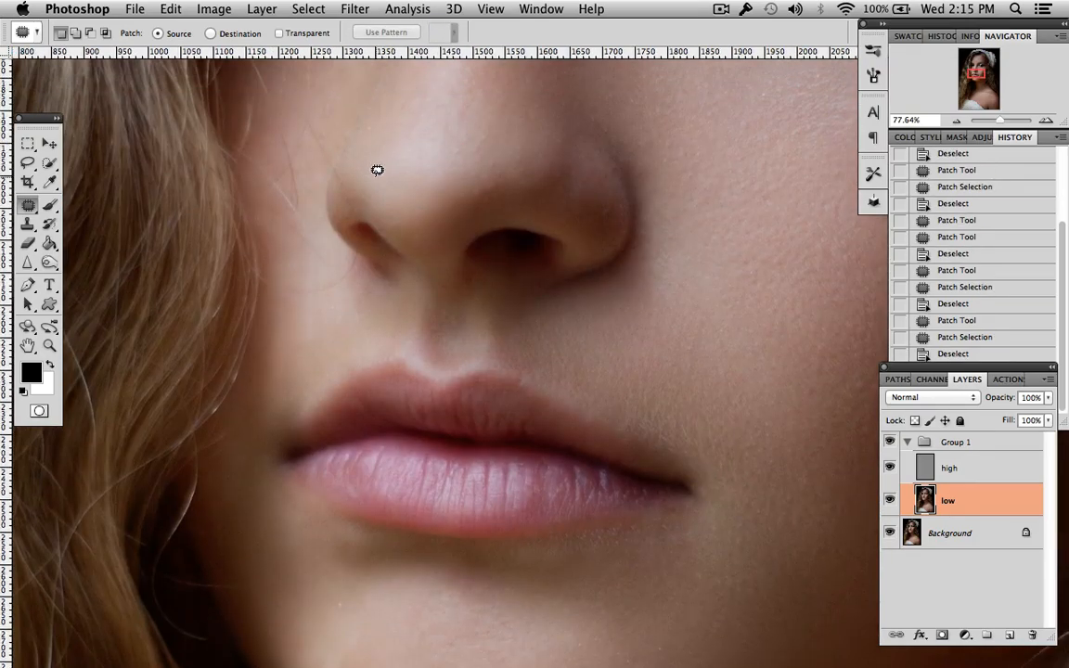
{"action": "scroll", "coordinate": [376, 170], "scroll_direction": "up", "scroll_amount": 10}
{"action": "scroll", "coordinate": [377, 170], "scroll_direction": "right", "scroll_amount": 2}
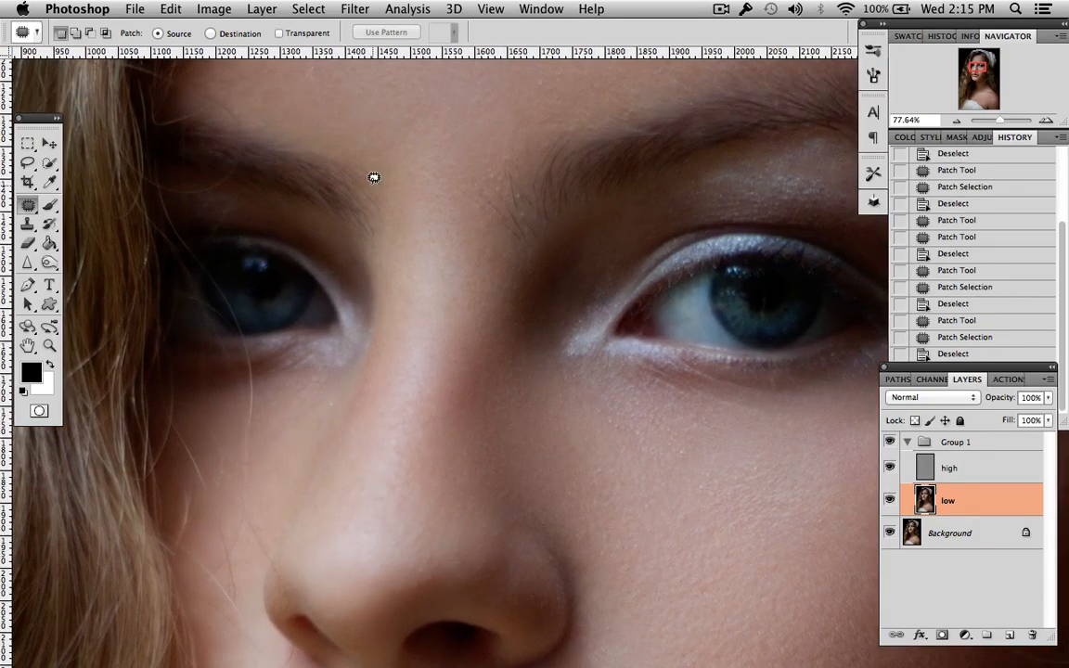
{"action": "scroll", "coordinate": [373, 178], "scroll_direction": "up", "scroll_amount": 12}
{"action": "scroll", "coordinate": [373, 178], "scroll_direction": "right", "scroll_amount": 2}
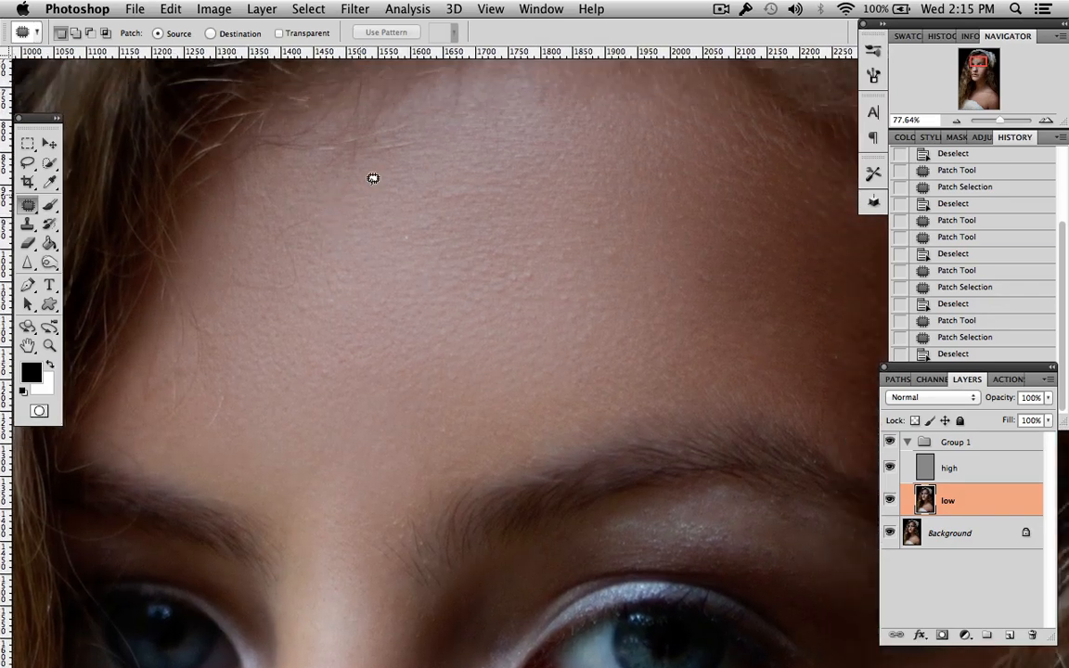
{"action": "scroll", "coordinate": [373, 177], "scroll_direction": "up", "scroll_amount": 2}
{"action": "scroll", "coordinate": [373, 177], "scroll_direction": "right", "scroll_amount": 3}
{"action": "left_click", "coordinate": [948, 464]}
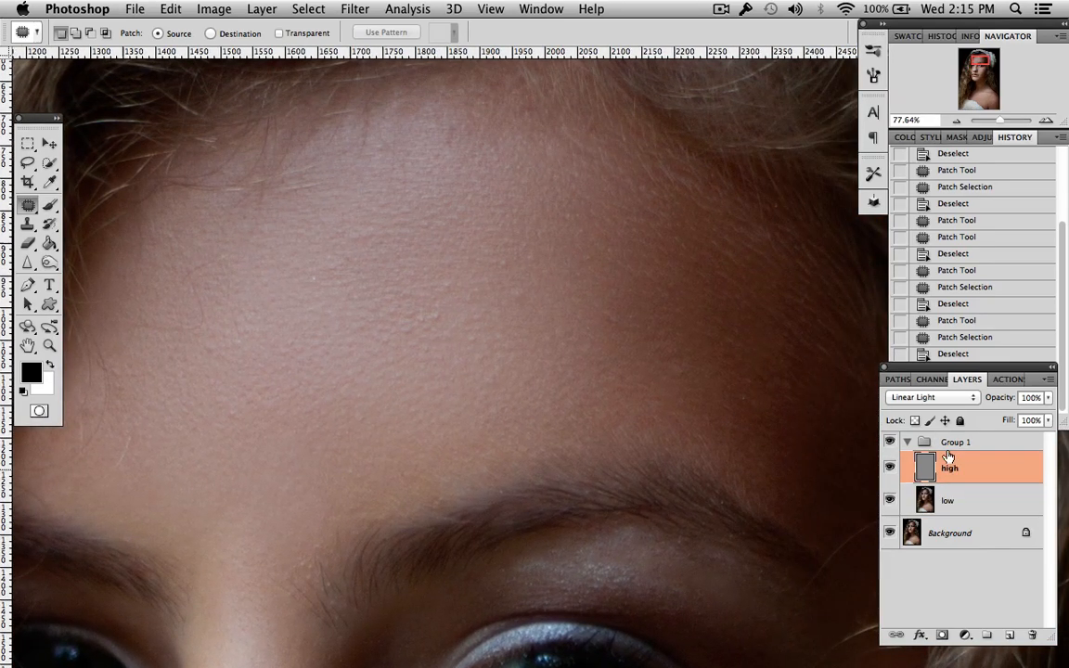
{"action": "right_click", "coordinate": [30, 208]}
{"action": "left_click", "coordinate": [26, 206]}
{"action": "mouse_move", "coordinate": [523, 276]}
{"action": "left_mouse_down"}
{"action": "mouse_move", "coordinate": [533, 294]}
{"action": "mouse_move", "coordinate": [582, 305]}
{"action": "left_mouse_up"}
{"action": "key", "text": "ctrl+d"}
Patch the uneven texture on the forehead where the lit skin turns into shadow
{"action": "mouse_move", "coordinate": [534, 245]}
{"action": "left_mouse_down"}
{"action": "mouse_move", "coordinate": [487, 256]}
{"action": "mouse_move", "coordinate": [583, 234]}
{"action": "left_mouse_up"}
{"action": "key", "text": "ctrl+z"}
{"action": "key", "text": "ctrl+d"}
{"action": "left_click_drag", "start_coordinate": [526, 265], "coordinate": [520, 267]}
{"action": "left_click_drag", "start_coordinate": [522, 271], "coordinate": [557, 281]}
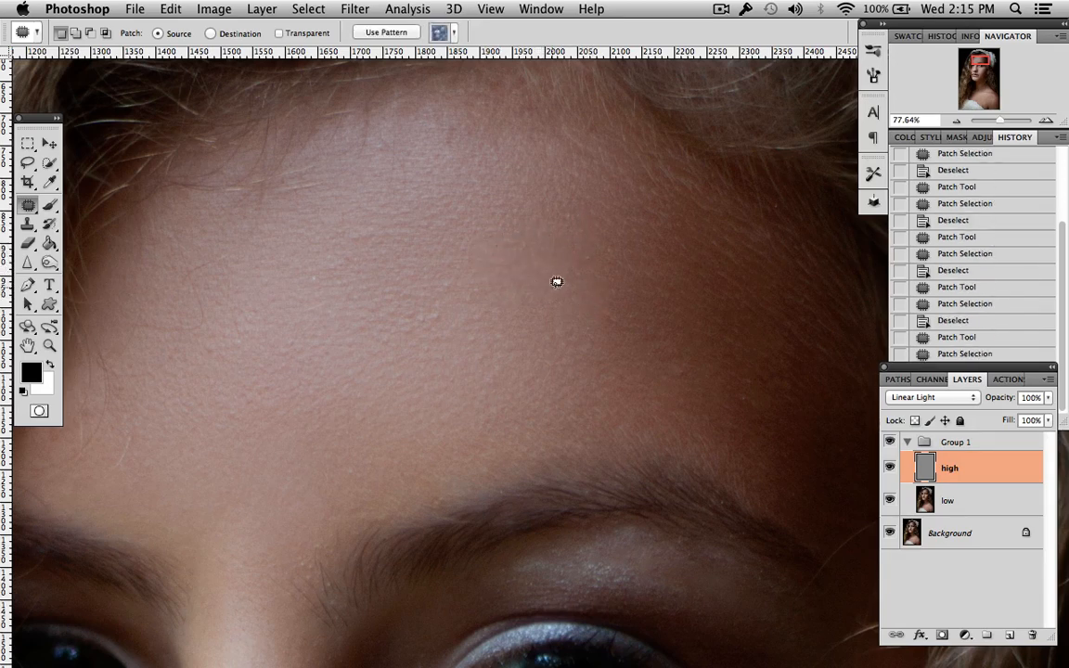
{"action": "key", "text": "ctrl+d"}
Patch the small raised bumps in the centre of the forehead highlight with nearby texture
{"action": "mouse_move", "coordinate": [443, 307]}
{"action": "left_mouse_down"}
{"action": "mouse_move", "coordinate": [431, 317]}
{"action": "mouse_move", "coordinate": [426, 303]}
{"action": "mouse_move", "coordinate": [399, 324]}
{"action": "left_mouse_up"}
{"action": "key", "text": "ctrl+d"}
{"action": "mouse_move", "coordinate": [407, 329]}
{"action": "left_mouse_down"}
{"action": "mouse_move", "coordinate": [411, 336]}
{"action": "mouse_move", "coordinate": [431, 318]}
{"action": "left_mouse_up"}
{"action": "key", "text": "super+d"}
{"action": "key", "text": "super+d"}
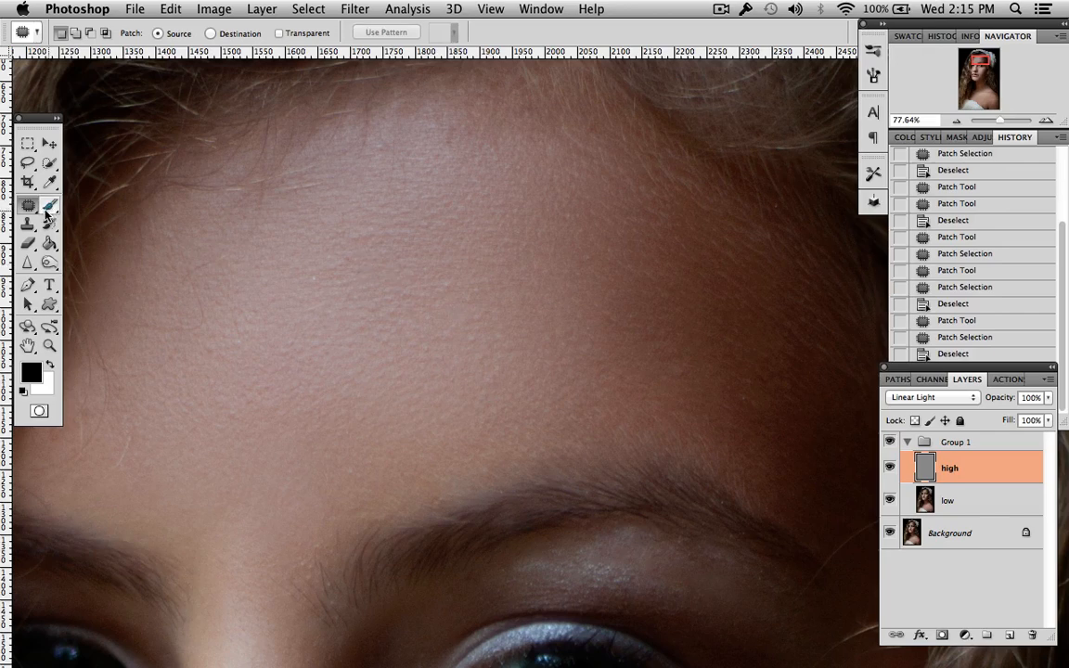
Patch the tiny bright spot on the hair side of the forehead highlight
{"action": "left_click", "coordinate": [31, 210]}
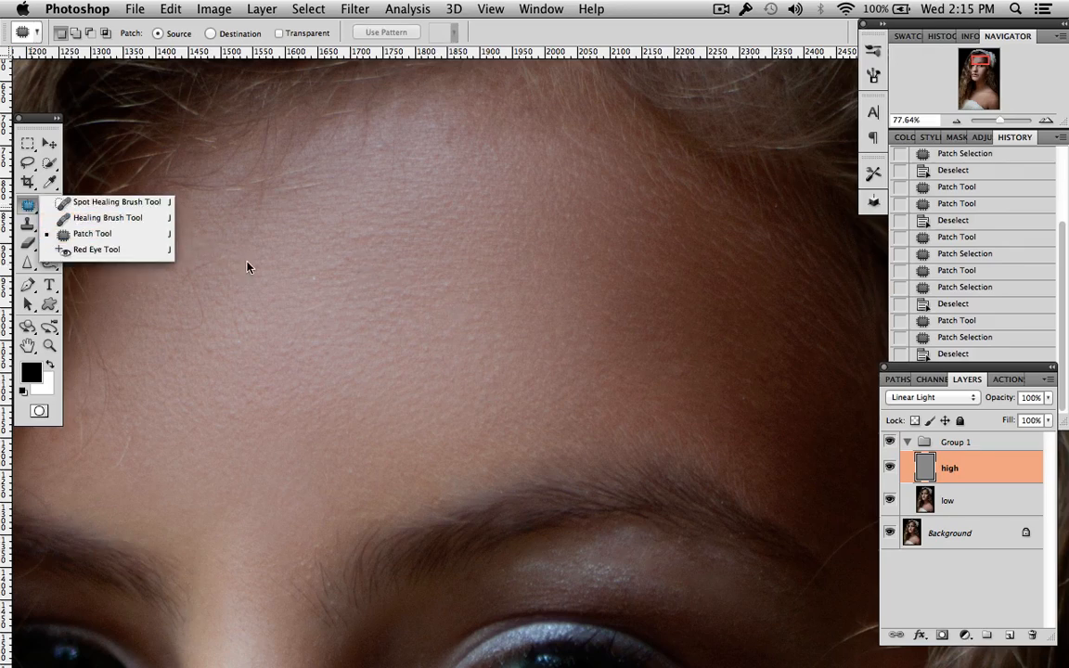
{"action": "left_click", "coordinate": [307, 284]}
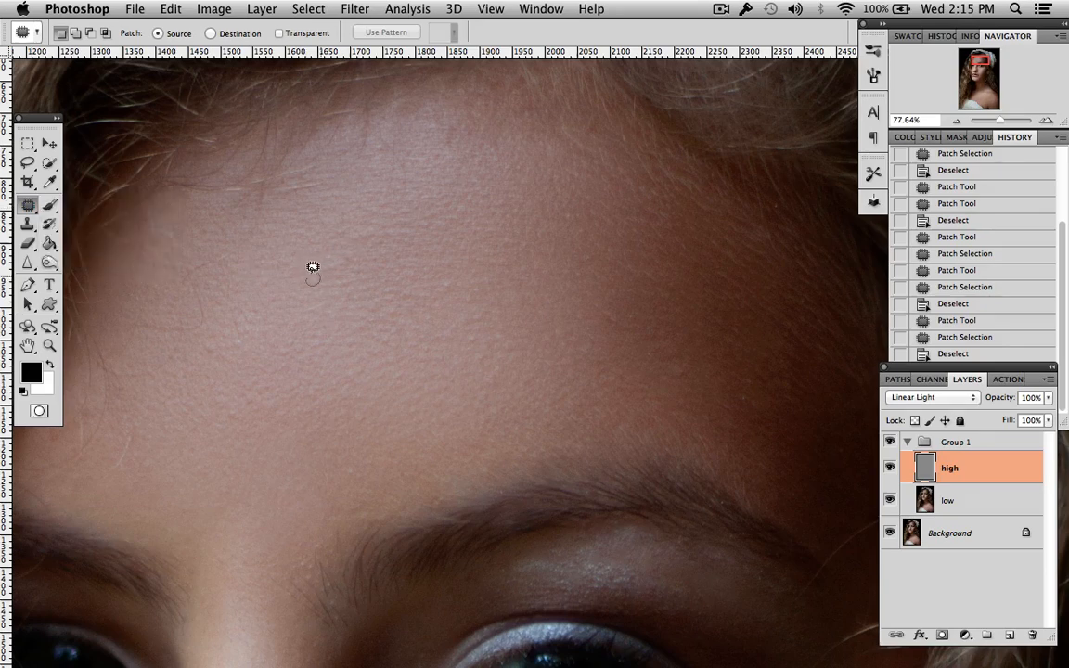
{"action": "left_click_drag", "start_coordinate": [313, 267], "coordinate": [303, 288]}
{"action": "key", "text": "super+d"}
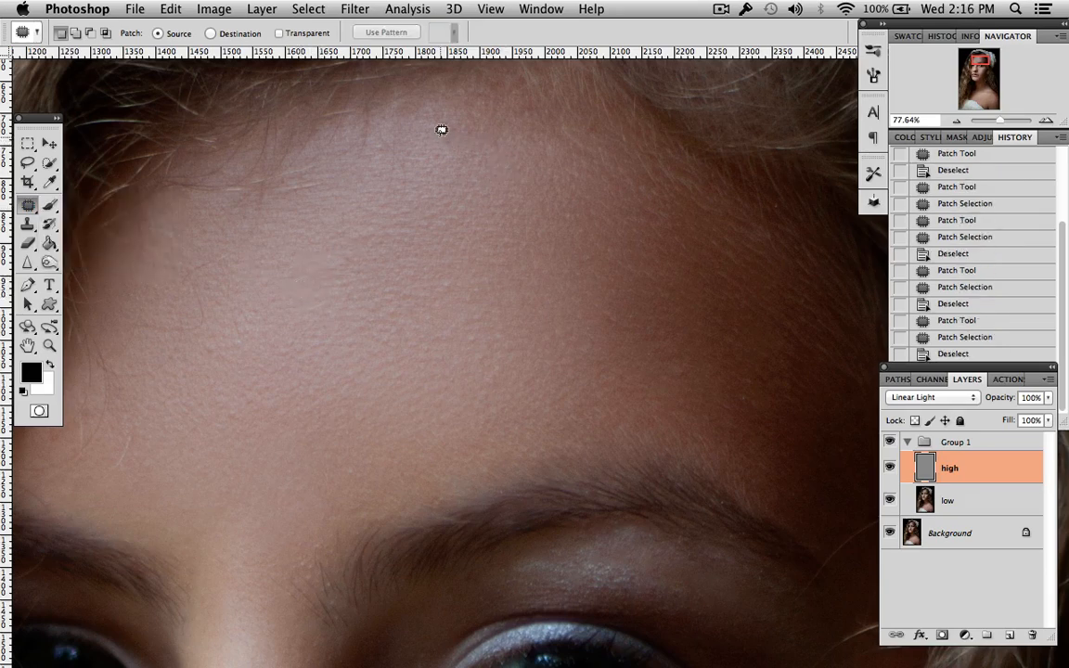
Patch the texture in the upper part of the forehead highlight, just below the hairline
{"action": "left_click_drag", "start_coordinate": [462, 118], "coordinate": [441, 135]}
{"action": "mouse_move", "coordinate": [455, 134]}
{"action": "left_mouse_down"}
{"action": "mouse_move", "coordinate": [460, 164]}
{"action": "mouse_move", "coordinate": [431, 152]}
{"action": "left_mouse_up"}
{"action": "key", "text": "super+d"}
{"action": "mouse_move", "coordinate": [443, 159]}
{"action": "left_mouse_down"}
{"action": "mouse_move", "coordinate": [462, 162]}
{"action": "mouse_move", "coordinate": [374, 138]}
{"action": "left_mouse_up"}
{"action": "key", "text": "super+d"}
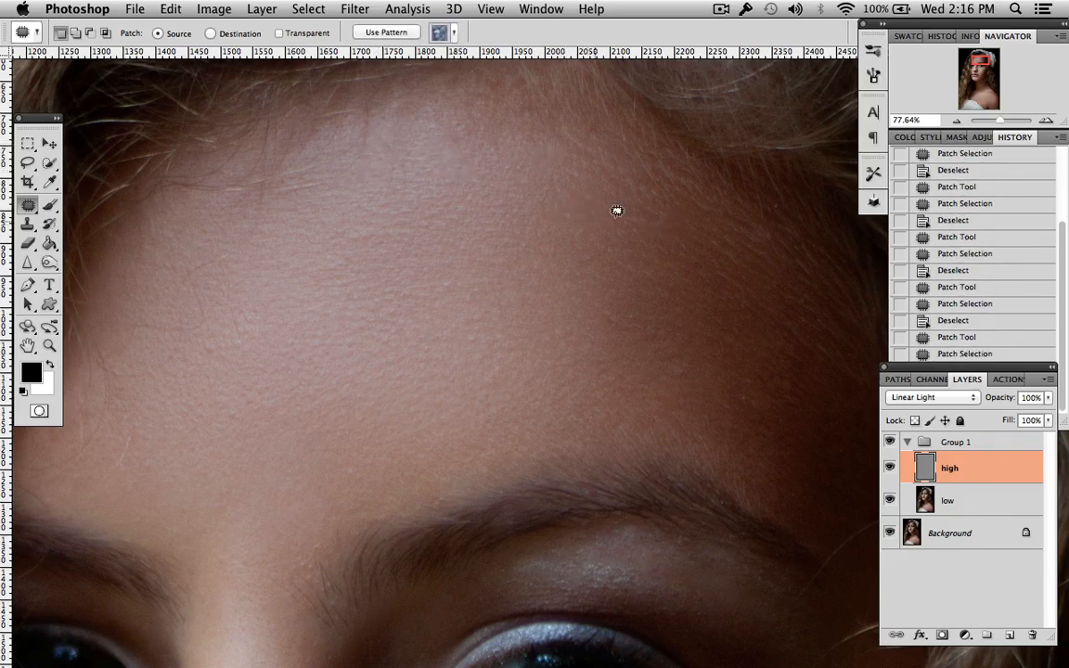
Patch the texture along the shadow edge of the forehead, from its upper part down towards the eyebrow
{"action": "mouse_move", "coordinate": [566, 217]}
{"action": "left_mouse_down"}
{"action": "mouse_move", "coordinate": [576, 212]}
{"action": "mouse_move", "coordinate": [613, 244]}
{"action": "mouse_move", "coordinate": [575, 273]}
{"action": "left_mouse_up"}
{"action": "key", "text": "super+d"}
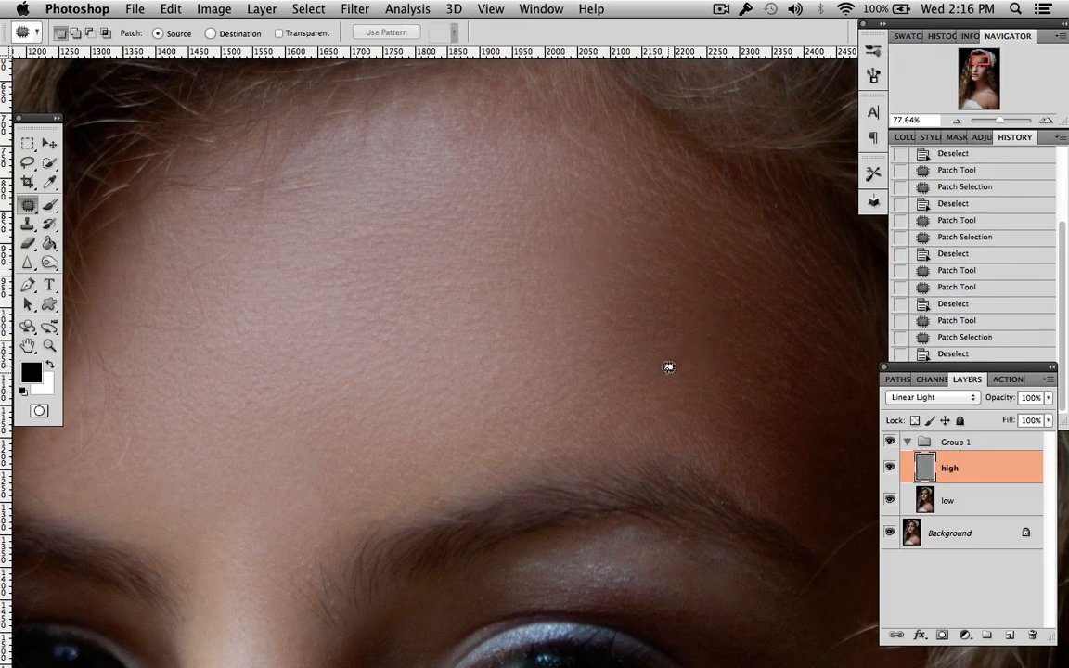
{"action": "left_click_drag", "start_coordinate": [670, 370], "coordinate": [713, 365]}
{"action": "key", "text": "super+d"}
{"action": "left_click_drag", "start_coordinate": [669, 335], "coordinate": [653, 355]}
{"action": "left_click_drag", "start_coordinate": [675, 354], "coordinate": [710, 360]}
{"action": "key", "text": "super+d"}
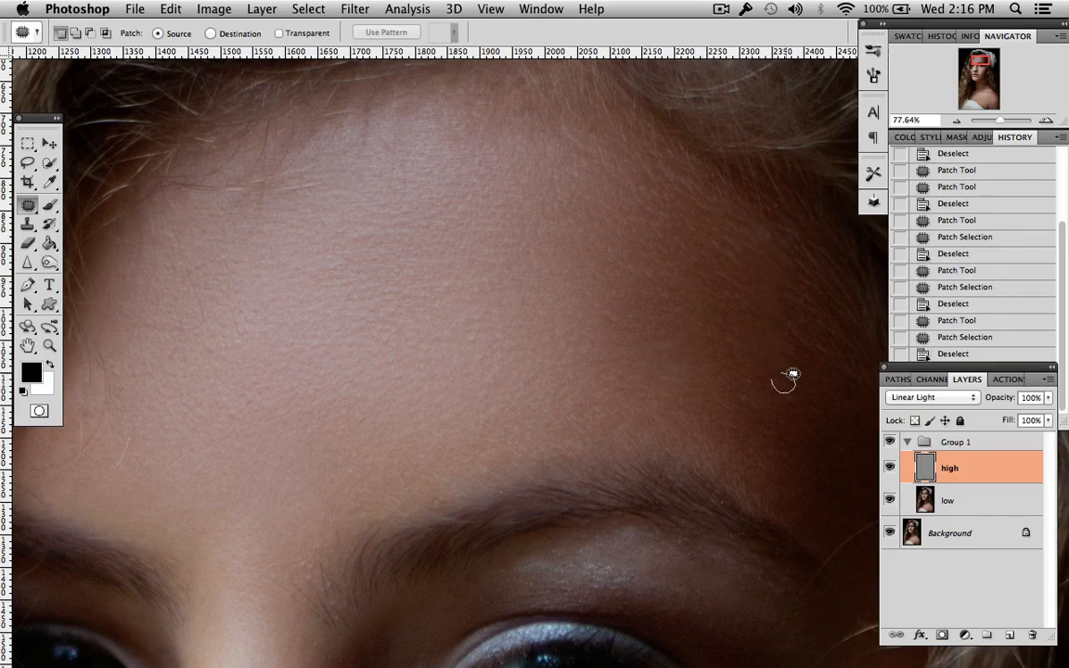
Patch the small spots on the dark side of the forehead above the outer eyebrow
{"action": "left_click_drag", "start_coordinate": [793, 374], "coordinate": [786, 380]}
{"action": "left_click_drag", "start_coordinate": [786, 380], "coordinate": [812, 389]}
{"action": "key", "text": "super+d"}
{"action": "left_click_drag", "start_coordinate": [741, 386], "coordinate": [754, 388]}
{"action": "mouse_move", "coordinate": [754, 399]}
{"action": "left_mouse_down"}
{"action": "mouse_move", "coordinate": [776, 399]}
{"action": "mouse_move", "coordinate": [766, 370]}
{"action": "left_mouse_up"}
{"action": "mouse_move", "coordinate": [761, 376]}
{"action": "left_mouse_down"}
{"action": "mouse_move", "coordinate": [795, 365]}
{"action": "mouse_move", "coordinate": [784, 380]}
{"action": "left_mouse_up"}
{"action": "key", "text": "super+d"}
Even out the remaining texture on the shaded temple with further small patches
{"action": "left_click_drag", "start_coordinate": [782, 390], "coordinate": [802, 406]}
{"action": "key", "text": "super+d"}
{"action": "left_click_drag", "start_coordinate": [758, 375], "coordinate": [763, 377]}
{"action": "left_click_drag", "start_coordinate": [762, 383], "coordinate": [781, 388]}
{"action": "key", "text": "super+d"}
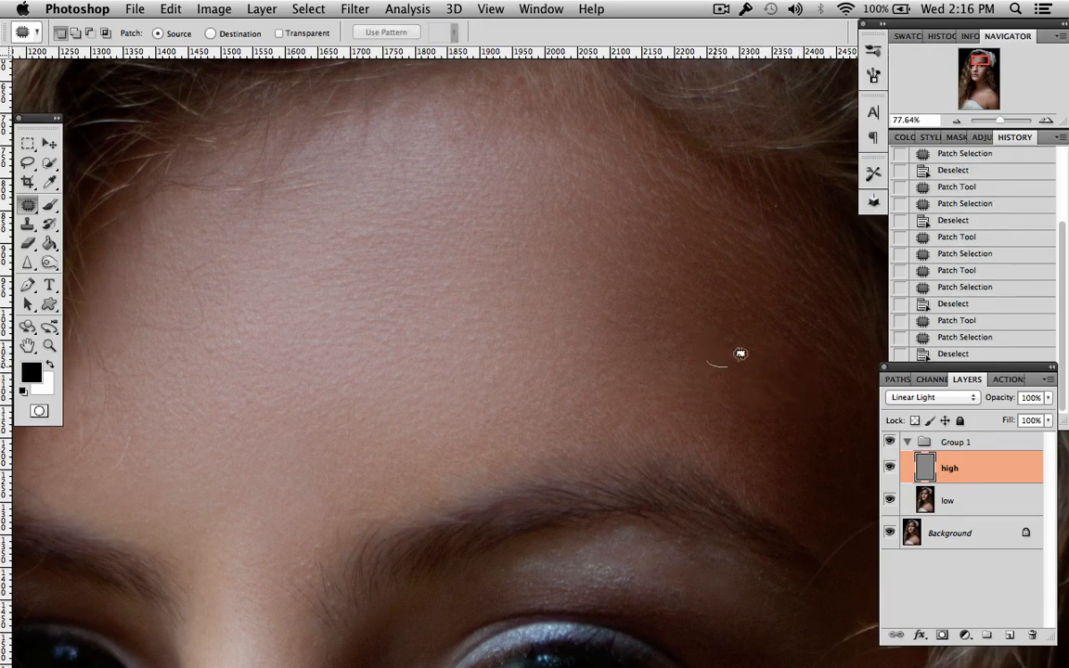
{"action": "mouse_move", "coordinate": [740, 354]}
{"action": "left_mouse_down"}
{"action": "mouse_move", "coordinate": [720, 352]}
{"action": "mouse_move", "coordinate": [713, 371]}
{"action": "mouse_move", "coordinate": [777, 398]}
{"action": "mouse_move", "coordinate": [781, 379]}
{"action": "mouse_move", "coordinate": [784, 406]}
{"action": "mouse_move", "coordinate": [775, 376]}
{"action": "left_mouse_up"}
{"action": "key", "text": "super+d"}
{"action": "key", "text": "super+d"}
{"action": "key", "text": "super+d"}
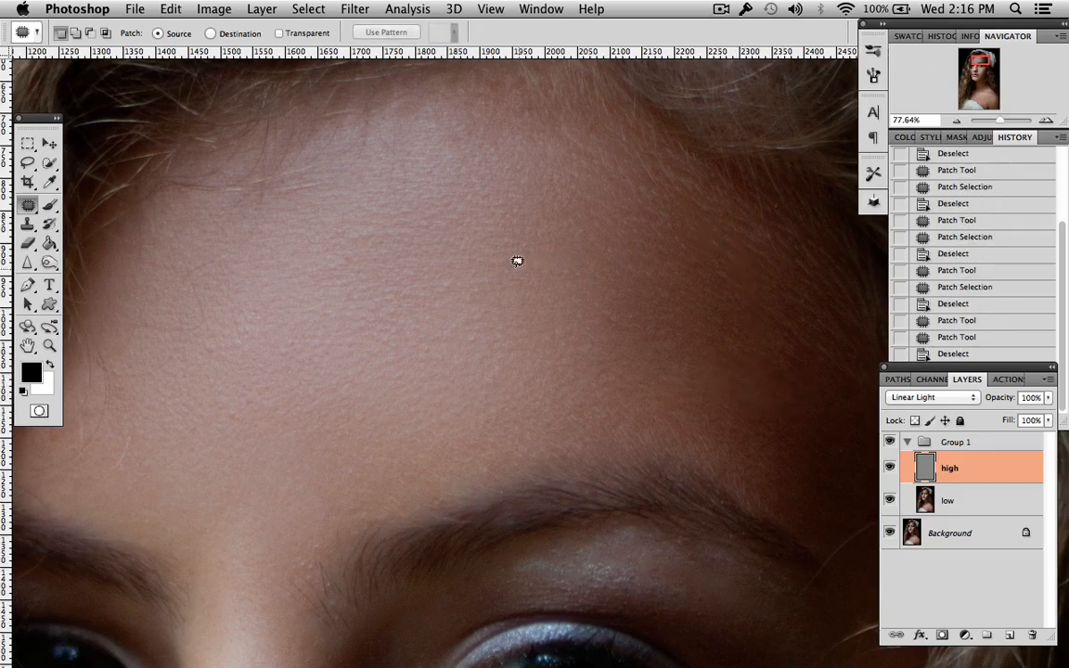
Patch the coarse skin lines in the middle of the forehead highlight with texture just above them
{"action": "mouse_move", "coordinate": [381, 299]}
{"action": "left_mouse_down"}
{"action": "mouse_move", "coordinate": [361, 306]}
{"action": "mouse_move", "coordinate": [364, 321]}
{"action": "mouse_move", "coordinate": [382, 297]}
{"action": "left_mouse_up"}
{"action": "key", "text": "super+d"}
{"action": "mouse_move", "coordinate": [373, 310]}
{"action": "left_mouse_down"}
{"action": "mouse_move", "coordinate": [370, 291]}
{"action": "mouse_move", "coordinate": [373, 305]}
{"action": "left_mouse_up"}
{"action": "left_click_drag", "start_coordinate": [373, 305], "coordinate": [390, 279]}
{"action": "key", "text": "super+d"}
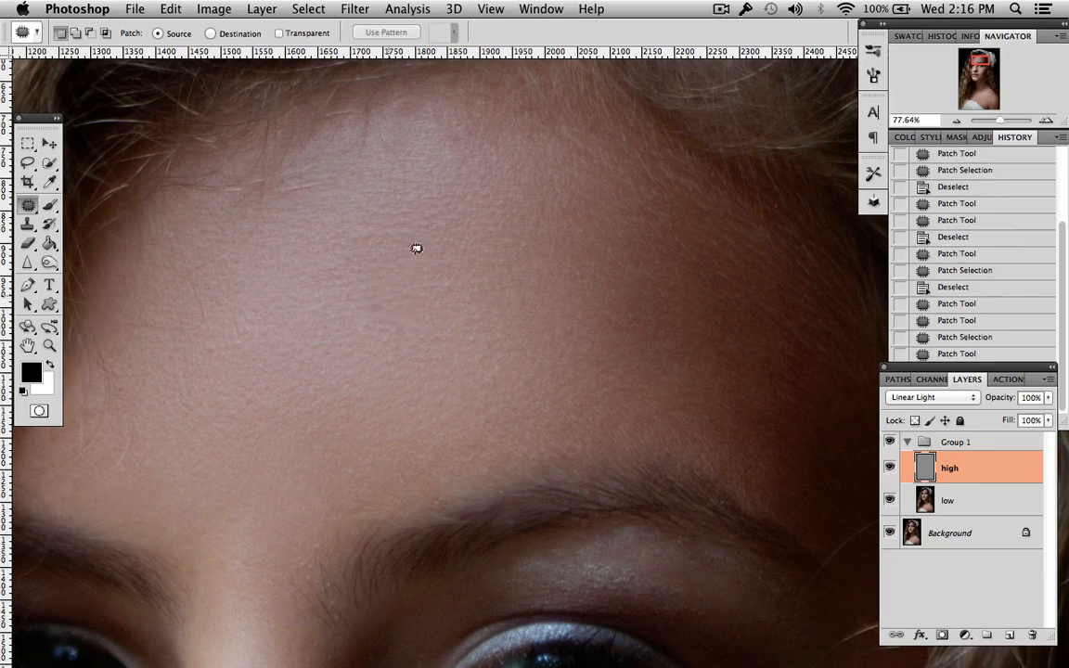
Replace the bumpy texture across the central forehead with smoother texture from towards the shadow side
{"action": "left_click_drag", "start_coordinate": [457, 286], "coordinate": [447, 279]}
{"action": "mouse_move", "coordinate": [459, 283]}
{"action": "left_mouse_down"}
{"action": "mouse_move", "coordinate": [472, 283]}
{"action": "mouse_move", "coordinate": [475, 322]}
{"action": "mouse_move", "coordinate": [522, 305]}
{"action": "left_mouse_up"}
{"action": "key", "text": "super+d"}
{"action": "key", "text": "super+d"}
{"action": "key", "text": "super+d"}
{"action": "mouse_move", "coordinate": [375, 283]}
{"action": "left_mouse_down"}
{"action": "mouse_move", "coordinate": [364, 306]}
{"action": "mouse_move", "coordinate": [489, 281]}
{"action": "left_mouse_up"}
{"action": "key", "text": "super+d"}
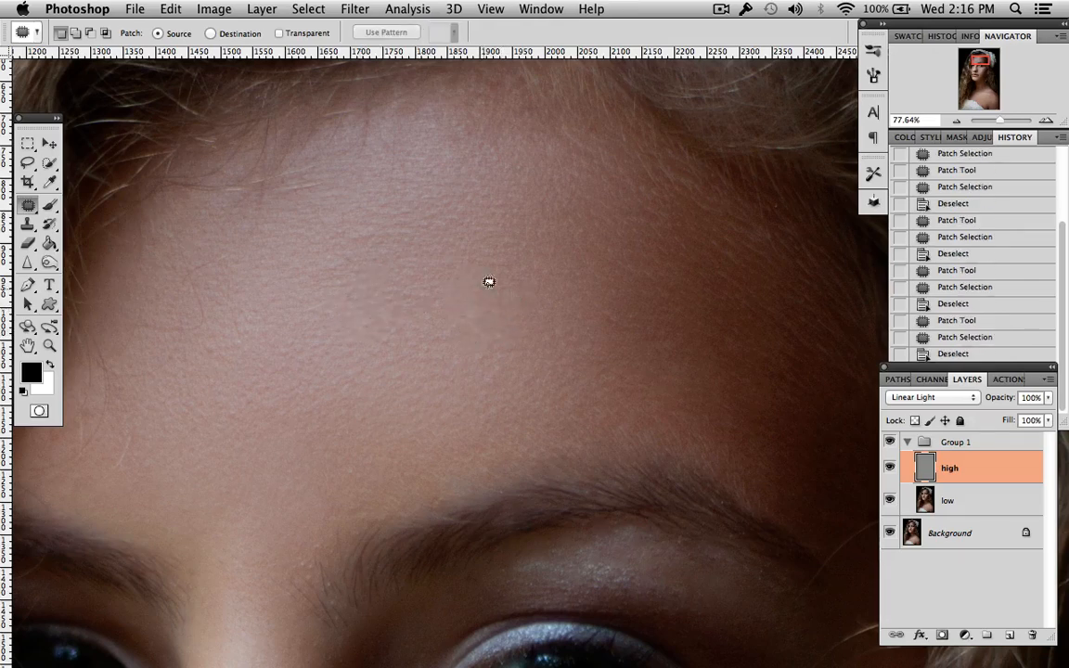
Patch the rough spot on the lower forehead, above the arch of the brighter eye's eyebrow
{"action": "right_click", "coordinate": [554, 260]}
{"action": "left_click", "coordinate": [489, 382]}
{"action": "mouse_move", "coordinate": [497, 387]}
{"action": "left_mouse_down"}
{"action": "mouse_move", "coordinate": [516, 389]}
{"action": "mouse_move", "coordinate": [476, 346]}
{"action": "left_mouse_up"}
{"action": "key", "text": "super+d"}
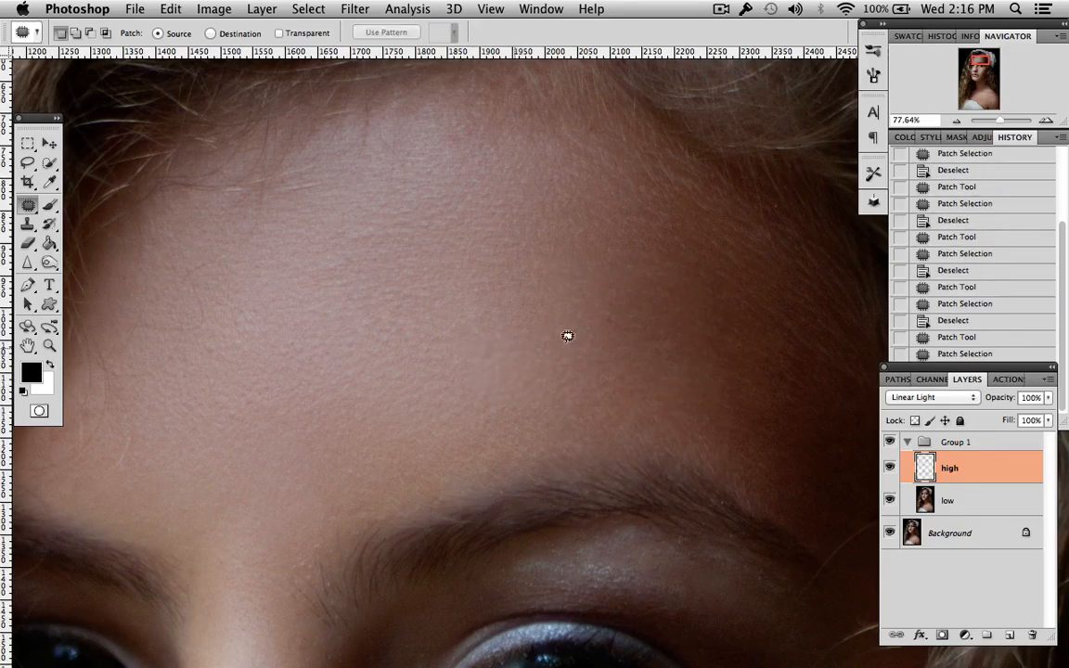
Patch a larger area of texture in the forehead highlight with skin from lower towards the shadow side
{"action": "scroll", "coordinate": [556, 336], "scroll_direction": "down", "scroll_amount": 5}
{"action": "scroll", "coordinate": [556, 336], "scroll_direction": "left", "scroll_amount": 5}
{"action": "scroll", "coordinate": [555, 334], "scroll_direction": "left", "scroll_amount": 1}
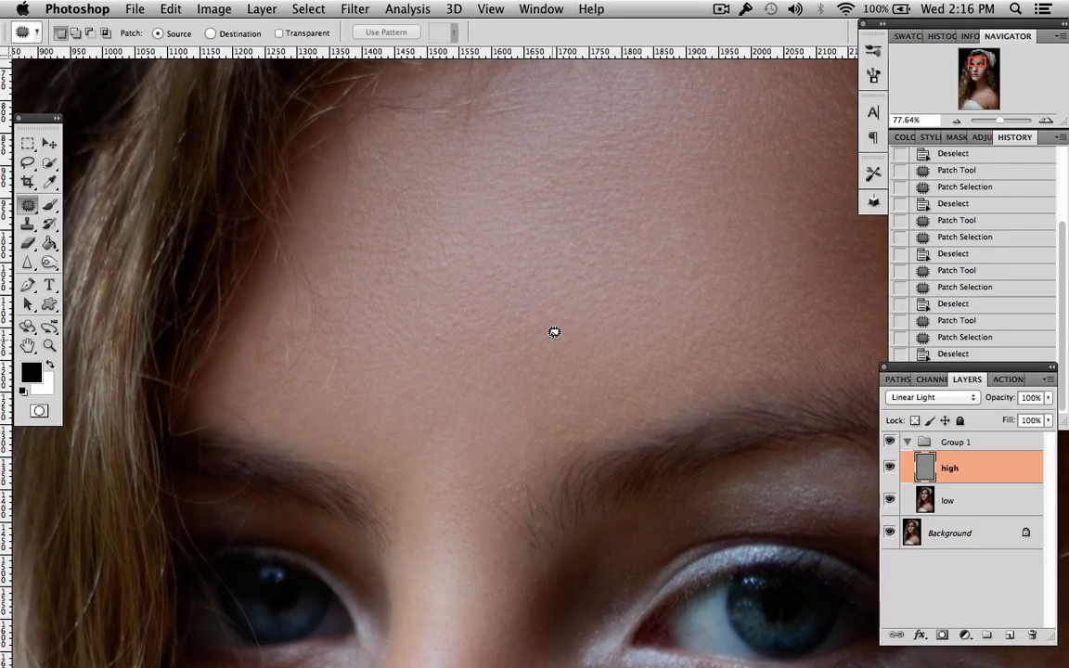
{"action": "scroll", "coordinate": [549, 325], "scroll_direction": "up", "scroll_amount": 5}
{"action": "scroll", "coordinate": [549, 325], "scroll_direction": "left", "scroll_amount": 4}
{"action": "mouse_move", "coordinate": [555, 219]}
{"action": "left_mouse_down"}
{"action": "mouse_move", "coordinate": [609, 248]}
{"action": "mouse_move", "coordinate": [639, 284]}
{"action": "left_mouse_up"}
{"action": "key", "text": "super+d"}
Patch the texture in the centre of the forehead and just above the brighter eye's eyebrow
{"action": "scroll", "coordinate": [639, 281], "scroll_direction": "down", "scroll_amount": 3}
{"action": "scroll", "coordinate": [543, 277], "scroll_direction": "down", "scroll_amount": 1}
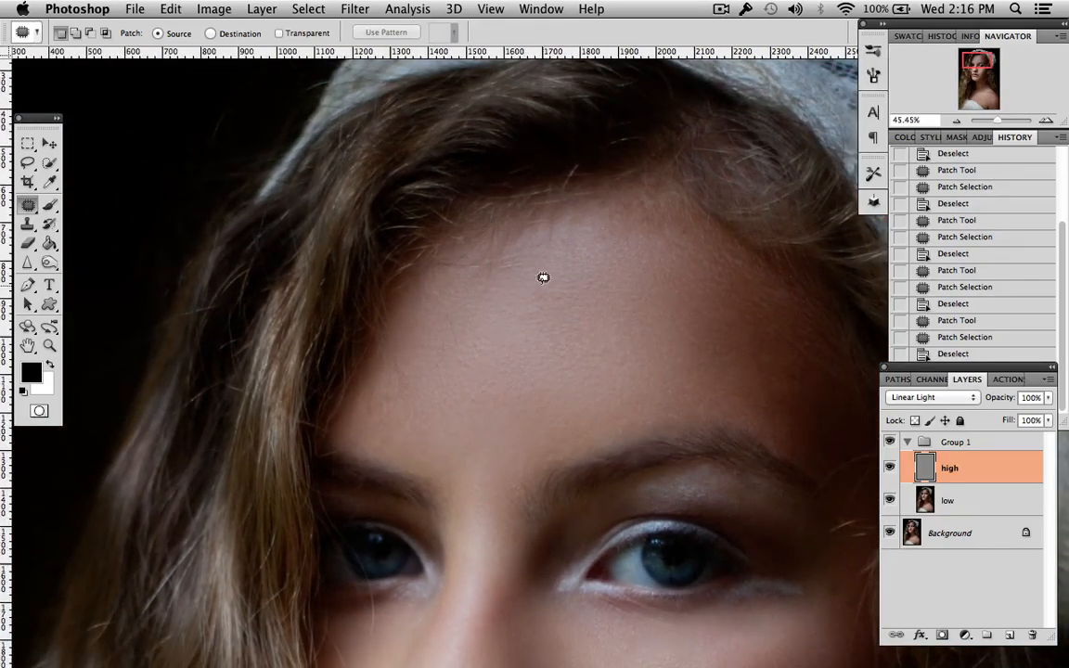
{"action": "mouse_move", "coordinate": [563, 295]}
{"action": "left_mouse_down"}
{"action": "mouse_move", "coordinate": [523, 293]}
{"action": "mouse_move", "coordinate": [631, 304]}
{"action": "left_mouse_up"}
{"action": "key", "text": "super+d"}
{"action": "left_click_drag", "start_coordinate": [585, 340], "coordinate": [596, 333]}
{"action": "left_click_drag", "start_coordinate": [622, 365], "coordinate": [665, 370]}
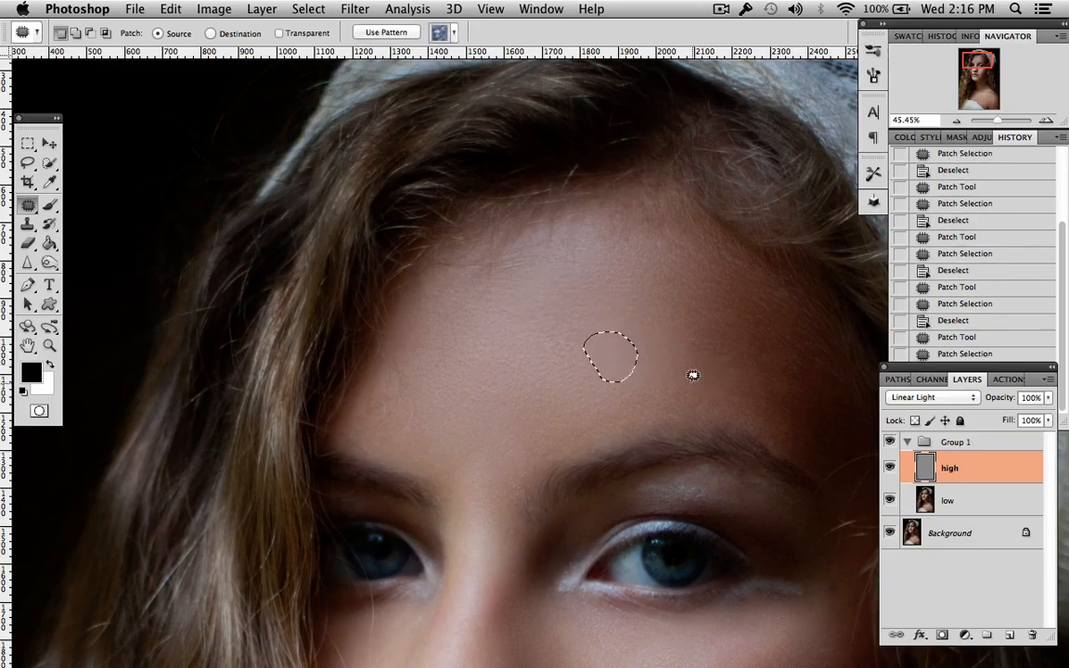
{"action": "key", "text": "super+d"}
Patch the remaining texture on the shaded side of the forehead, out towards the hairline
{"action": "scroll", "coordinate": [712, 368], "scroll_direction": "down", "scroll_amount": 3}
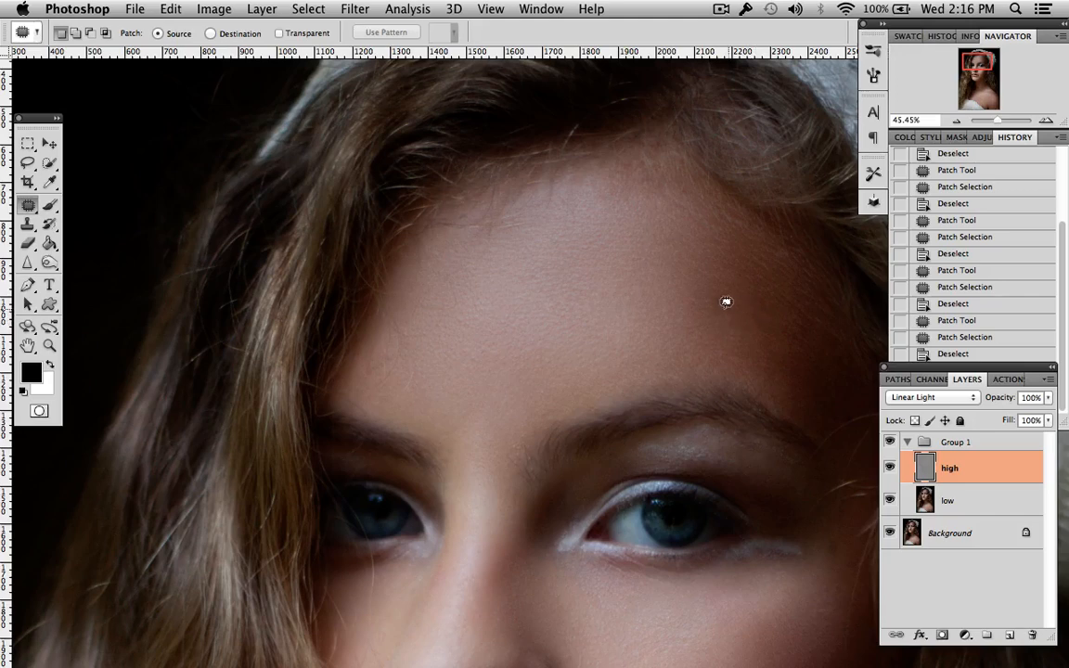
{"action": "left_click_drag", "start_coordinate": [729, 309], "coordinate": [716, 311]}
{"action": "left_click_drag", "start_coordinate": [727, 320], "coordinate": [756, 283]}
{"action": "left_click_drag", "start_coordinate": [785, 241], "coordinate": [782, 299]}
{"action": "key", "text": "super+d"}
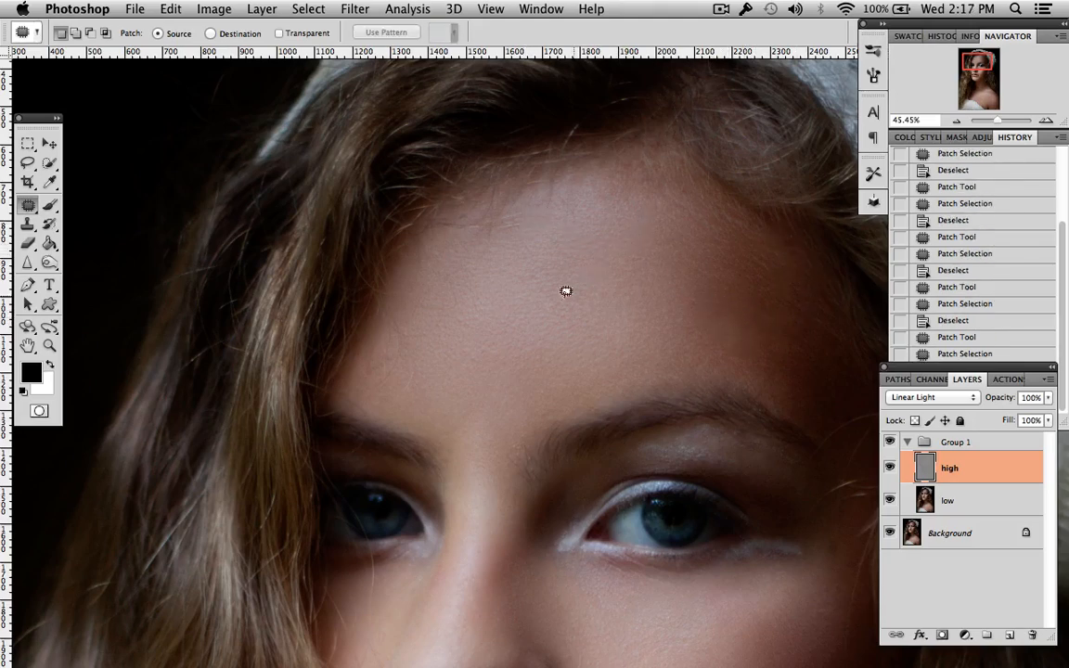
Patch the skin texture beside the outer corner of the brighter eye
{"action": "scroll", "coordinate": [596, 315], "scroll_direction": "down", "scroll_amount": 5}
{"action": "scroll", "coordinate": [597, 314], "scroll_direction": "right", "scroll_amount": 5}
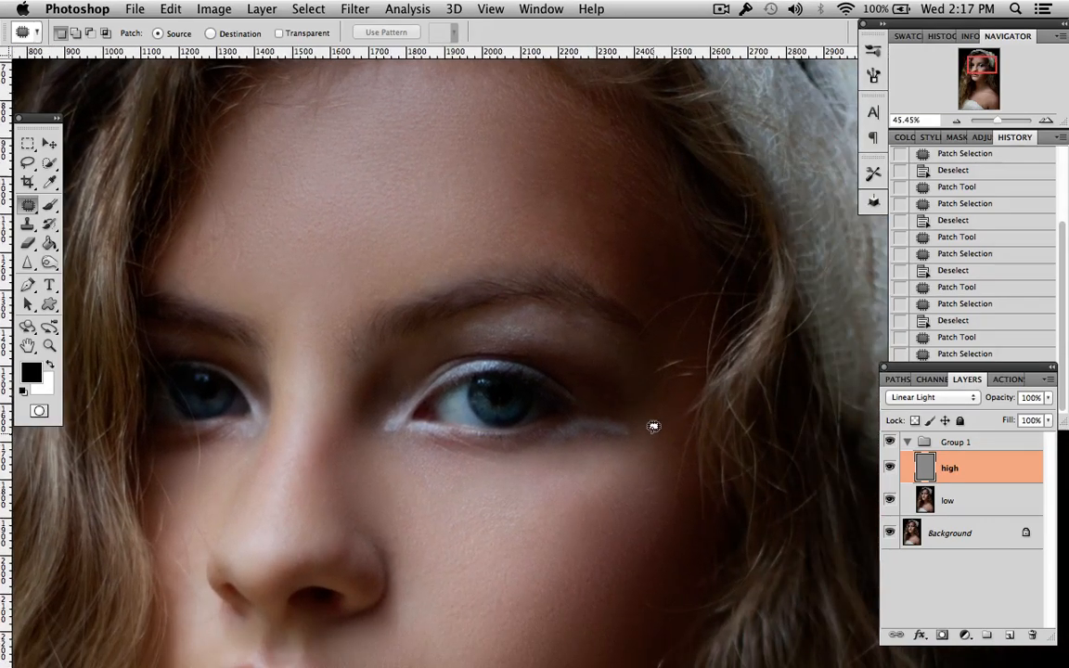
{"action": "left_click_drag", "start_coordinate": [654, 426], "coordinate": [715, 443]}
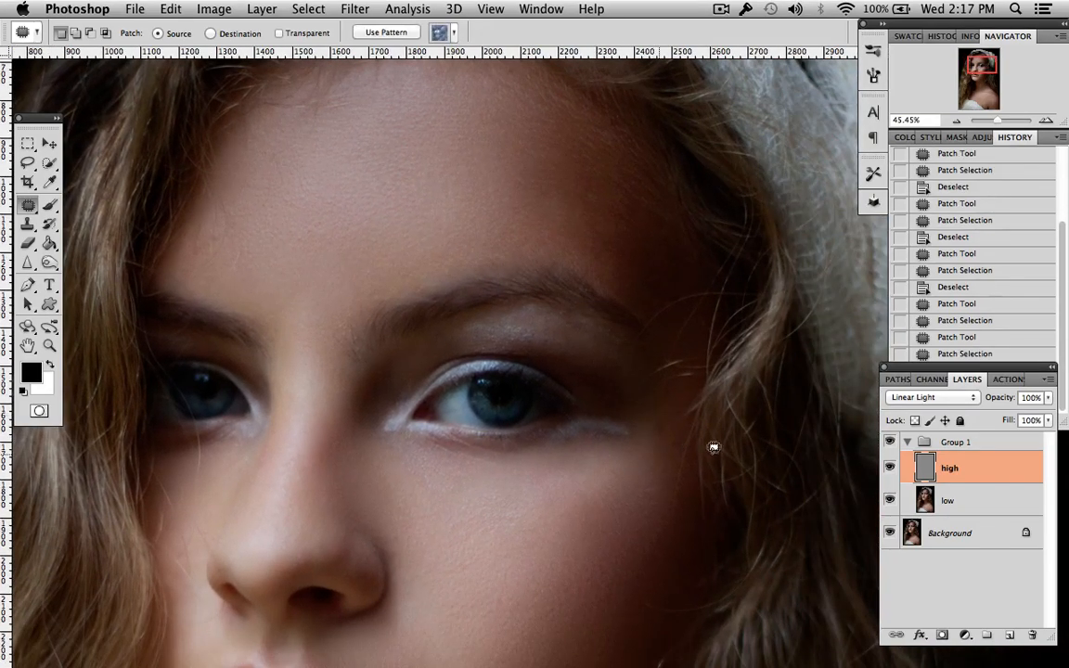
{"action": "key", "text": "super+d"}
Switch to the low layer and patch the tone beside the outer corner of the brighter eye
{"action": "key", "text": "alt+bracketleft"}
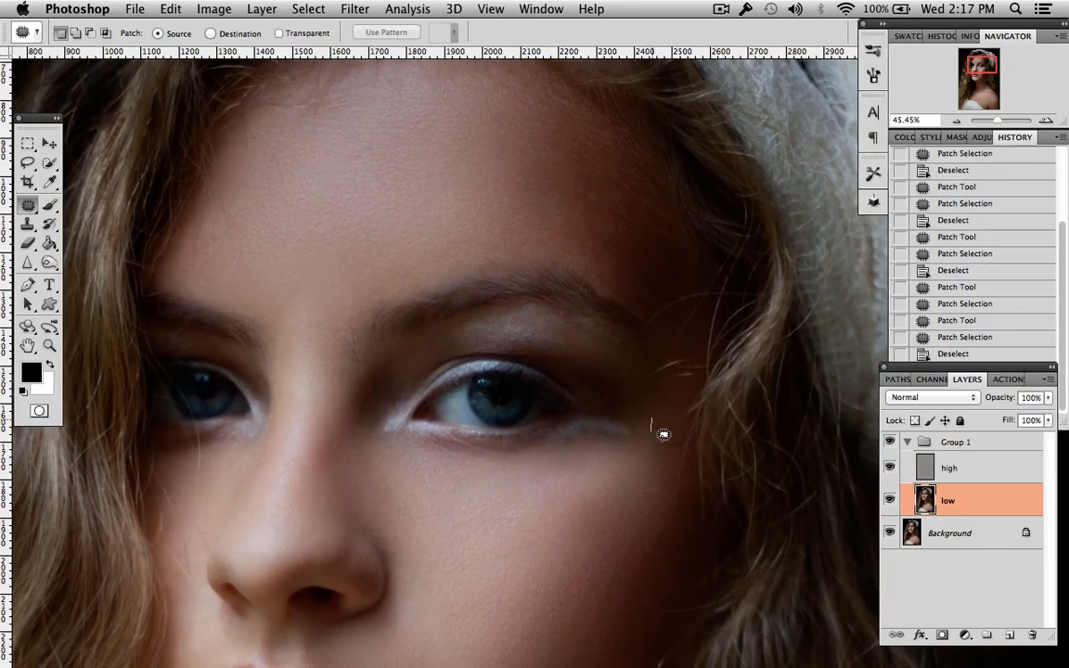
{"action": "left_click_drag", "start_coordinate": [657, 408], "coordinate": [656, 414]}
{"action": "left_click_drag", "start_coordinate": [658, 427], "coordinate": [657, 449]}
{"action": "key", "text": "super+d"}
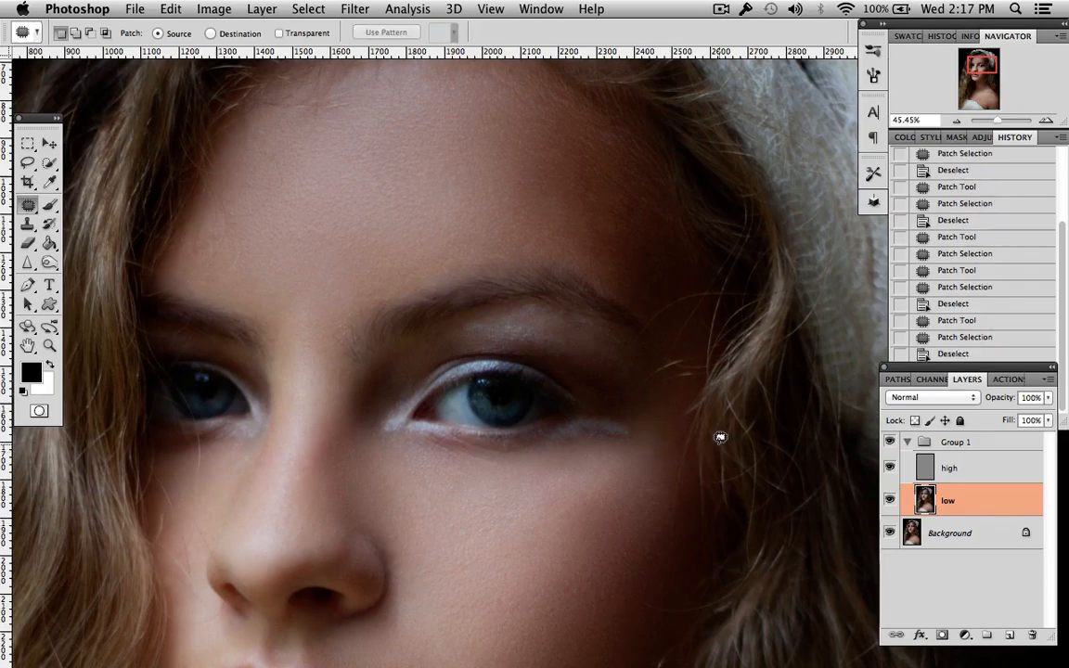
Patch the light tone between the brighter eye's upper lid and outer eyebrow with darker adjacent skin
{"action": "scroll", "coordinate": [720, 432], "scroll_direction": "left", "scroll_amount": 5}
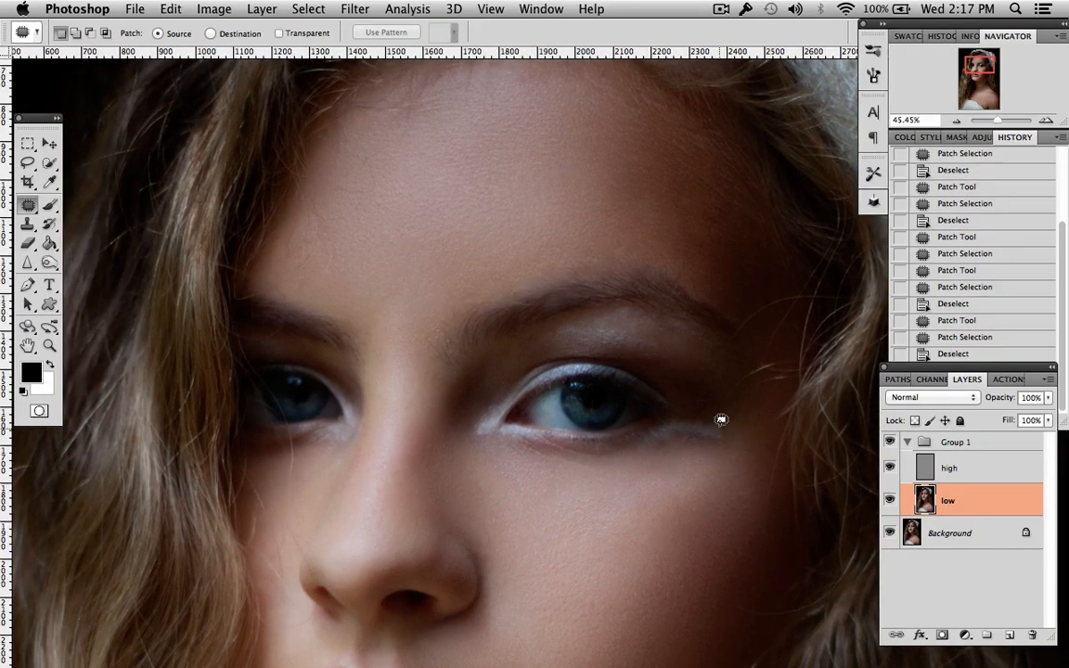
{"action": "scroll", "coordinate": [720, 419], "scroll_direction": "up", "scroll_amount": 6}
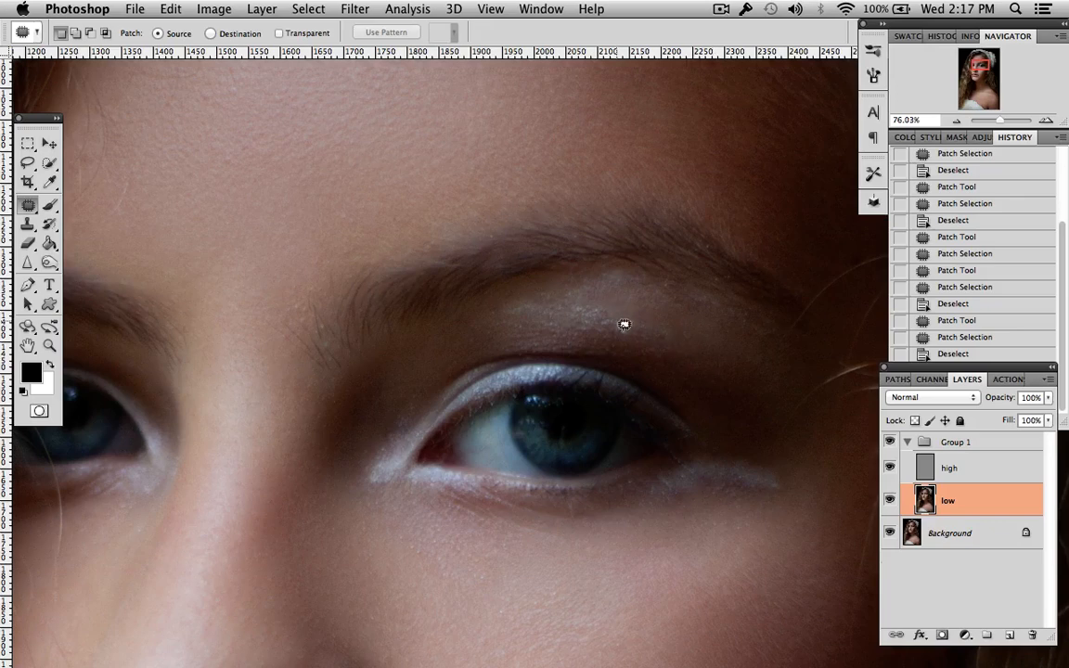
{"action": "mouse_move", "coordinate": [624, 324]}
{"action": "left_mouse_down"}
{"action": "mouse_move", "coordinate": [644, 305]}
{"action": "mouse_move", "coordinate": [622, 325]}
{"action": "left_mouse_up"}
{"action": "left_click_drag", "start_coordinate": [654, 326], "coordinate": [715, 332]}
{"action": "key", "text": "super+d"}
Select the high layer and patch the texture under the outer half of the brighter eye's eyebrow
{"action": "left_click", "coordinate": [951, 468]}
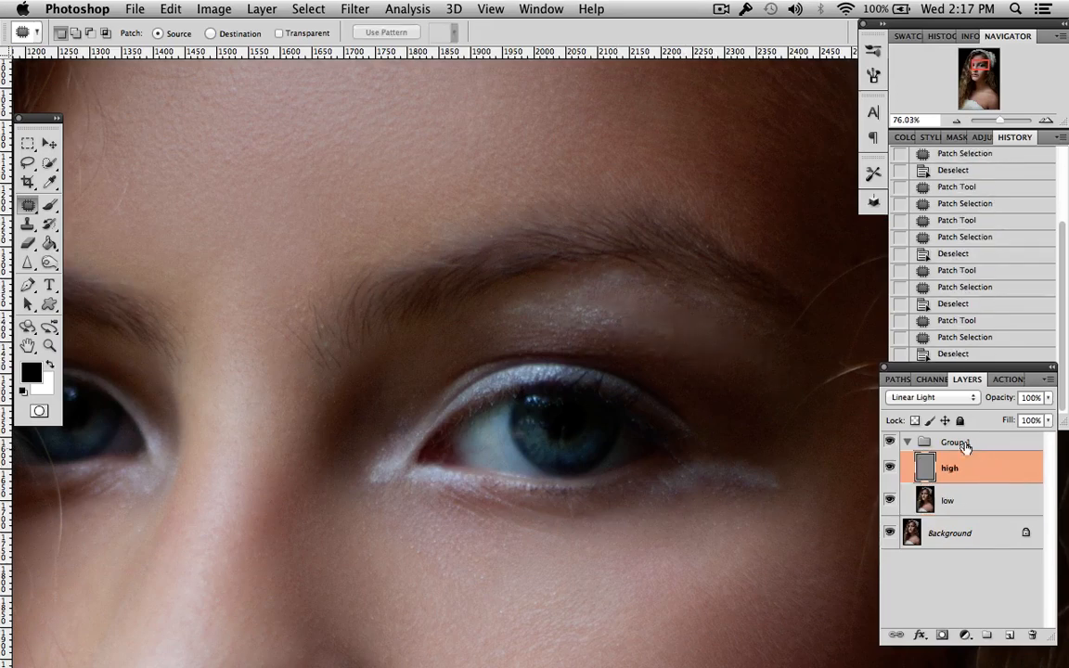
{"action": "mouse_move", "coordinate": [632, 307]}
{"action": "left_mouse_down"}
{"action": "mouse_move", "coordinate": [676, 317]}
{"action": "mouse_move", "coordinate": [635, 305]}
{"action": "left_mouse_up"}
{"action": "left_click_drag", "start_coordinate": [666, 330], "coordinate": [712, 345]}
{"action": "key", "text": "super+d"}
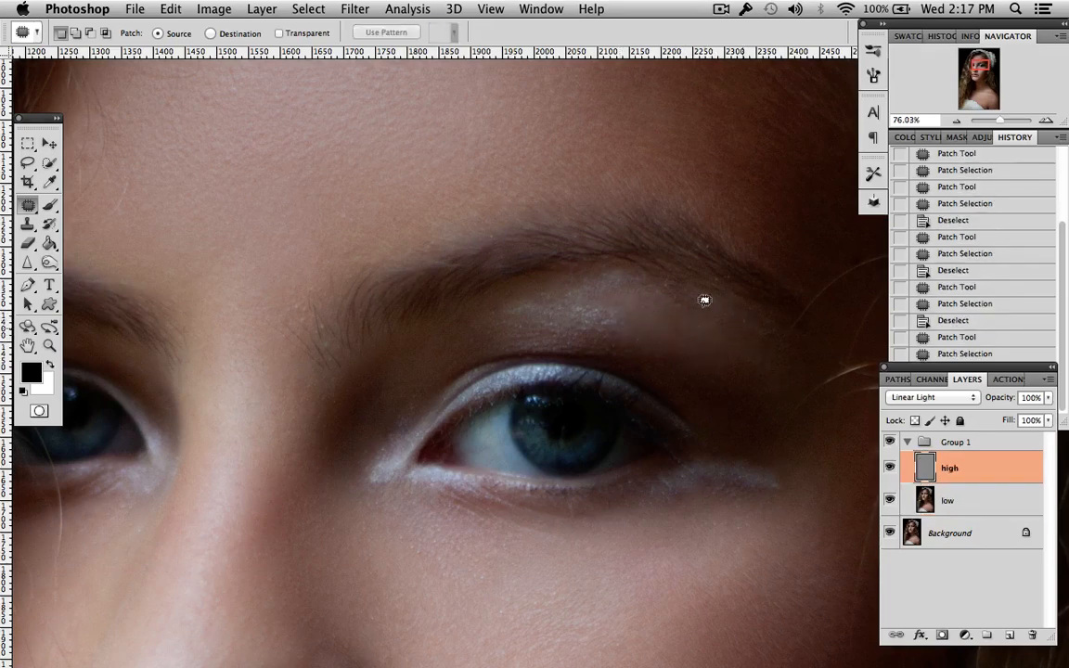
{"action": "mouse_move", "coordinate": [692, 298]}
{"action": "left_mouse_down"}
{"action": "mouse_move", "coordinate": [707, 296]}
{"action": "mouse_move", "coordinate": [690, 298]}
{"action": "left_mouse_up"}
{"action": "left_click_drag", "start_coordinate": [699, 309], "coordinate": [715, 320]}
{"action": "key", "text": "super+d"}
Patch the glittery texture above the middle of the brighter eye's lid
{"action": "mouse_move", "coordinate": [551, 317]}
{"action": "left_mouse_down"}
{"action": "mouse_move", "coordinate": [630, 325]}
{"action": "mouse_move", "coordinate": [534, 283]}
{"action": "left_mouse_up"}
{"action": "key", "text": "super+d"}
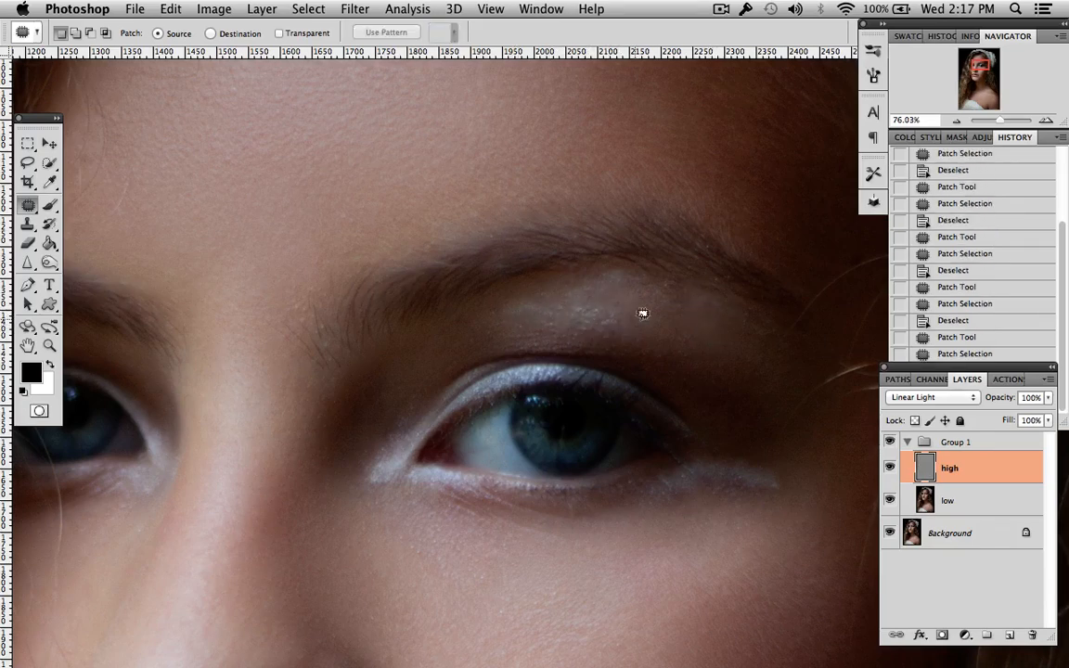
{"action": "mouse_move", "coordinate": [615, 317]}
{"action": "left_mouse_down"}
{"action": "mouse_move", "coordinate": [680, 350]}
{"action": "mouse_move", "coordinate": [664, 304]}
{"action": "mouse_move", "coordinate": [615, 317]}
{"action": "left_mouse_up"}
{"action": "left_click_drag", "start_coordinate": [683, 337], "coordinate": [661, 156]}
{"action": "key", "text": "super+d"}
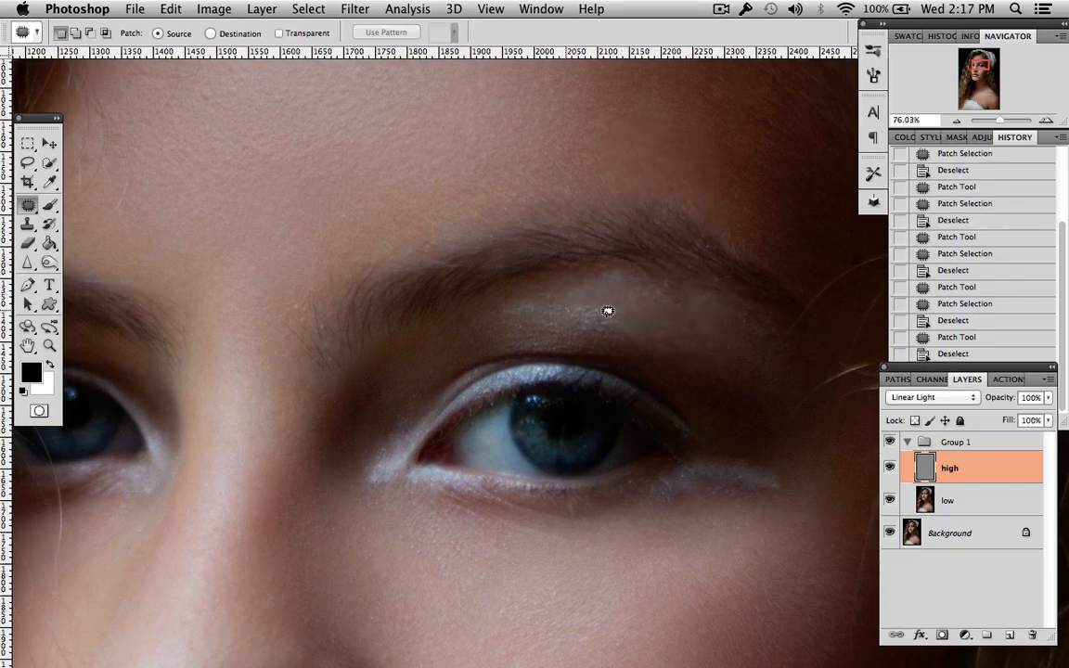
{"action": "mouse_move", "coordinate": [595, 276]}
{"action": "left_mouse_down"}
{"action": "mouse_move", "coordinate": [568, 306]}
{"action": "mouse_move", "coordinate": [668, 315]}
{"action": "left_mouse_up"}
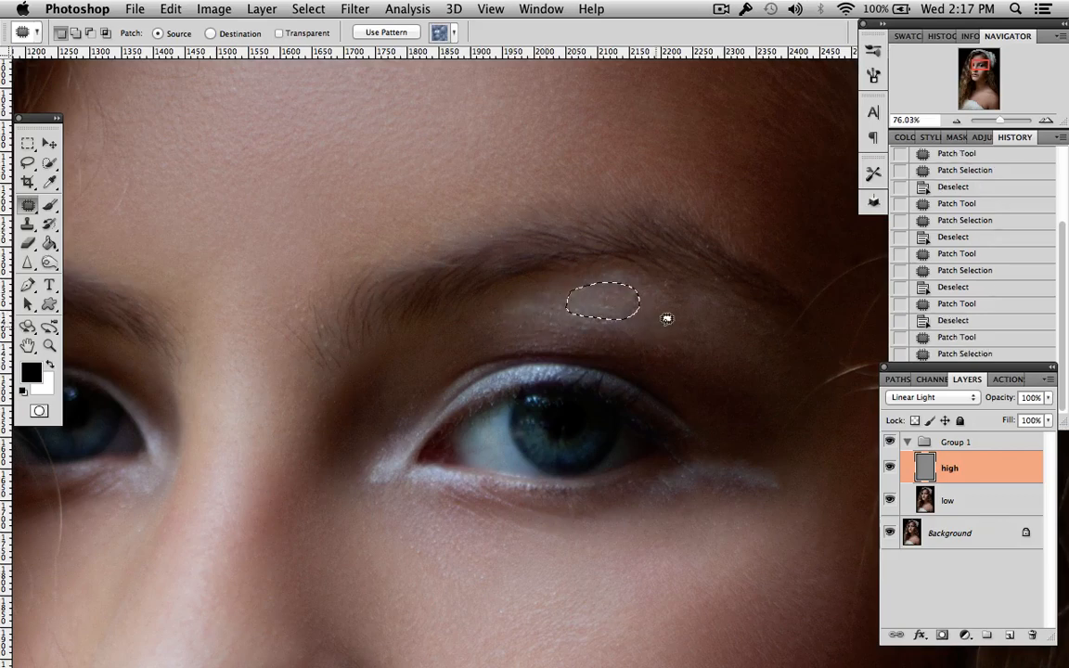
{"action": "key", "text": "super+d"}
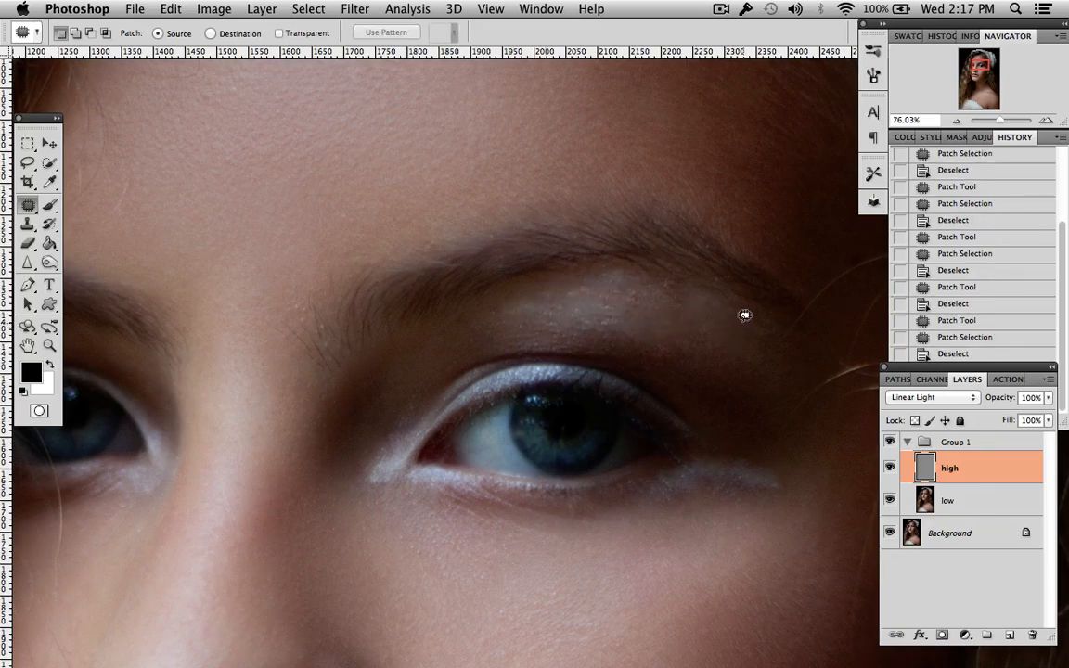
Patch the texture below the outer eyebrow of the brighter eye with skin from the cheek under the eye
{"action": "scroll", "coordinate": [744, 316], "scroll_direction": "left", "scroll_amount": 3}
{"action": "mouse_move", "coordinate": [678, 336]}
{"action": "left_mouse_down"}
{"action": "mouse_move", "coordinate": [748, 355]}
{"action": "mouse_move", "coordinate": [815, 336]}
{"action": "mouse_move", "coordinate": [697, 289]}
{"action": "mouse_move", "coordinate": [680, 330]}
{"action": "left_mouse_up"}
{"action": "left_click_drag", "start_coordinate": [770, 362], "coordinate": [768, 561]}
{"action": "key", "text": "ctrl+d"}
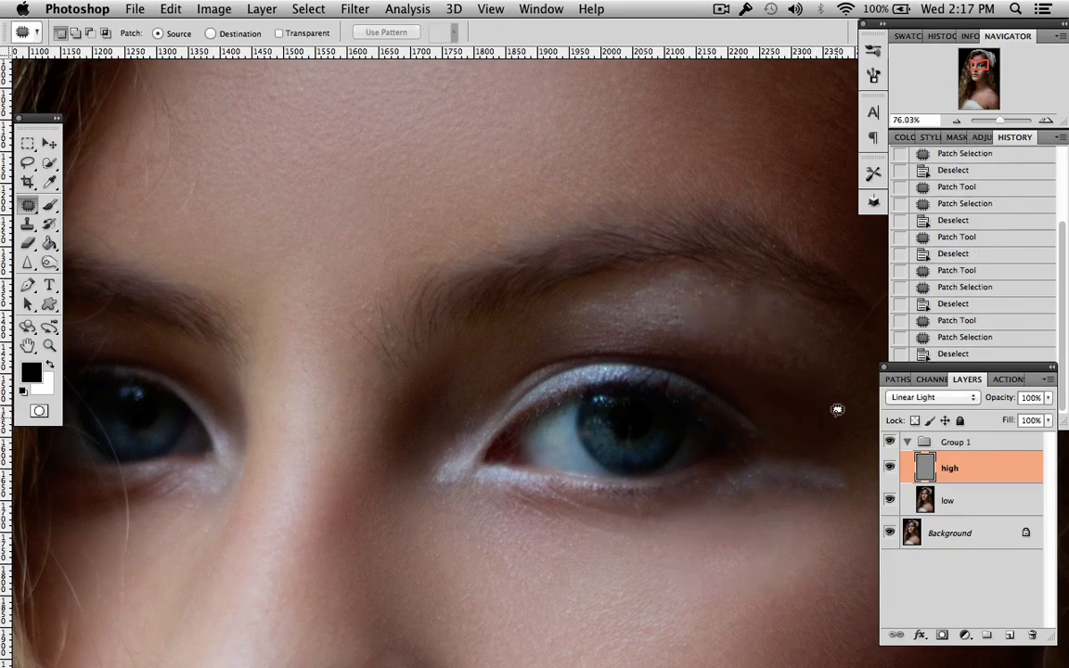
Undo the last patch below the outer eyebrow and patch the glittery texture between the brighter eye's lid and eyebrow again
{"action": "key", "text": "ctrl+z"}
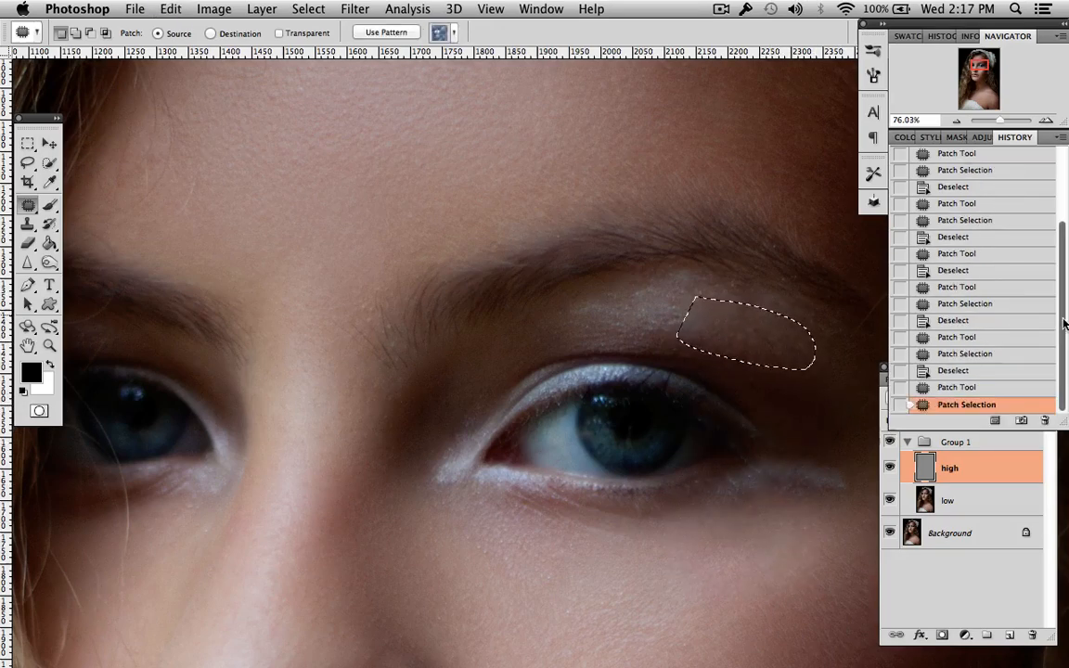
{"action": "key", "text": "ctrl+d"}
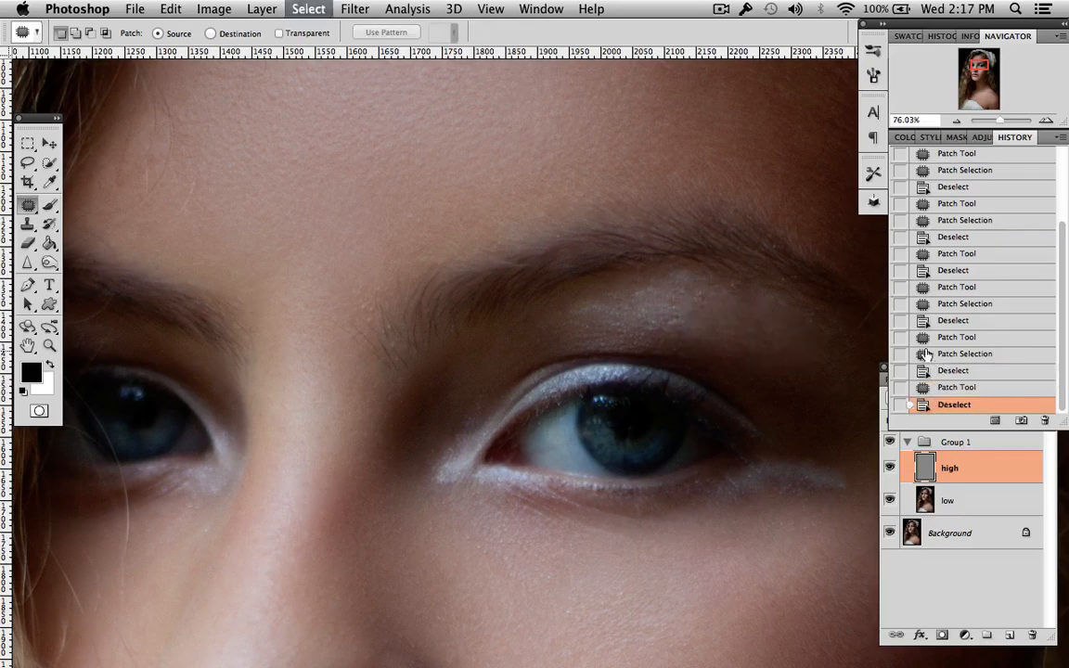
{"action": "mouse_move", "coordinate": [698, 291]}
{"action": "left_mouse_down"}
{"action": "mouse_move", "coordinate": [656, 321]}
{"action": "mouse_move", "coordinate": [661, 345]}
{"action": "mouse_move", "coordinate": [699, 305]}
{"action": "mouse_move", "coordinate": [690, 339]}
{"action": "mouse_move", "coordinate": [735, 351]}
{"action": "mouse_move", "coordinate": [743, 337]}
{"action": "left_mouse_up"}
{"action": "key", "text": "super+d"}
{"action": "key", "text": "super+d"}
{"action": "key", "text": "super+d"}
{"action": "mouse_move", "coordinate": [672, 326]}
{"action": "left_mouse_down"}
{"action": "mouse_move", "coordinate": [685, 332]}
{"action": "mouse_move", "coordinate": [646, 329]}
{"action": "mouse_move", "coordinate": [676, 327]}
{"action": "left_mouse_up"}
{"action": "key", "text": "super+d"}
{"action": "left_click_drag", "start_coordinate": [748, 306], "coordinate": [742, 313]}
{"action": "mouse_move", "coordinate": [742, 312]}
{"action": "left_mouse_down"}
{"action": "mouse_move", "coordinate": [750, 243]}
{"action": "mouse_move", "coordinate": [766, 324]}
{"action": "mouse_move", "coordinate": [702, 317]}
{"action": "mouse_move", "coordinate": [692, 295]}
{"action": "mouse_move", "coordinate": [743, 341]}
{"action": "left_mouse_up"}
{"action": "key", "text": "super+d"}
{"action": "key", "text": "super+d"}
{"action": "key", "text": "super+d"}
{"action": "key", "text": "super+d"}
Compare the face before and after retouching by toggling the visibility of Group 1
{"action": "scroll", "coordinate": [795, 357], "scroll_direction": "up", "scroll_amount": 5}
{"action": "scroll", "coordinate": [794, 357], "scroll_direction": "left", "scroll_amount": 3}
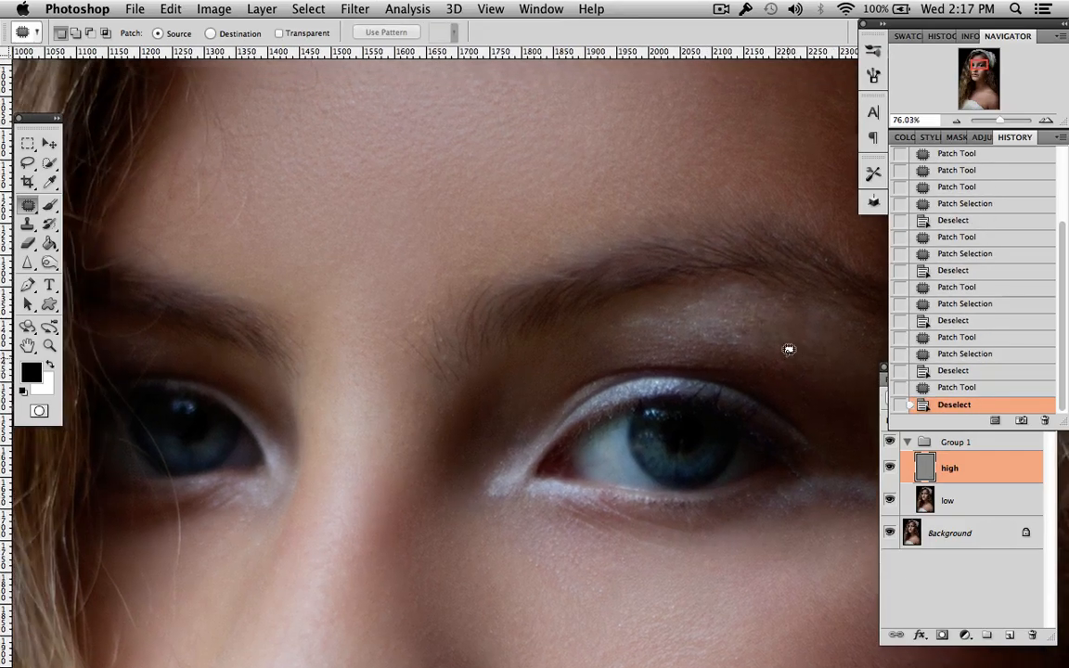
{"action": "scroll", "coordinate": [784, 340], "scroll_direction": "down", "scroll_amount": 5}
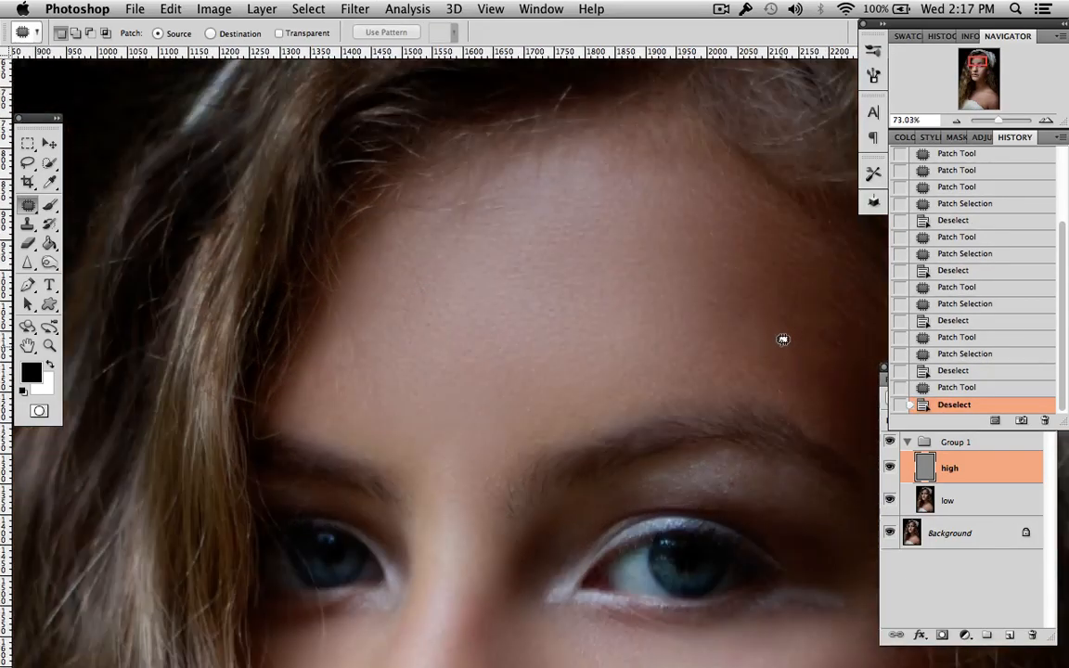
{"action": "scroll", "coordinate": [784, 338], "scroll_direction": "down", "scroll_amount": 5}
{"action": "scroll", "coordinate": [785, 338], "scroll_direction": "right", "scroll_amount": 2}
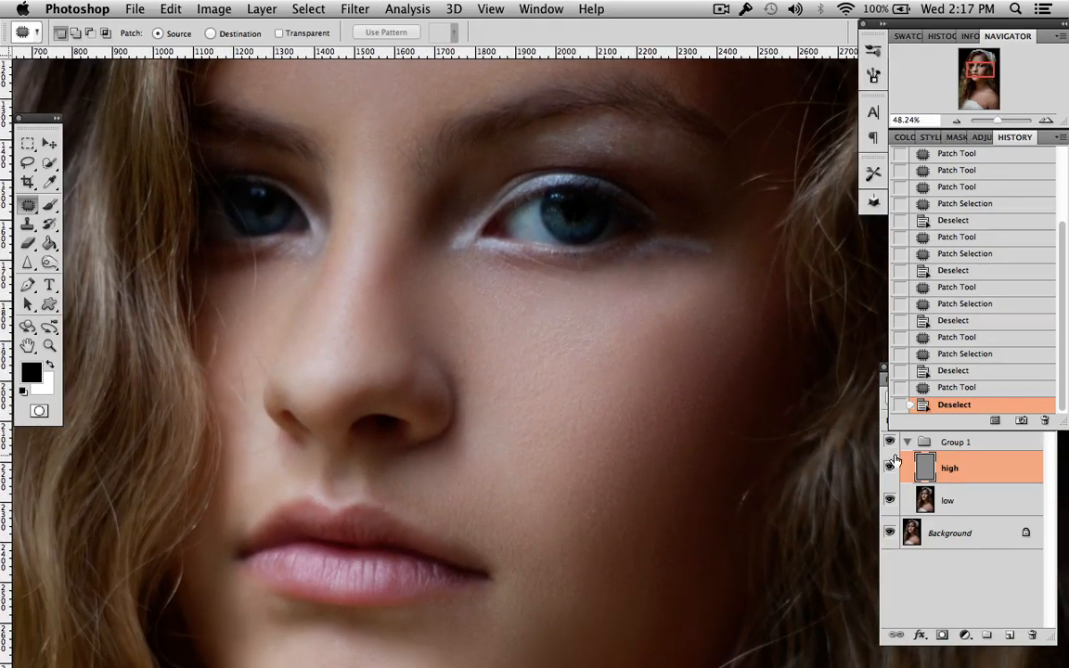
{"action": "left_click", "coordinate": [889, 444]}
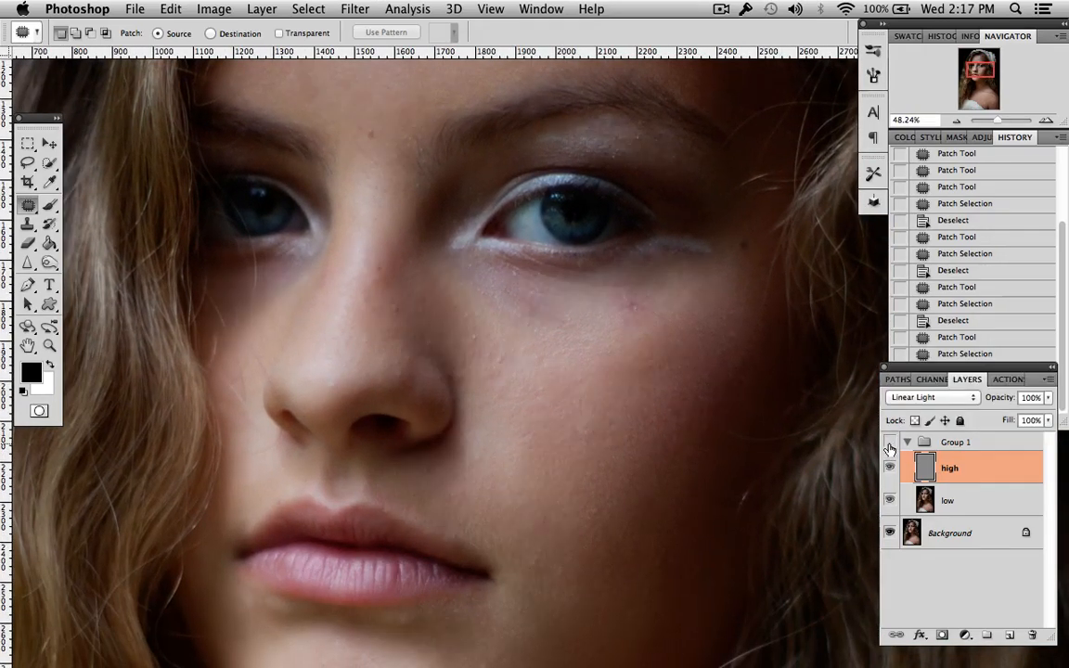
{"action": "left_click", "coordinate": [890, 444]}
{"action": "left_click", "coordinate": [890, 443]}
{"action": "left_click", "coordinate": [890, 443]}
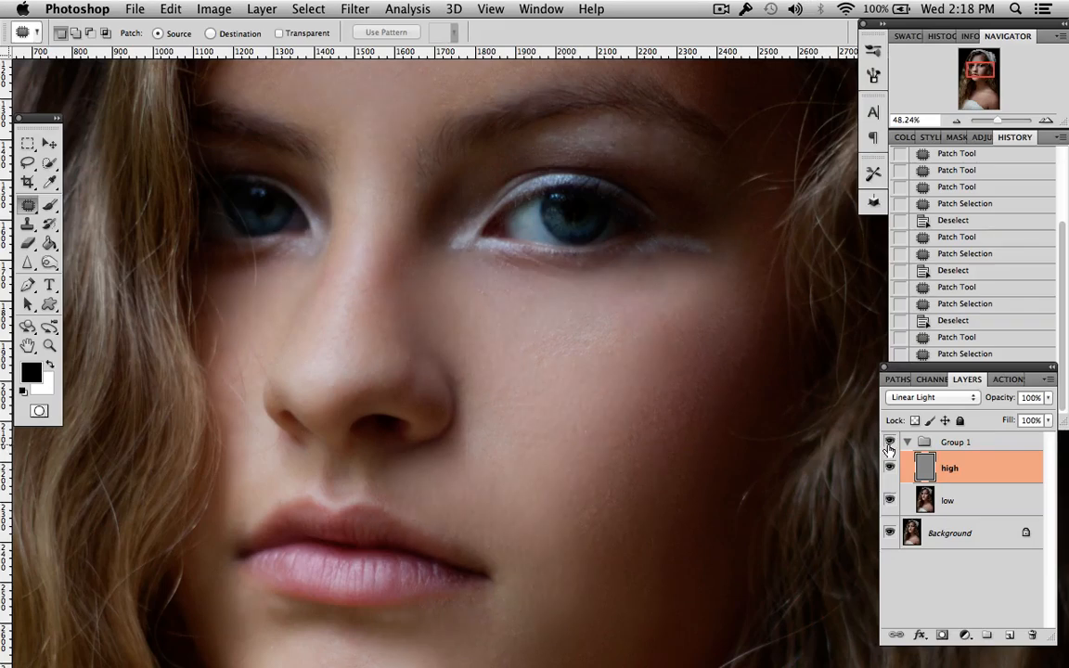
{"action": "left_click", "coordinate": [890, 443]}
{"action": "left_click", "coordinate": [890, 444]}
{"action": "key", "text": "super+0"}
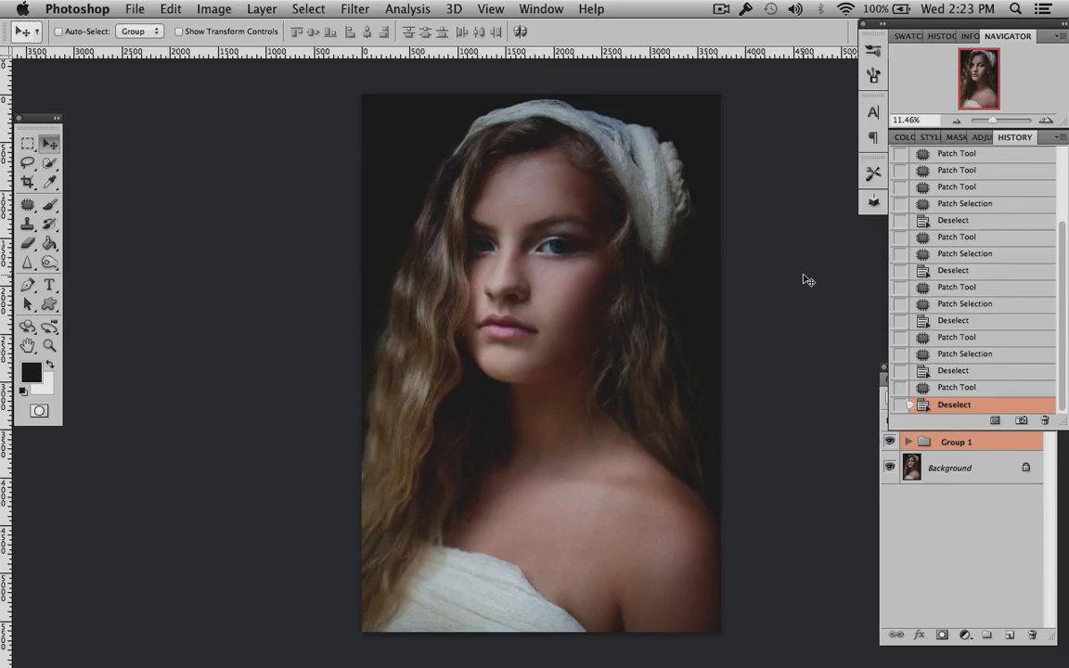
Add a new layer above Group 1 in Soft Light mode, filled with the neutral 50% gray
{"action": "left_click", "coordinate": [262, 8]}
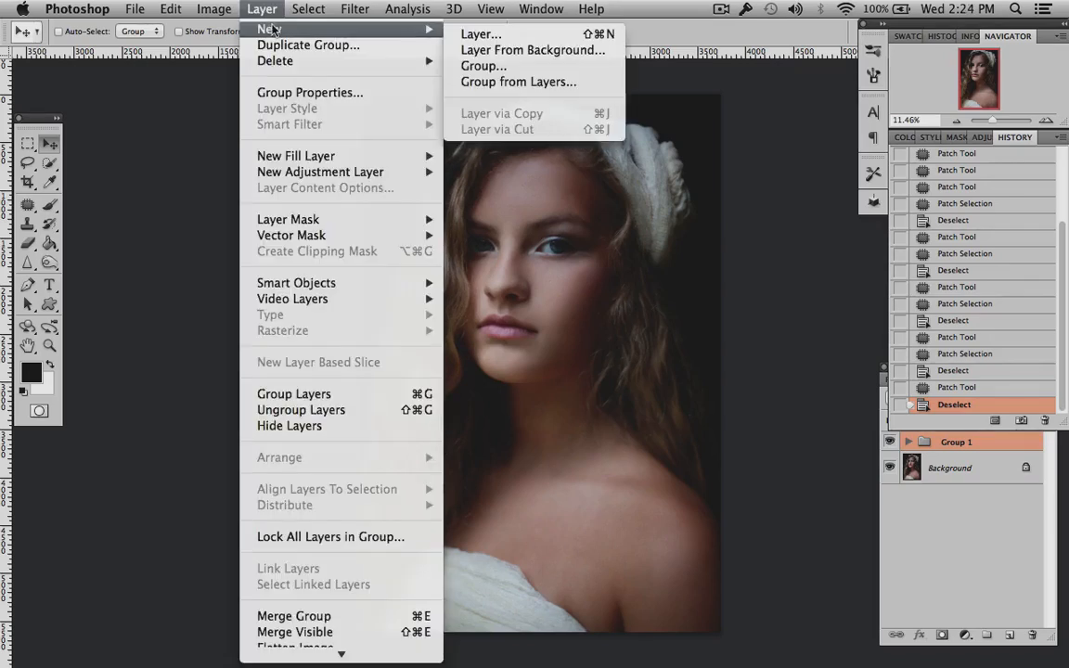
{"action": "mouse_move", "coordinate": [431, 29]}
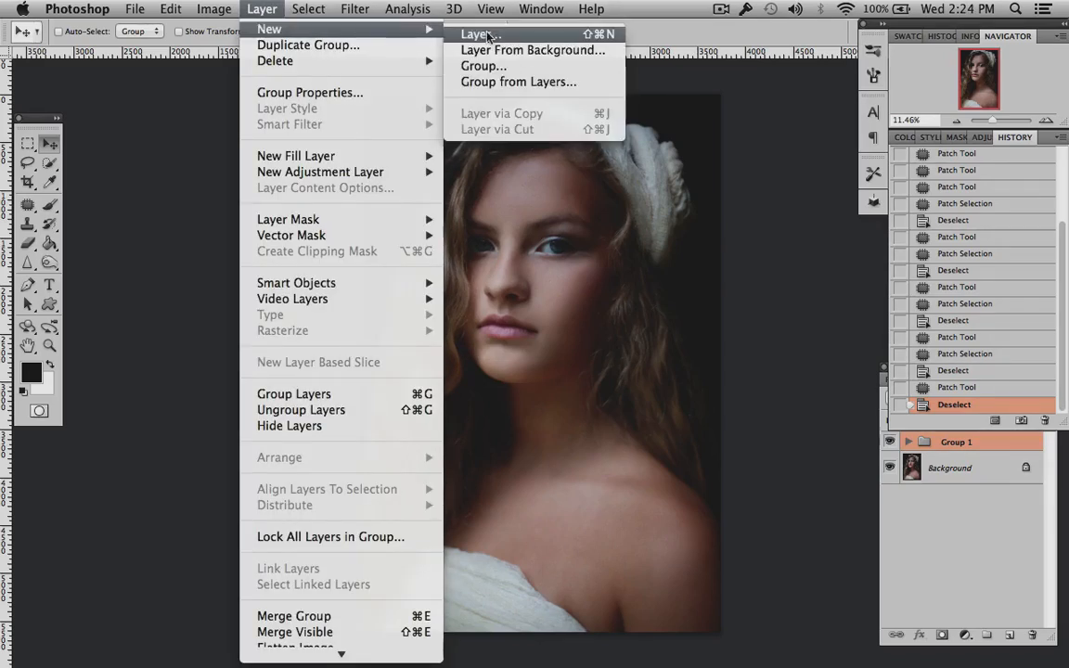
{"action": "left_click", "coordinate": [478, 32]}
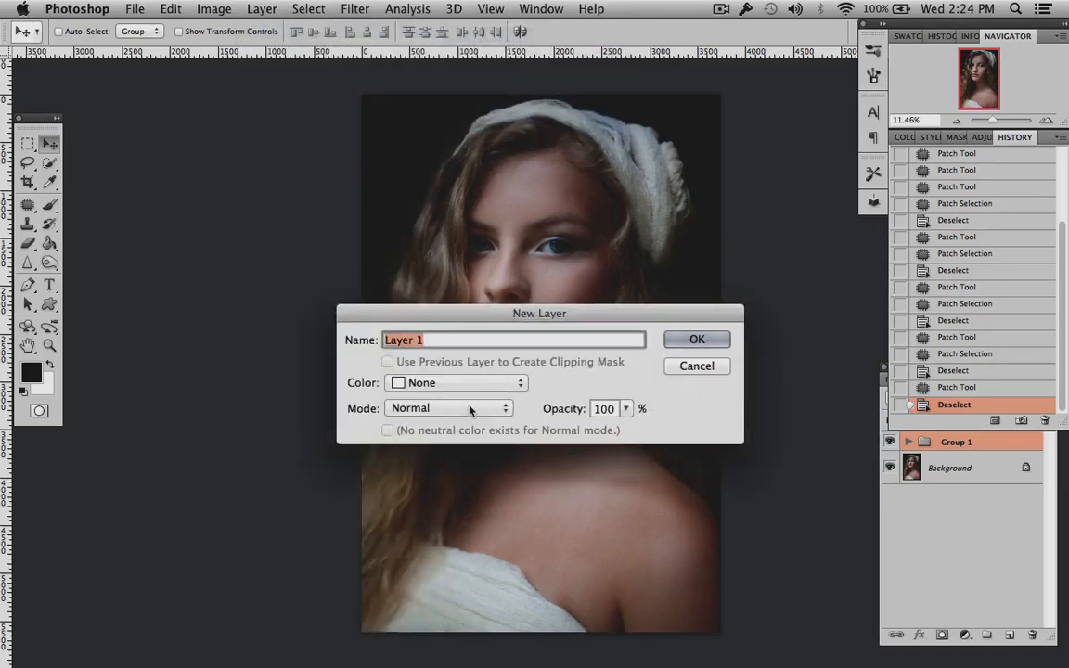
{"action": "left_click", "coordinate": [436, 410]}
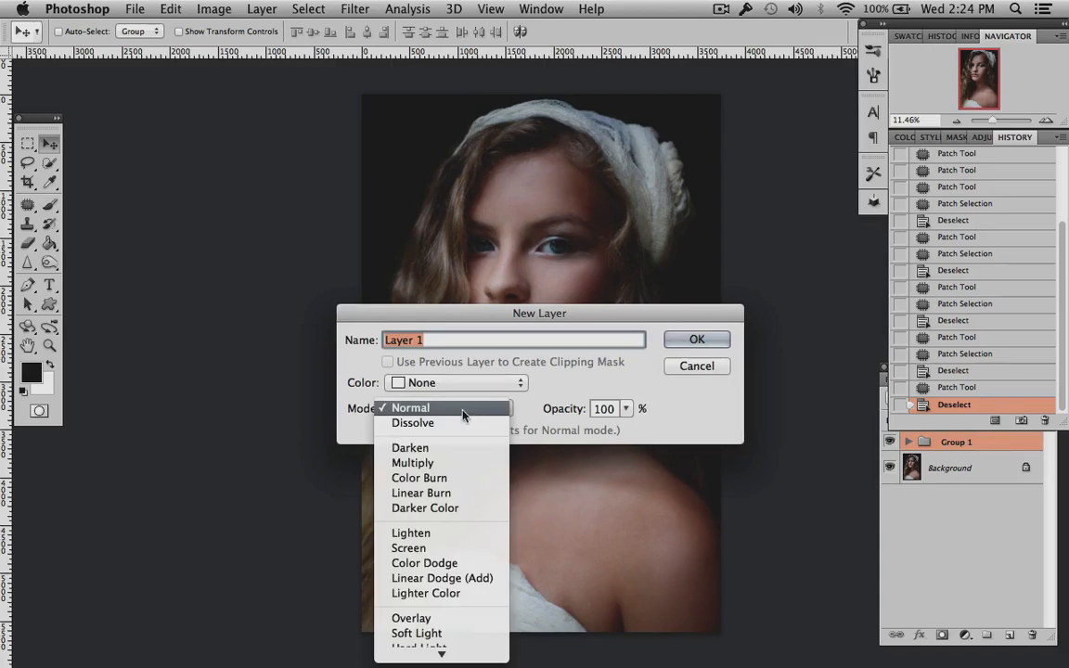
{"action": "left_click", "coordinate": [458, 605]}
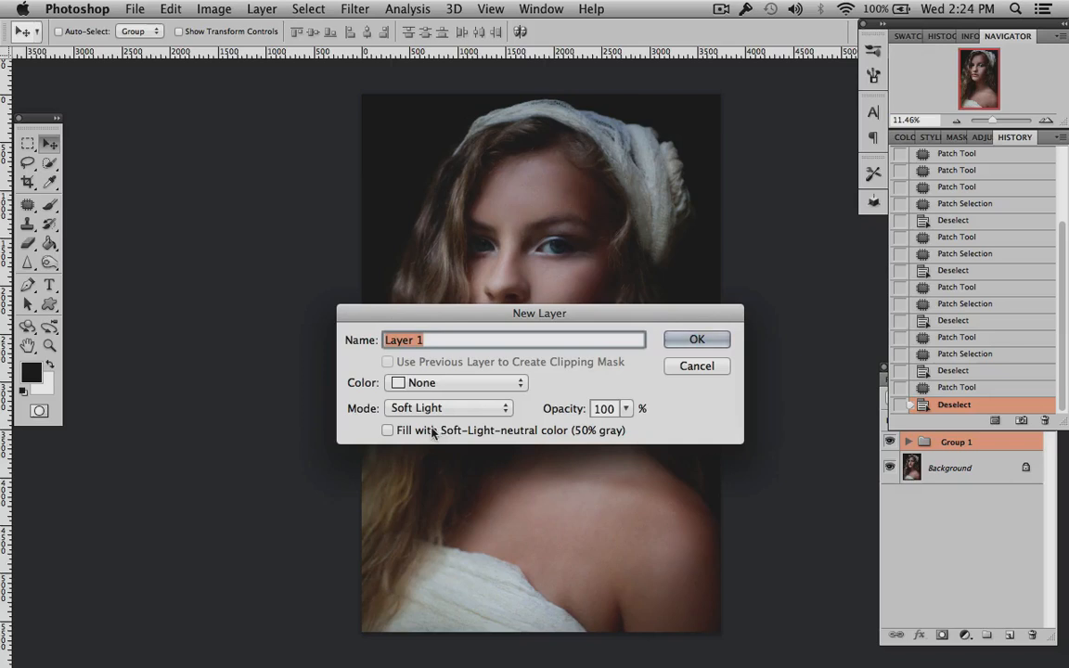
{"action": "left_click", "coordinate": [437, 431]}
{"action": "left_click", "coordinate": [697, 339]}
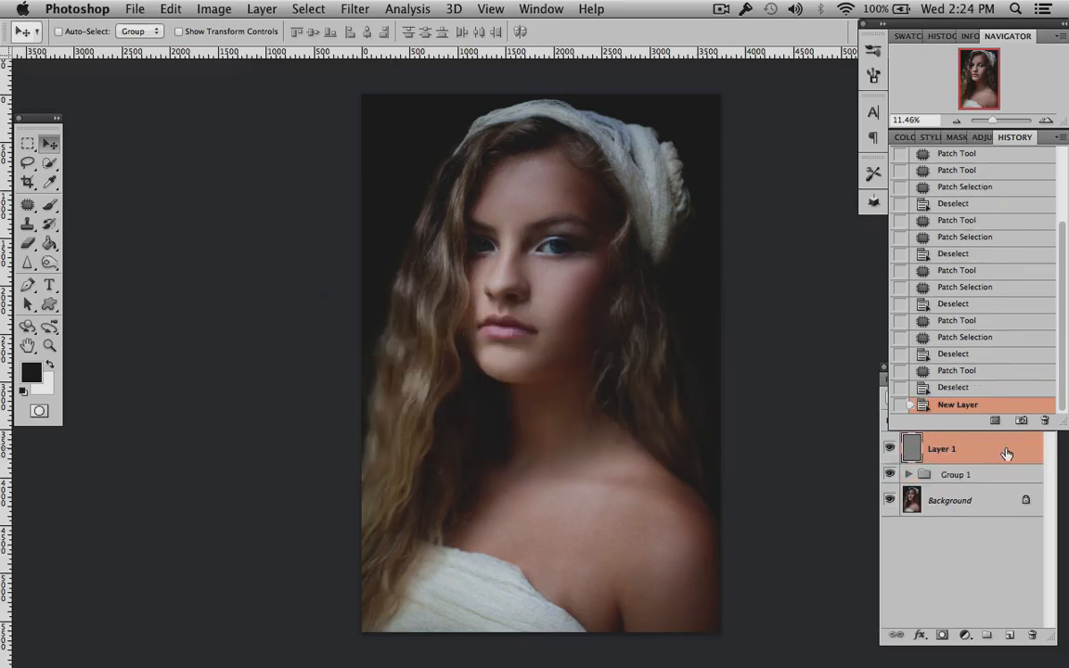
Duplicate the gray Soft Light layer and rename the original as highlights
{"action": "left_click_drag", "start_coordinate": [1005, 451], "coordinate": [1009, 634]}
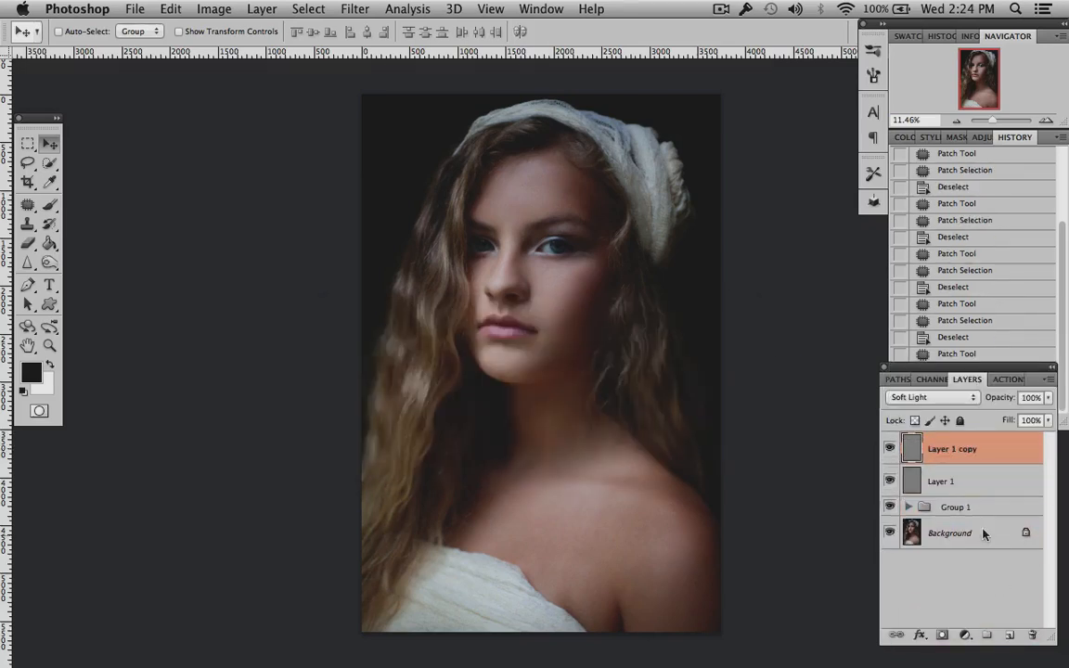
{"action": "left_click", "coordinate": [943, 482]}
{"action": "double_click", "coordinate": [962, 481]}
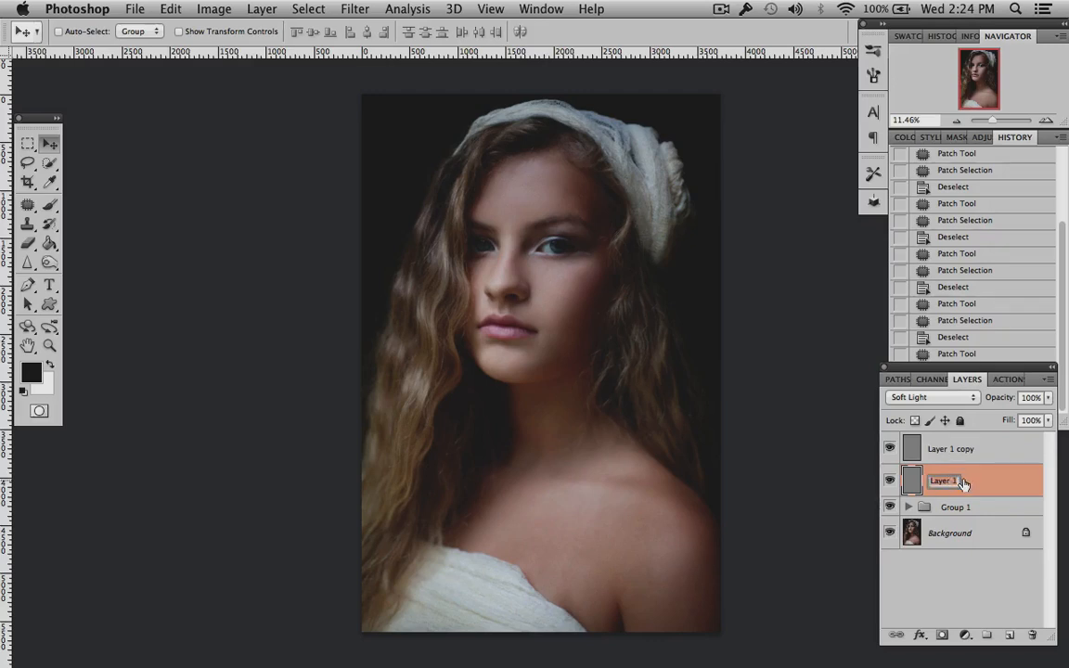
{"action": "type", "text": "highlights"}
{"action": "key", "text": "Return"}
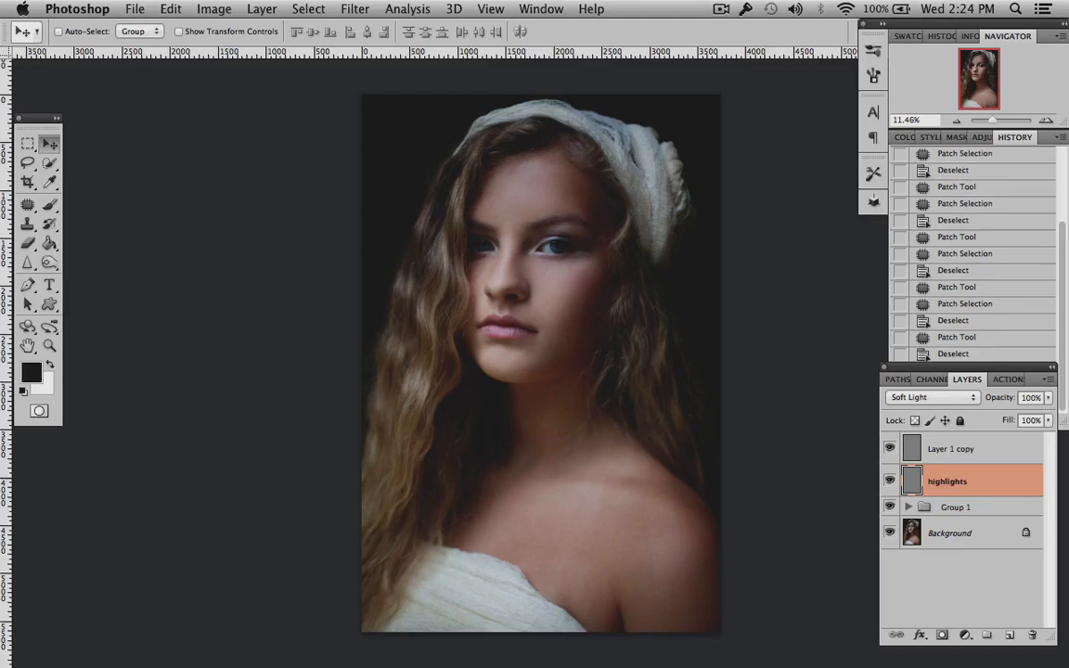
Rename the duplicated gray layer as shadows
{"action": "left_click", "coordinate": [943, 454]}
{"action": "double_click", "coordinate": [943, 453]}
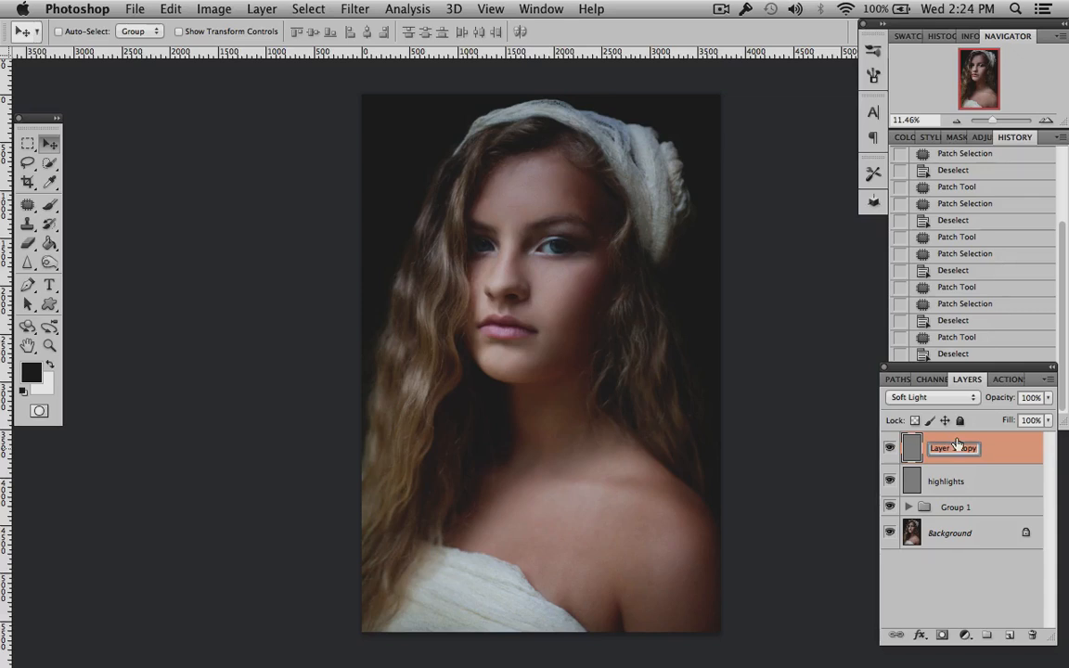
{"action": "type", "text": "shadows"}
{"action": "key", "text": "Return"}
Select the highlights layer and set the Brush tool to Soft Light mode with white as the foreground colour
{"action": "left_click", "coordinate": [957, 487]}
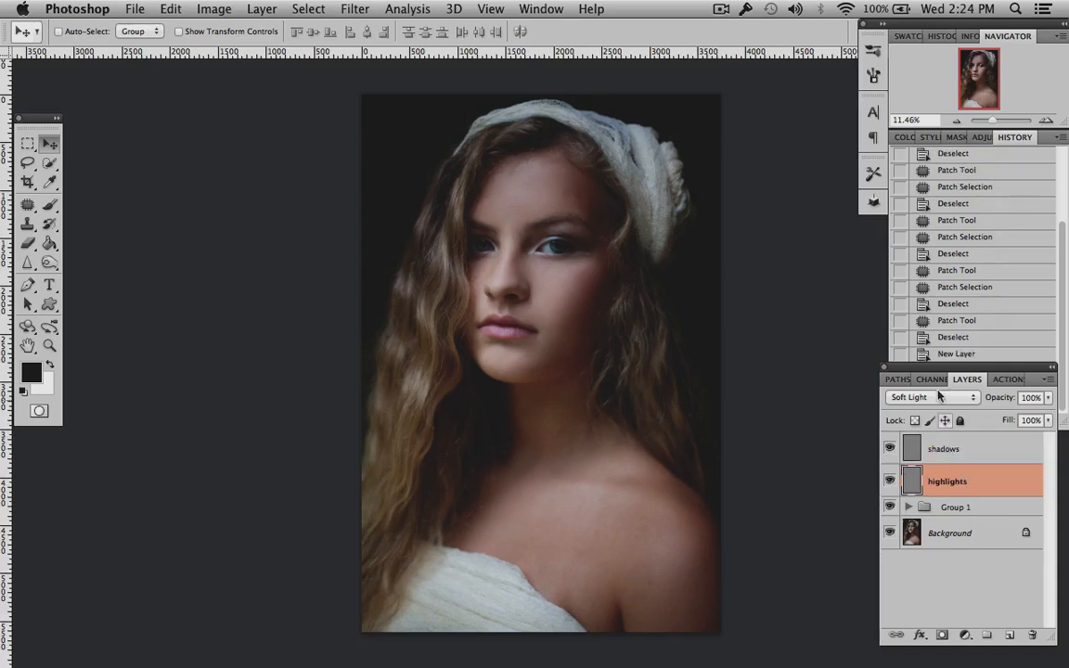
{"action": "left_click", "coordinate": [52, 205]}
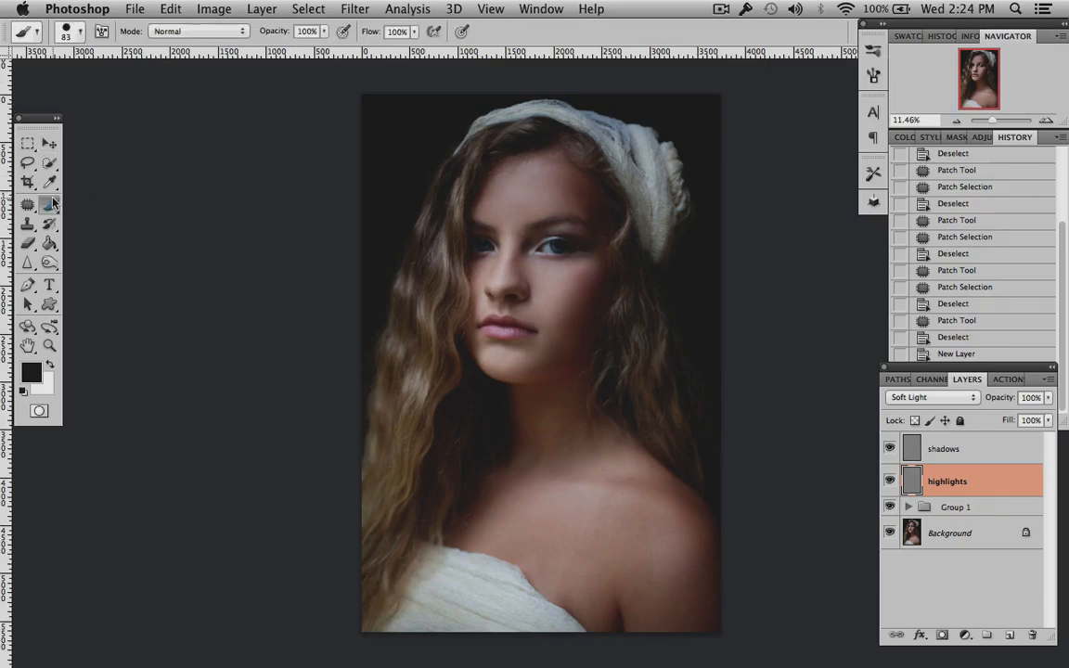
{"action": "left_click", "coordinate": [220, 34]}
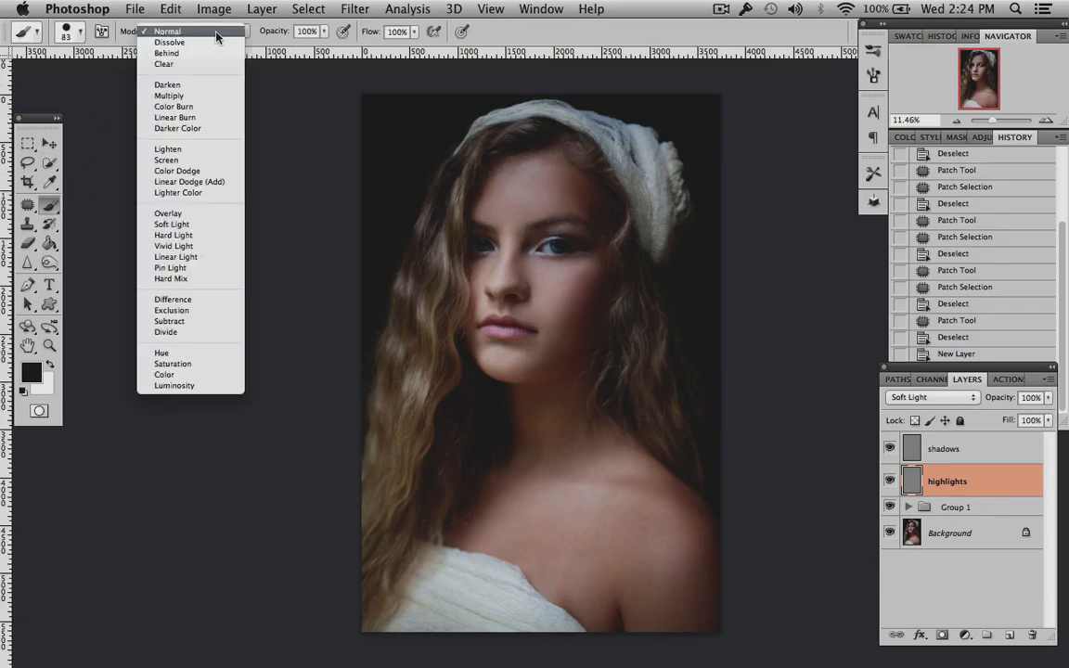
{"action": "left_click", "coordinate": [190, 203]}
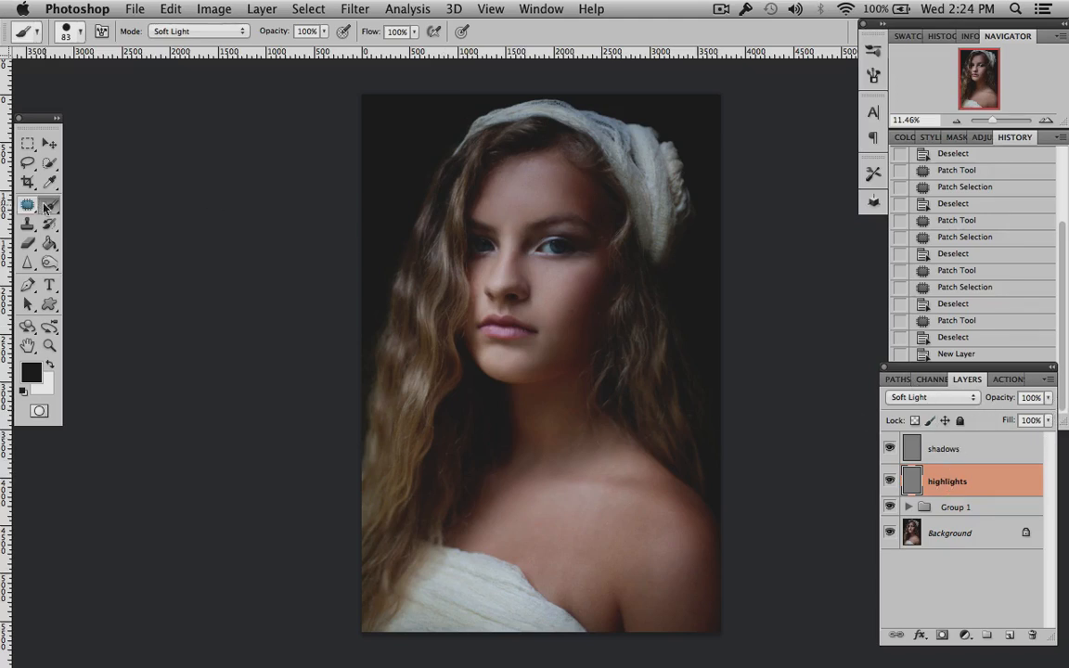
{"action": "left_click", "coordinate": [51, 363]}
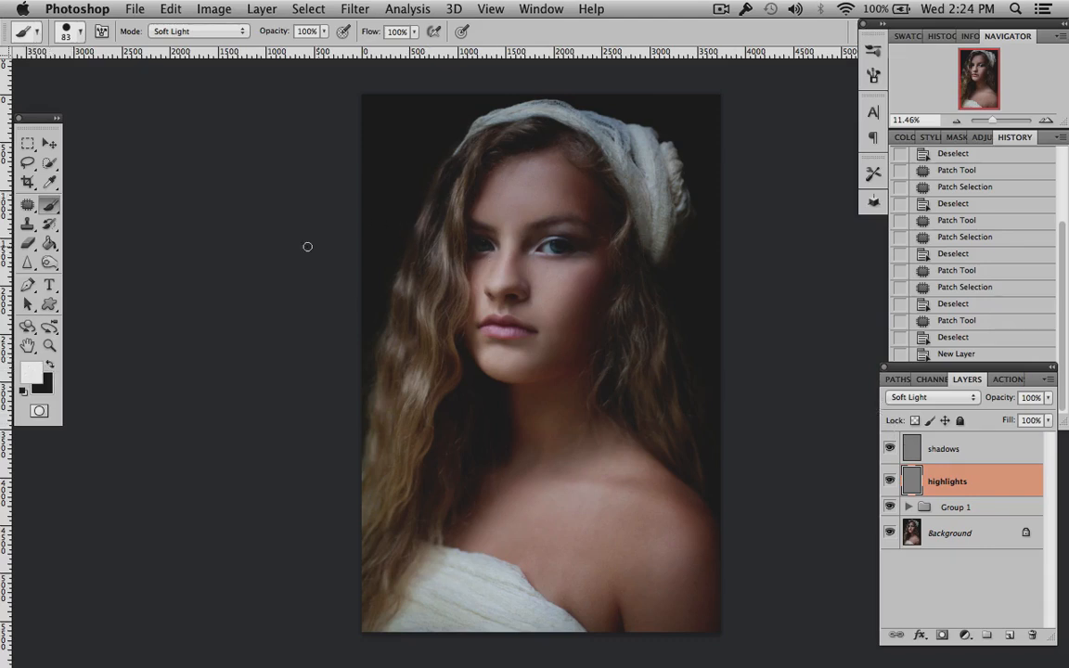
Set the brush to 432 px with 0% hardness and paint white highlights over the forehead and face
{"action": "right_click", "coordinate": [495, 195]}
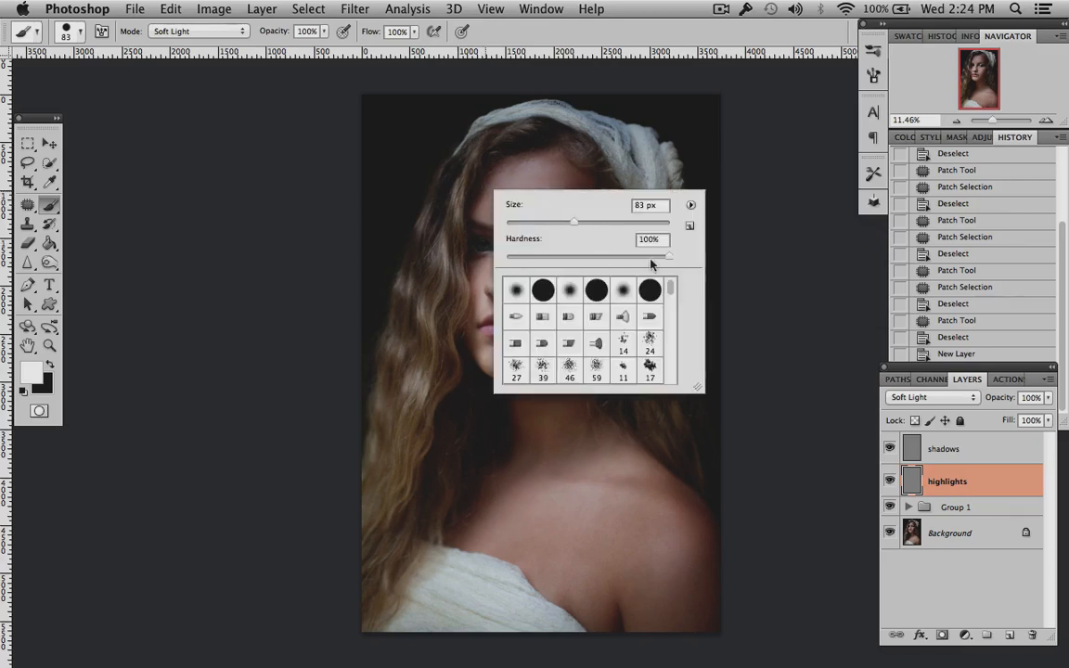
{"action": "left_click_drag", "start_coordinate": [667, 261], "coordinate": [508, 256]}
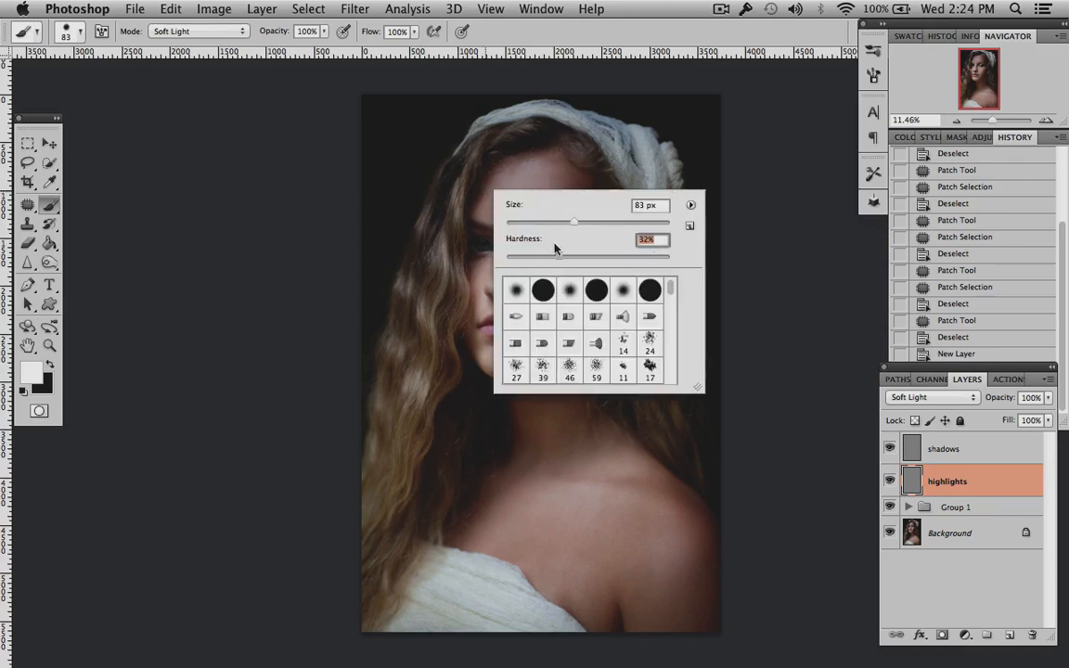
{"action": "left_click", "coordinate": [619, 223]}
{"action": "left_click_drag", "start_coordinate": [623, 224], "coordinate": [647, 223]}
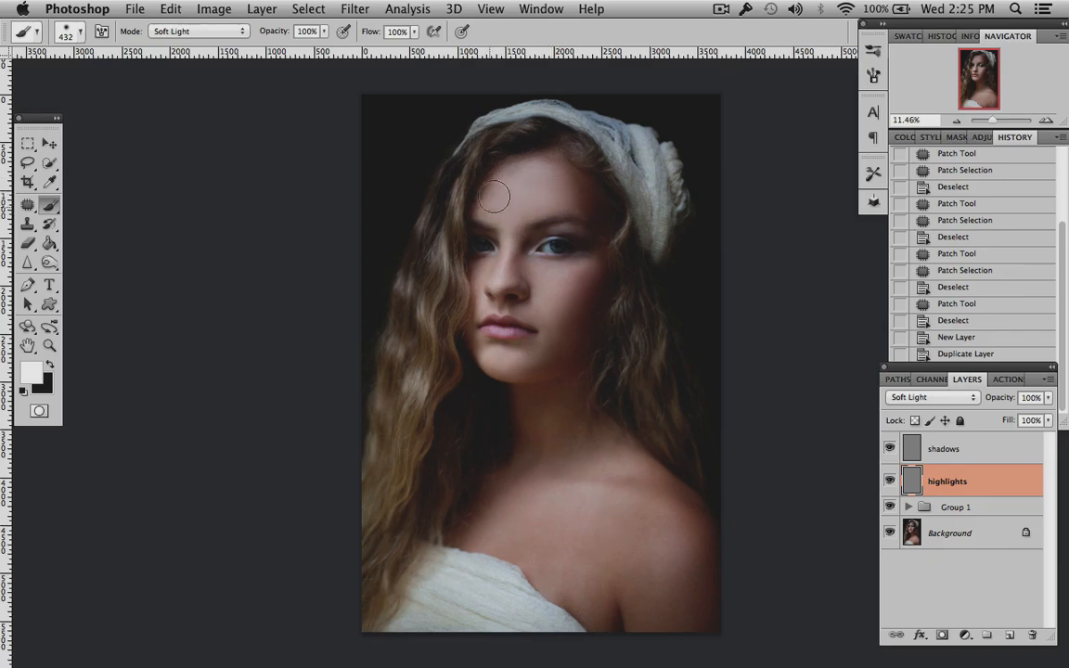
{"action": "left_click_drag", "start_coordinate": [558, 190], "coordinate": [562, 196]}
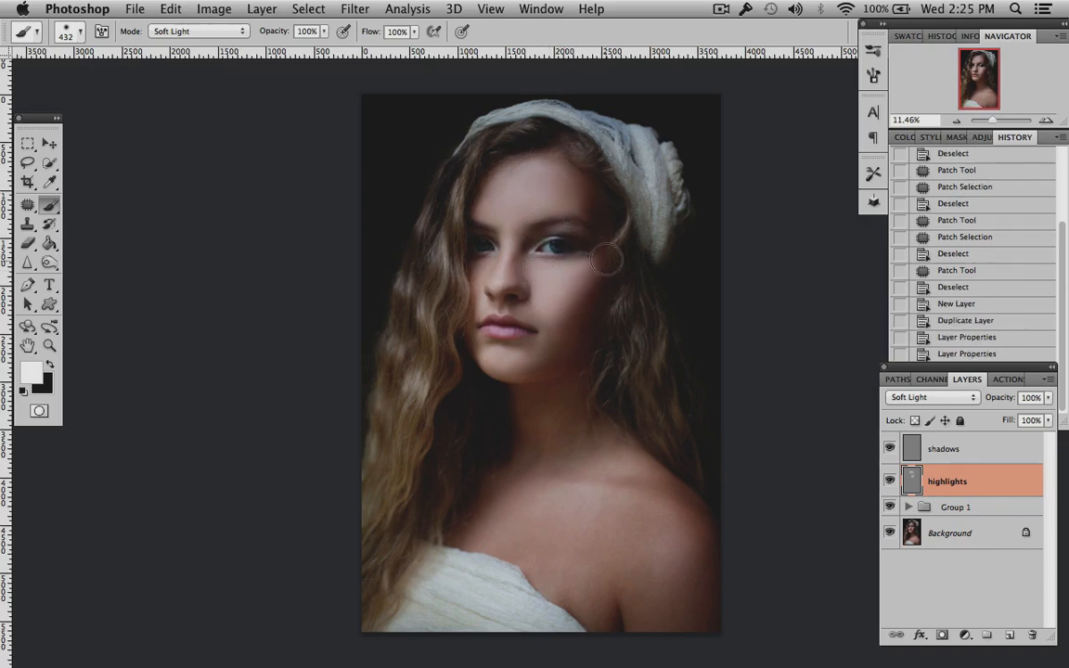
Enlarge the brush to 813 px and paint highlights over the chest, shoulder and neck
{"action": "right_click", "coordinate": [543, 285]}
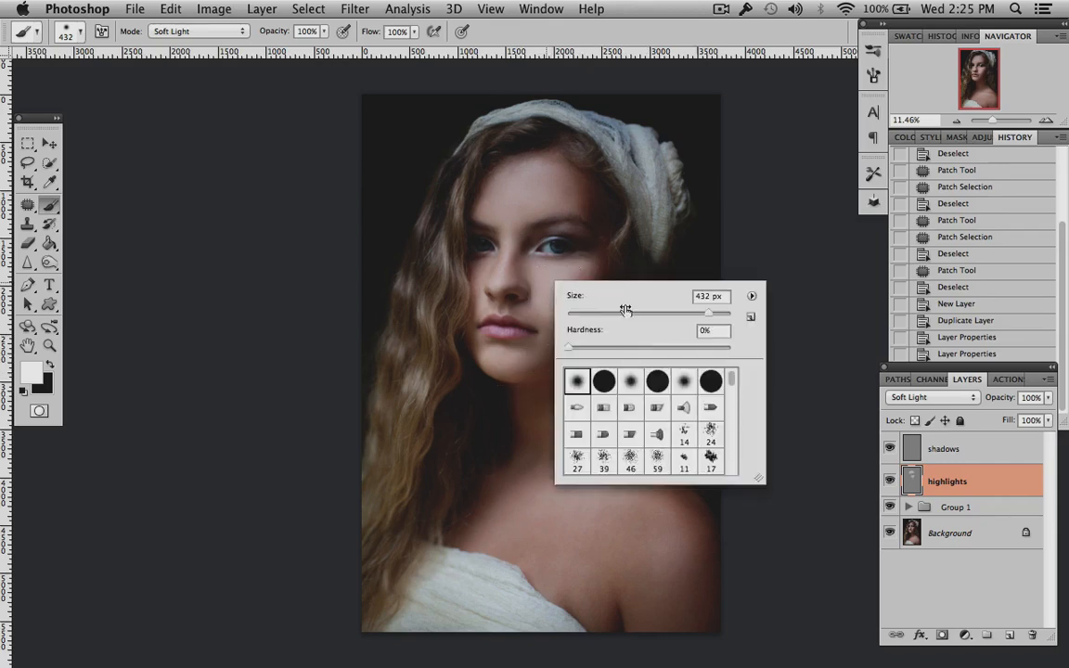
{"action": "left_click_drag", "start_coordinate": [717, 317], "coordinate": [719, 315]}
{"action": "key", "text": "Return"}
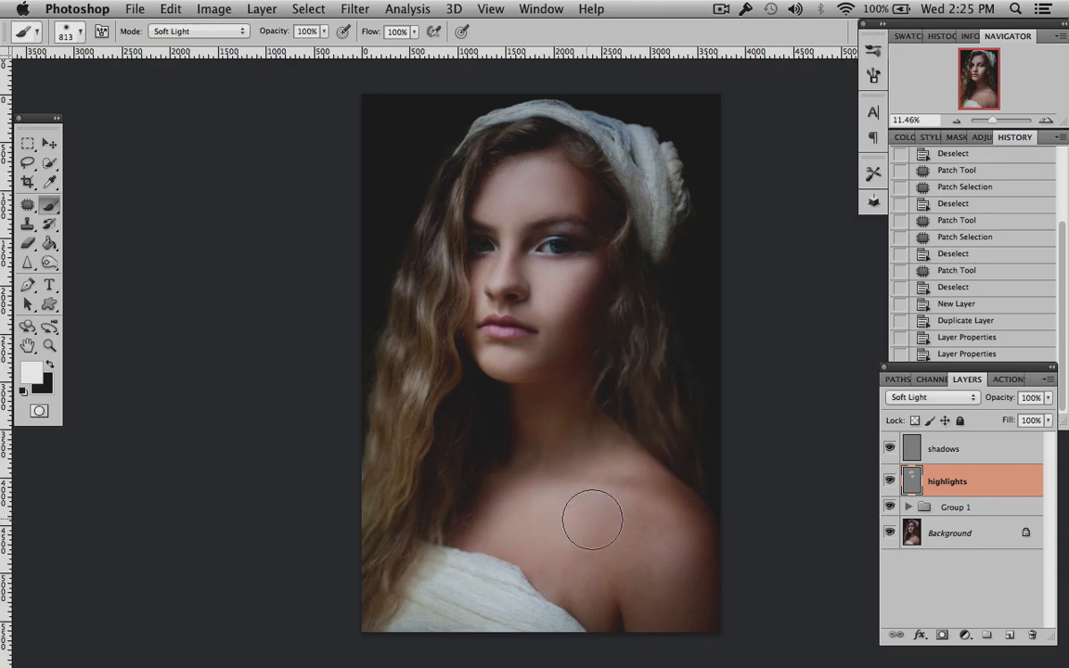
{"action": "mouse_move", "coordinate": [592, 520]}
{"action": "left_mouse_down"}
{"action": "mouse_move", "coordinate": [669, 543]}
{"action": "mouse_move", "coordinate": [560, 564]}
{"action": "mouse_move", "coordinate": [677, 562]}
{"action": "mouse_move", "coordinate": [666, 568]}
{"action": "mouse_move", "coordinate": [671, 633]}
{"action": "mouse_move", "coordinate": [665, 557]}
{"action": "left_mouse_up"}
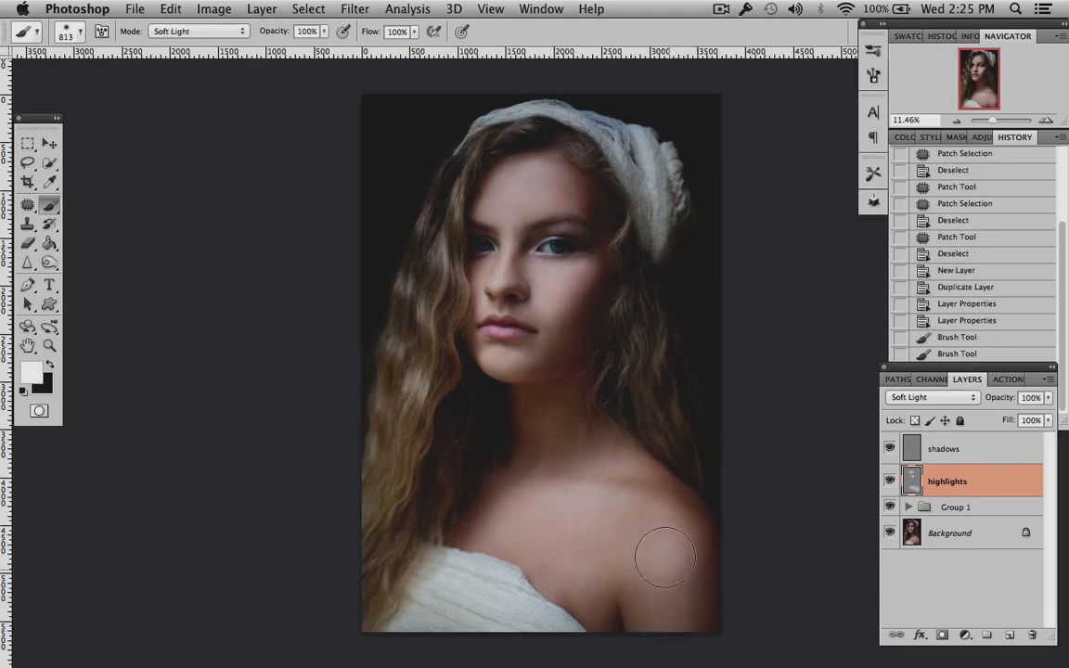
{"action": "mouse_move", "coordinate": [565, 434]}
{"action": "left_mouse_down"}
{"action": "mouse_move", "coordinate": [564, 420]}
{"action": "mouse_move", "coordinate": [549, 419]}
{"action": "mouse_move", "coordinate": [580, 399]}
{"action": "left_mouse_up"}
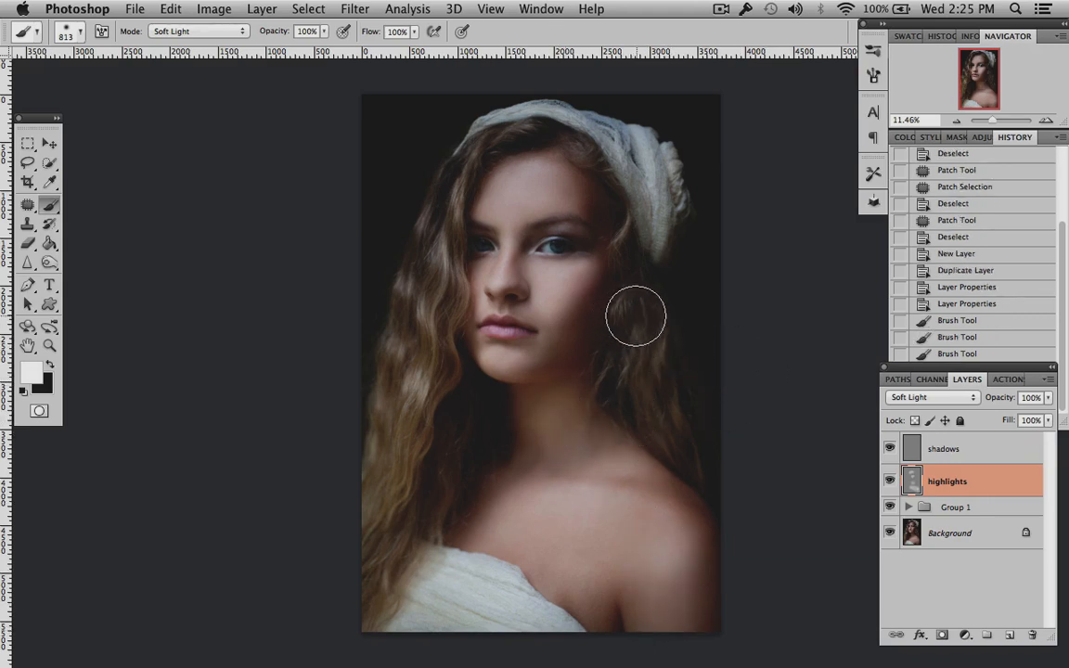
Reduce the brush to 95 px and paint a highlight from the bridge of the nose up between the eyebrows
{"action": "scroll", "coordinate": [636, 315], "scroll_direction": "up", "scroll_amount": 3}
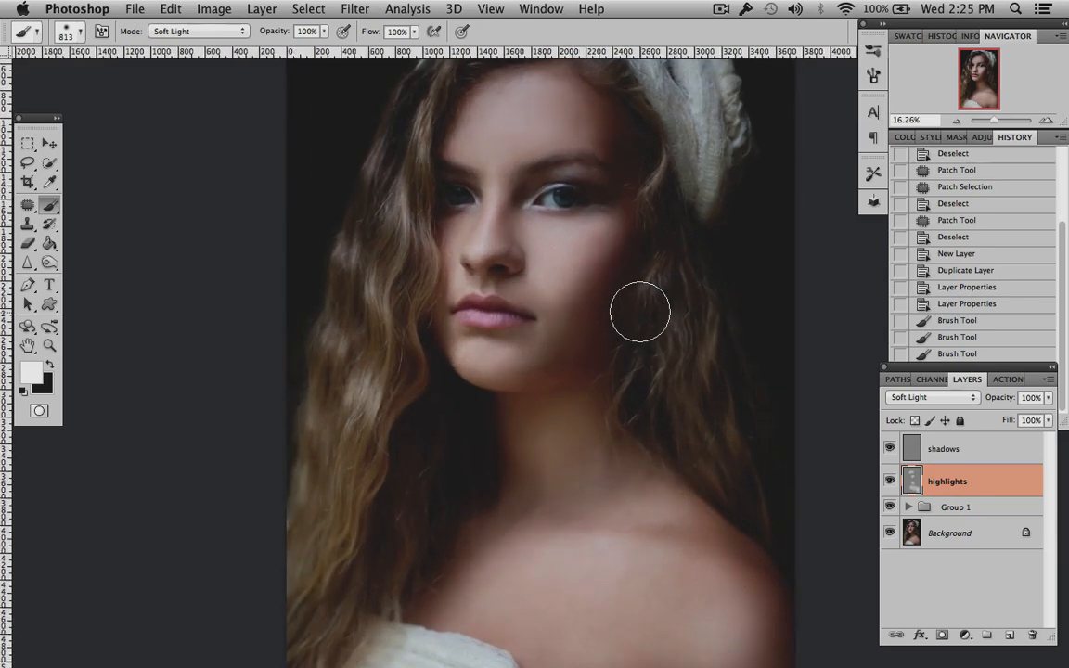
{"action": "scroll", "coordinate": [639, 312], "scroll_direction": "up", "scroll_amount": 3}
{"action": "right_click", "coordinate": [650, 318]}
{"action": "left_click_drag", "start_coordinate": [760, 356], "coordinate": [748, 354]}
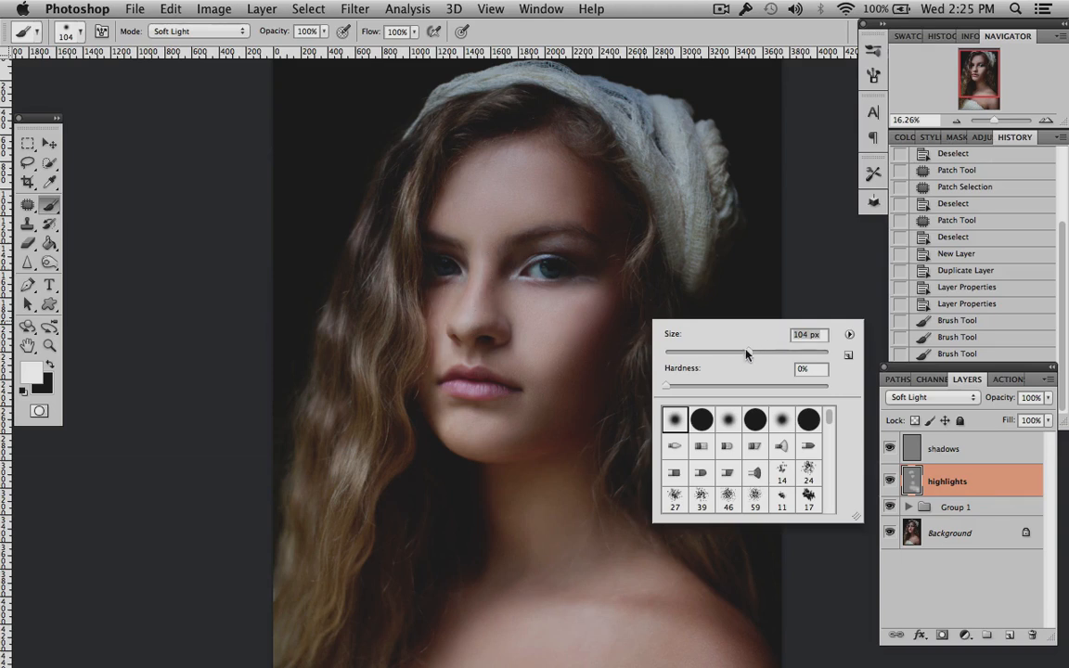
{"action": "left_click", "coordinate": [467, 321]}
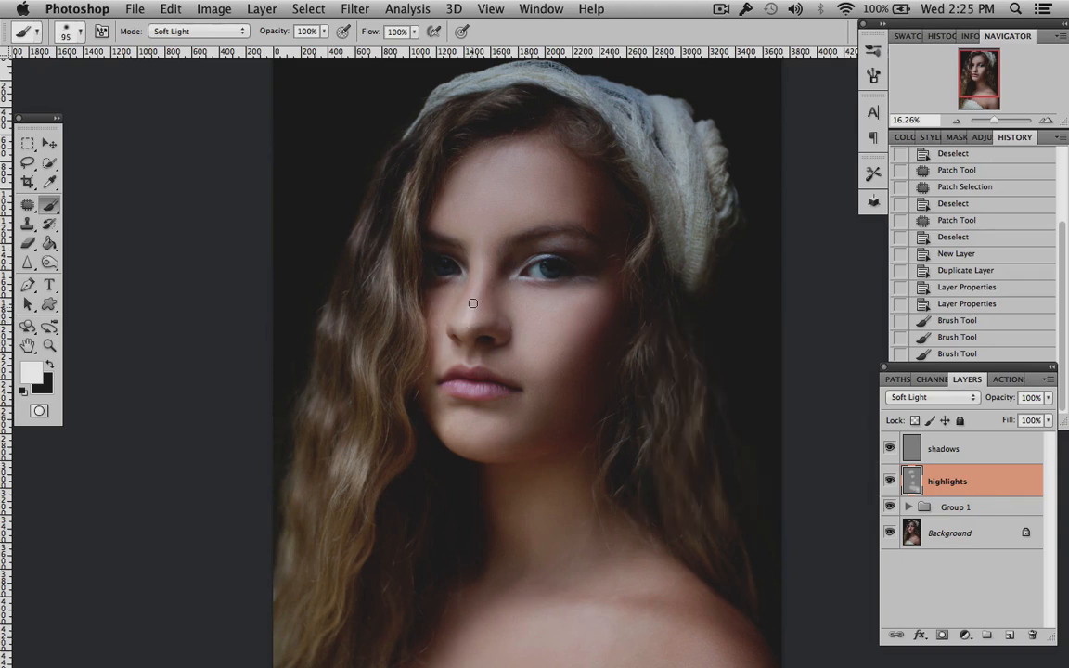
{"action": "left_click_drag", "start_coordinate": [484, 252], "coordinate": [493, 223]}
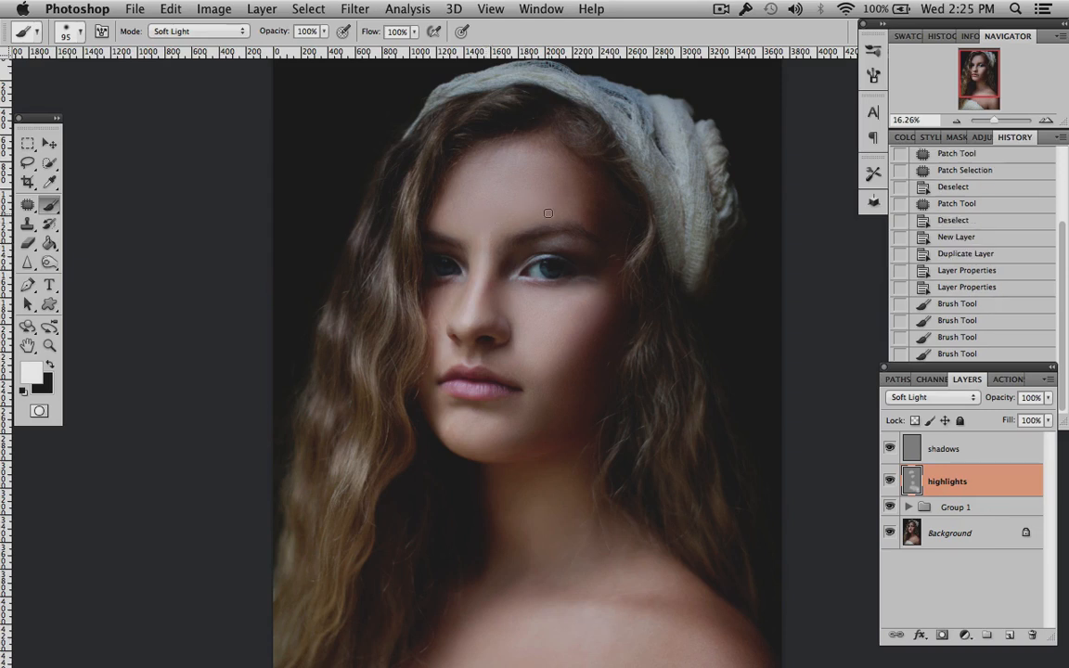
Set the brush to 182 px and paint a highlight up the bridge of the nose to between the eyebrows
{"action": "key", "text": "ctrl+z"}
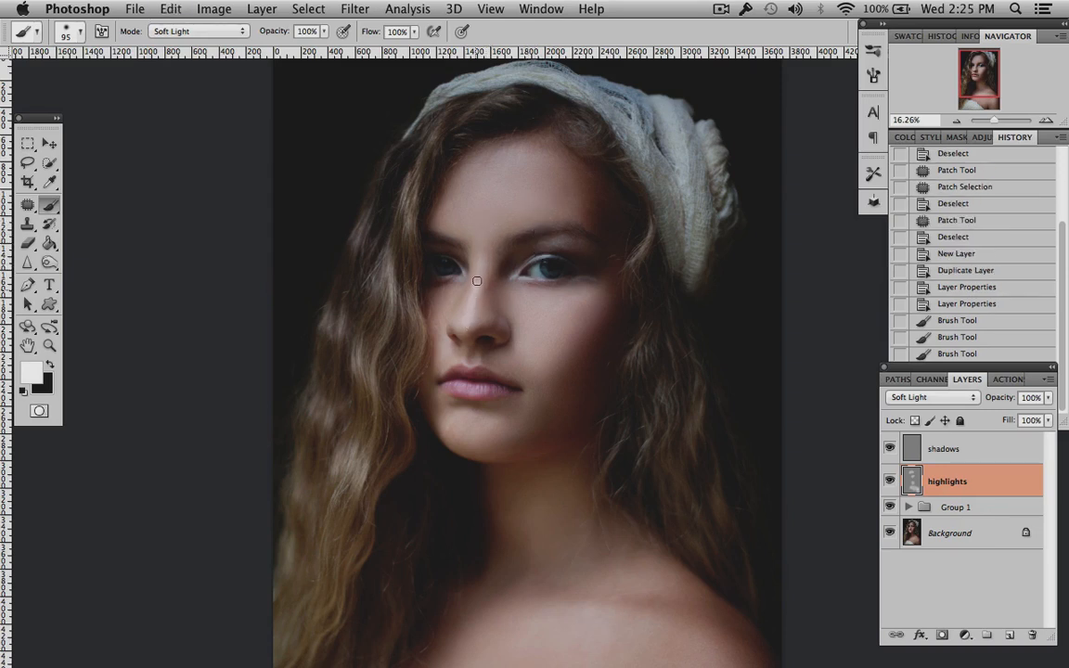
{"action": "key", "text": "ctrl+z"}
{"action": "right_click", "coordinate": [636, 308]}
{"action": "left_click_drag", "start_coordinate": [724, 338], "coordinate": [764, 340]}
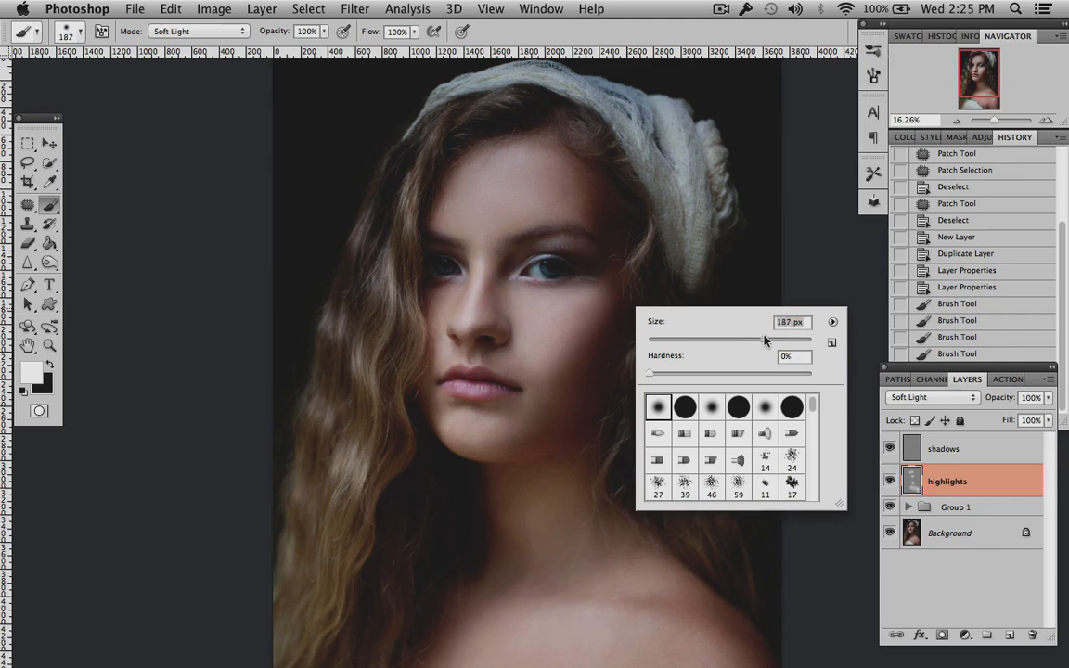
{"action": "mouse_move", "coordinate": [463, 318]}
{"action": "left_mouse_down"}
{"action": "mouse_move", "coordinate": [483, 235]}
{"action": "mouse_move", "coordinate": [488, 269]}
{"action": "mouse_move", "coordinate": [516, 238]}
{"action": "mouse_move", "coordinate": [487, 232]}
{"action": "mouse_move", "coordinate": [486, 258]}
{"action": "mouse_move", "coordinate": [489, 225]}
{"action": "left_mouse_up"}
{"action": "key", "text": "super+z"}
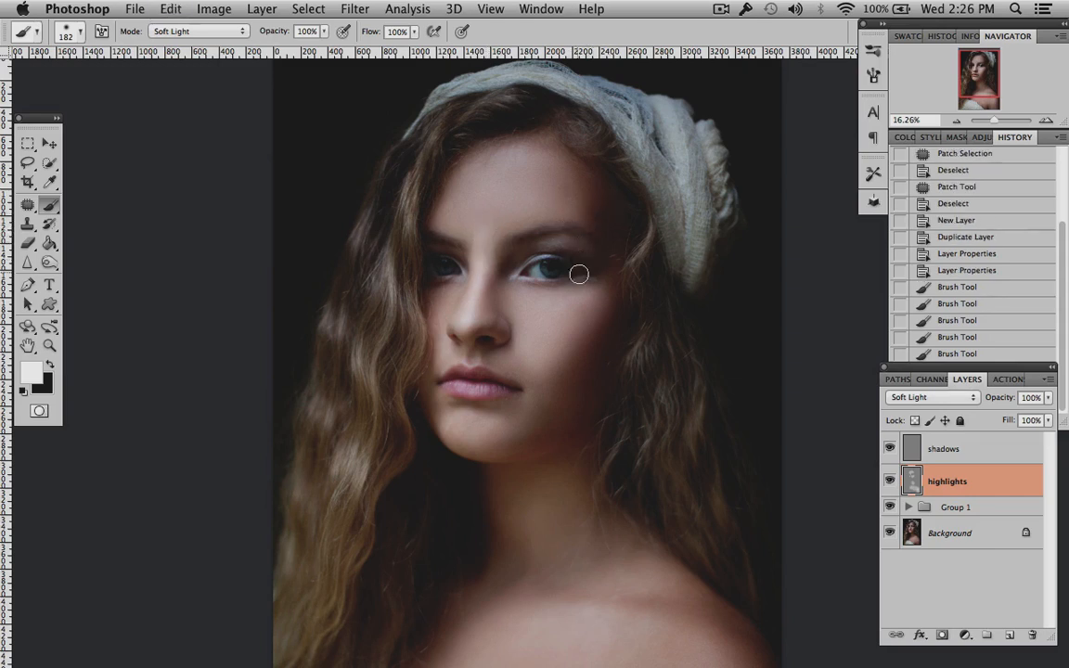
Set the brush to 401 px at 69% opacity and paint a soft highlight across the lower forehead between the eyebrows
{"action": "left_click", "coordinate": [324, 31]}
{"action": "left_click_drag", "start_coordinate": [330, 47], "coordinate": [302, 46]}
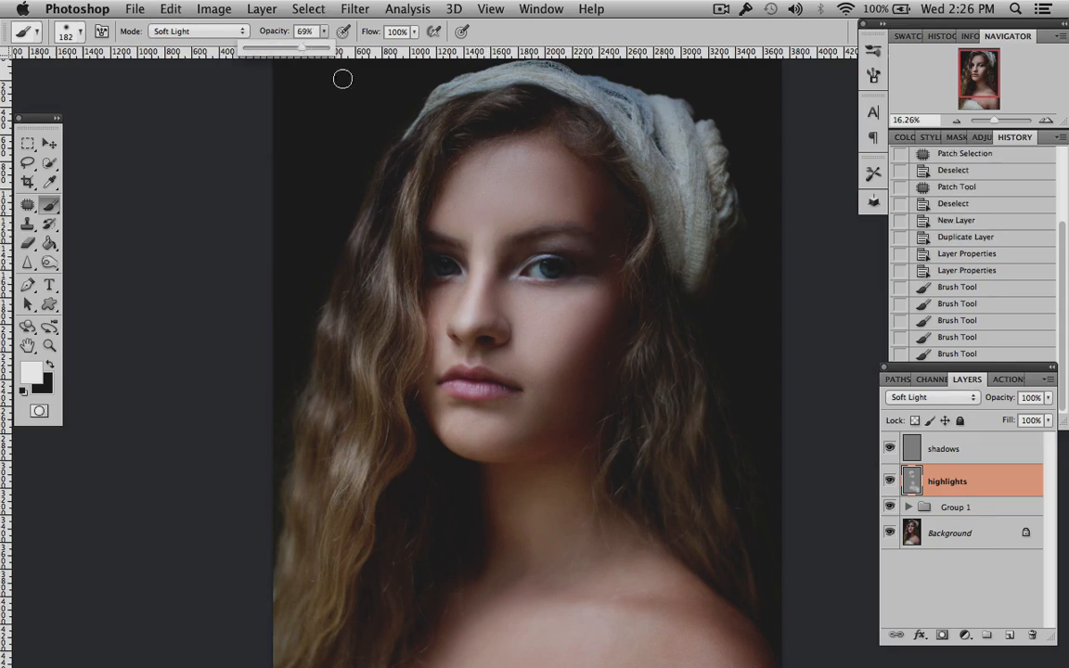
{"action": "right_click", "coordinate": [480, 235]}
{"action": "left_click_drag", "start_coordinate": [620, 275], "coordinate": [644, 275]}
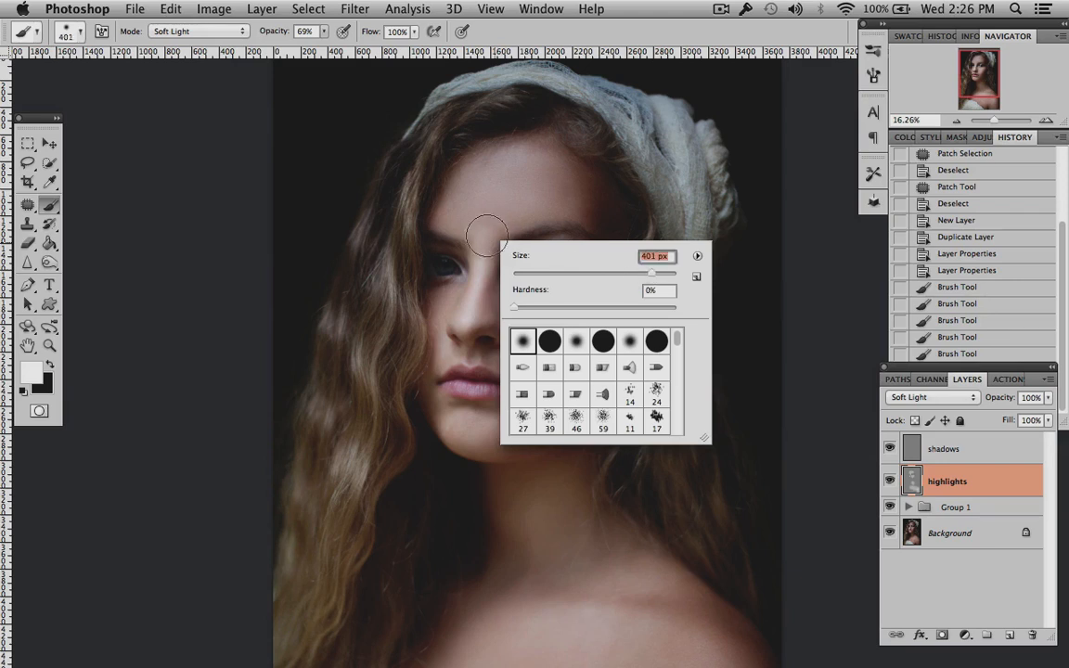
{"action": "key", "text": "Return"}
{"action": "left_click_drag", "start_coordinate": [478, 228], "coordinate": [520, 216]}
Set the brush to 29 px at 100% opacity and paint fine highlights along the cupid's bow and the groove above the upper lip
{"action": "right_click", "coordinate": [611, 226]}
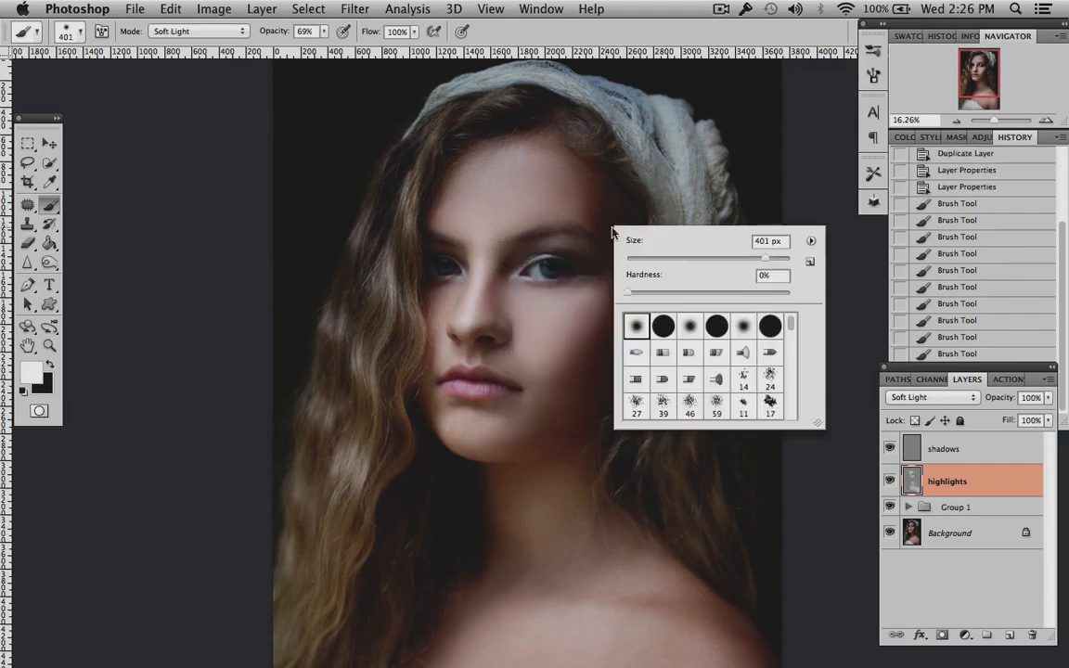
{"action": "left_click_drag", "start_coordinate": [745, 261], "coordinate": [724, 251]}
{"action": "left_click", "coordinate": [324, 32]}
{"action": "left_click_drag", "start_coordinate": [326, 48], "coordinate": [356, 47]}
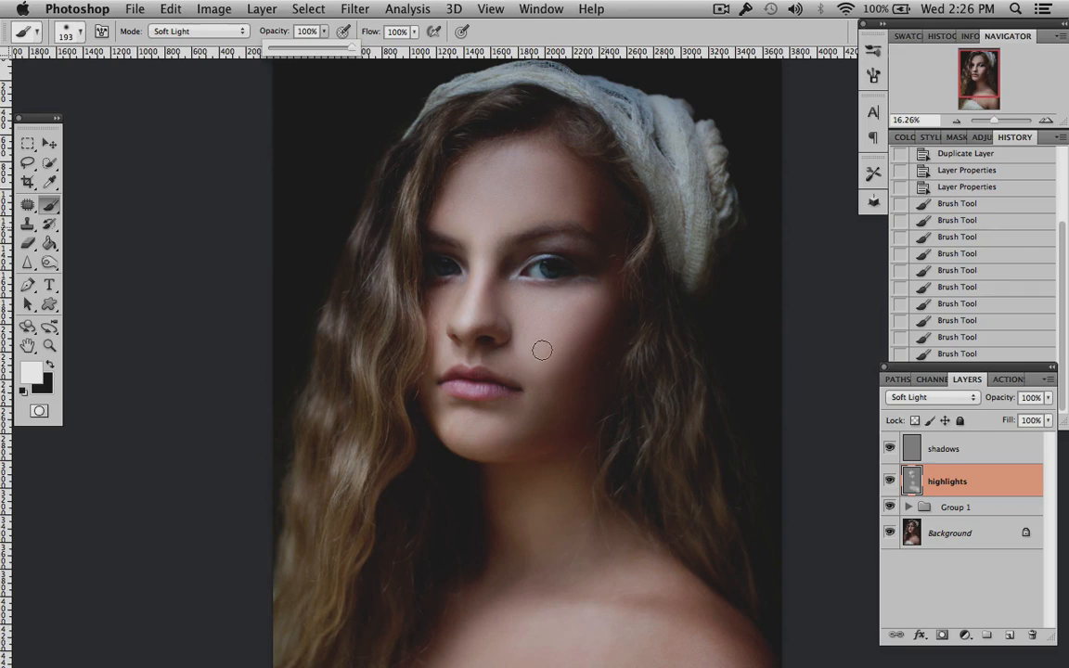
{"action": "scroll", "coordinate": [551, 349], "scroll_direction": "up", "scroll_amount": 5}
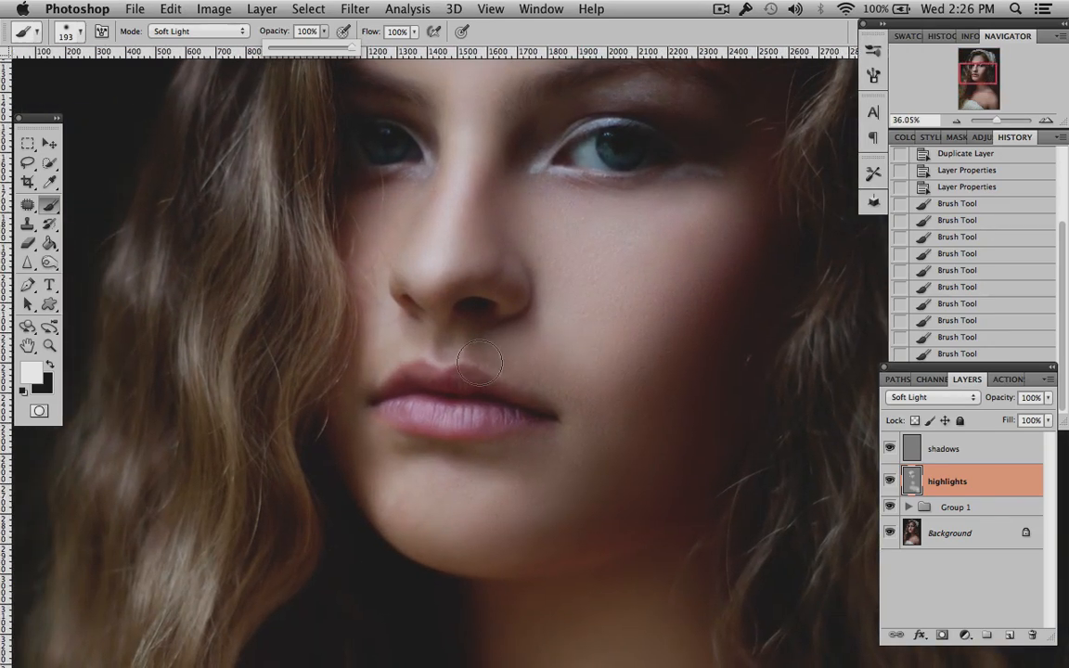
{"action": "right_click", "coordinate": [522, 348]}
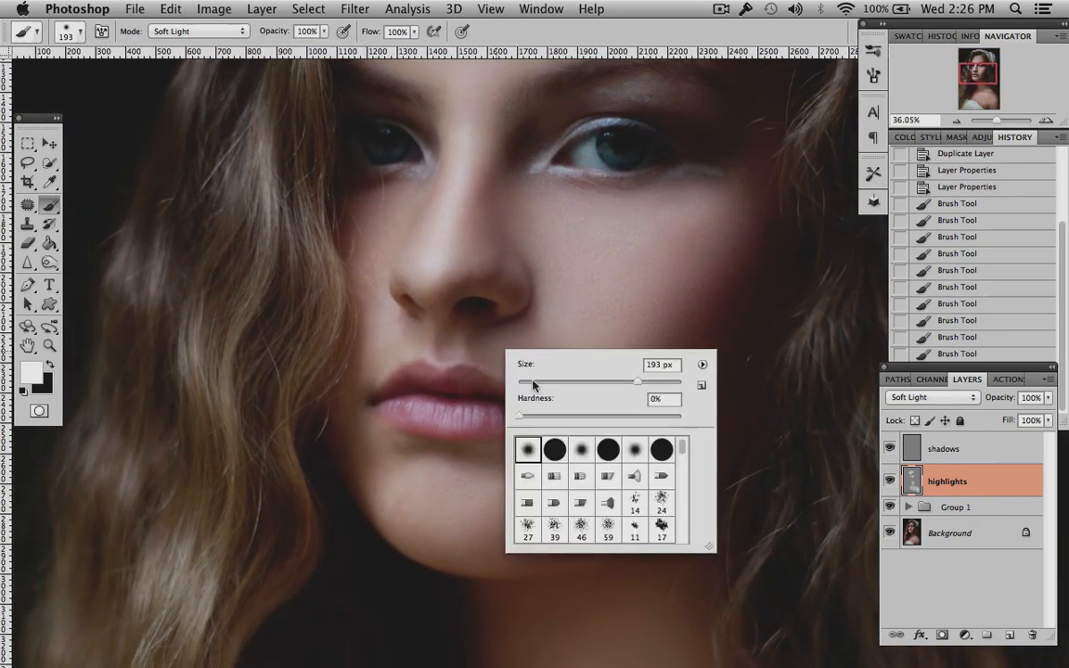
{"action": "left_click", "coordinate": [534, 383]}
{"action": "left_click", "coordinate": [539, 383]}
{"action": "key", "text": "Return"}
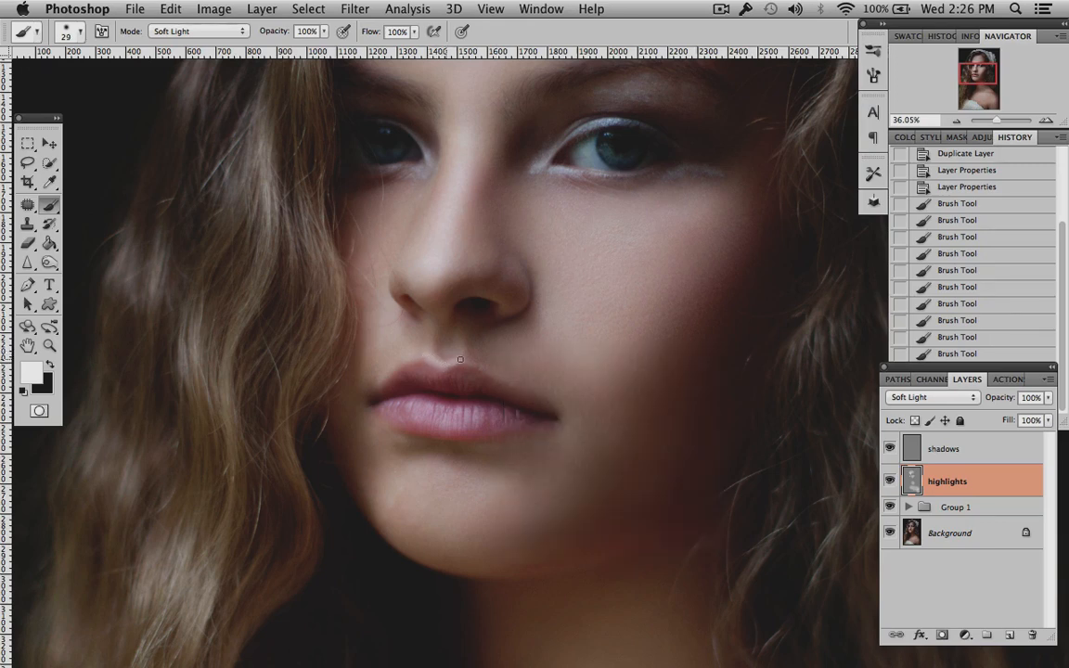
{"action": "mouse_move", "coordinate": [459, 359]}
{"action": "left_mouse_down"}
{"action": "mouse_move", "coordinate": [434, 349]}
{"action": "mouse_move", "coordinate": [438, 326]}
{"action": "left_mouse_up"}
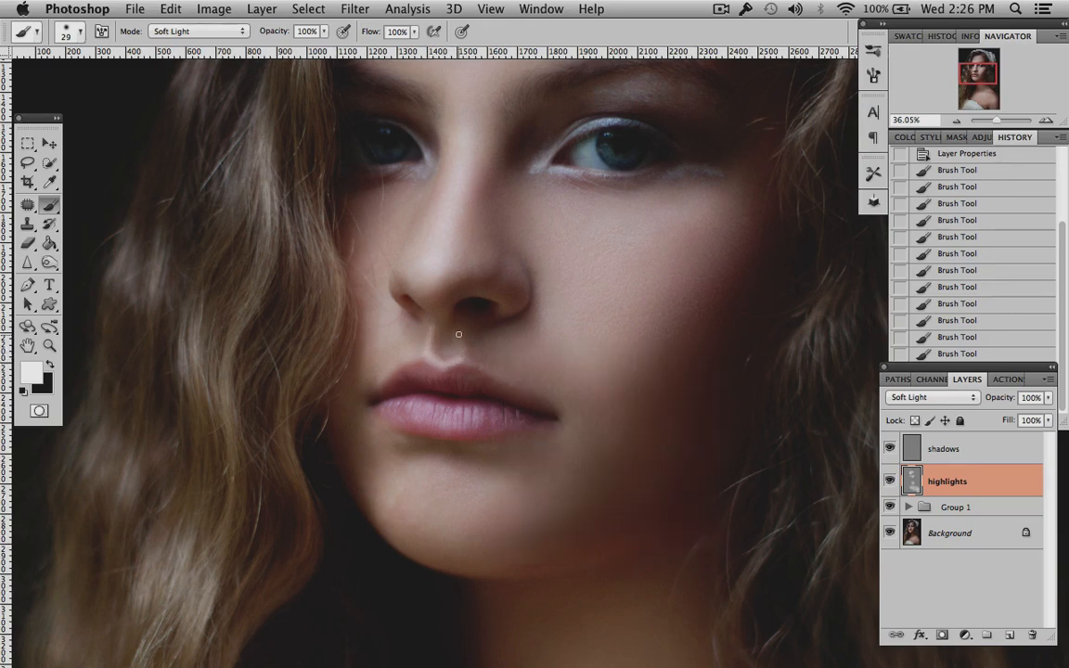
{"action": "left_click", "coordinate": [463, 358]}
Highlight the lower lip with a 64 px brush and the chin with a 298 px brush
{"action": "right_click", "coordinate": [505, 421]}
{"action": "left_click", "coordinate": [568, 451]}
{"action": "left_click", "coordinate": [415, 409]}
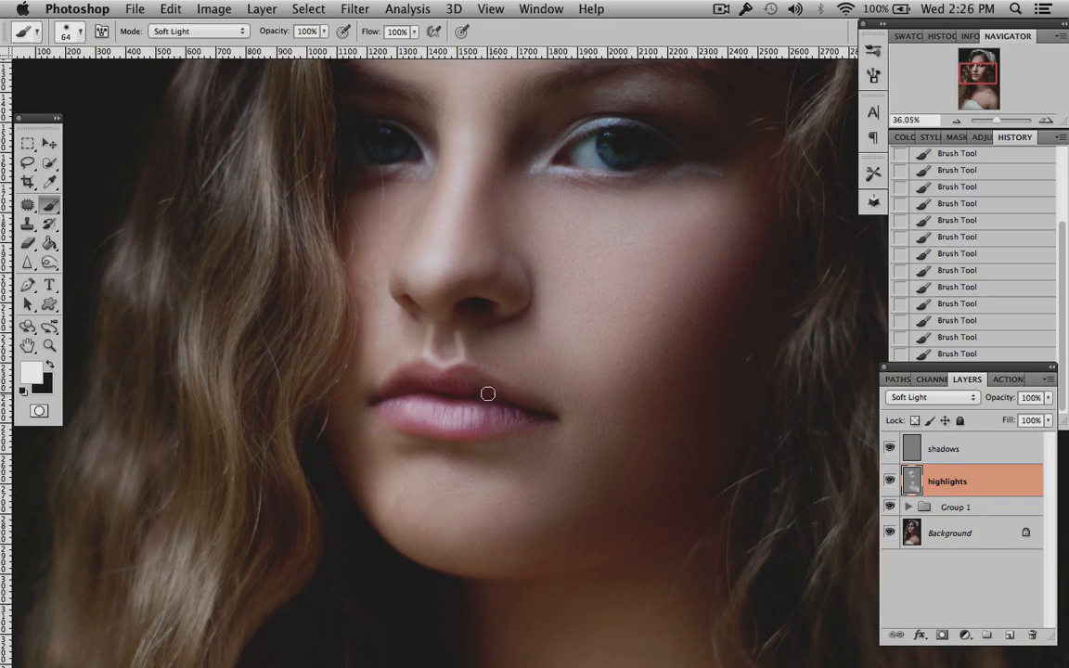
{"action": "right_click", "coordinate": [471, 449]}
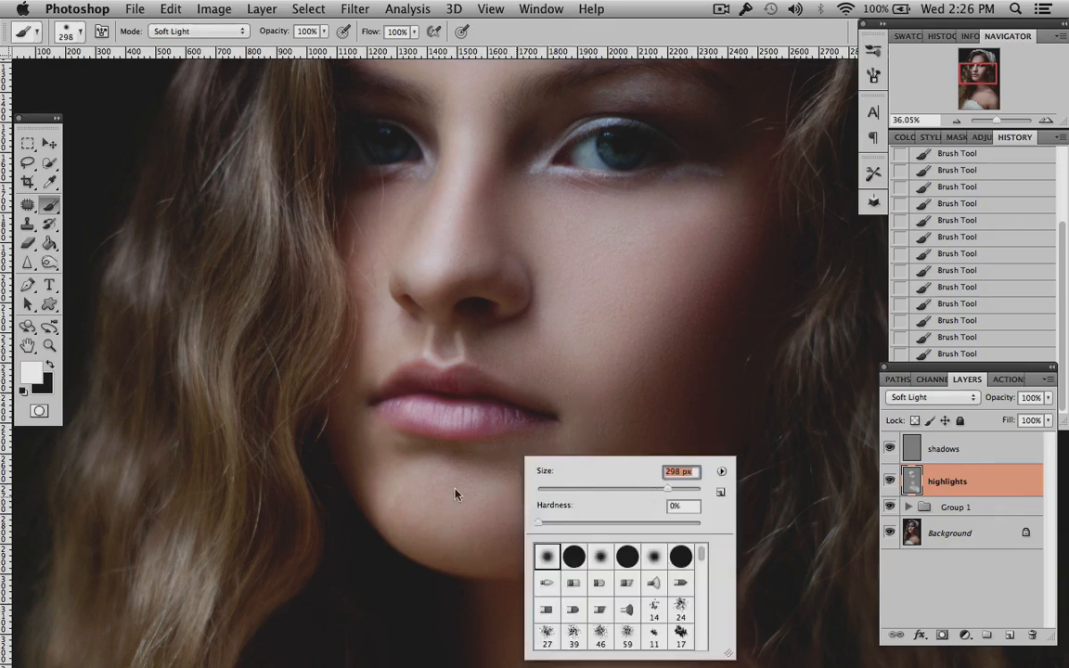
{"action": "left_click", "coordinate": [417, 489]}
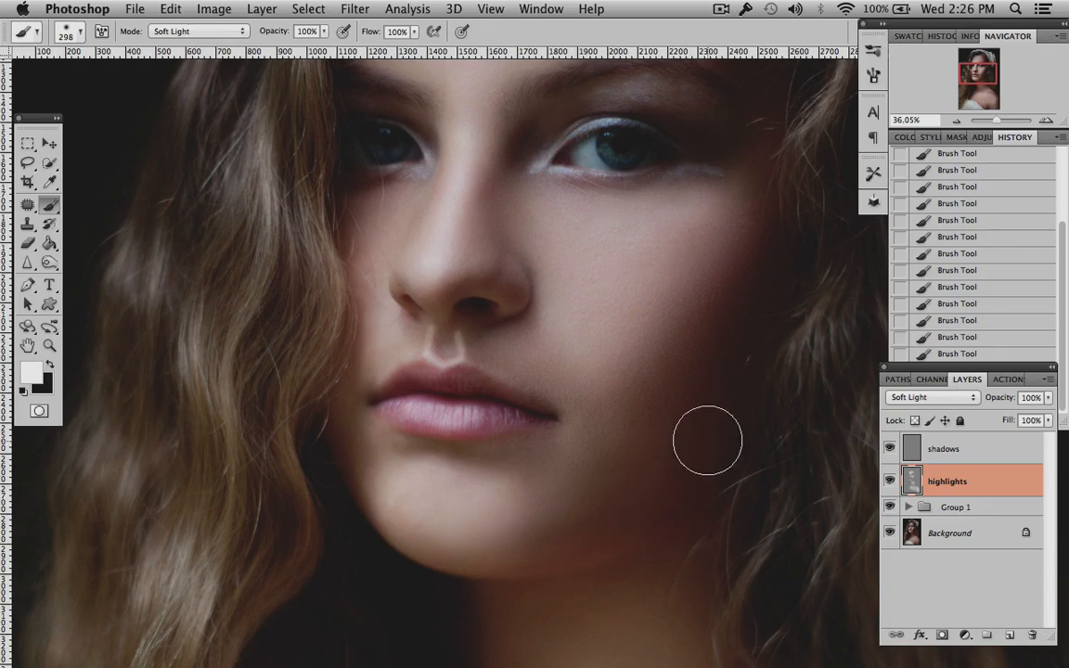
Compare the portrait with the highlights layer hidden and shown, and lower that layer's opacity to 48%
{"action": "key", "text": "super+minus"}
{"action": "key", "text": "super+minus"}
{"action": "key", "text": "super+minus"}
{"action": "key", "text": "super+minus"}
{"action": "key", "text": "super+minus"}
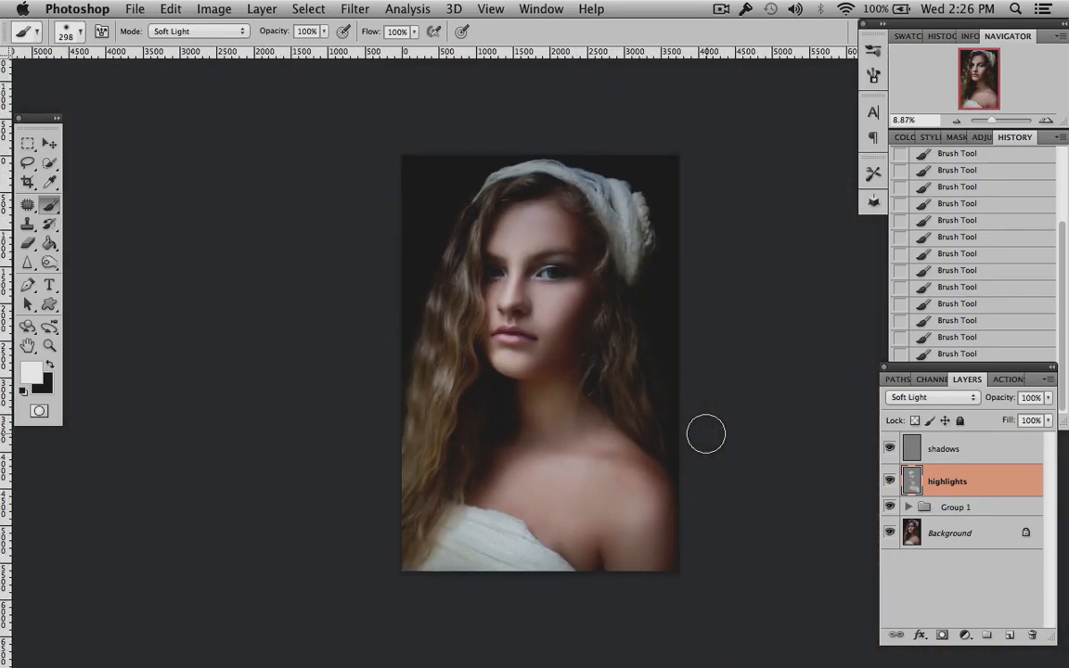
{"action": "left_click", "coordinate": [1051, 399]}
{"action": "left_click", "coordinate": [890, 482]}
{"action": "left_click", "coordinate": [890, 482]}
{"action": "left_click", "coordinate": [890, 481]}
{"action": "left_click", "coordinate": [890, 482]}
{"action": "left_click", "coordinate": [1048, 398]}
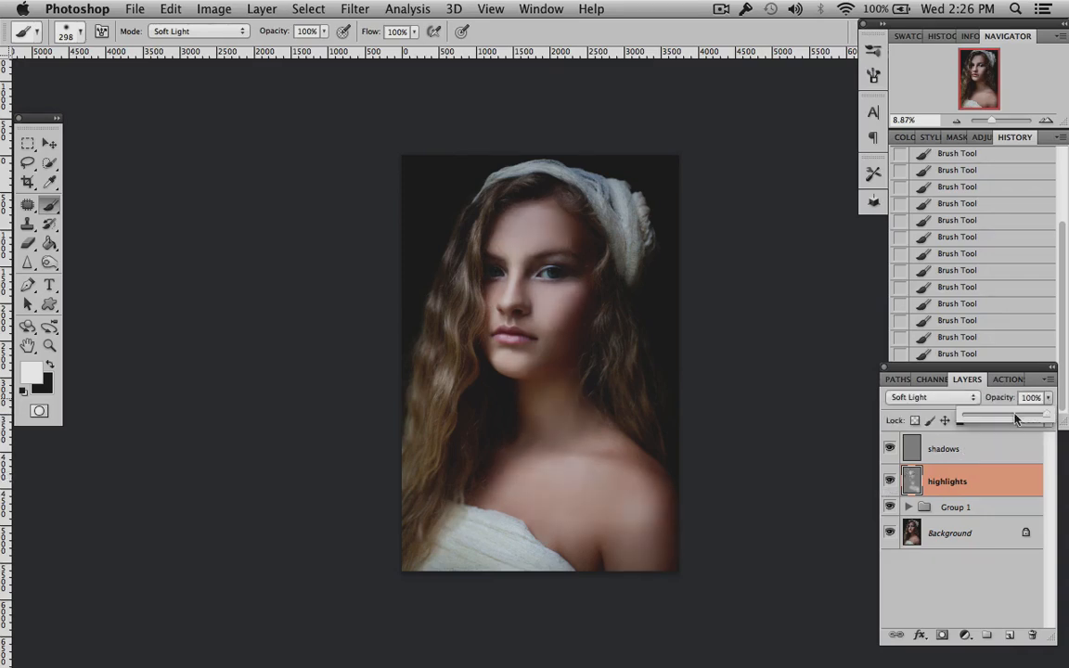
{"action": "left_click_drag", "start_coordinate": [1046, 416], "coordinate": [1003, 420]}
Set the brush to 182 px and paint a highlight at the collarbone
{"action": "right_click", "coordinate": [660, 476]}
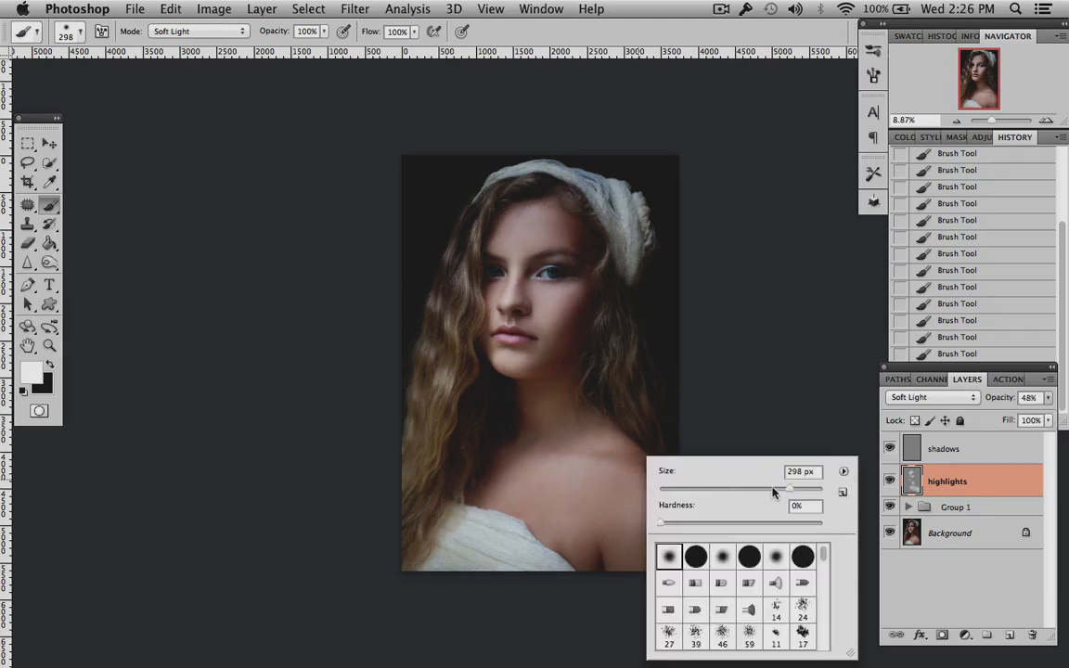
{"action": "left_click_drag", "start_coordinate": [774, 492], "coordinate": [690, 493]}
{"action": "left_click", "coordinate": [542, 457]}
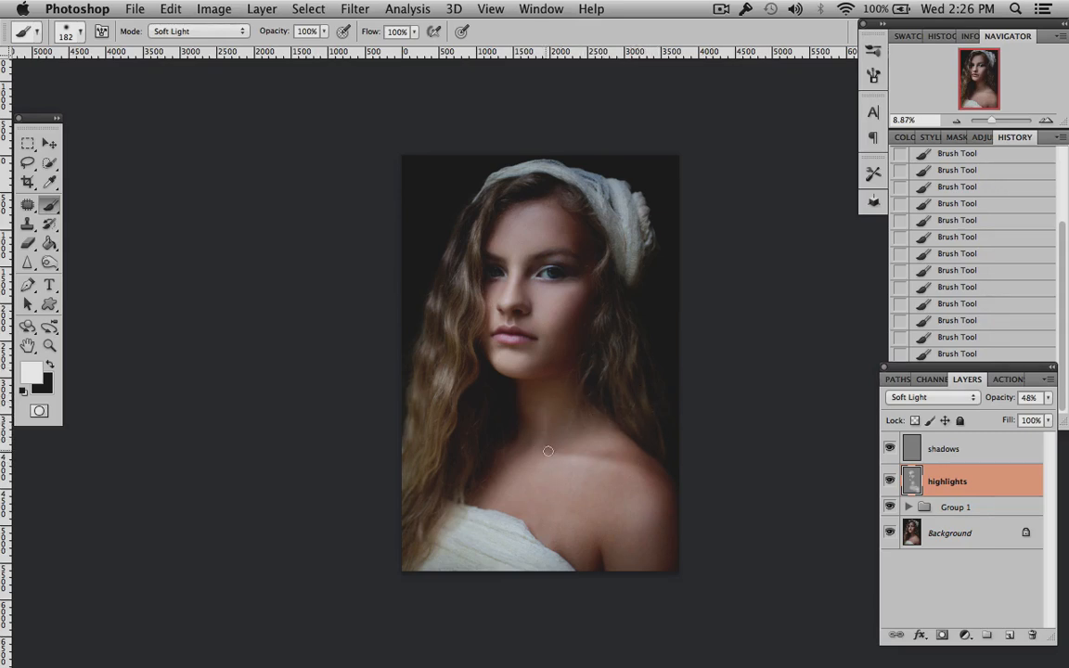
Try a neck highlight with a 411 px brush, compare the history states before and after it, and revert that stroke
{"action": "right_click", "coordinate": [568, 396]}
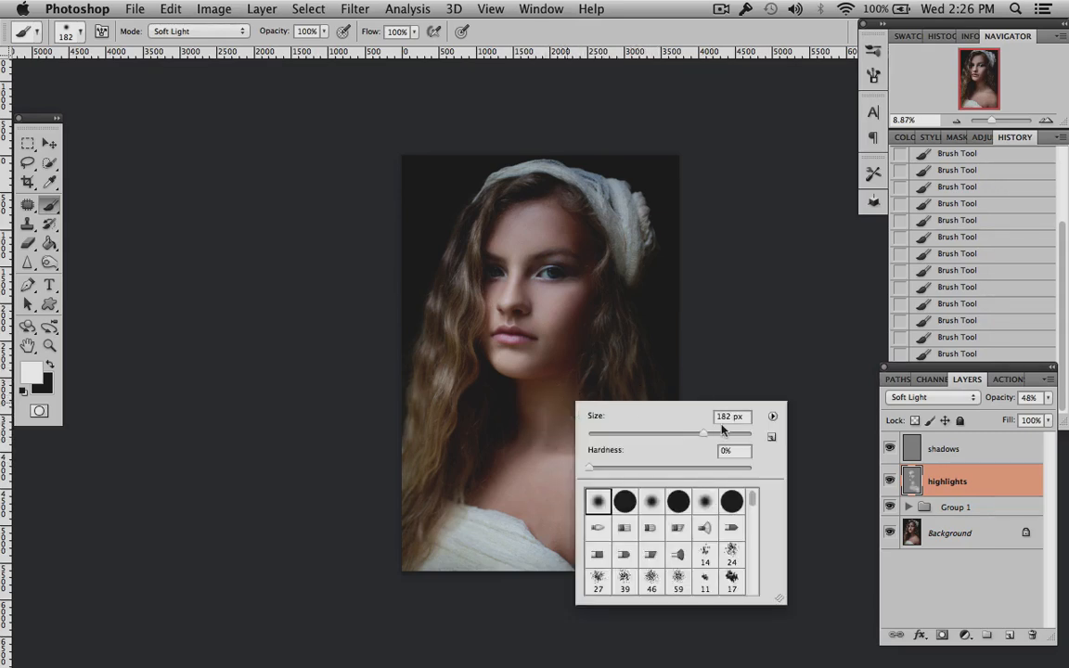
{"action": "left_click", "coordinate": [543, 408]}
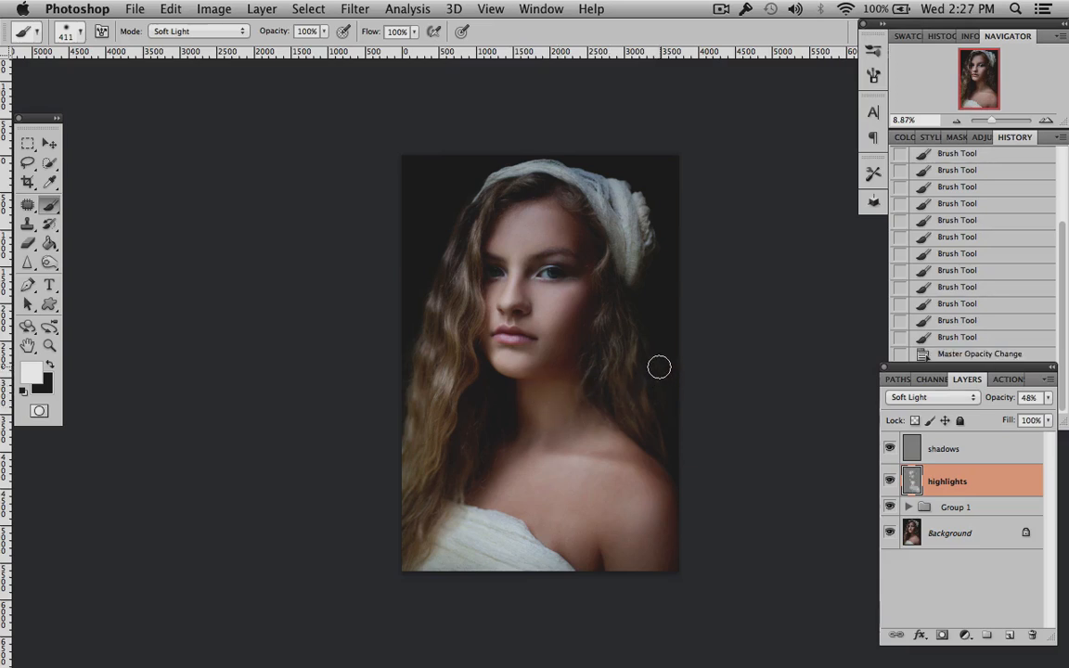
{"action": "key", "text": "super+z"}
{"action": "left_click_drag", "start_coordinate": [1061, 357], "coordinate": [1038, 371]}
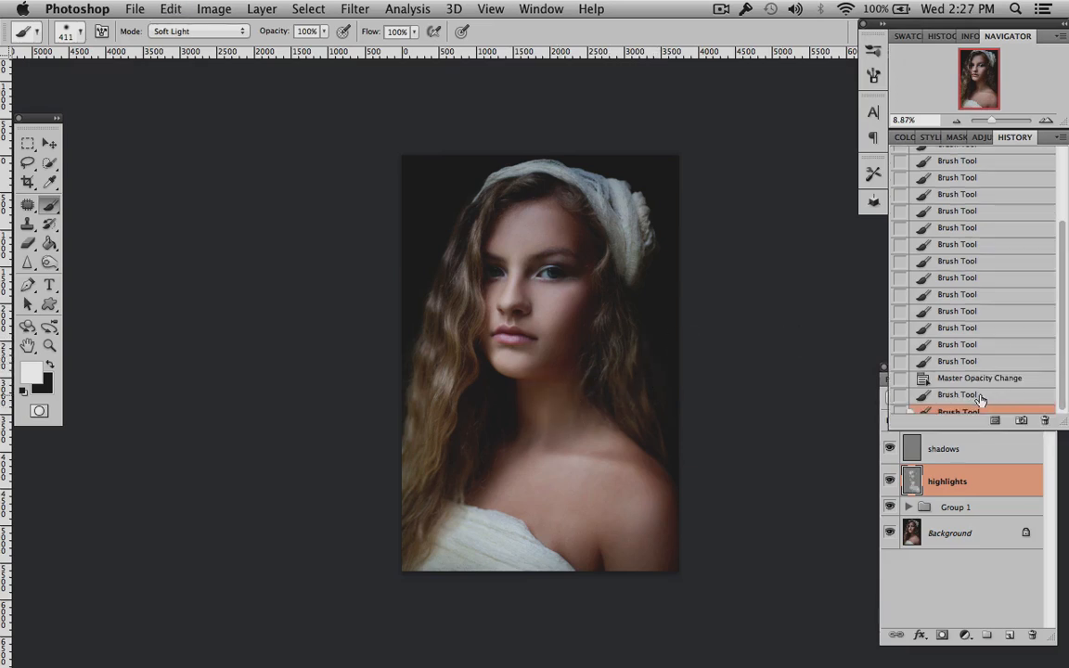
{"action": "left_click", "coordinate": [982, 398]}
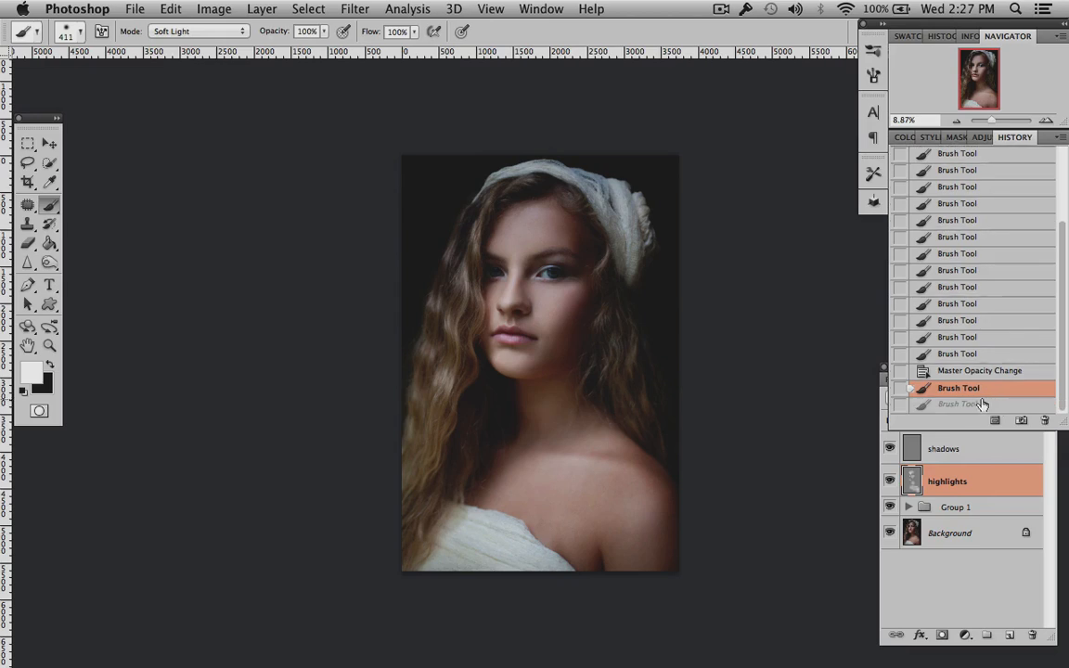
{"action": "left_click", "coordinate": [980, 405]}
{"action": "left_click", "coordinate": [988, 389]}
Set the brush to 125 px at 60% opacity, paint a highlight at the base of the neck and compare before and after
{"action": "left_click_drag", "start_coordinate": [302, 50], "coordinate": [271, 50]}
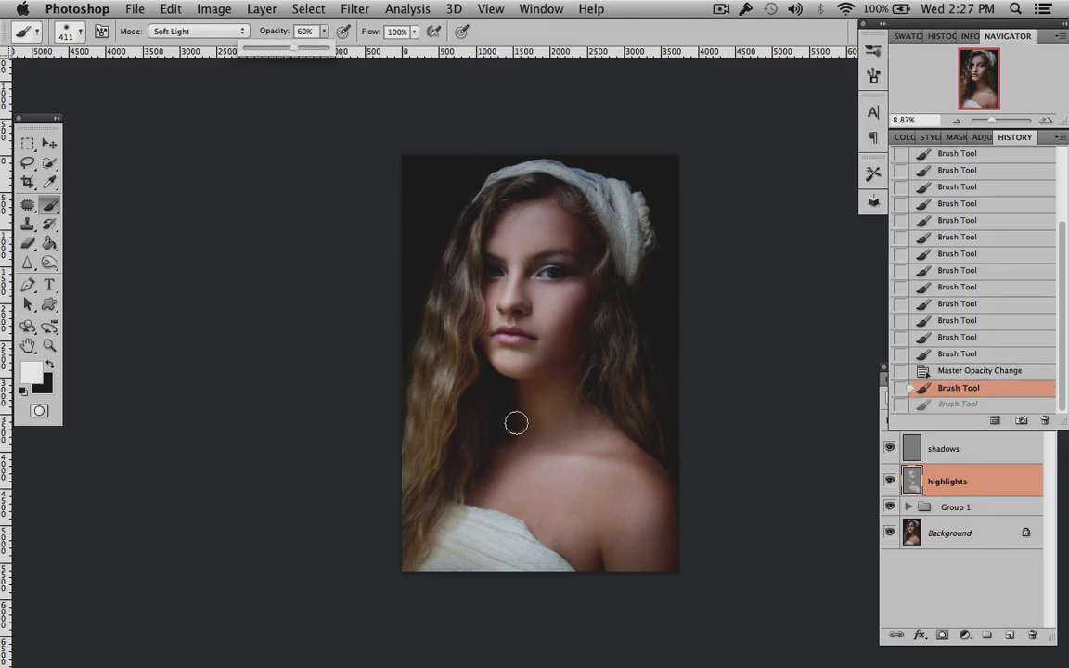
{"action": "right_click", "coordinate": [594, 399]}
{"action": "left_click_drag", "start_coordinate": [664, 434], "coordinate": [605, 451]}
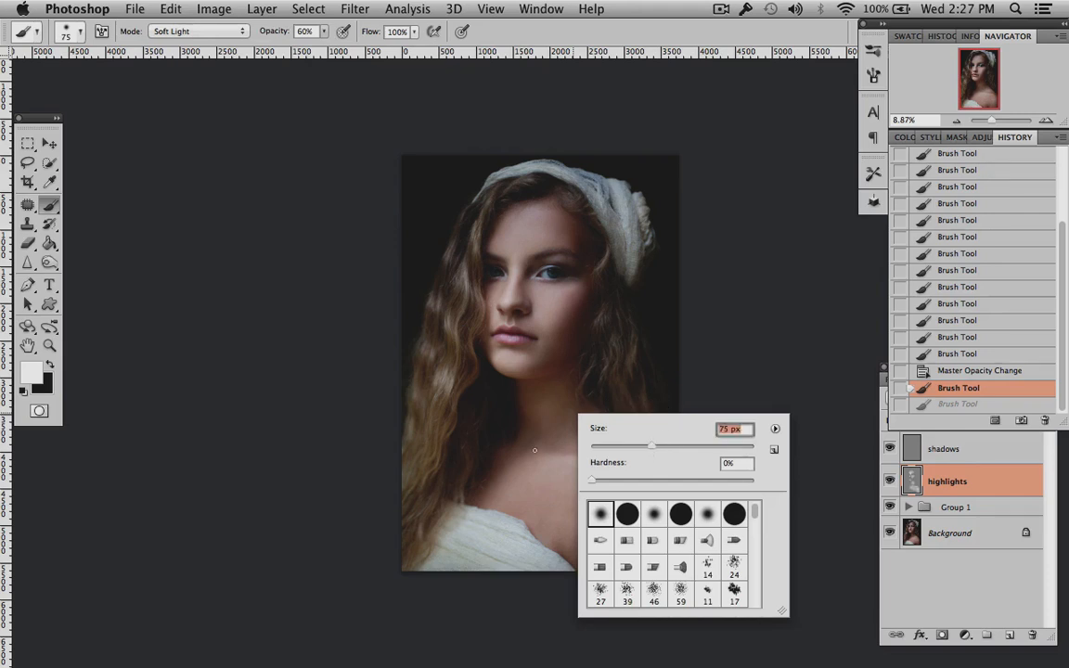
{"action": "left_click_drag", "start_coordinate": [675, 446], "coordinate": [683, 447]}
{"action": "key", "text": "super+z"}
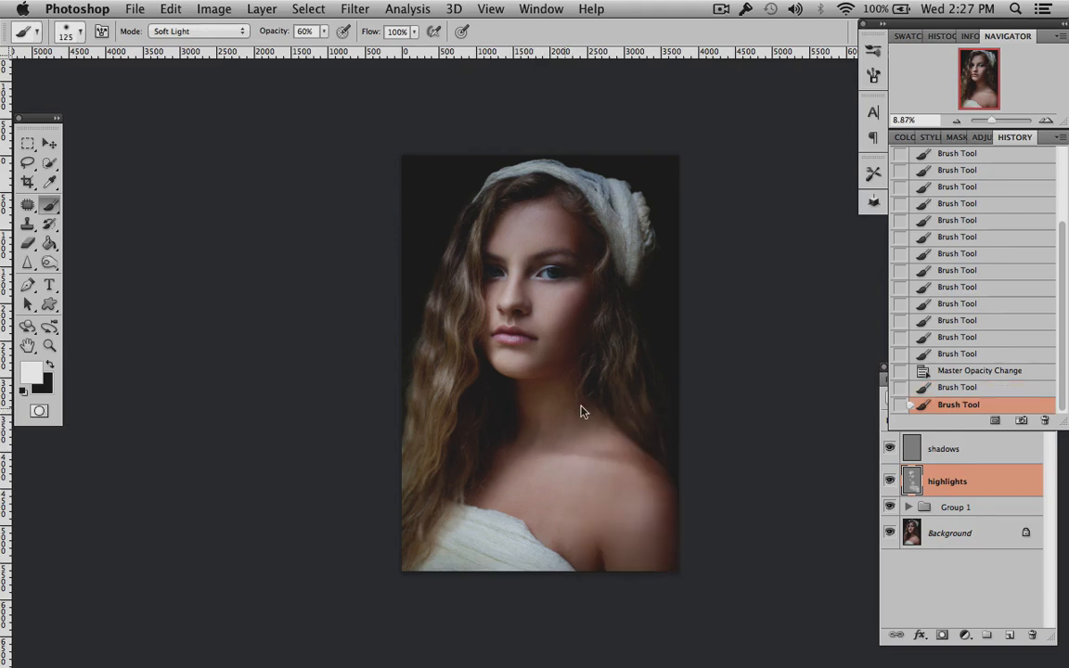
{"action": "scroll", "coordinate": [646, 403], "scroll_direction": "up", "scroll_amount": 4}
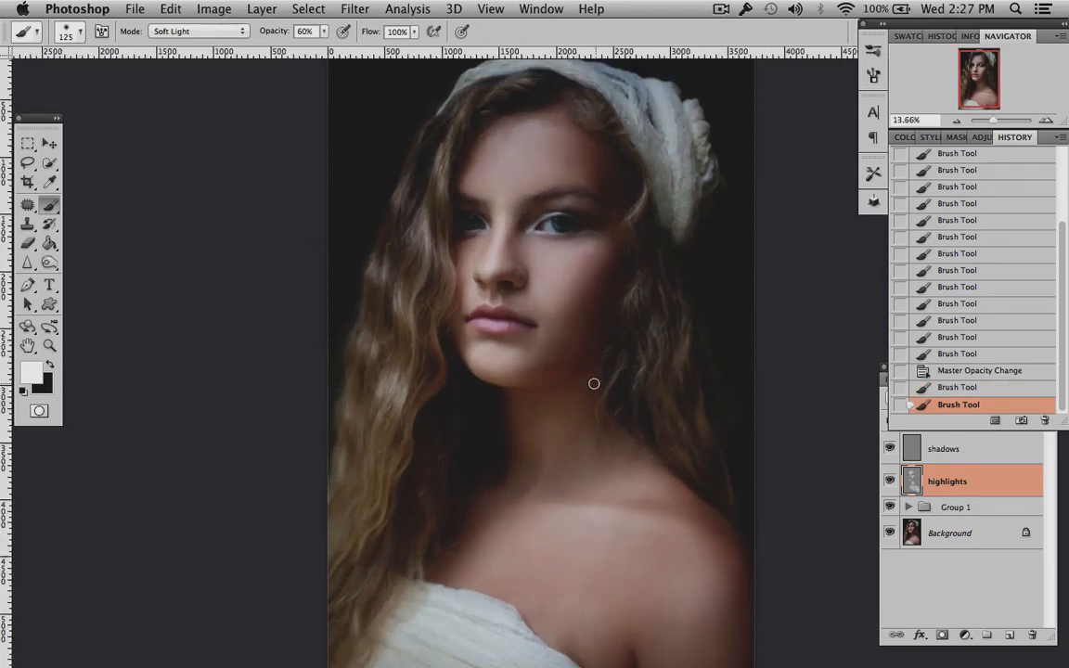
{"action": "key", "text": "super+z"}
{"action": "key", "text": "super+z"}
Set the brush to 41 px and paint highlights along the upper eyelid and inner corner of the subject's left eye
{"action": "scroll", "coordinate": [618, 375], "scroll_direction": "up", "scroll_amount": 8}
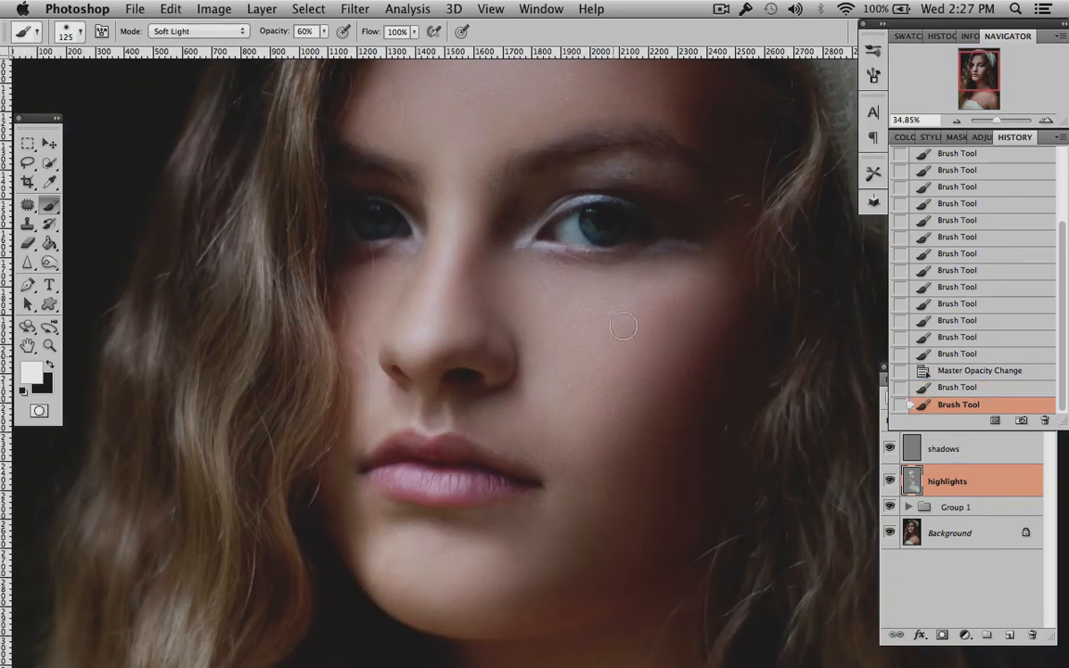
{"action": "right_click", "coordinate": [596, 197]}
{"action": "left_click_drag", "start_coordinate": [647, 227], "coordinate": [636, 228]}
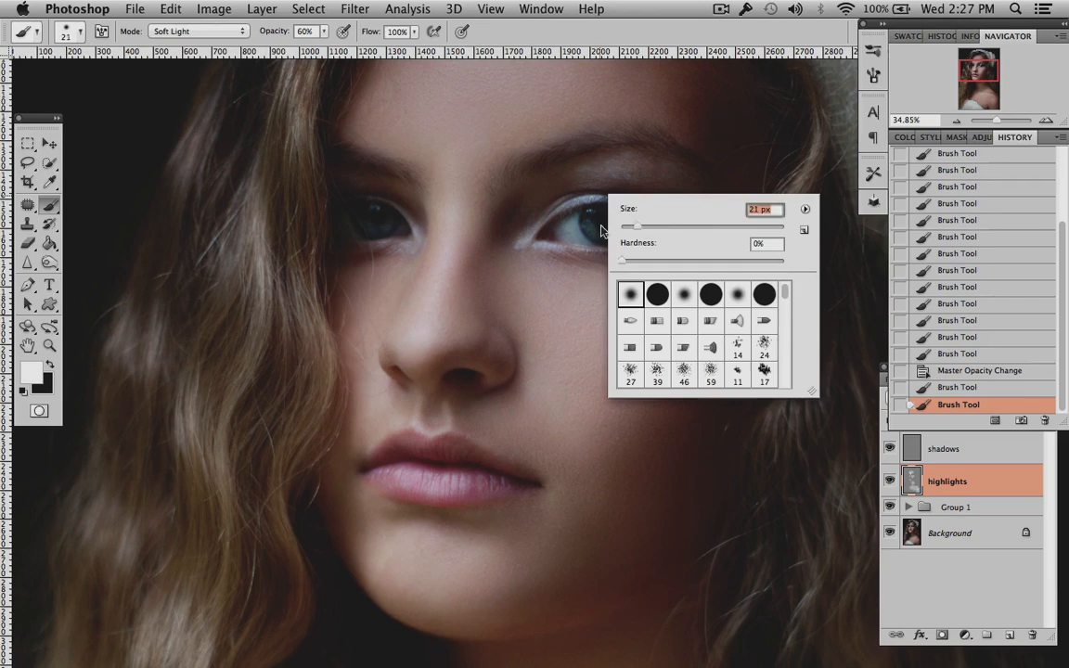
{"action": "left_click", "coordinate": [654, 229]}
{"action": "left_click", "coordinate": [531, 235]}
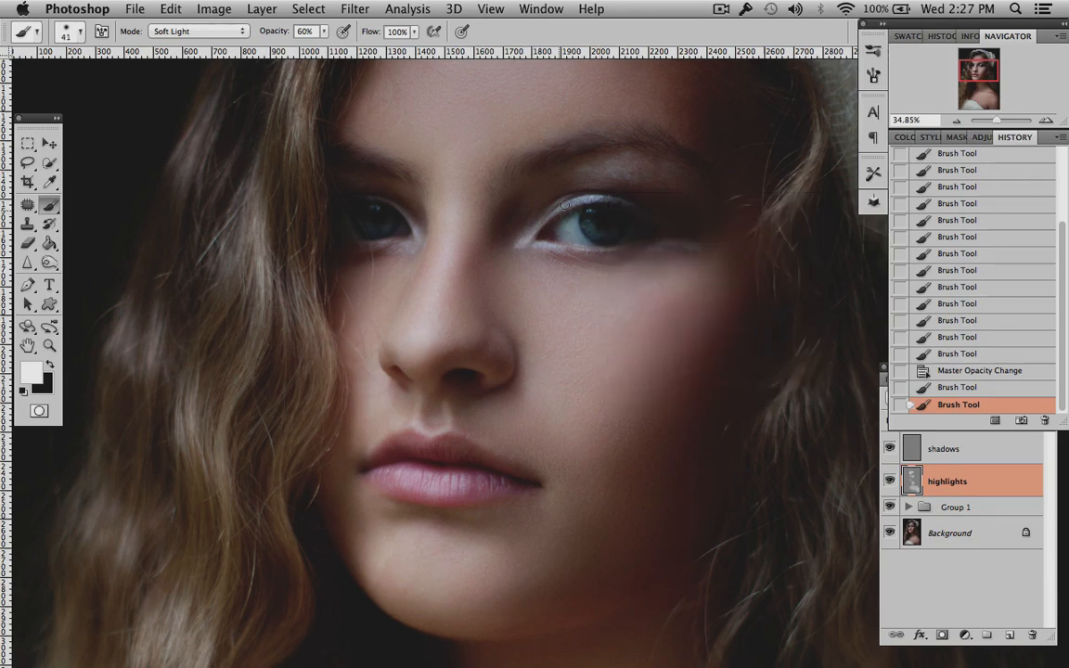
{"action": "left_click", "coordinate": [651, 223]}
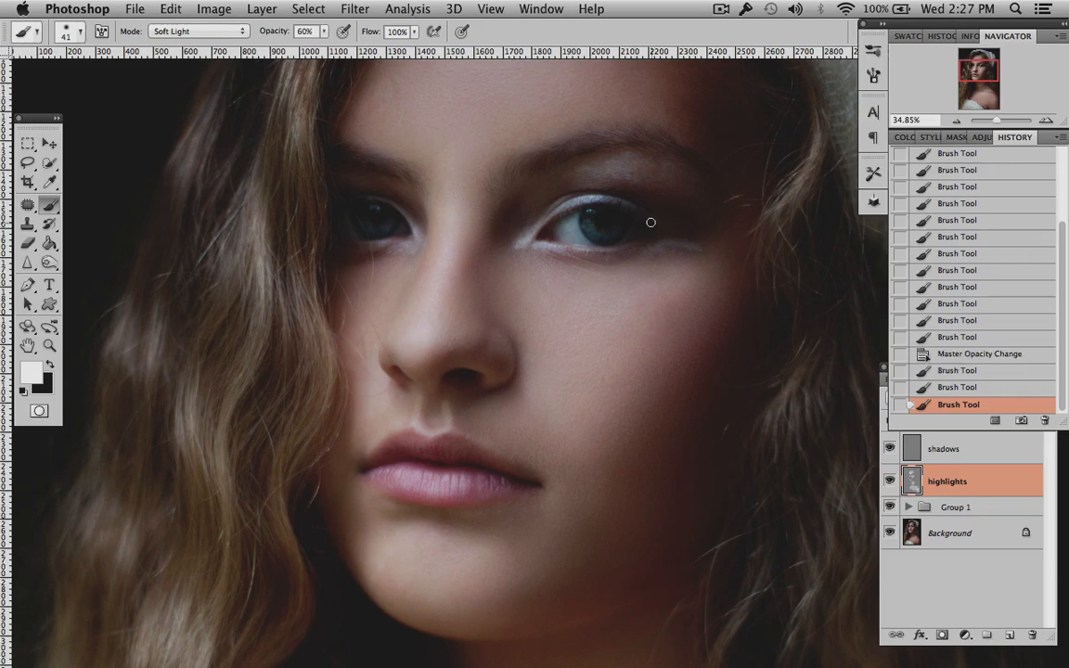
{"action": "left_click", "coordinate": [592, 196]}
{"action": "left_click", "coordinate": [579, 201]}
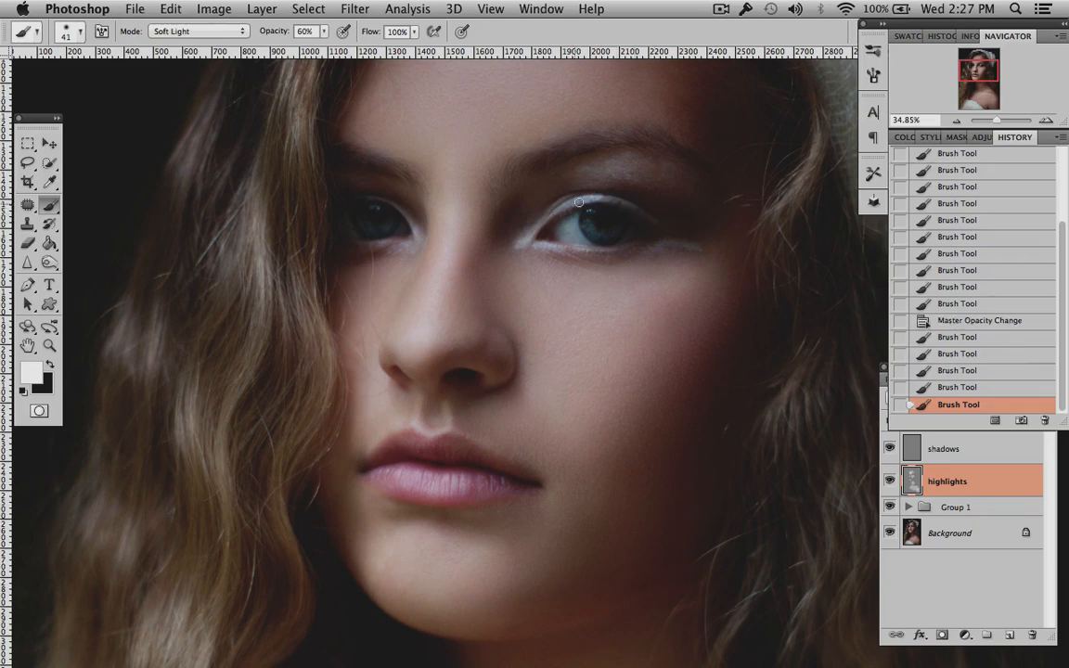
{"action": "left_click", "coordinate": [521, 244]}
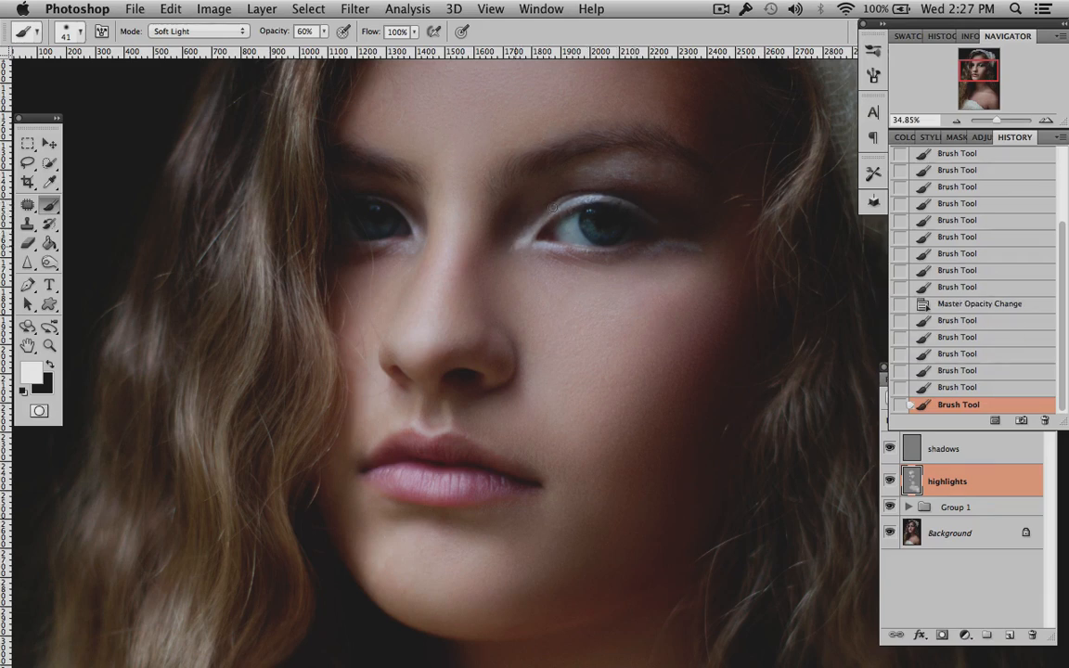
{"action": "left_click", "coordinate": [527, 244]}
{"action": "left_click", "coordinate": [534, 245]}
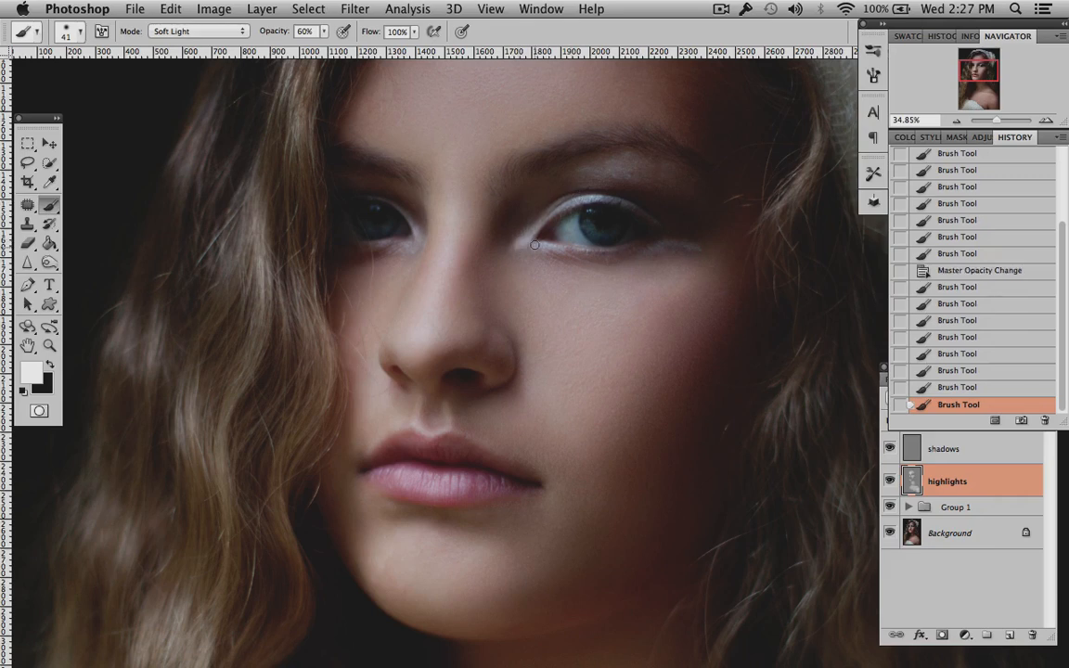
Raise the brush opacity to 79% and strengthen the highlights along the lids and outer corner of the subject's left eye
{"action": "left_click", "coordinate": [324, 32]}
{"action": "left_click_drag", "start_coordinate": [327, 47], "coordinate": [343, 46]}
{"action": "mouse_move", "coordinate": [519, 243]}
{"action": "left_mouse_down"}
{"action": "mouse_move", "coordinate": [562, 206]}
{"action": "mouse_move", "coordinate": [628, 208]}
{"action": "left_mouse_up"}
{"action": "mouse_move", "coordinate": [644, 247]}
{"action": "left_mouse_down"}
{"action": "mouse_move", "coordinate": [709, 248]}
{"action": "mouse_move", "coordinate": [684, 232]}
{"action": "left_mouse_up"}
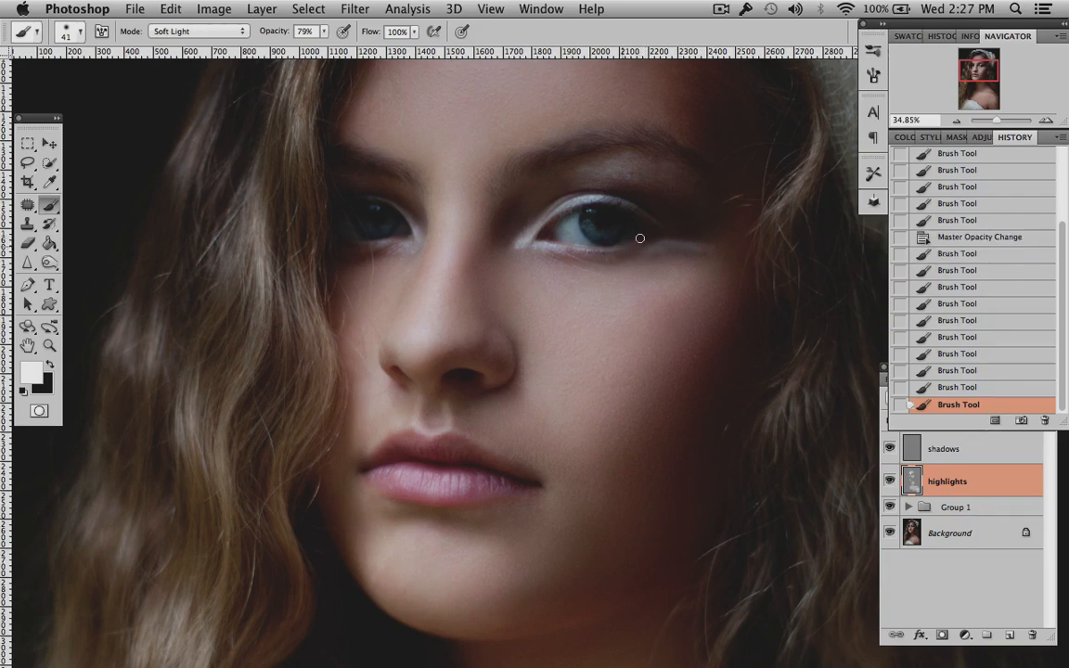
{"action": "mouse_move", "coordinate": [596, 245]}
{"action": "left_mouse_down"}
{"action": "mouse_move", "coordinate": [645, 234]}
{"action": "mouse_move", "coordinate": [560, 247]}
{"action": "mouse_move", "coordinate": [566, 235]}
{"action": "mouse_move", "coordinate": [552, 226]}
{"action": "mouse_move", "coordinate": [569, 238]}
{"action": "mouse_move", "coordinate": [576, 223]}
{"action": "mouse_move", "coordinate": [579, 235]}
{"action": "mouse_move", "coordinate": [640, 242]}
{"action": "mouse_move", "coordinate": [626, 239]}
{"action": "mouse_move", "coordinate": [655, 226]}
{"action": "mouse_move", "coordinate": [636, 233]}
{"action": "mouse_move", "coordinate": [650, 235]}
{"action": "mouse_move", "coordinate": [557, 223]}
{"action": "left_mouse_up"}
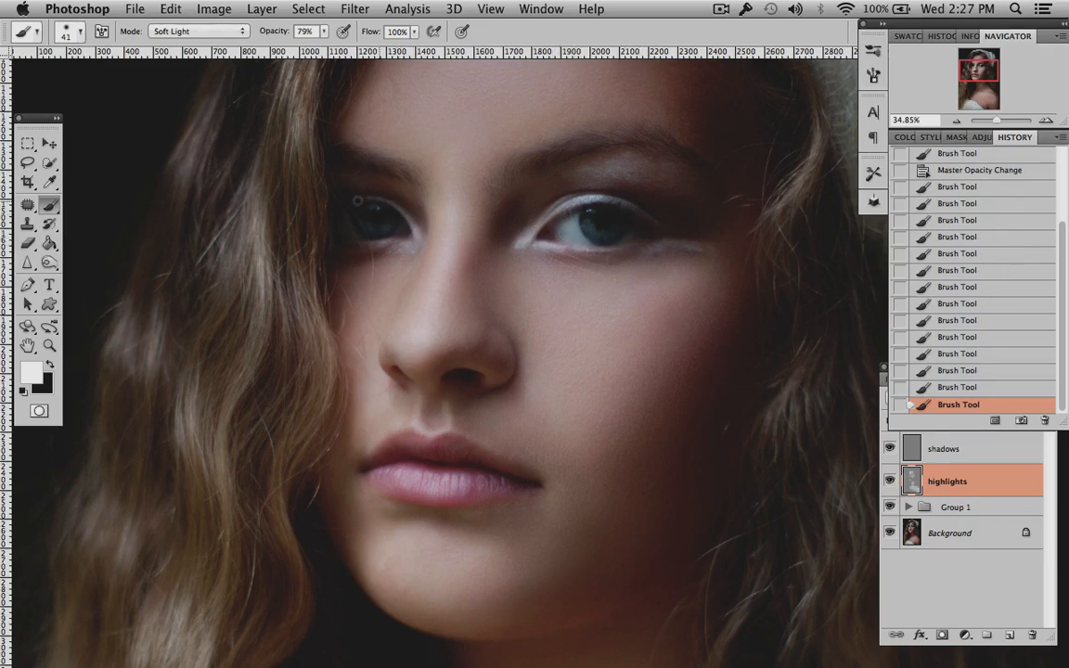
Paint highlights on the lower lid of the subject's right eye, and on its iris at 100% brush opacity
{"action": "left_click_drag", "start_coordinate": [390, 243], "coordinate": [410, 241]}
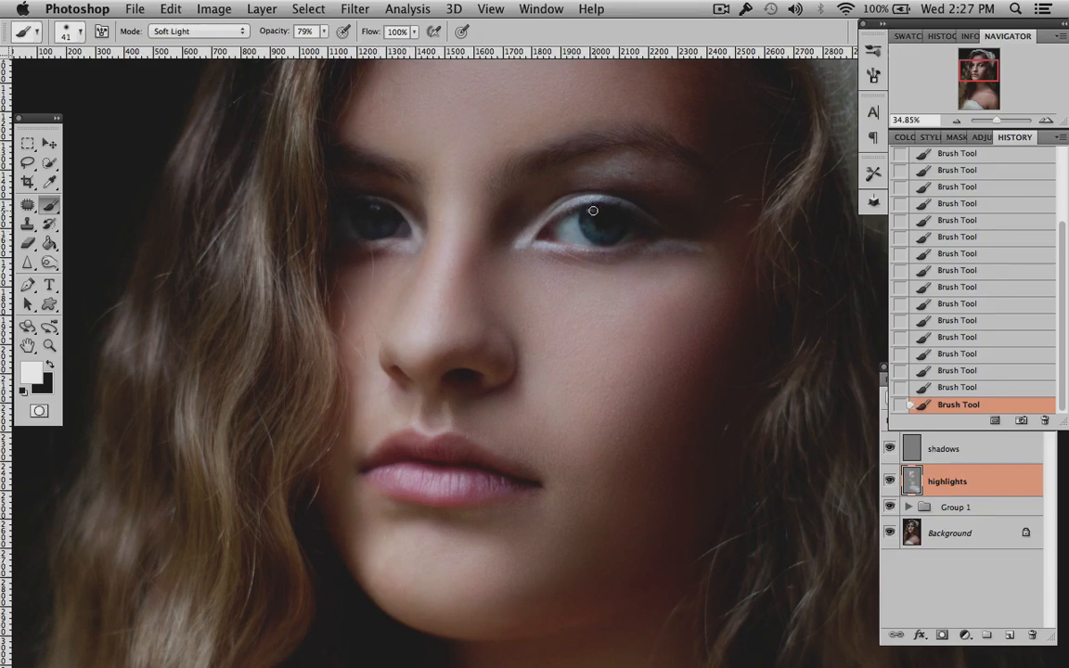
{"action": "left_click", "coordinate": [323, 32]}
{"action": "left_click_drag", "start_coordinate": [328, 48], "coordinate": [348, 49]}
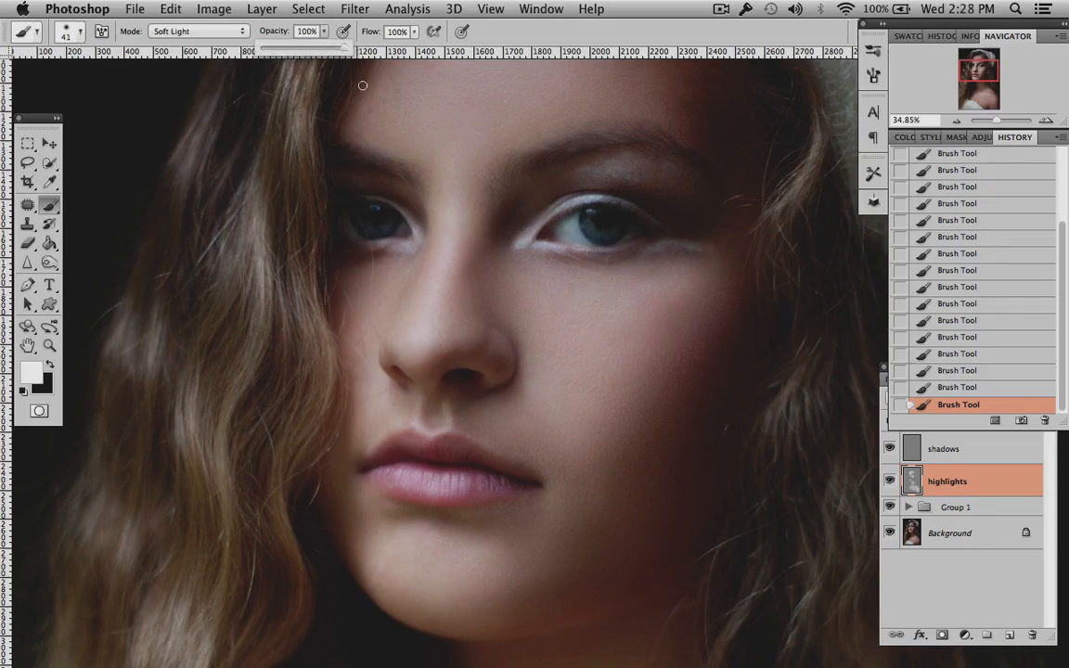
{"action": "left_click", "coordinate": [383, 212]}
{"action": "left_click_drag", "start_coordinate": [384, 207], "coordinate": [378, 204]}
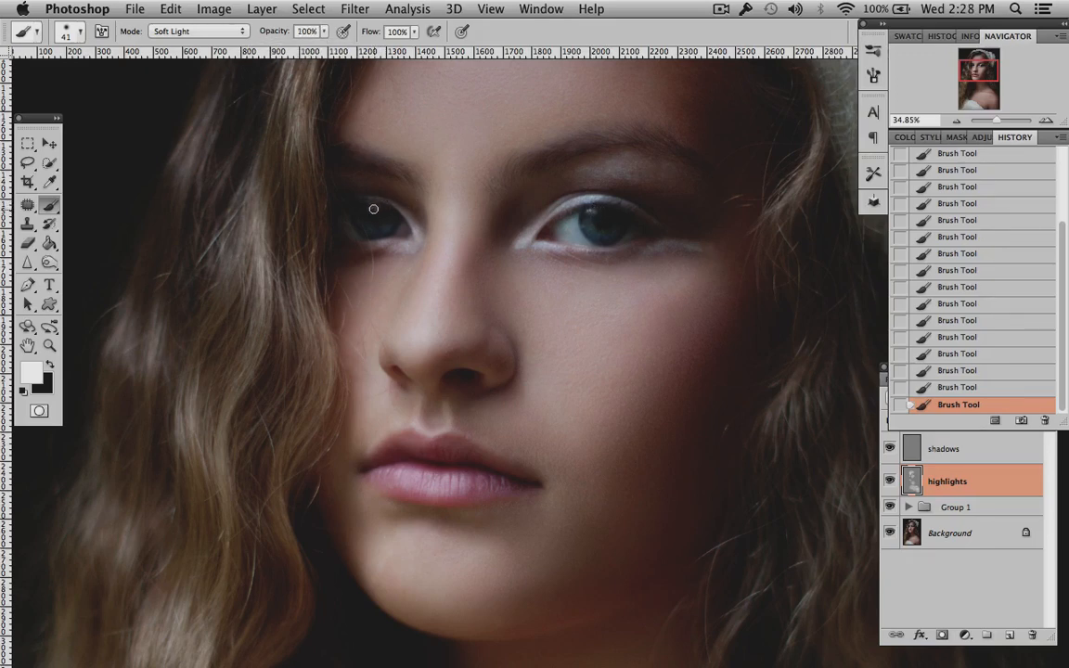
Set the brush opacity to 77% and brighten the iris of the subject's right eye
{"action": "left_click", "coordinate": [324, 33]}
{"action": "left_click_drag", "start_coordinate": [328, 49], "coordinate": [307, 49]}
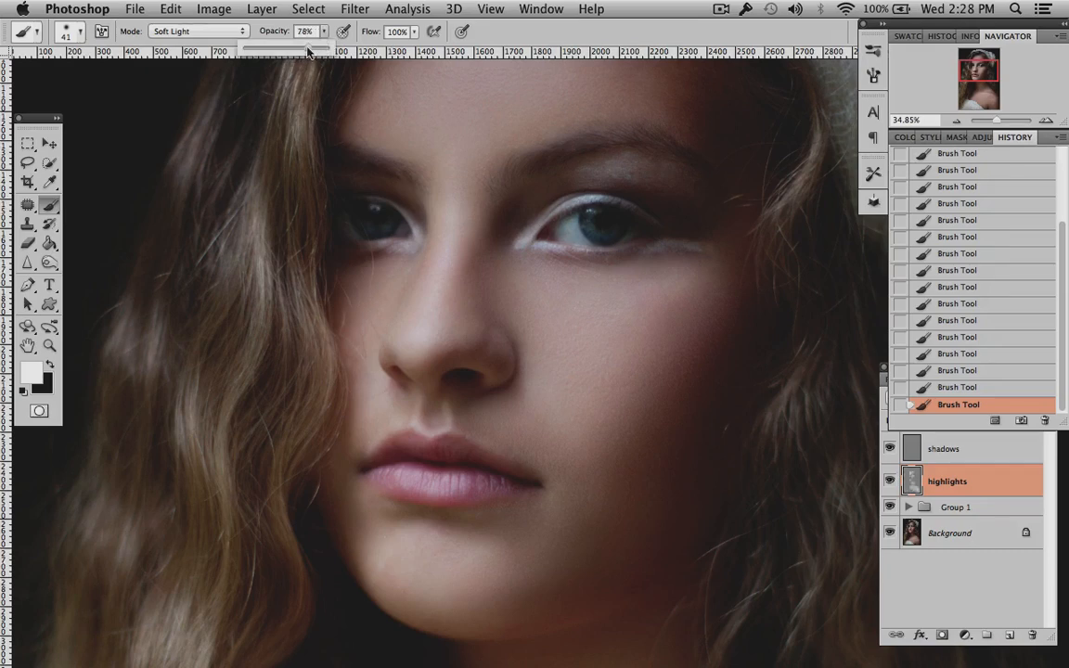
{"action": "left_click", "coordinate": [366, 224]}
{"action": "left_click_drag", "start_coordinate": [366, 226], "coordinate": [371, 223]}
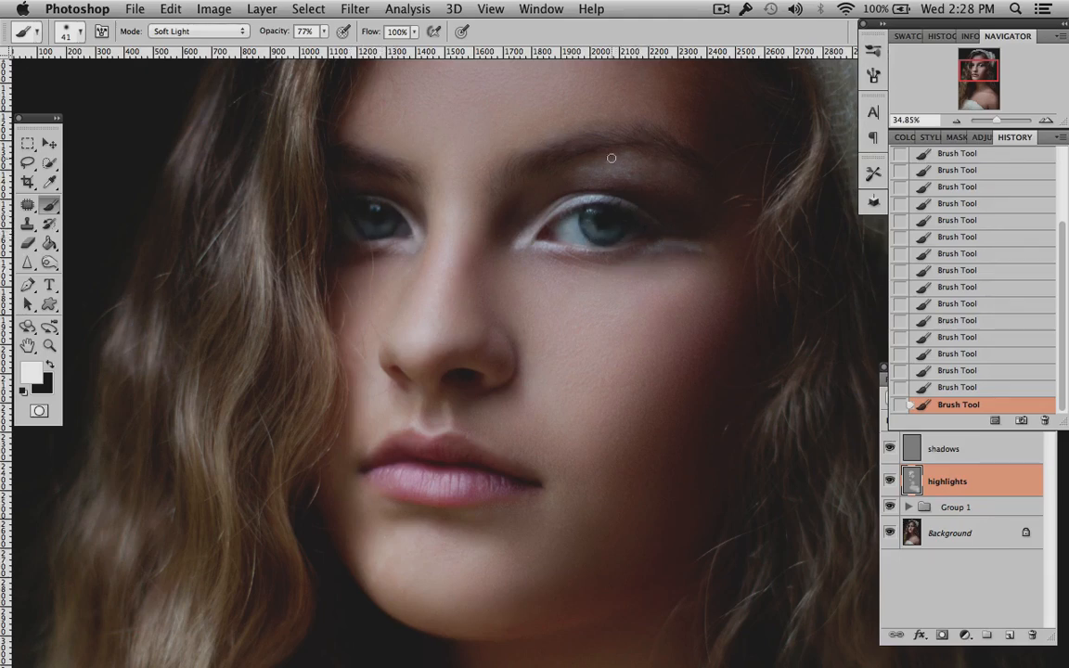
Set the brush to 90 px and paint a highlight beneath the subject's left eyebrow out to the temple
{"action": "right_click", "coordinate": [679, 208]}
{"action": "left_click", "coordinate": [763, 233]}
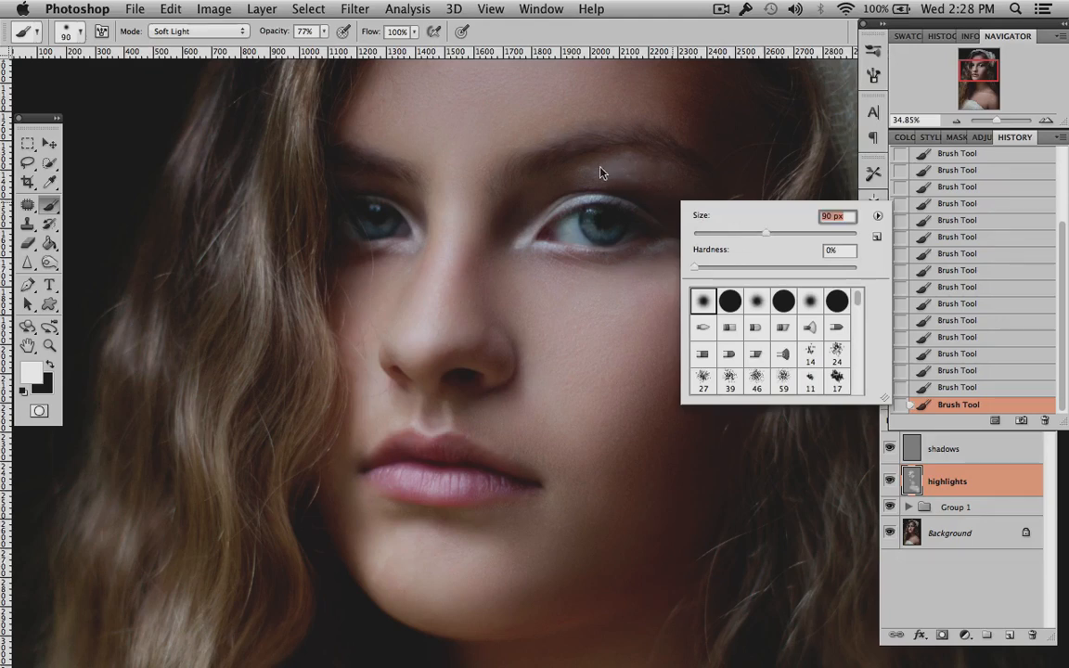
{"action": "left_click_drag", "start_coordinate": [601, 173], "coordinate": [726, 194]}
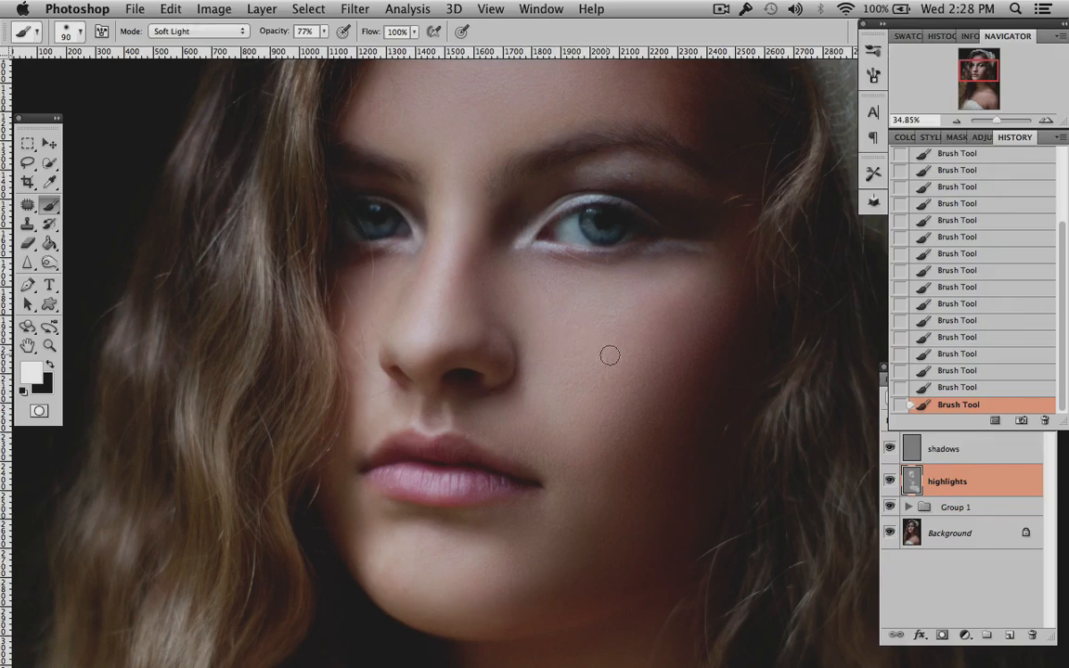
Compare the whole portrait with and without the highlights layer
{"action": "scroll", "coordinate": [610, 355], "scroll_direction": "down", "scroll_amount": 6}
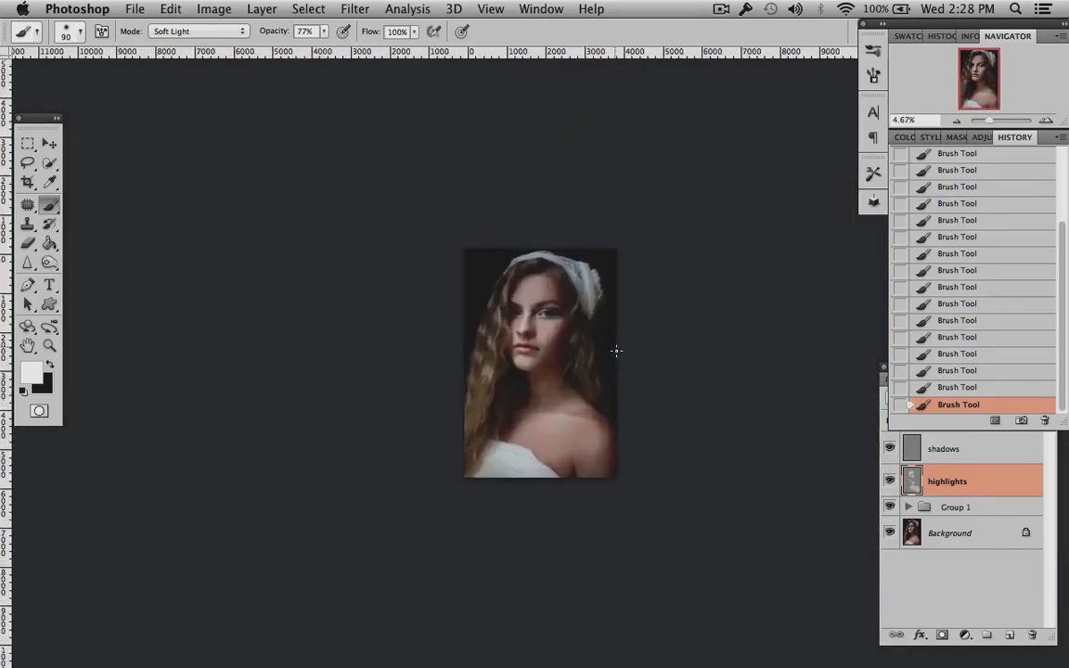
{"action": "scroll", "coordinate": [617, 349], "scroll_direction": "up", "scroll_amount": 2}
{"action": "left_click", "coordinate": [889, 481]}
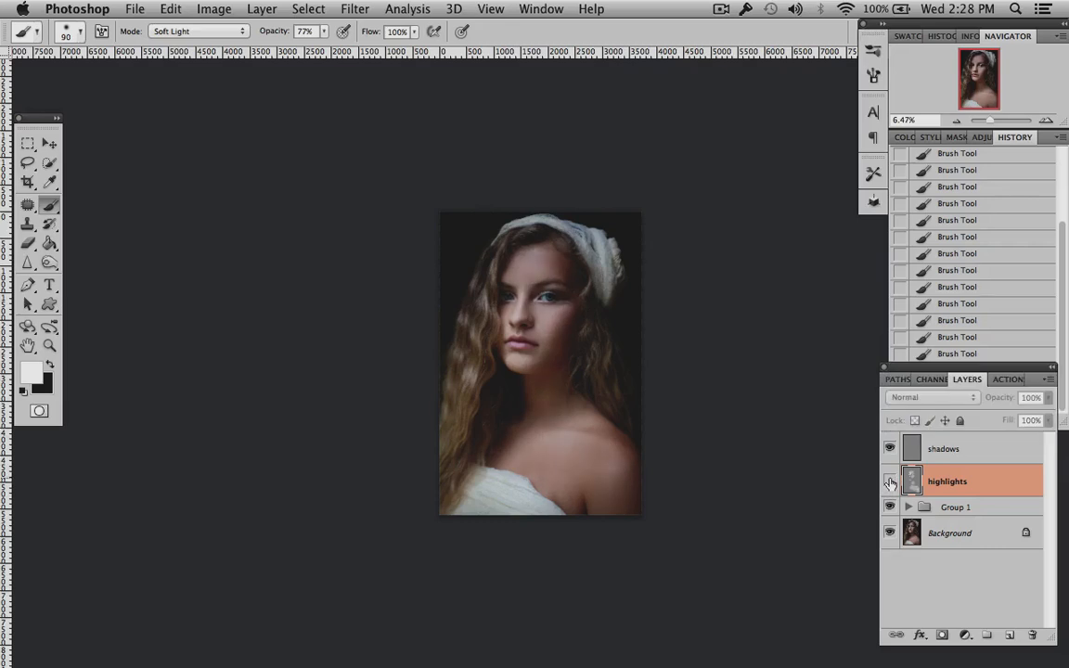
{"action": "left_click", "coordinate": [889, 481]}
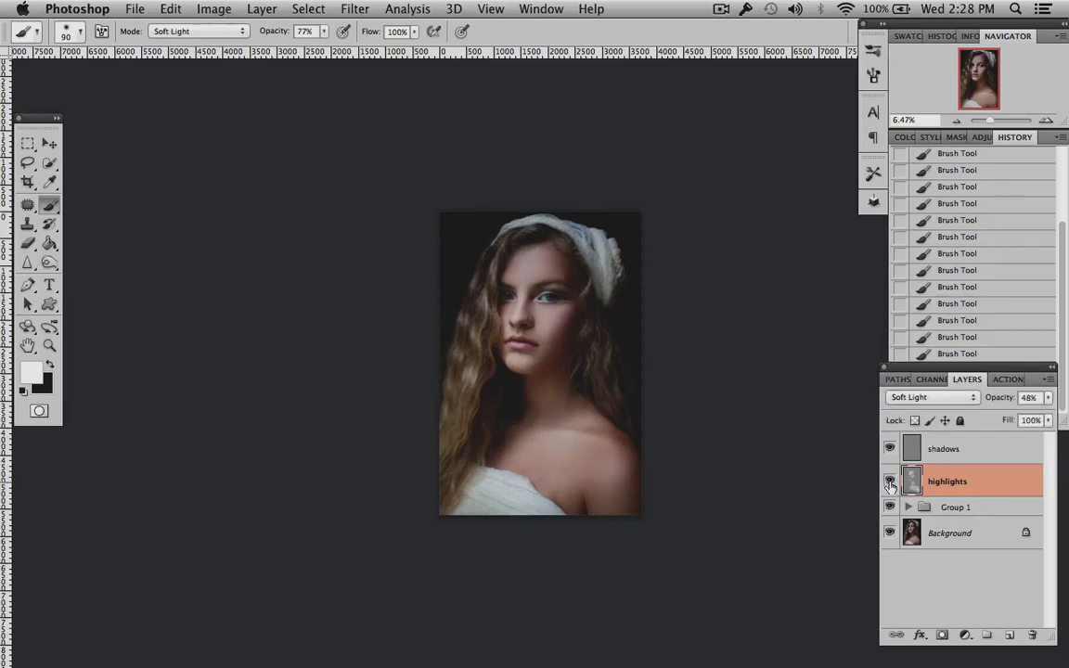
{"action": "left_click", "coordinate": [889, 481]}
{"action": "left_click", "coordinate": [889, 482]}
Set the brush to 166 px and paint highlights along the hair on both sides of the face
{"action": "scroll", "coordinate": [604, 368], "scroll_direction": "up", "scroll_amount": 5}
{"action": "scroll", "coordinate": [603, 367], "scroll_direction": "left", "scroll_amount": 1}
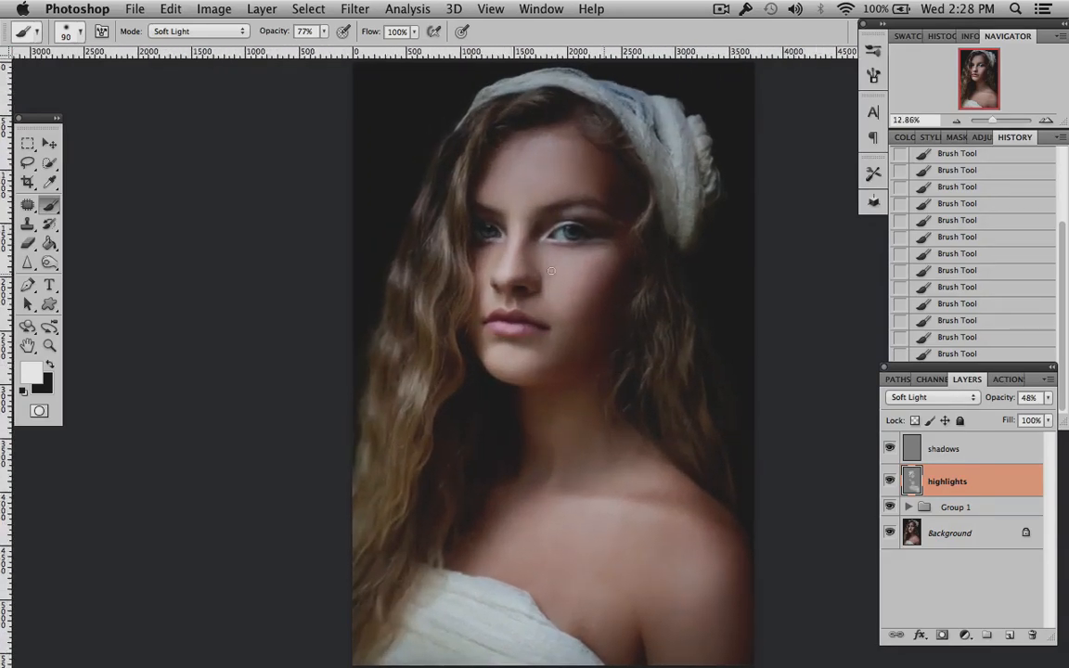
{"action": "right_click", "coordinate": [509, 194]}
{"action": "left_click", "coordinate": [591, 229]}
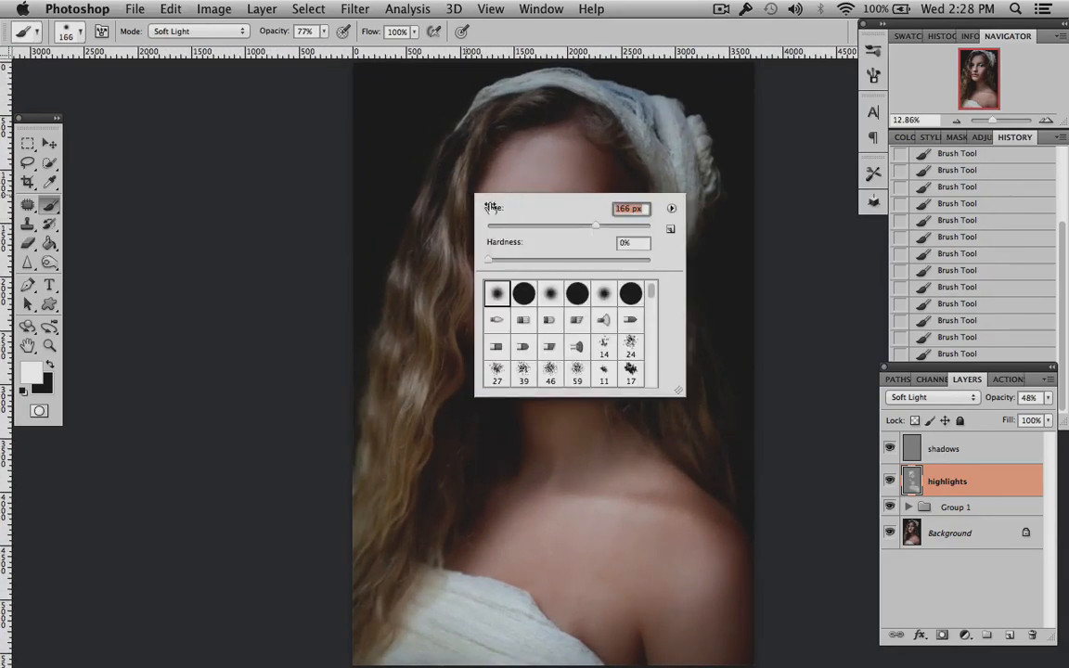
{"action": "key", "text": "Return"}
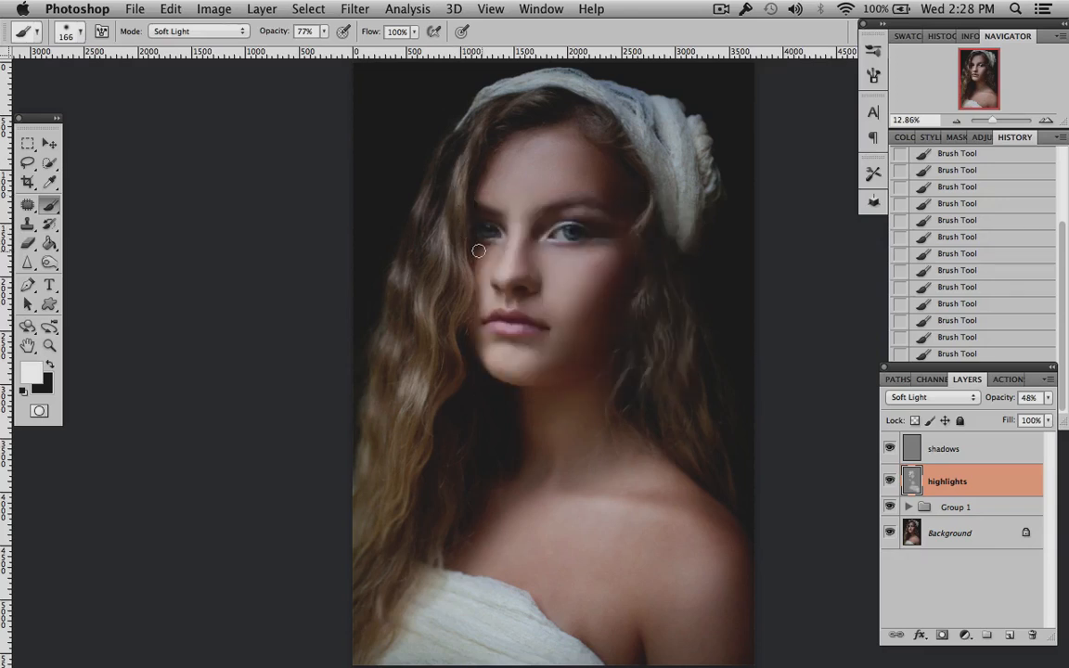
{"action": "mouse_move", "coordinate": [422, 291]}
{"action": "left_mouse_down"}
{"action": "mouse_move", "coordinate": [417, 396]}
{"action": "mouse_move", "coordinate": [417, 216]}
{"action": "mouse_move", "coordinate": [483, 128]}
{"action": "mouse_move", "coordinate": [519, 102]}
{"action": "mouse_move", "coordinate": [465, 90]}
{"action": "mouse_move", "coordinate": [484, 114]}
{"action": "left_mouse_up"}
{"action": "mouse_move", "coordinate": [680, 244]}
{"action": "left_mouse_down"}
{"action": "mouse_move", "coordinate": [635, 226]}
{"action": "mouse_move", "coordinate": [649, 192]}
{"action": "mouse_move", "coordinate": [639, 232]}
{"action": "mouse_move", "coordinate": [677, 324]}
{"action": "mouse_move", "coordinate": [644, 291]}
{"action": "mouse_move", "coordinate": [637, 329]}
{"action": "mouse_move", "coordinate": [675, 341]}
{"action": "mouse_move", "coordinate": [682, 387]}
{"action": "mouse_move", "coordinate": [682, 323]}
{"action": "mouse_move", "coordinate": [714, 435]}
{"action": "left_mouse_up"}
Reduce the brush to 106 px and add finer highlights to the hair waves on the subject's right side
{"action": "right_click", "coordinate": [403, 298]}
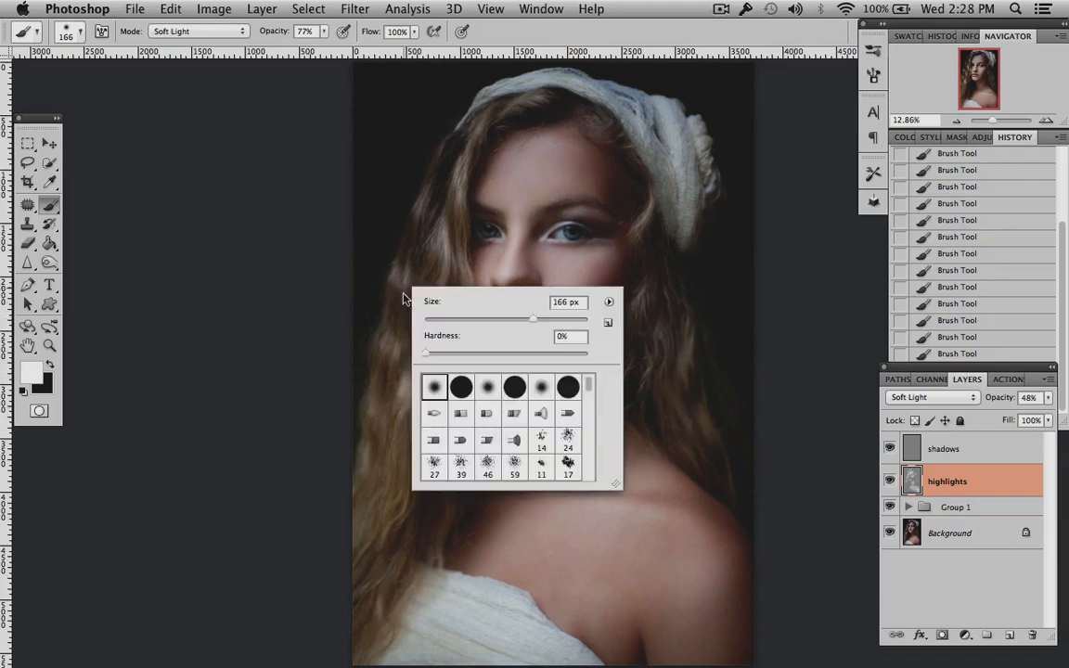
{"action": "left_click_drag", "start_coordinate": [502, 318], "coordinate": [496, 318]}
{"action": "key", "text": "Return"}
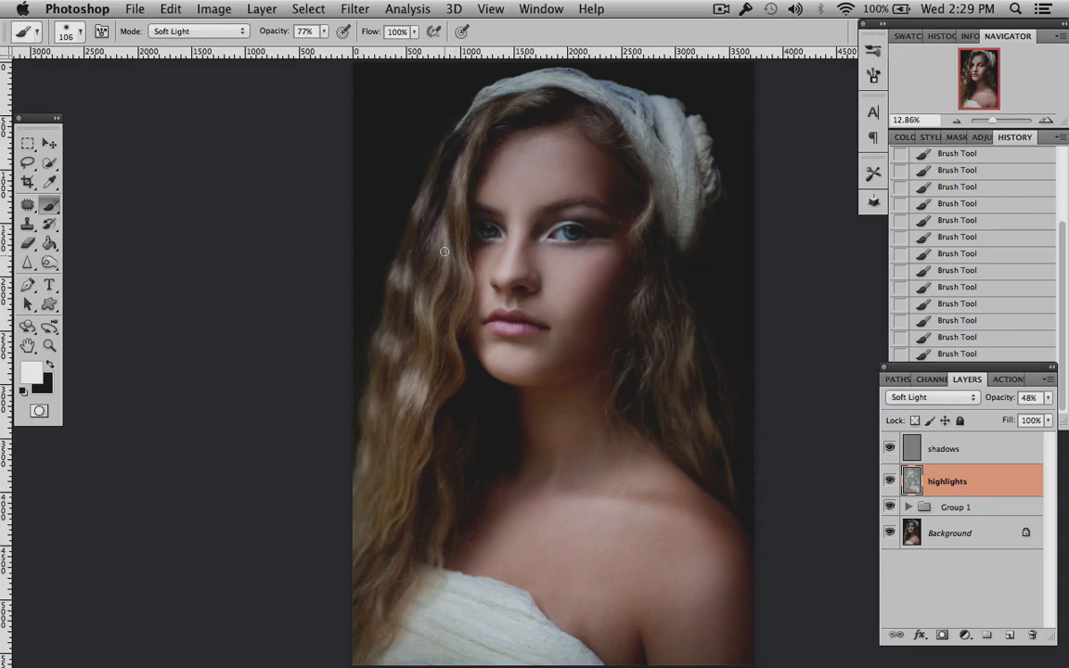
{"action": "left_click_drag", "start_coordinate": [422, 324], "coordinate": [422, 390]}
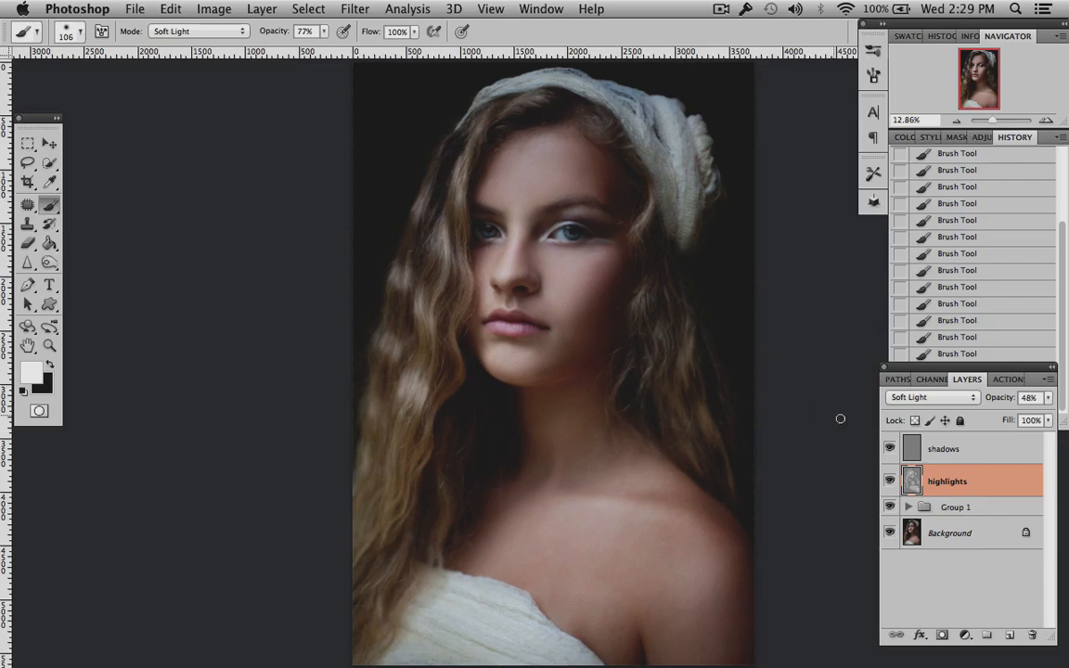
Toggle the highlights layer off and on repeatedly to check the effect of the hair highlights
{"action": "left_click", "coordinate": [889, 480]}
{"action": "left_click", "coordinate": [889, 481]}
{"action": "left_click", "coordinate": [889, 481]}
{"action": "left_click", "coordinate": [889, 481]}
{"action": "left_click", "coordinate": [890, 481]}
{"action": "left_click", "coordinate": [889, 481]}
On the shadows layer, paint with a black 411 px brush at 49% opacity along the forehead hairline and down the shaded side of the face
{"action": "left_click", "coordinate": [970, 452]}
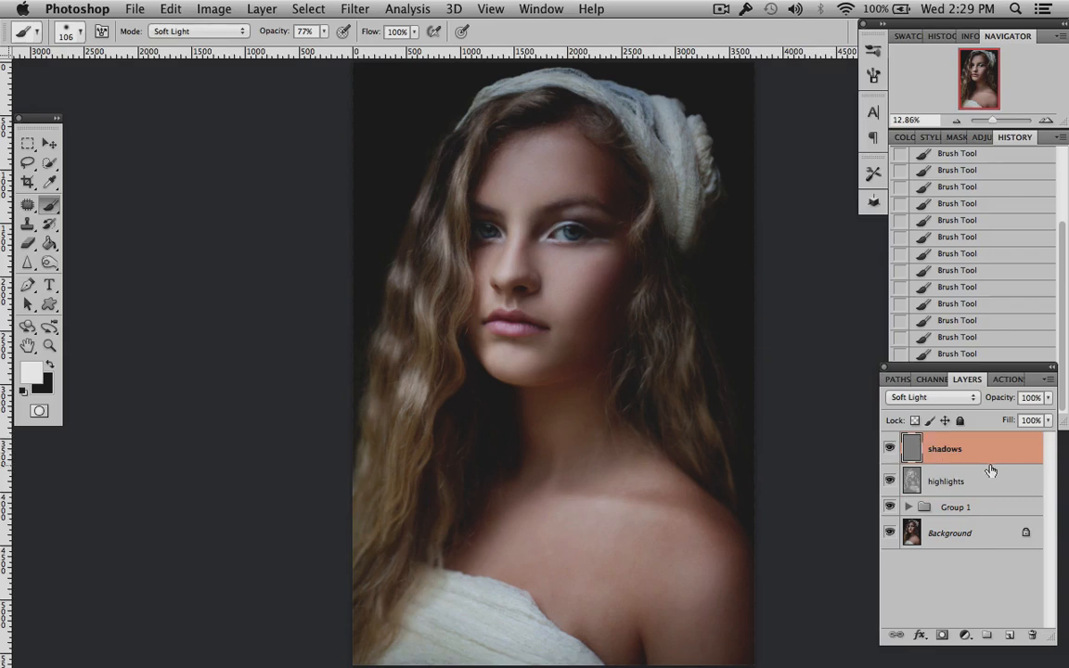
{"action": "left_click", "coordinate": [323, 32]}
{"action": "left_click_drag", "start_coordinate": [327, 48], "coordinate": [305, 50]}
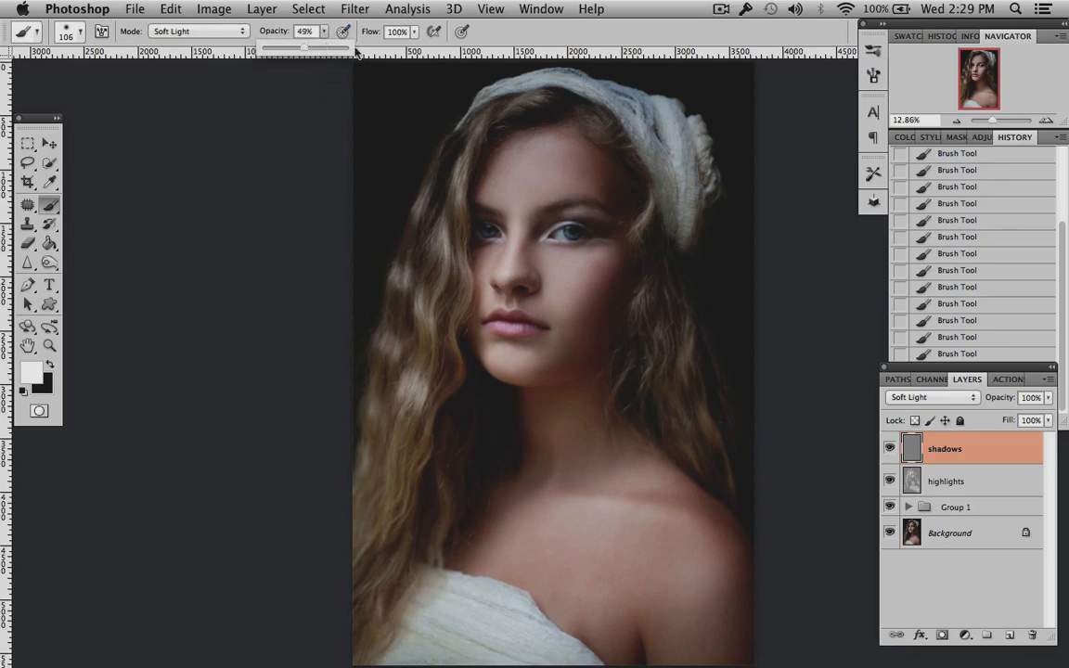
{"action": "left_click", "coordinate": [49, 365]}
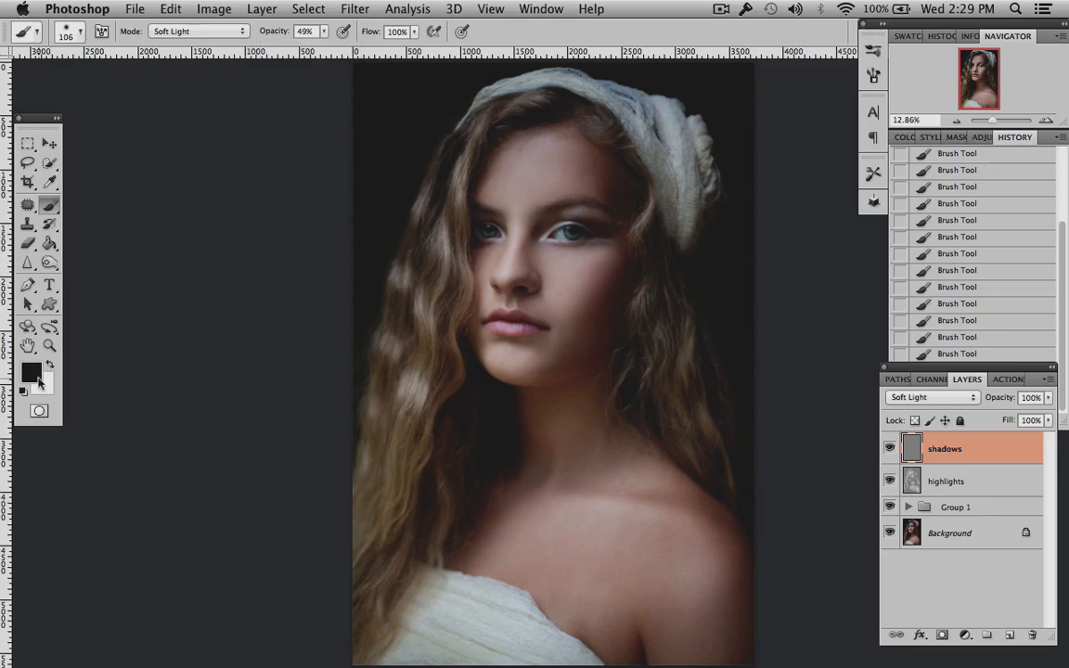
{"action": "right_click", "coordinate": [635, 169]}
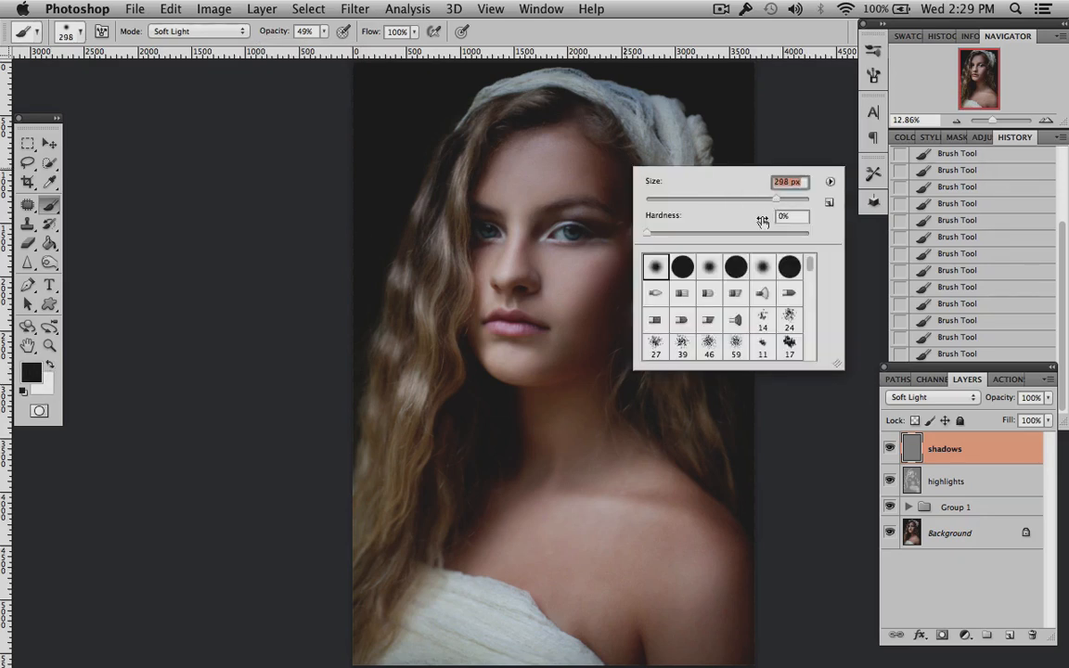
{"action": "type", "text": "411"}
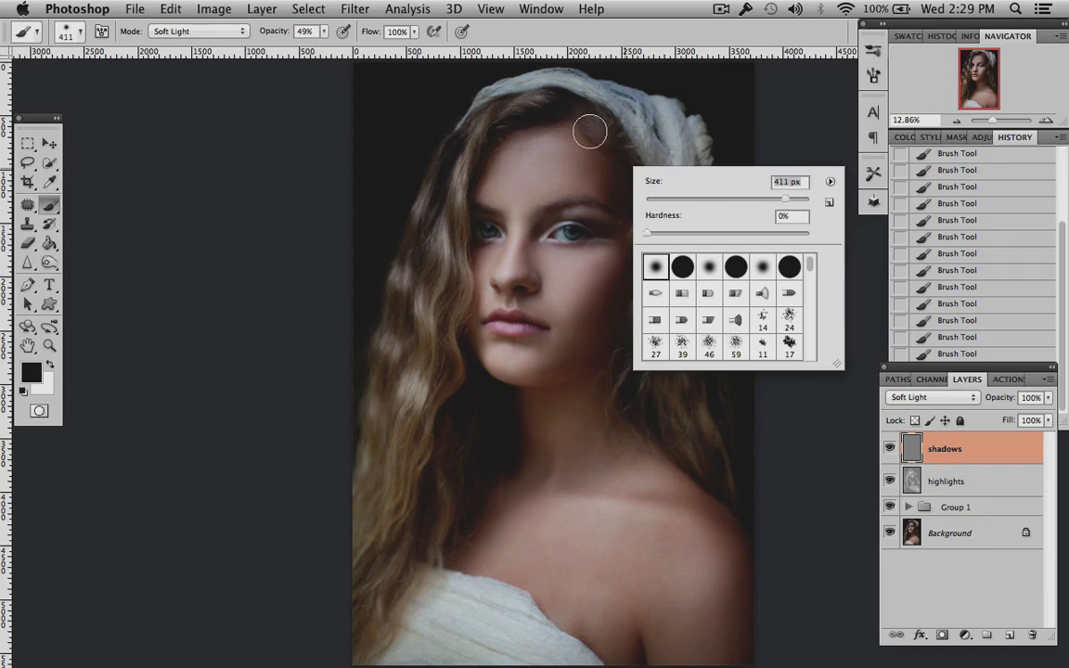
{"action": "key", "text": "Return"}
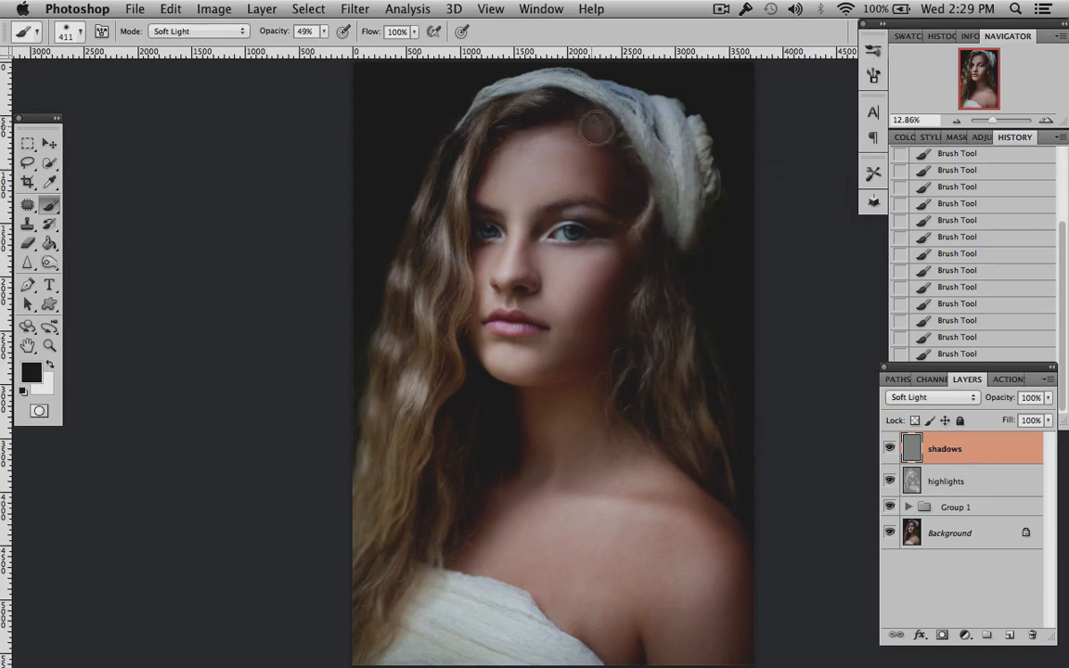
{"action": "mouse_move", "coordinate": [555, 122]}
{"action": "left_mouse_down"}
{"action": "mouse_move", "coordinate": [624, 159]}
{"action": "mouse_move", "coordinate": [589, 124]}
{"action": "mouse_move", "coordinate": [620, 147]}
{"action": "mouse_move", "coordinate": [576, 393]}
{"action": "mouse_move", "coordinate": [645, 322]}
{"action": "mouse_move", "coordinate": [641, 195]}
{"action": "mouse_move", "coordinate": [623, 144]}
{"action": "mouse_move", "coordinate": [642, 240]}
{"action": "mouse_move", "coordinate": [596, 347]}
{"action": "mouse_move", "coordinate": [622, 249]}
{"action": "mouse_move", "coordinate": [601, 153]}
{"action": "mouse_move", "coordinate": [629, 254]}
{"action": "mouse_move", "coordinate": [575, 353]}
{"action": "mouse_move", "coordinate": [606, 327]}
{"action": "mouse_move", "coordinate": [608, 161]}
{"action": "mouse_move", "coordinate": [616, 192]}
{"action": "mouse_move", "coordinate": [612, 353]}
{"action": "left_mouse_up"}
Set the brush to 99 px and paint a shadow under the chin along the jawline
{"action": "right_click", "coordinate": [611, 354]}
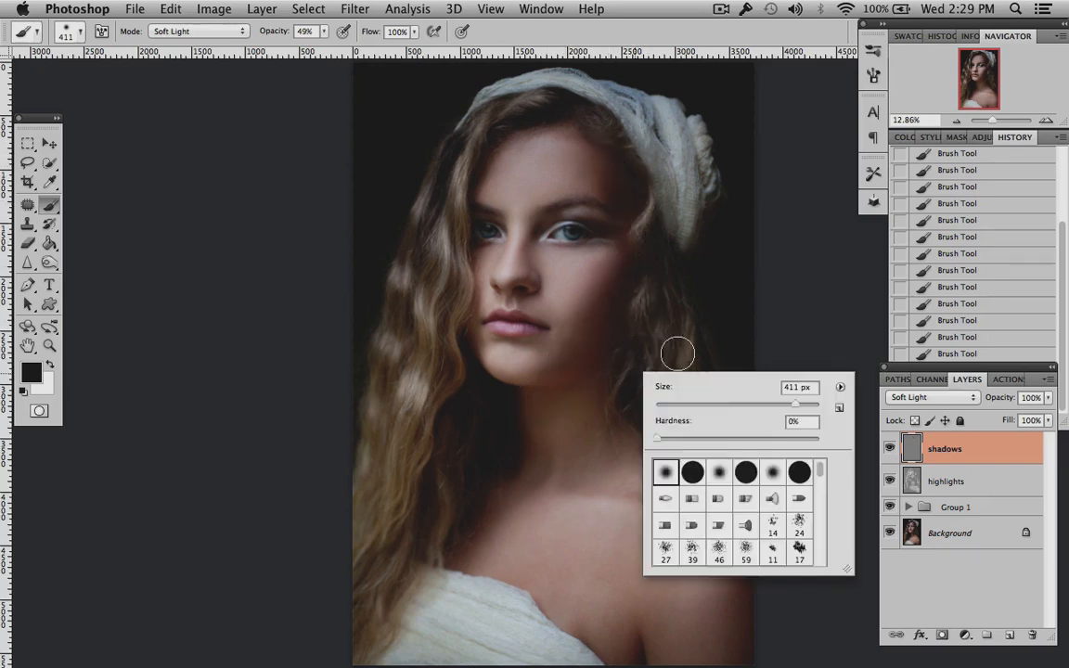
{"action": "left_click_drag", "start_coordinate": [756, 405], "coordinate": [736, 405]}
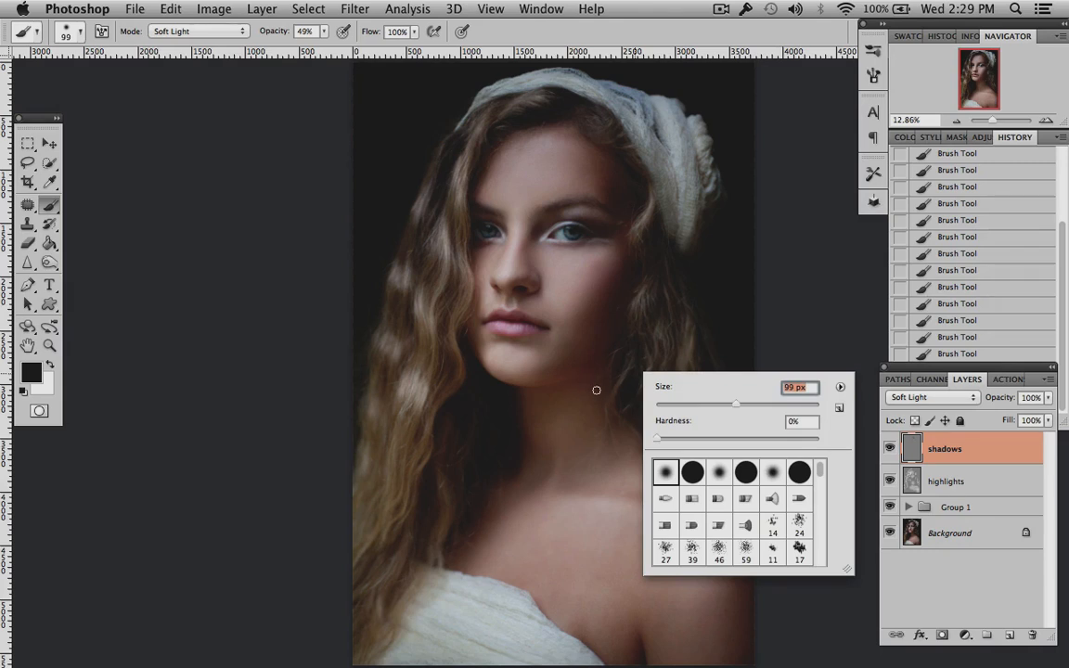
{"action": "scroll", "coordinate": [598, 377], "scroll_direction": "up", "scroll_amount": 6}
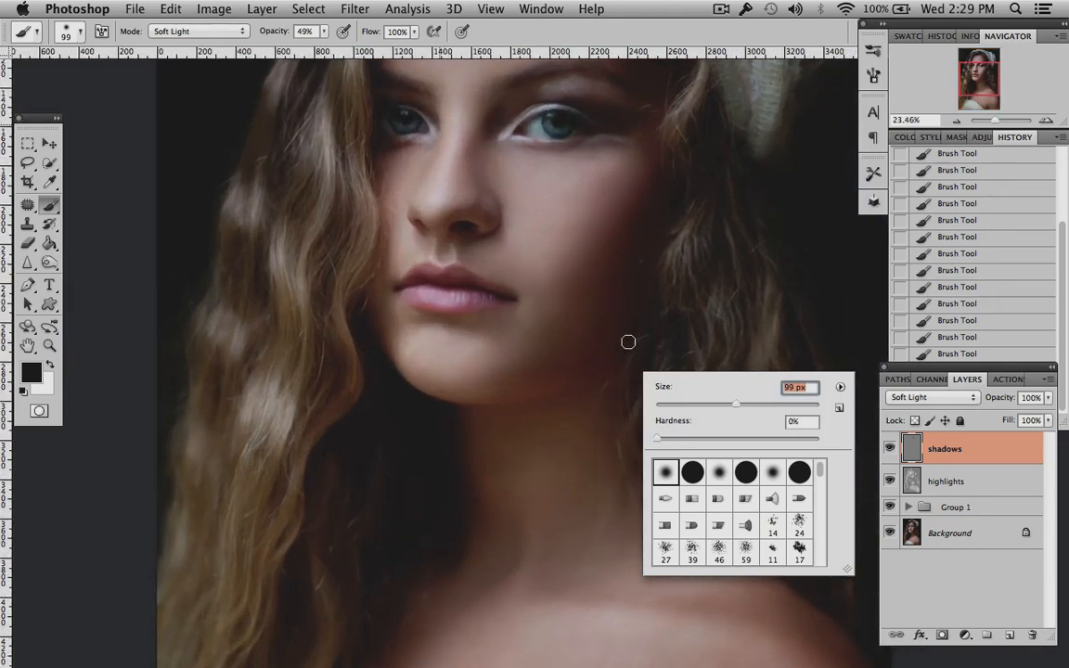
{"action": "mouse_move", "coordinate": [448, 408]}
{"action": "left_mouse_down"}
{"action": "mouse_move", "coordinate": [532, 400]}
{"action": "mouse_move", "coordinate": [593, 377]}
{"action": "left_mouse_up"}
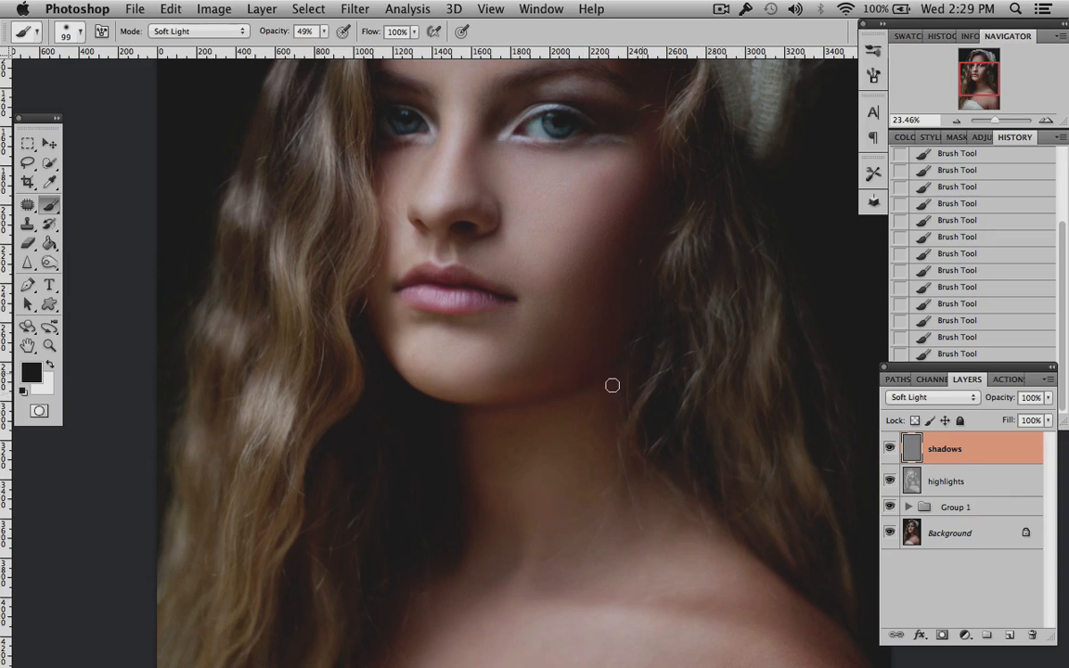
Darken both eyebrows on the shadows layer with the 99 px brush
{"action": "scroll", "coordinate": [615, 362], "scroll_direction": "up", "scroll_amount": 5}
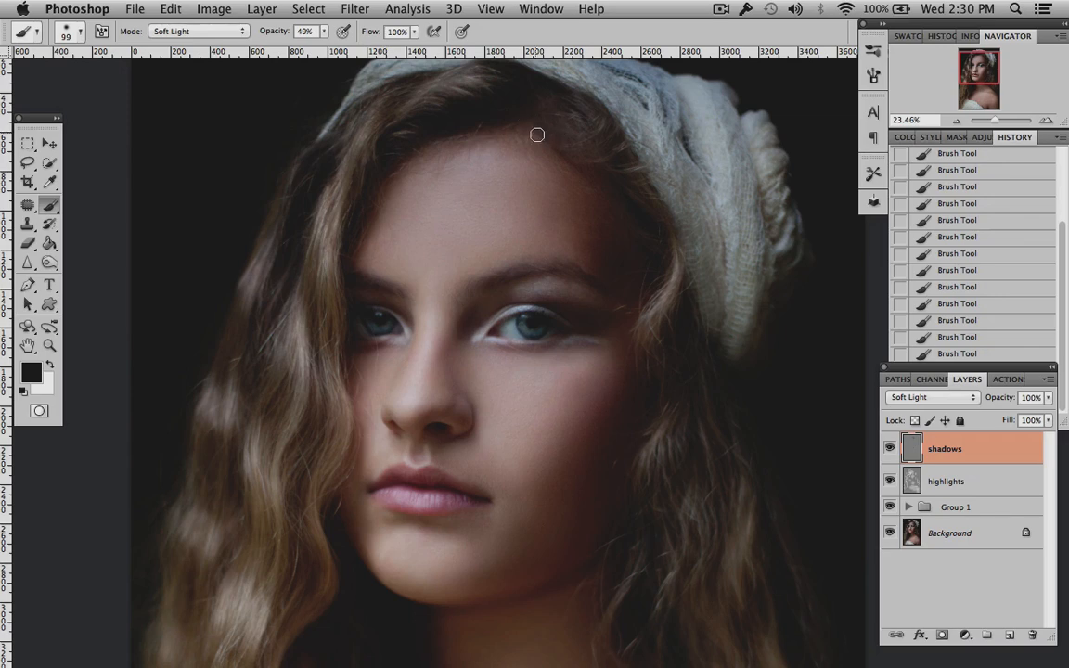
{"action": "scroll", "coordinate": [624, 222], "scroll_direction": "down", "scroll_amount": 1}
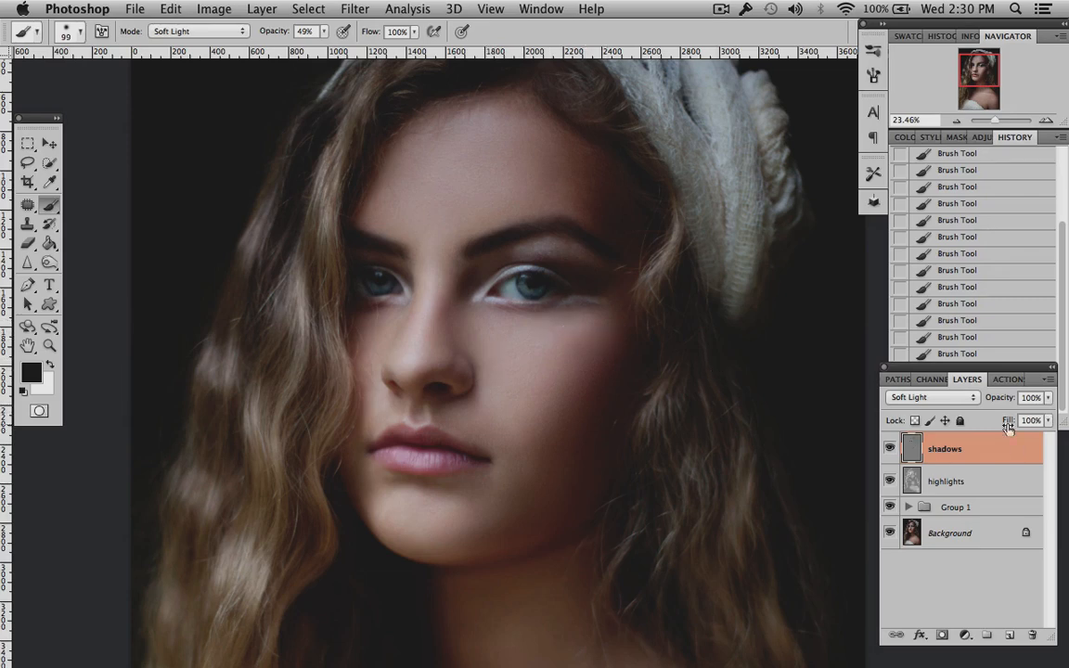
{"action": "left_click", "coordinate": [986, 483]}
{"action": "left_click", "coordinate": [986, 449]}
Reduce the brush to 39 px and paint fine shadows around the upper lids of the eyes
{"action": "right_click", "coordinate": [432, 283]}
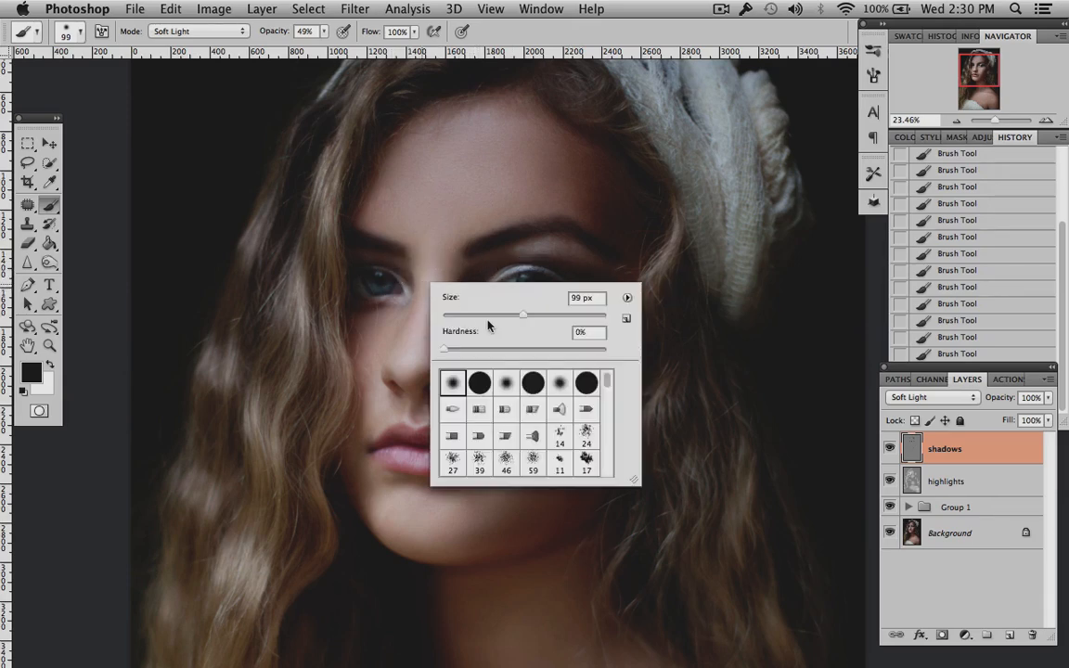
{"action": "left_click_drag", "start_coordinate": [487, 316], "coordinate": [470, 317]}
{"action": "left_click", "coordinate": [405, 279]}
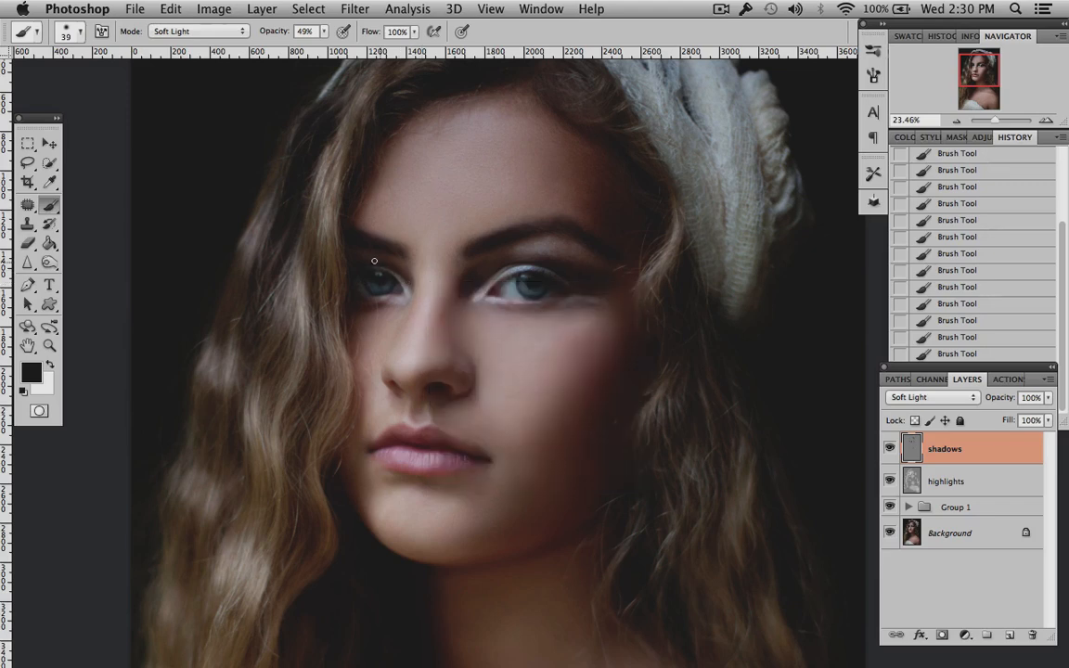
Set the brush to 79 px, paint shadows along the side of the nose and the upper lip, and view the whole portrait
{"action": "right_click", "coordinate": [484, 345]}
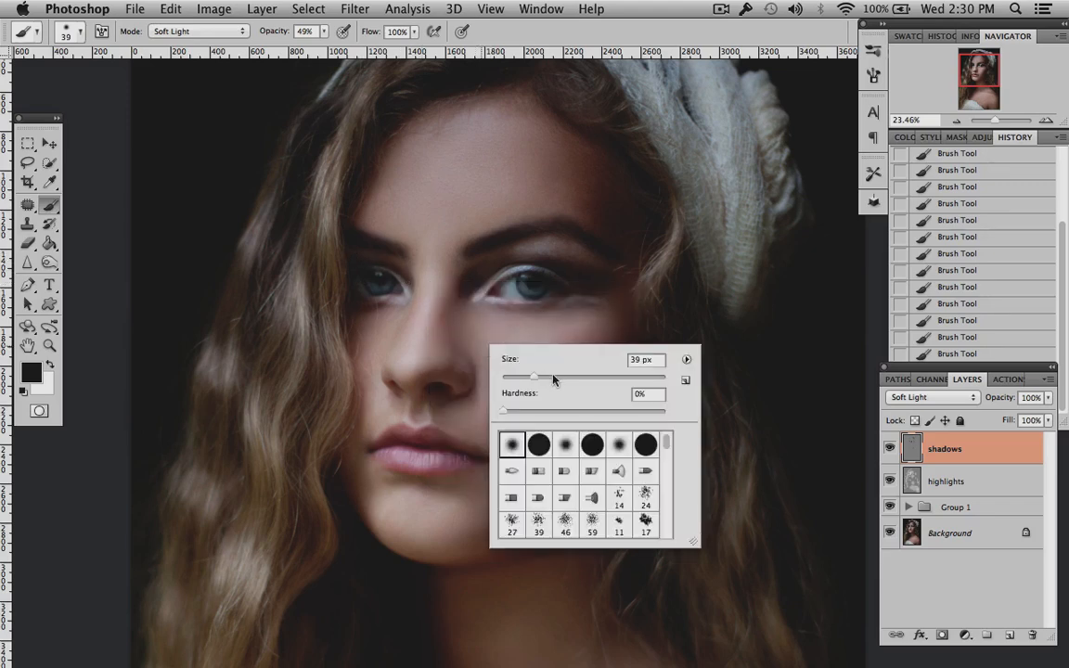
{"action": "left_click_drag", "start_coordinate": [543, 378], "coordinate": [548, 378]}
{"action": "left_click", "coordinate": [566, 378]}
{"action": "left_click", "coordinate": [444, 350]}
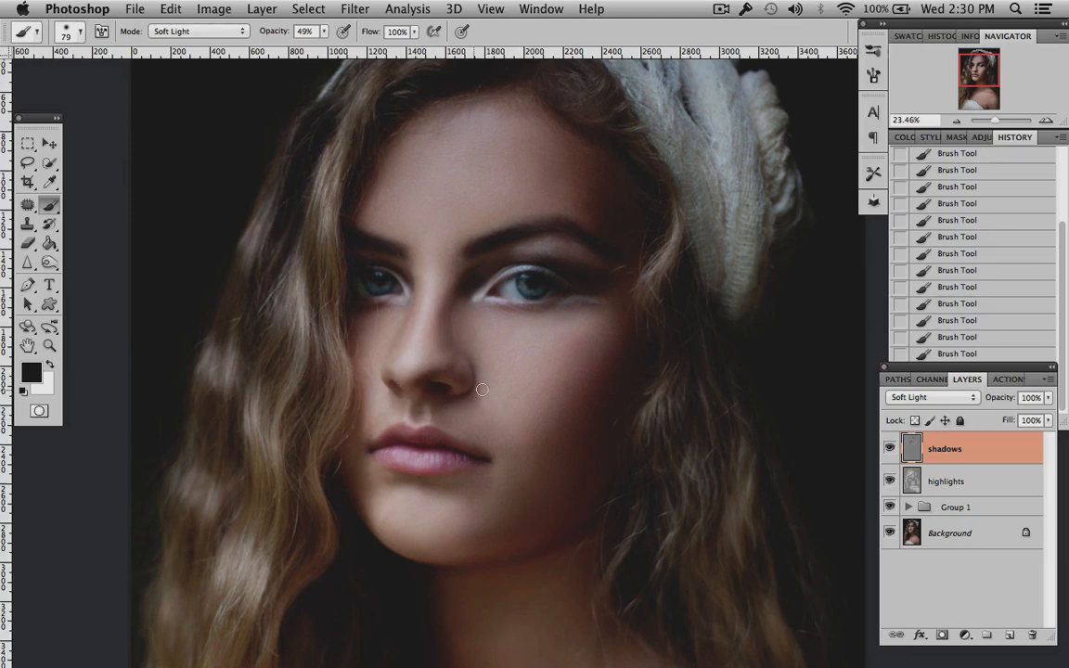
{"action": "scroll", "coordinate": [523, 413], "scroll_direction": "down", "scroll_amount": 2}
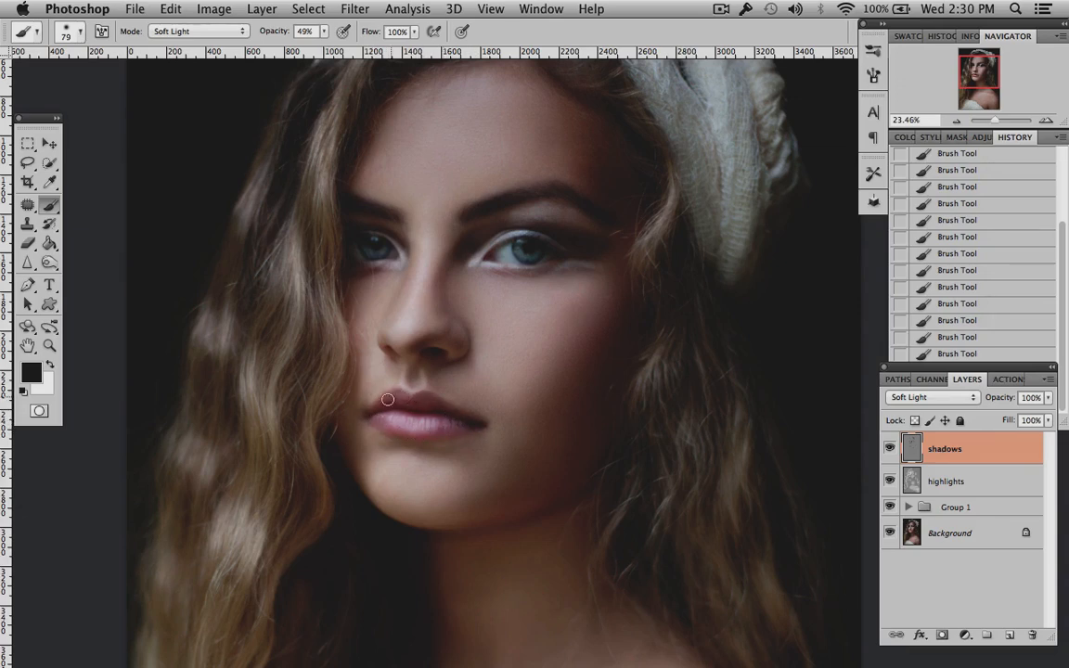
{"action": "scroll", "coordinate": [546, 399], "scroll_direction": "down", "scroll_amount": 2}
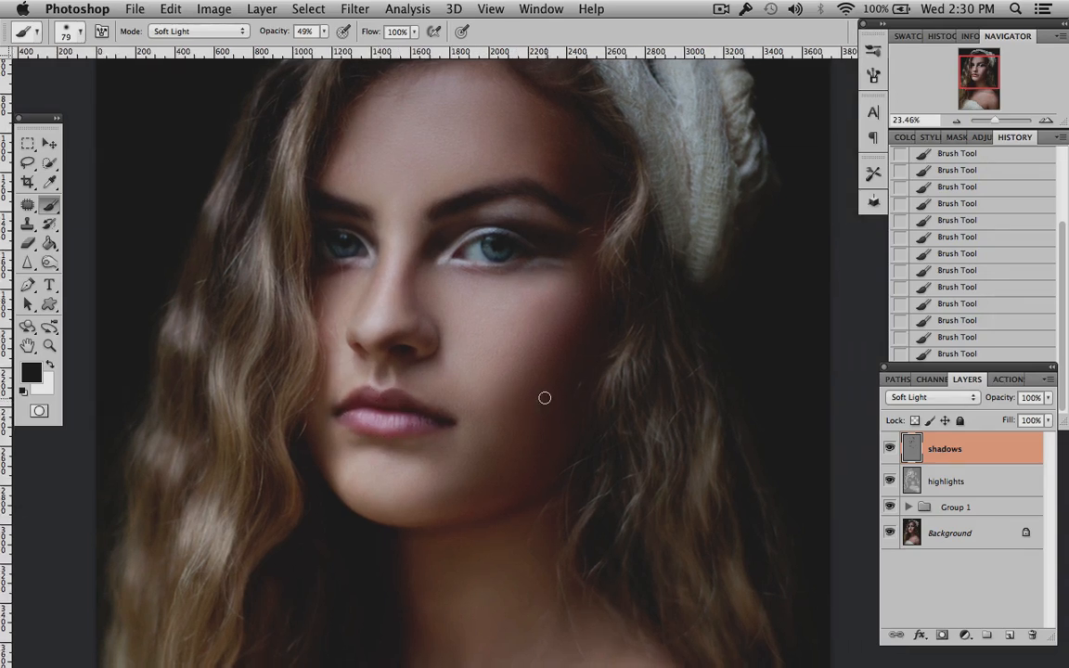
{"action": "scroll", "coordinate": [545, 396], "scroll_direction": "down", "scroll_amount": 2}
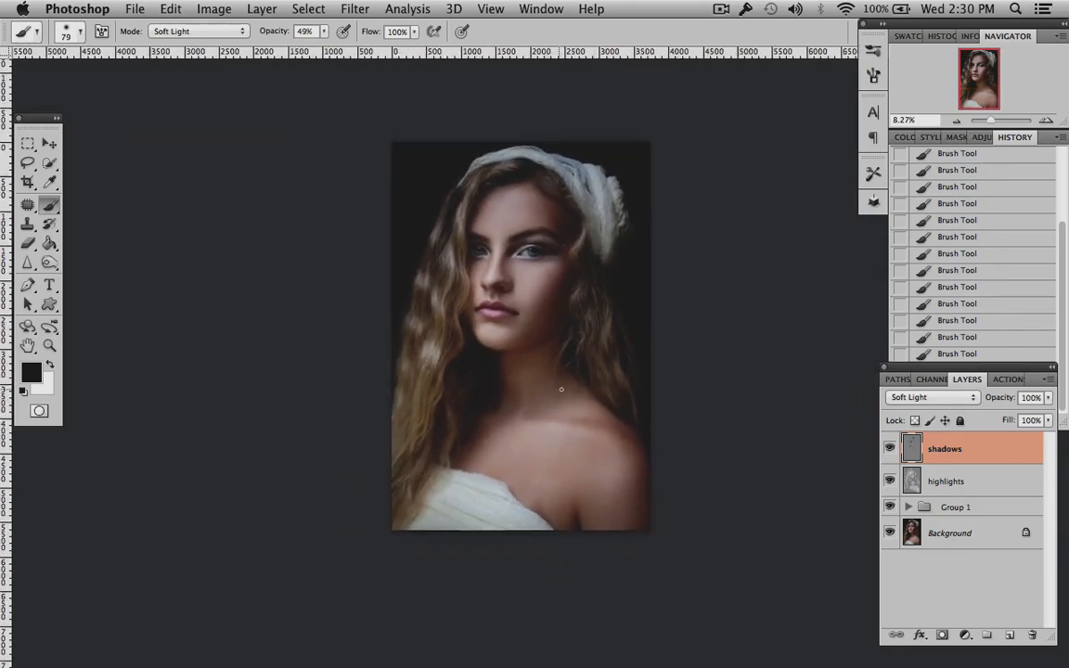
Compare the portrait with the shadows layer hidden and shown, and enlarge the brush to 329 px
{"action": "left_click", "coordinate": [891, 451]}
{"action": "left_click", "coordinate": [891, 451]}
{"action": "left_click", "coordinate": [891, 451]}
{"action": "left_click", "coordinate": [891, 451]}
{"action": "right_click", "coordinate": [560, 417]}
{"action": "mouse_move", "coordinate": [664, 449]}
{"action": "left_mouse_down"}
{"action": "mouse_move", "coordinate": [694, 451]}
{"action": "mouse_move", "coordinate": [715, 437]}
{"action": "mouse_move", "coordinate": [681, 449]}
{"action": "left_mouse_up"}
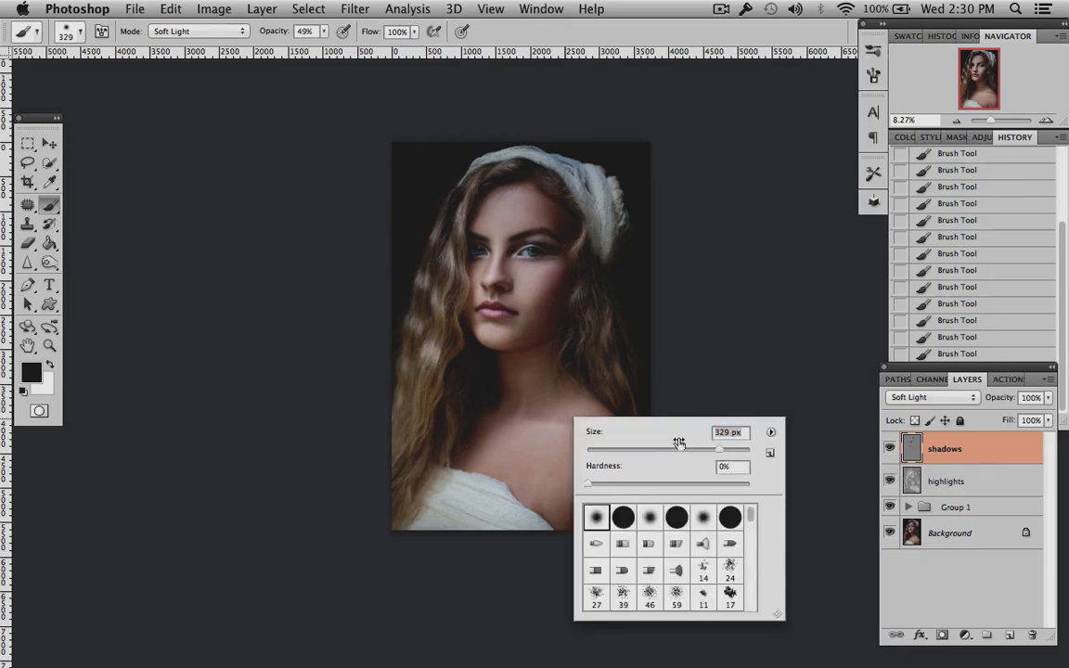
{"action": "key", "text": "Return"}
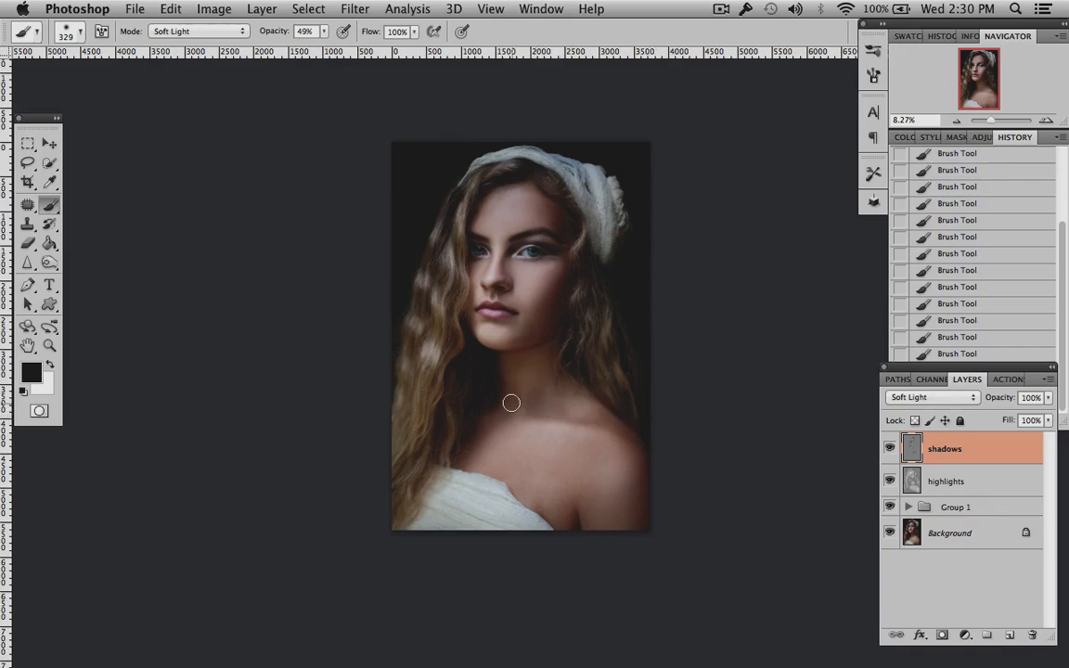
{"action": "left_click_drag", "start_coordinate": [565, 437], "coordinate": [606, 446]}
{"action": "key", "text": "super+z"}
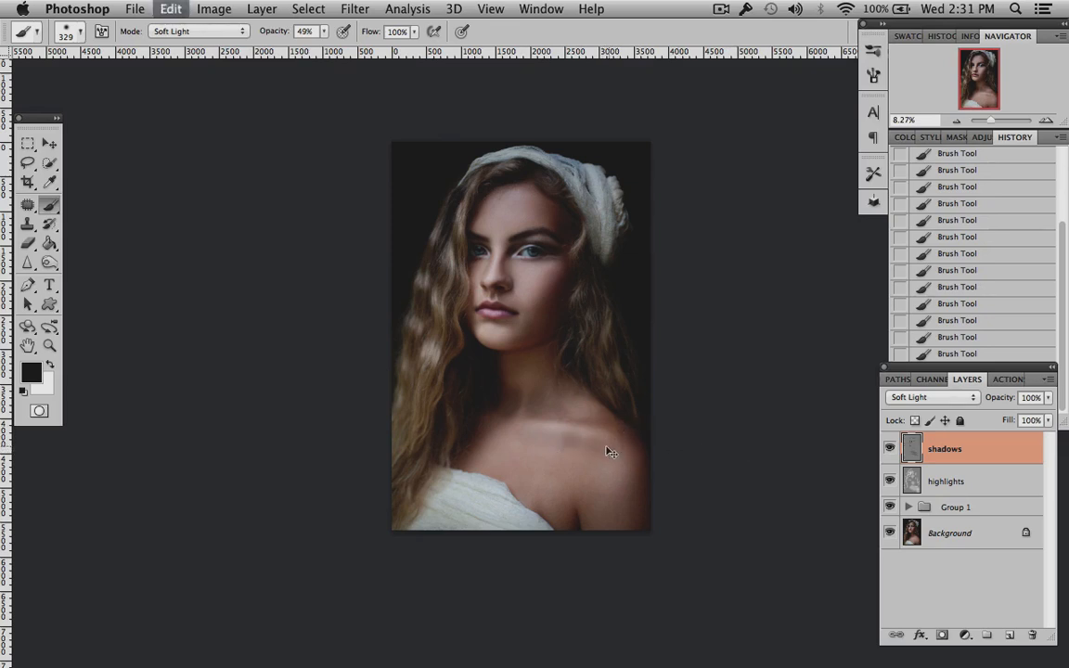
{"action": "left_click", "coordinate": [1060, 340]}
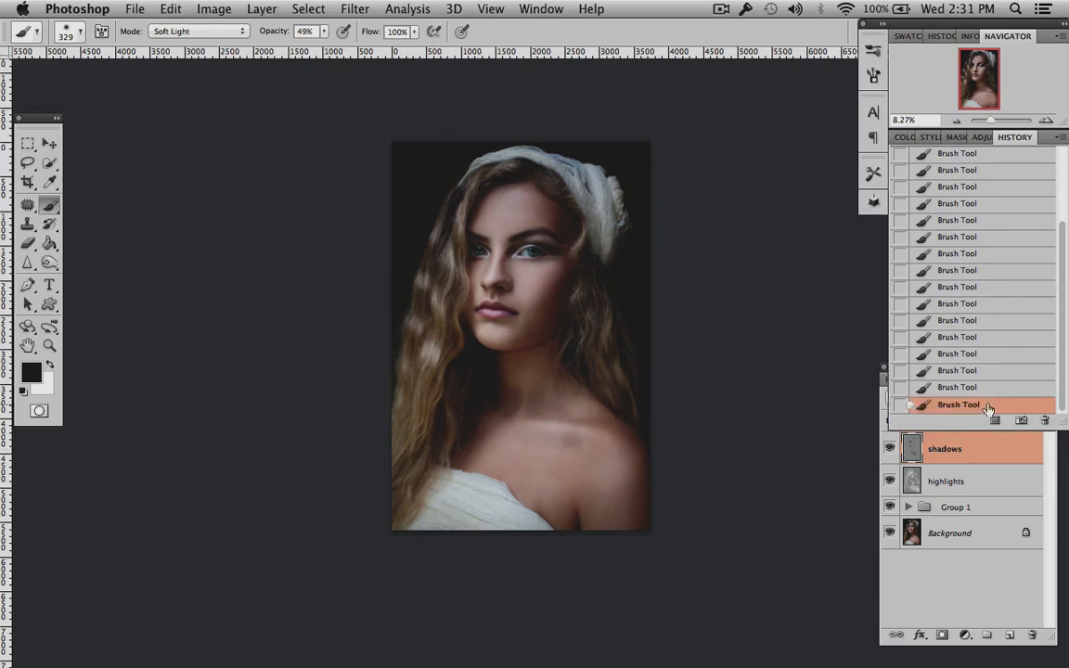
{"action": "left_click", "coordinate": [987, 392]}
{"action": "left_click", "coordinate": [919, 372]}
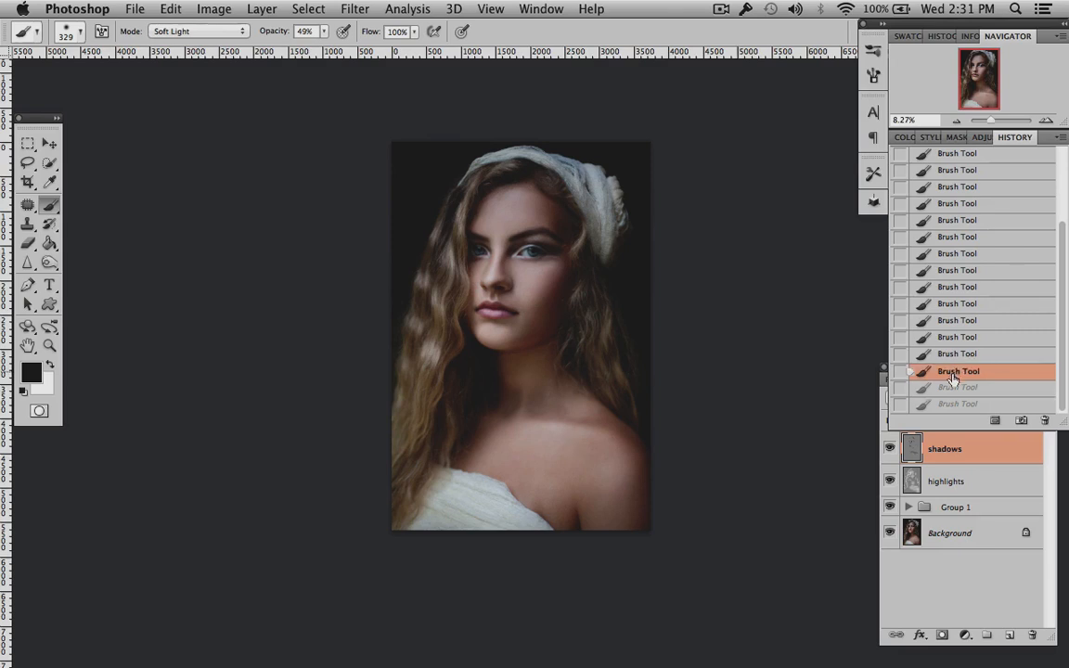
Paint a soft shadow below the collarbone with the 329 px brush and lower the shadows layer's opacity to 36%
{"action": "mouse_move", "coordinate": [599, 447]}
{"action": "left_mouse_down"}
{"action": "mouse_move", "coordinate": [521, 439]}
{"action": "mouse_move", "coordinate": [561, 446]}
{"action": "left_mouse_up"}
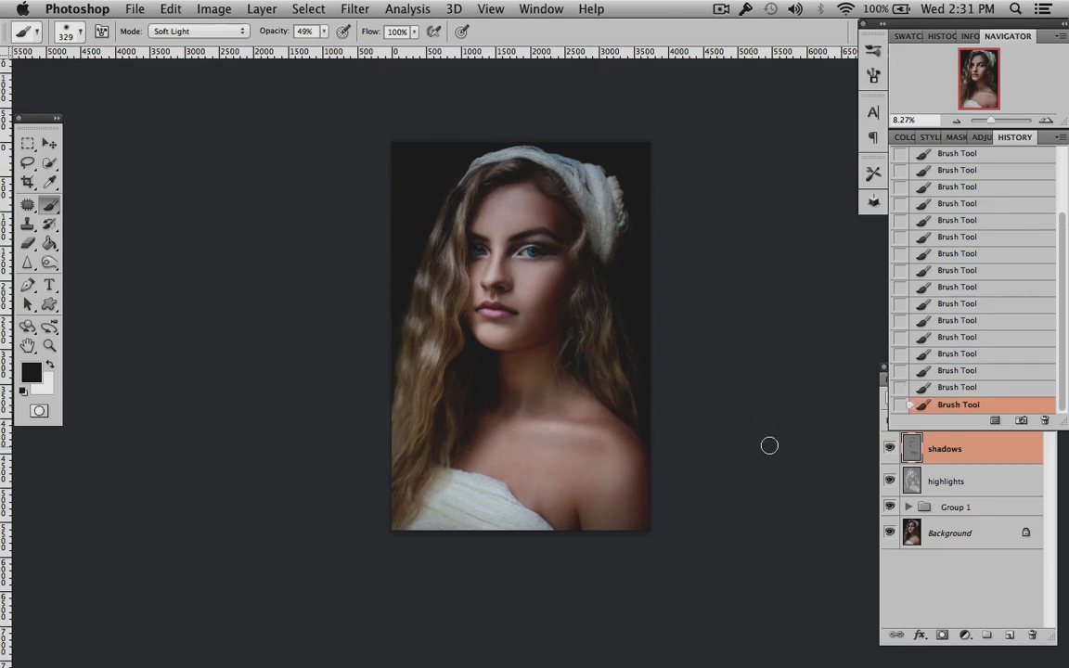
{"action": "left_click", "coordinate": [1006, 453]}
{"action": "left_click", "coordinate": [1050, 398]}
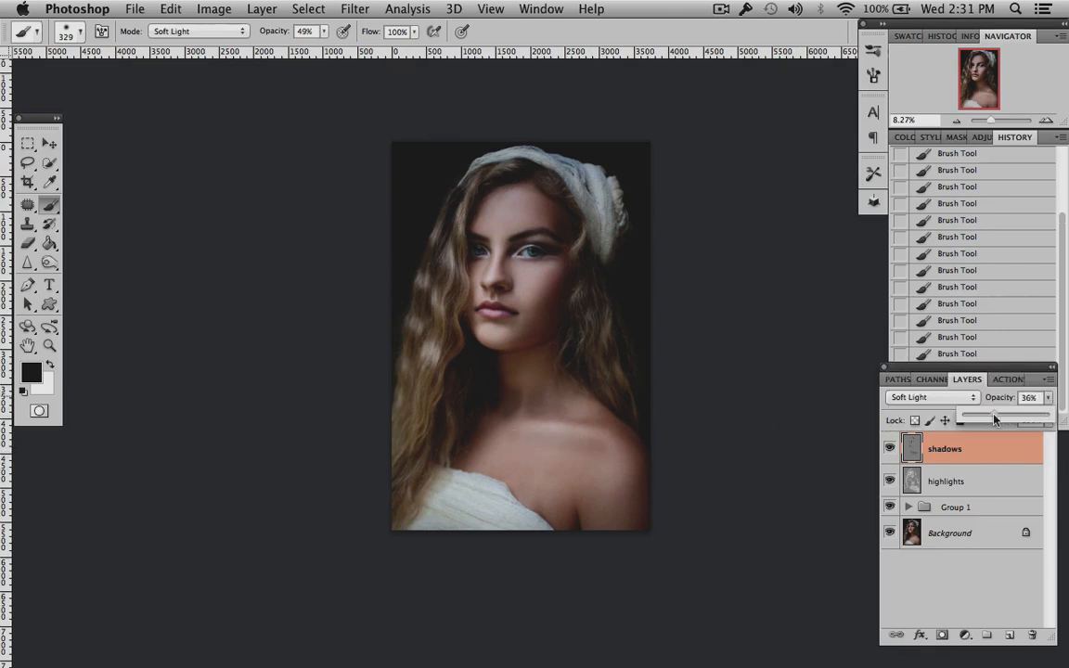
{"action": "left_click", "coordinate": [893, 449]}
{"action": "left_click", "coordinate": [893, 449]}
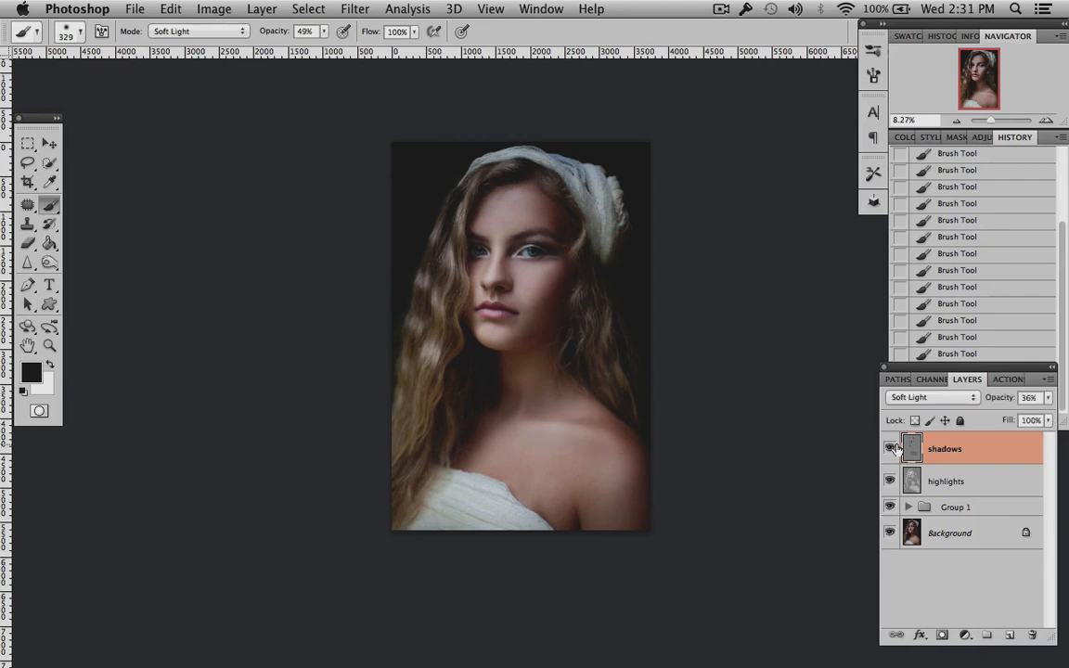
{"action": "left_click", "coordinate": [893, 450]}
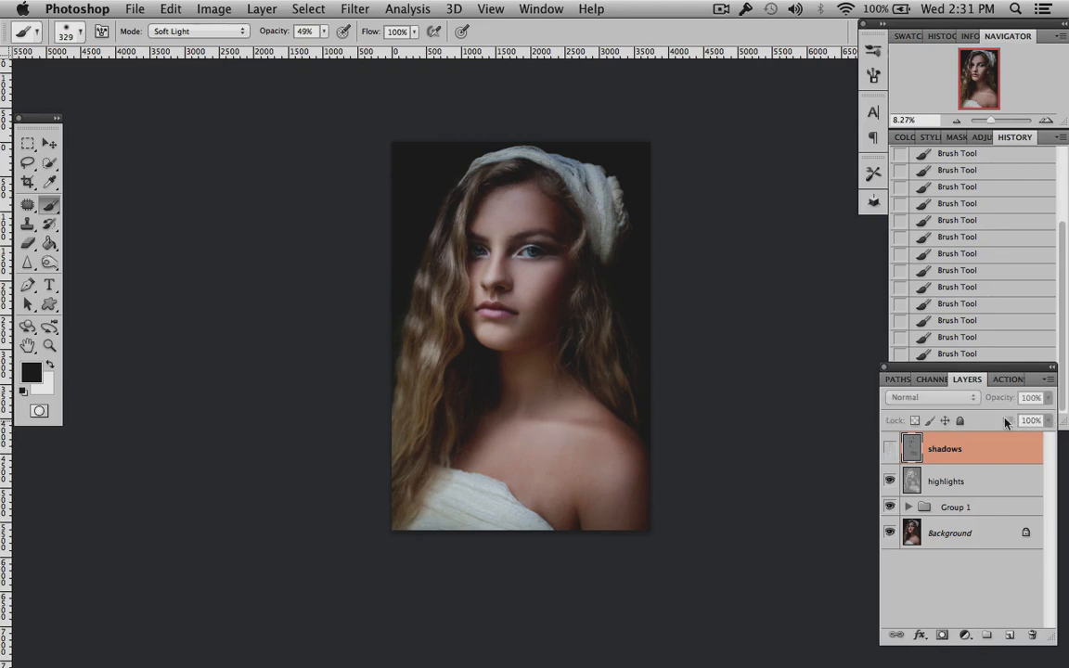
{"action": "left_click", "coordinate": [893, 449]}
{"action": "left_click", "coordinate": [1049, 398]}
{"action": "left_click_drag", "start_coordinate": [992, 417], "coordinate": [986, 418]}
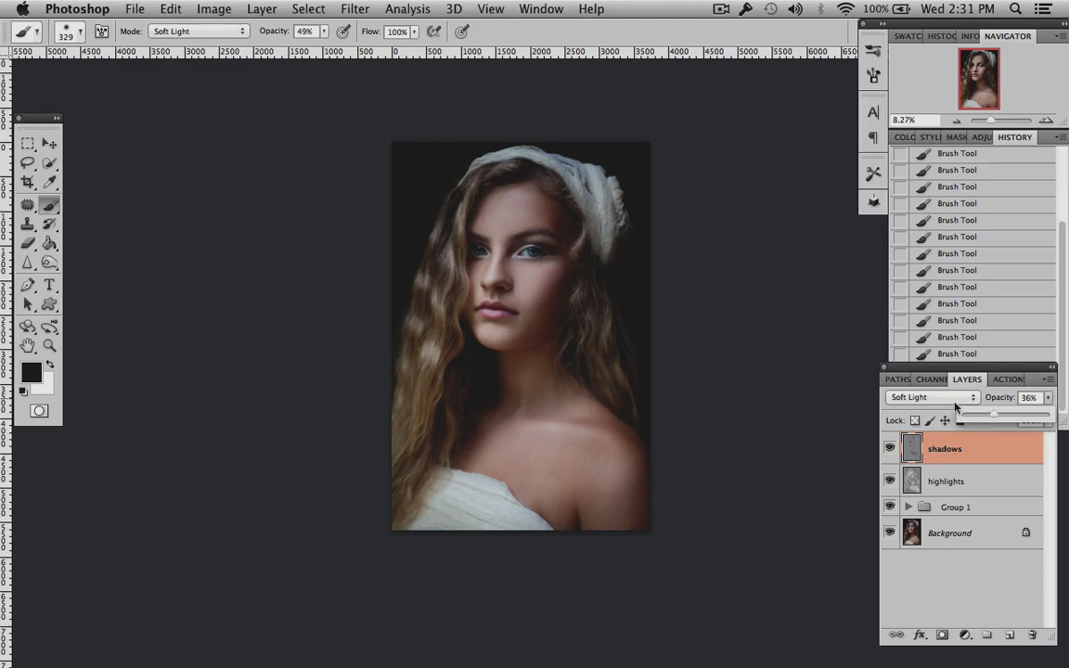
Set the brush to 46 px and darken the centres of the eyes on the shadows layer
{"action": "scroll", "coordinate": [728, 352], "scroll_direction": "up", "scroll_amount": 5}
{"action": "scroll", "coordinate": [726, 348], "scroll_direction": "up", "scroll_amount": 10}
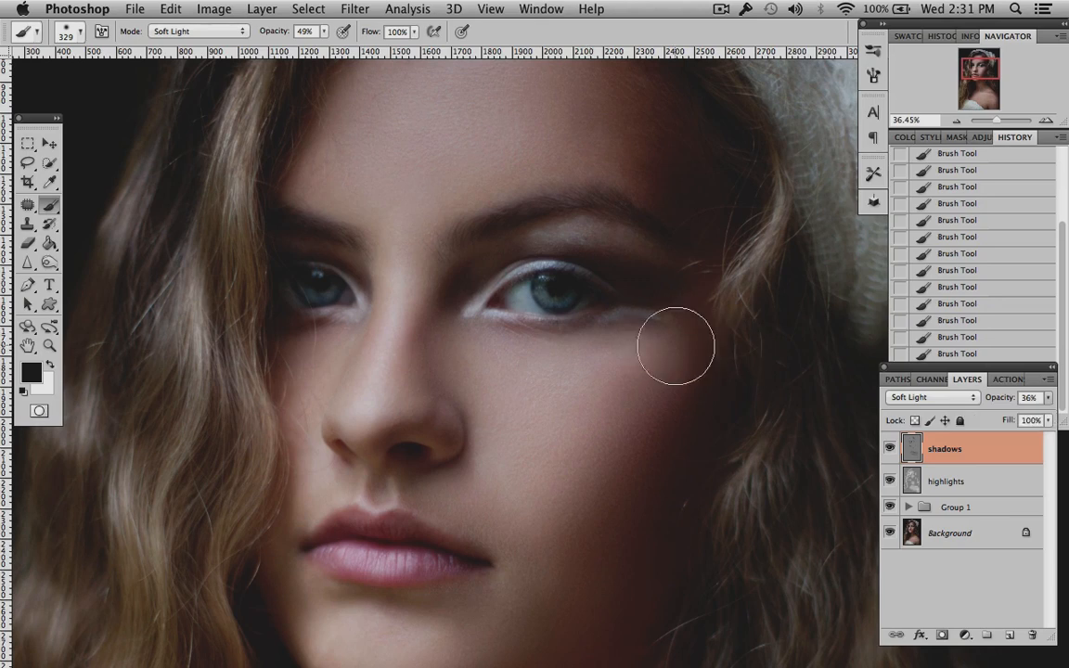
{"action": "right_click", "coordinate": [675, 345]}
{"action": "type", "text": "46"}
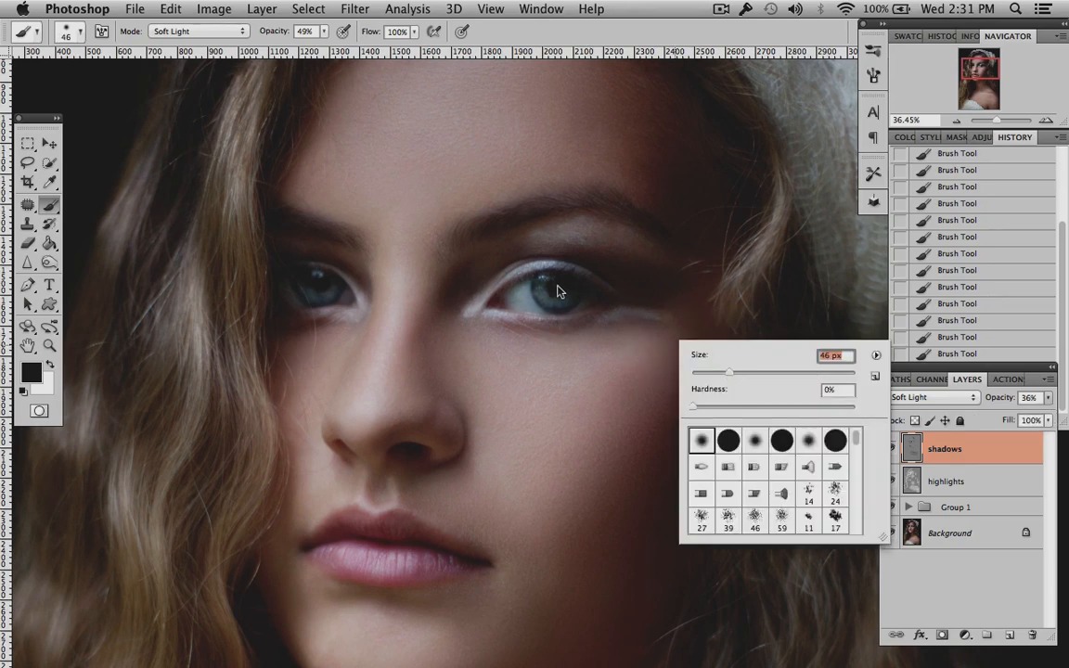
{"action": "key", "text": "Return"}
{"action": "left_click_drag", "start_coordinate": [319, 281], "coordinate": [325, 286]}
Reduce the brush to 19 px and darken the rims of both irises and the crease near the inner eye corner
{"action": "right_click", "coordinate": [610, 316]}
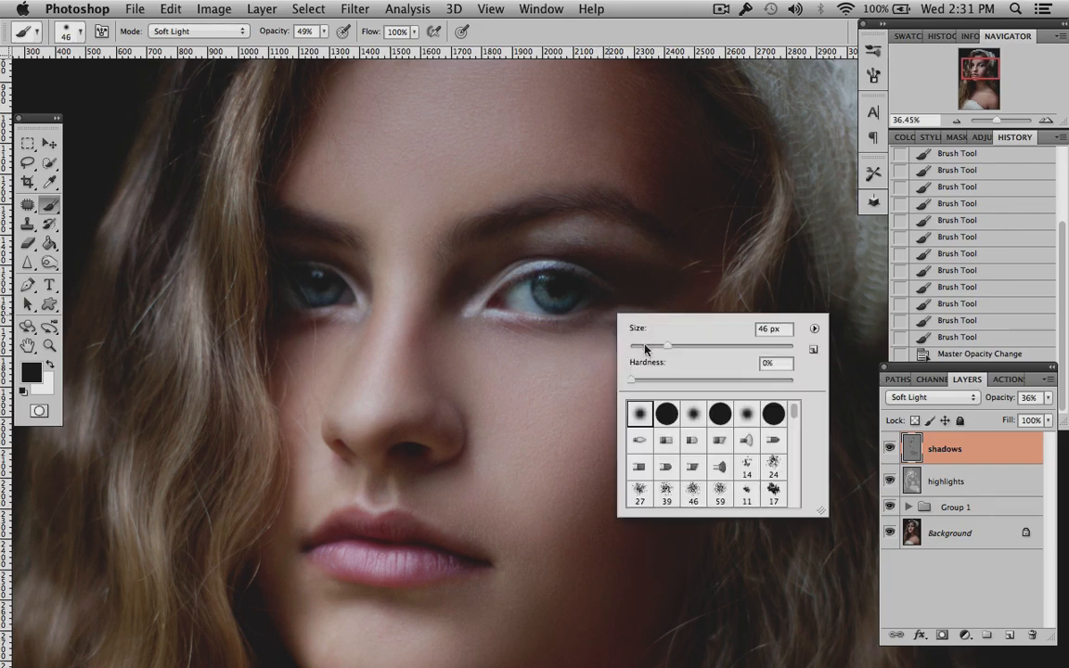
{"action": "left_click_drag", "start_coordinate": [662, 350], "coordinate": [636, 347]}
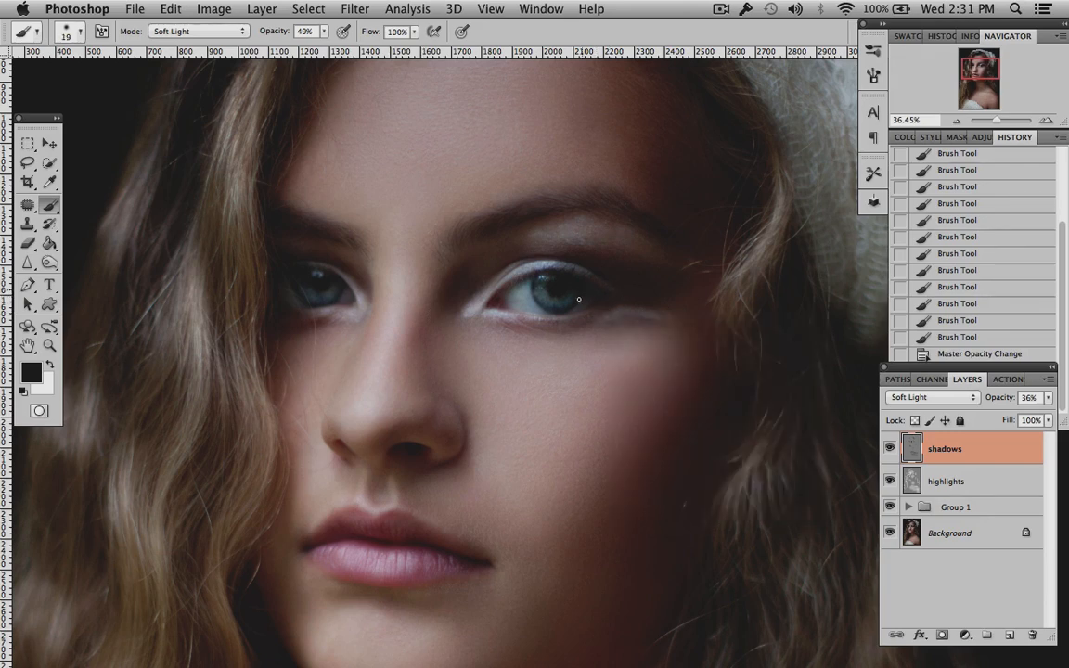
{"action": "key", "text": "Return"}
{"action": "left_click_drag", "start_coordinate": [534, 288], "coordinate": [535, 296]}
{"action": "mouse_move", "coordinate": [296, 290]}
{"action": "left_mouse_down"}
{"action": "mouse_move", "coordinate": [346, 288]}
{"action": "mouse_move", "coordinate": [353, 299]}
{"action": "left_mouse_up"}
{"action": "left_click_drag", "start_coordinate": [464, 279], "coordinate": [475, 271]}
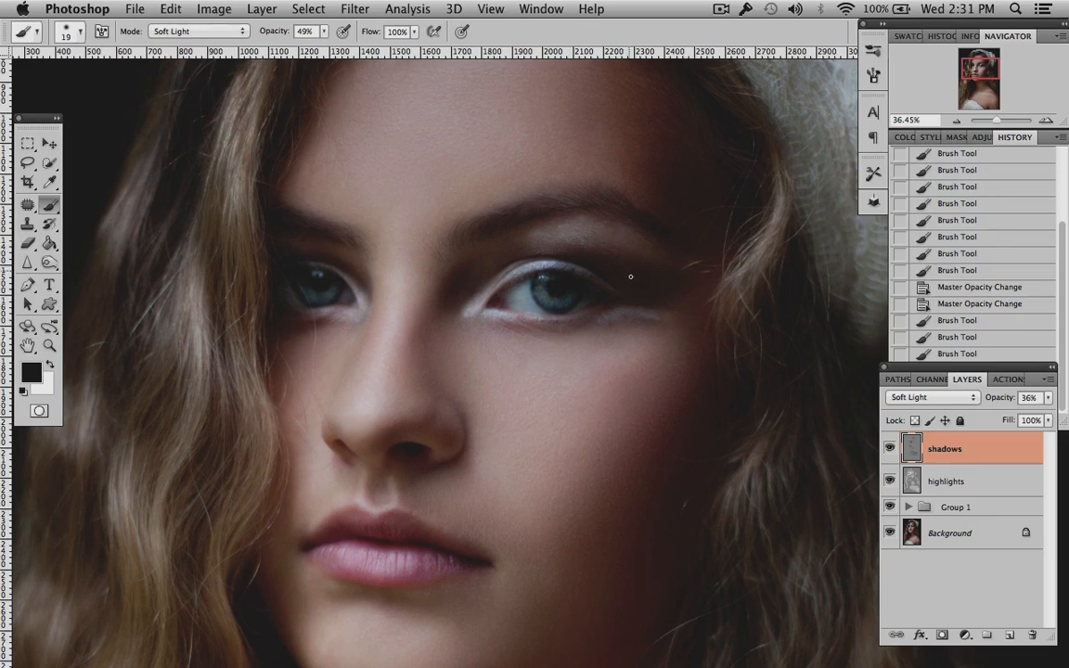
{"action": "scroll", "coordinate": [558, 336], "scroll_direction": "down", "scroll_amount": 5}
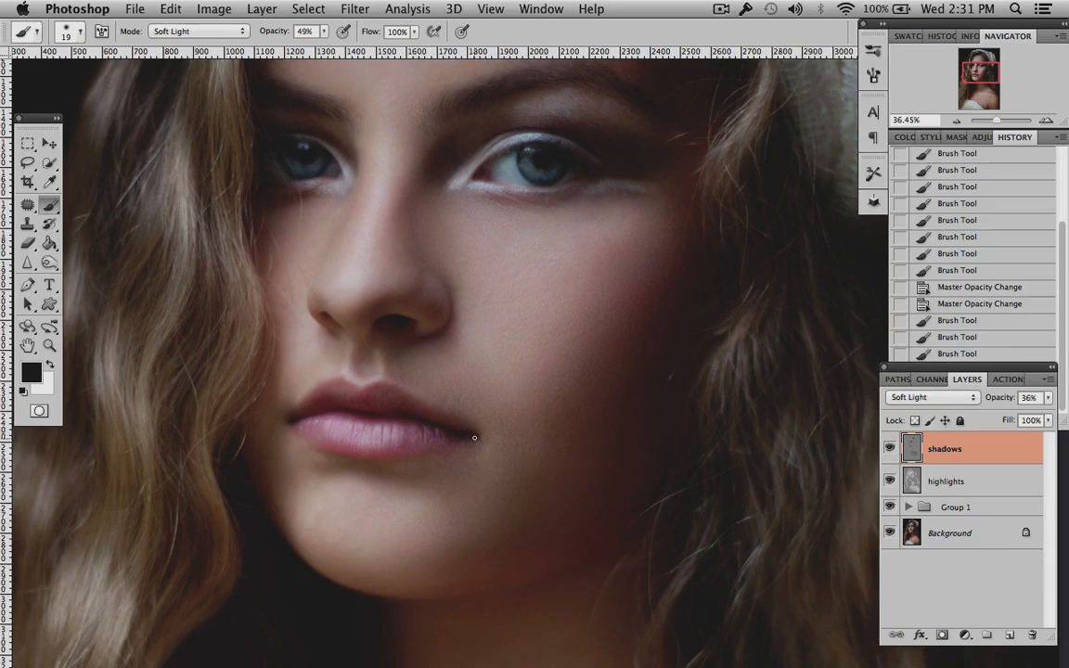
{"action": "left_click_drag", "start_coordinate": [426, 452], "coordinate": [459, 417]}
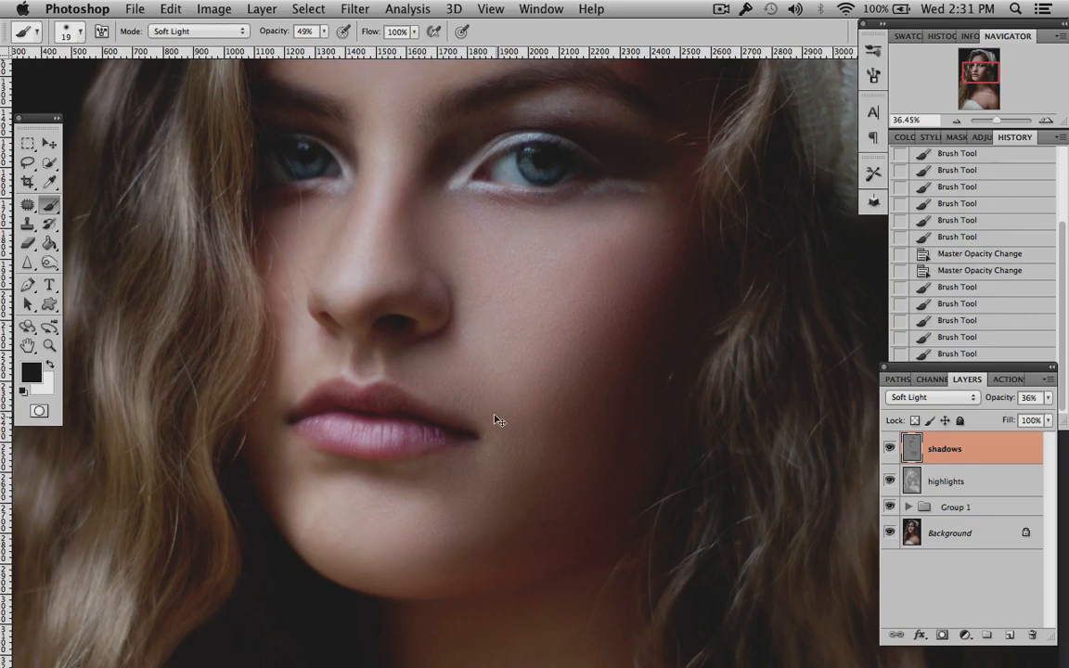
{"action": "left_click", "coordinate": [1060, 335]}
{"action": "left_click", "coordinate": [941, 391]}
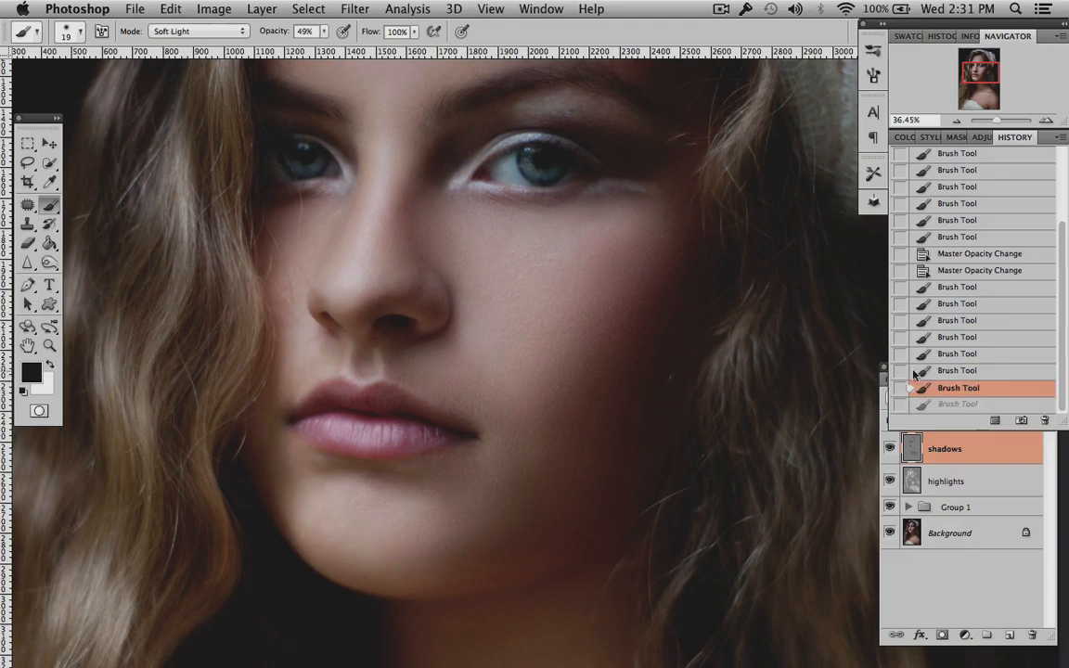
{"action": "left_click", "coordinate": [945, 373]}
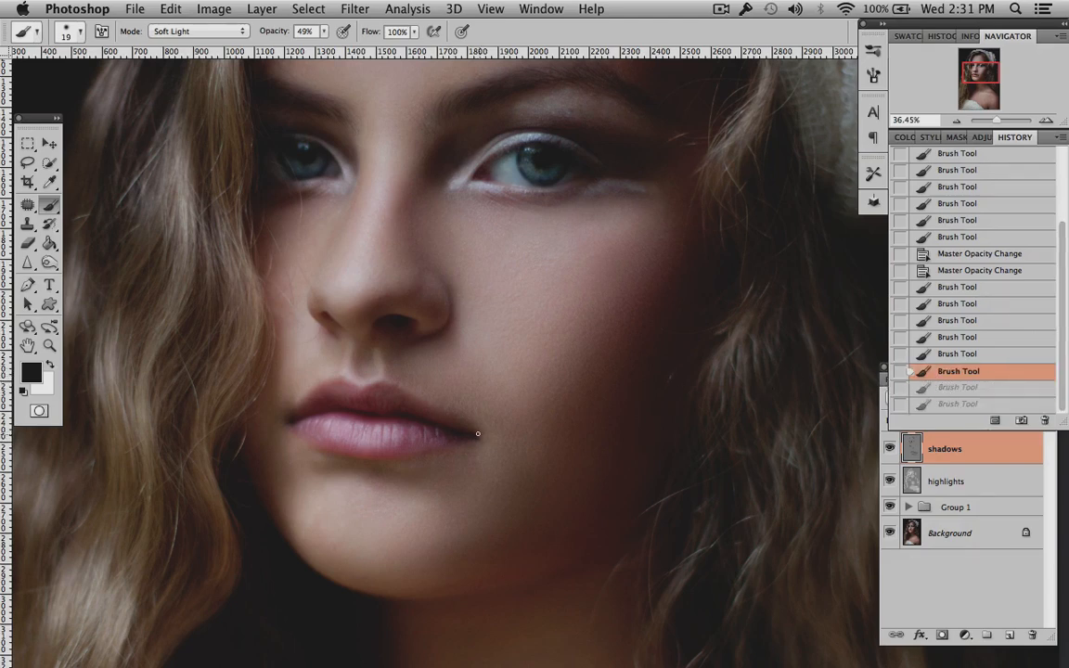
Paint fine shadows along the lip edges and toward the mouth corners with the 19 px brush
{"action": "left_click_drag", "start_coordinate": [423, 453], "coordinate": [478, 431]}
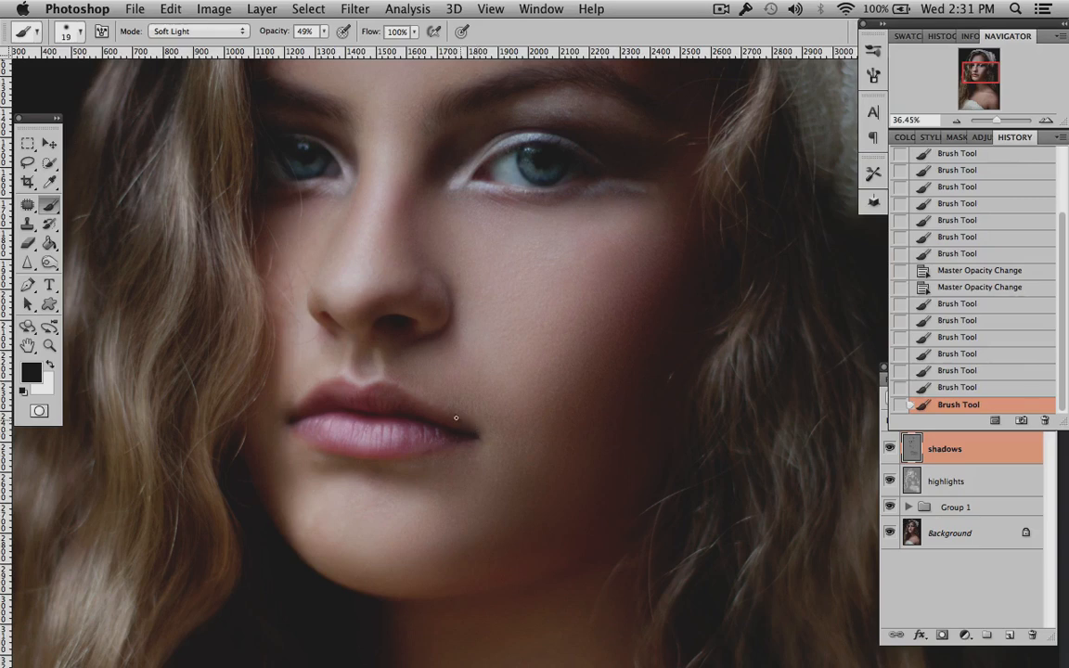
{"action": "left_click", "coordinate": [456, 417]}
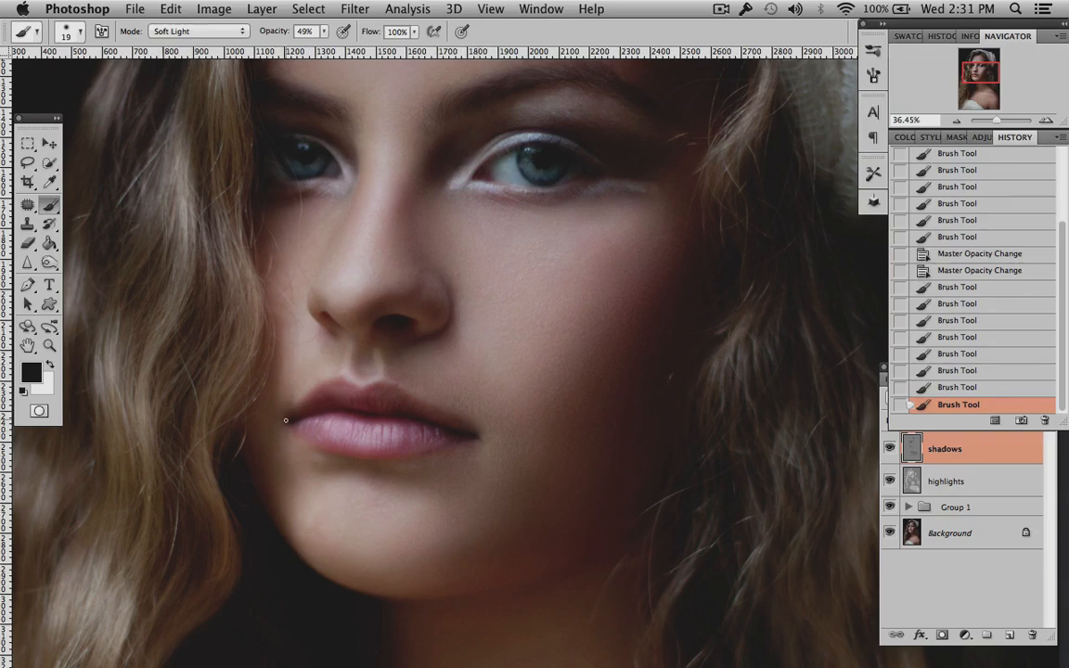
{"action": "left_click", "coordinate": [307, 401]}
Compare the whole portrait with the shadows and highlights layers each hidden and shown
{"action": "scroll", "coordinate": [566, 361], "scroll_direction": "down", "scroll_amount": 10}
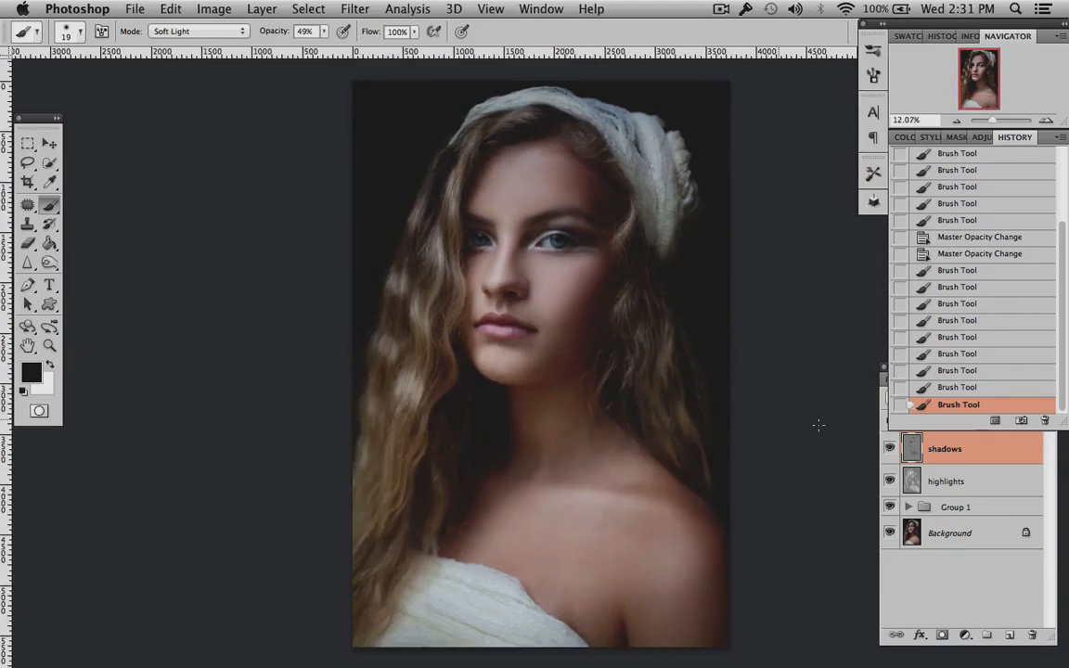
{"action": "left_click", "coordinate": [891, 450]}
{"action": "left_click", "coordinate": [891, 450]}
{"action": "left_click", "coordinate": [892, 450]}
{"action": "left_click", "coordinate": [891, 449]}
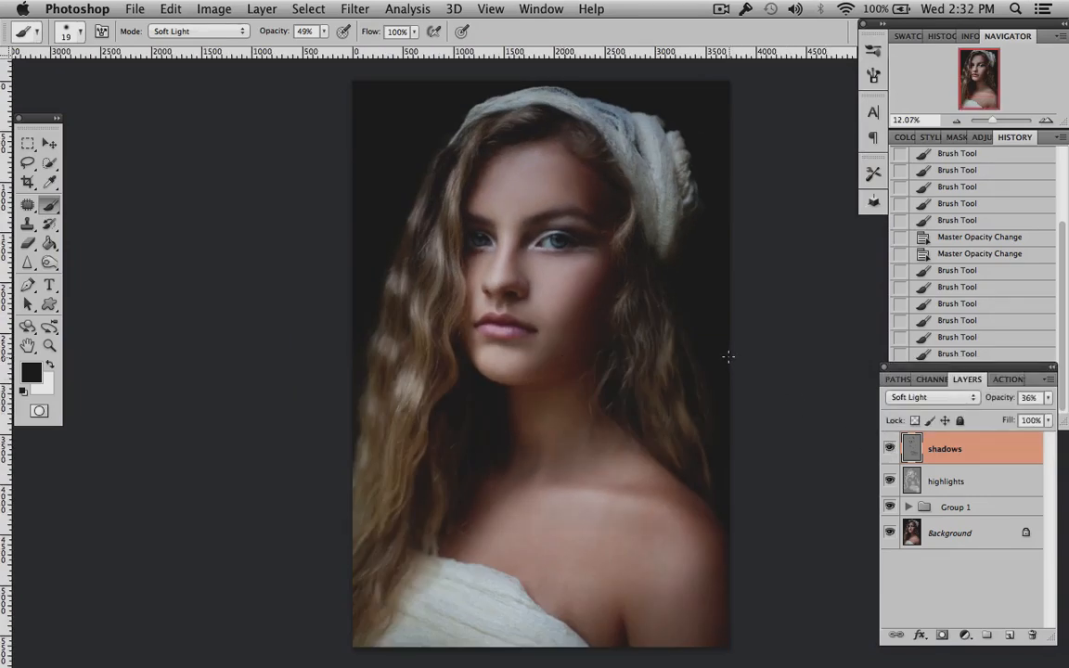
{"action": "scroll", "coordinate": [729, 354], "scroll_direction": "down", "scroll_amount": 8}
{"action": "scroll", "coordinate": [728, 354], "scroll_direction": "up", "scroll_amount": 6}
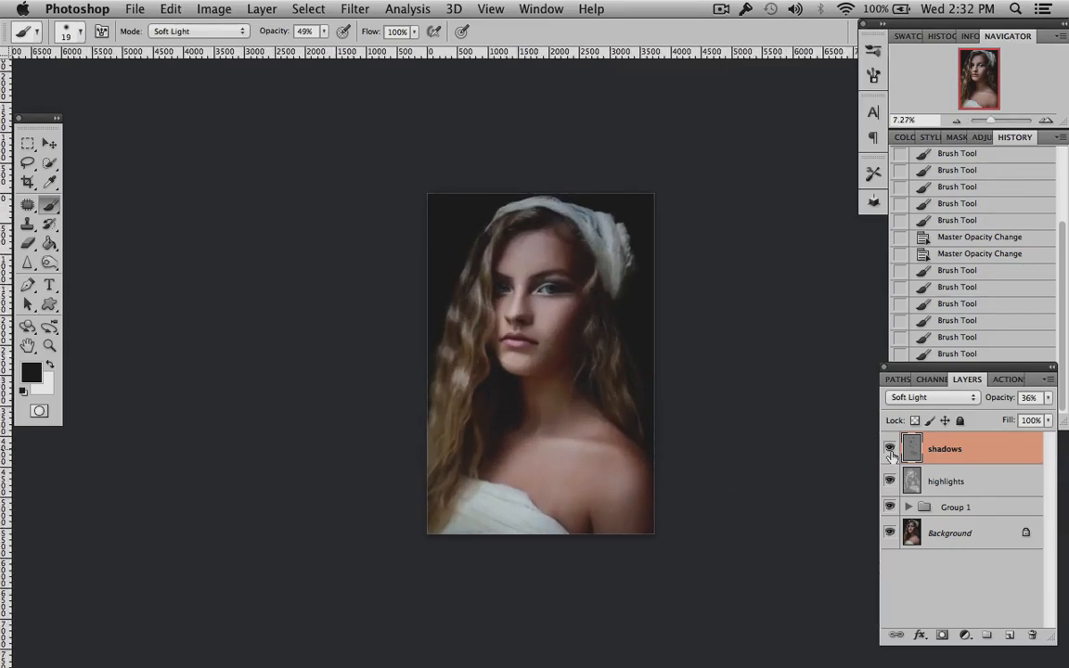
{"action": "left_click", "coordinate": [891, 481]}
{"action": "left_click", "coordinate": [891, 481]}
{"action": "left_click", "coordinate": [891, 449]}
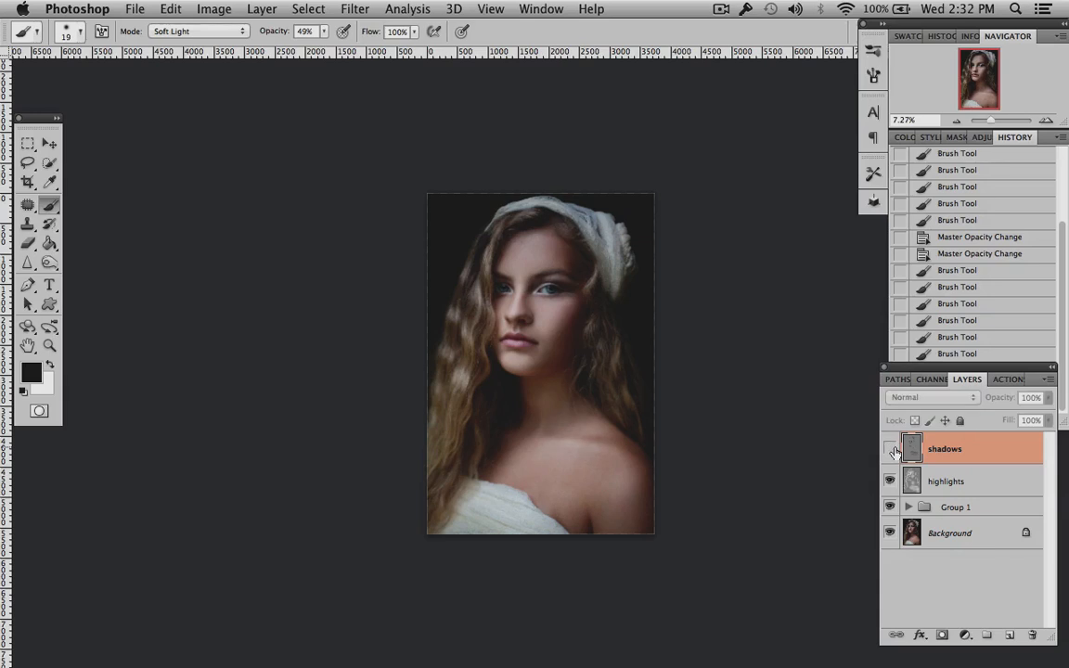
{"action": "left_click", "coordinate": [891, 449]}
Rebalance the dodge and burn layers by setting the shadows opacity to 34% and the highlights opacity to 62%
{"action": "left_click", "coordinate": [974, 482]}
{"action": "mouse_move", "coordinate": [1048, 397]}
{"action": "left_mouse_down"}
{"action": "mouse_move", "coordinate": [1018, 423]}
{"action": "mouse_move", "coordinate": [1034, 418]}
{"action": "mouse_move", "coordinate": [975, 423]}
{"action": "mouse_move", "coordinate": [1051, 417]}
{"action": "left_mouse_up"}
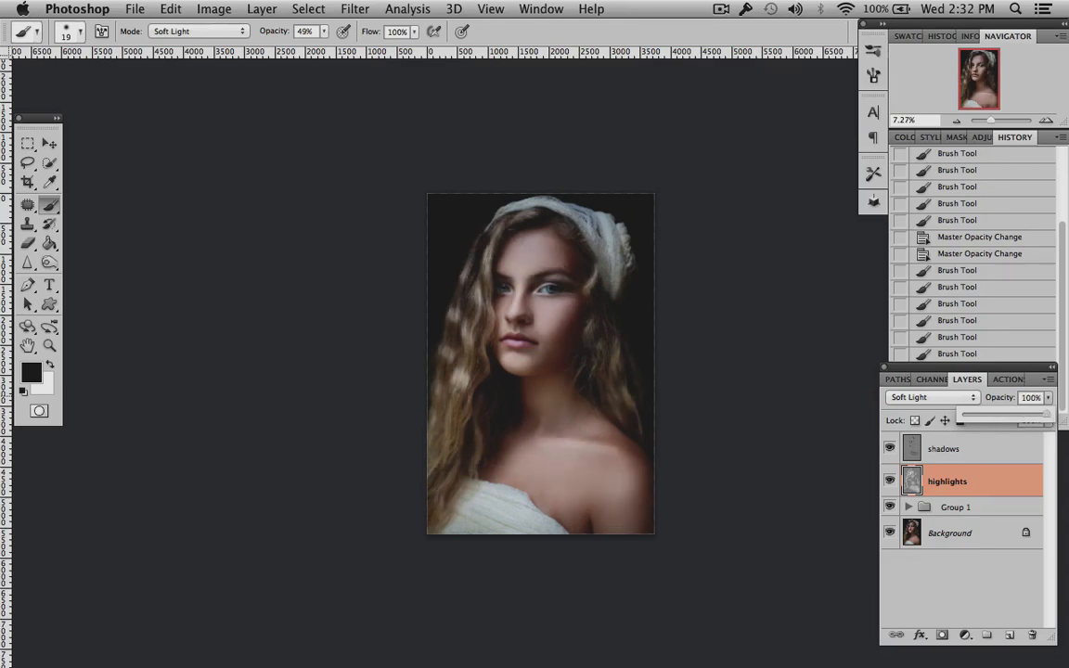
{"action": "left_click", "coordinate": [1000, 448]}
{"action": "left_click_drag", "start_coordinate": [1011, 417], "coordinate": [1023, 419]}
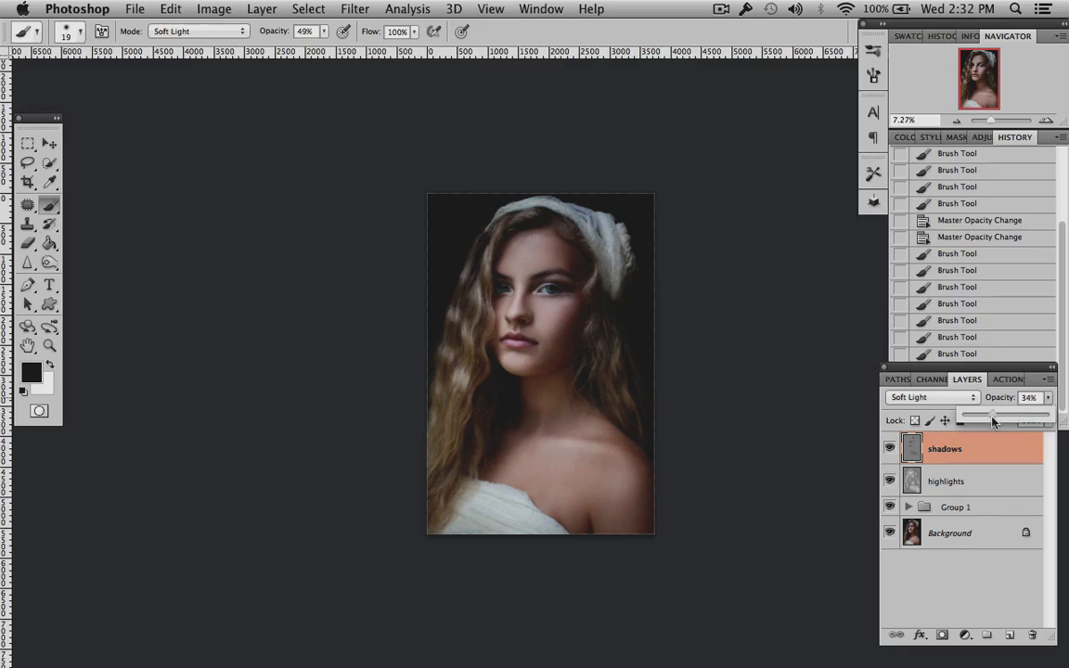
{"action": "left_click", "coordinate": [977, 483]}
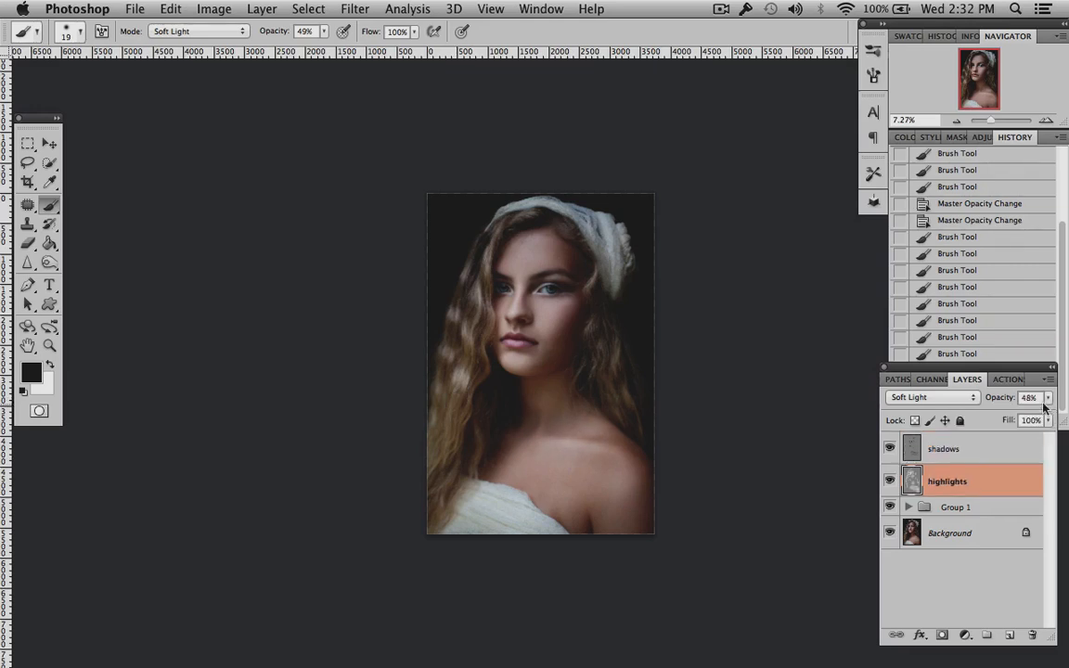
{"action": "left_click", "coordinate": [1047, 398]}
{"action": "left_click_drag", "start_coordinate": [1003, 419], "coordinate": [1016, 419]}
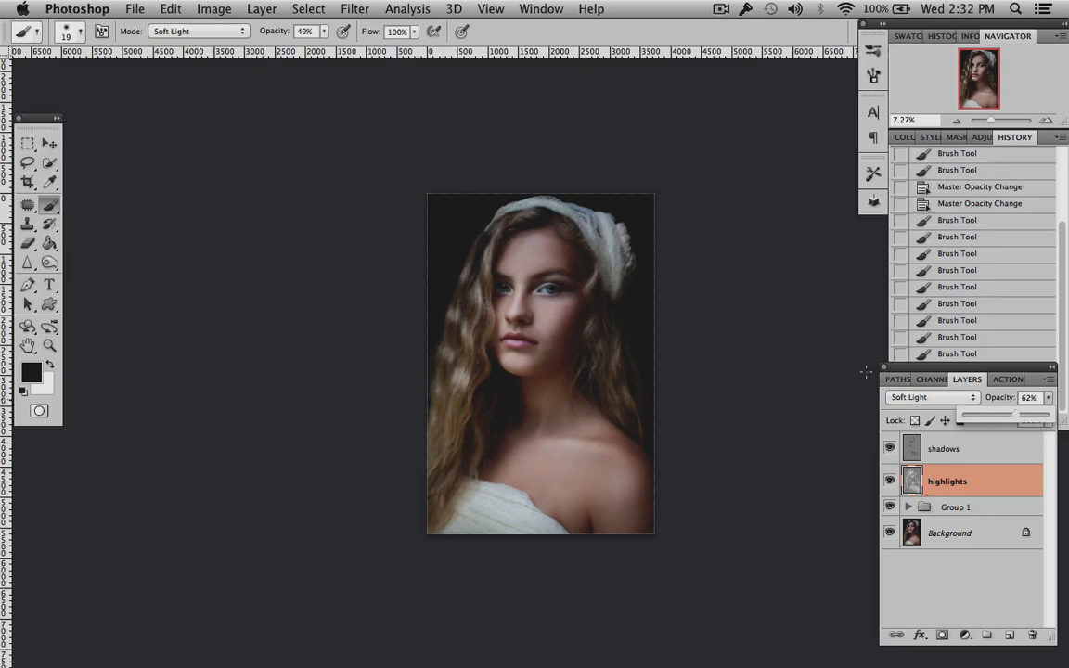
{"action": "left_click", "coordinate": [115, 91]}
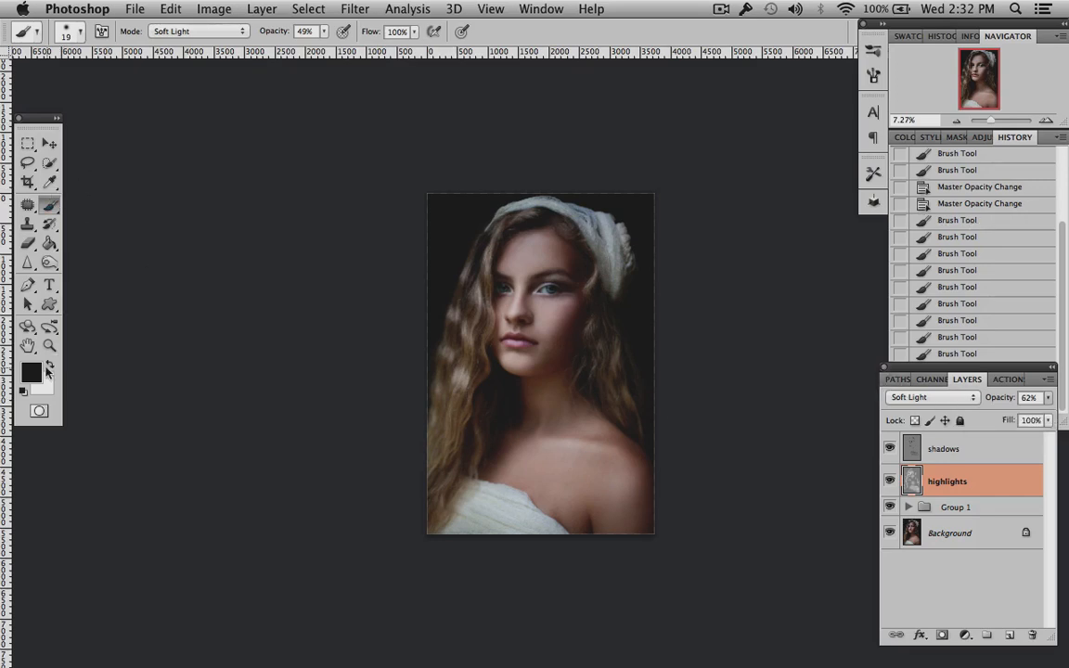
Paint soft white highlights over the lower cheek on the highlights layer with a 484 px brush at 27% opacity
{"action": "left_click", "coordinate": [48, 366]}
{"action": "left_click", "coordinate": [324, 31]}
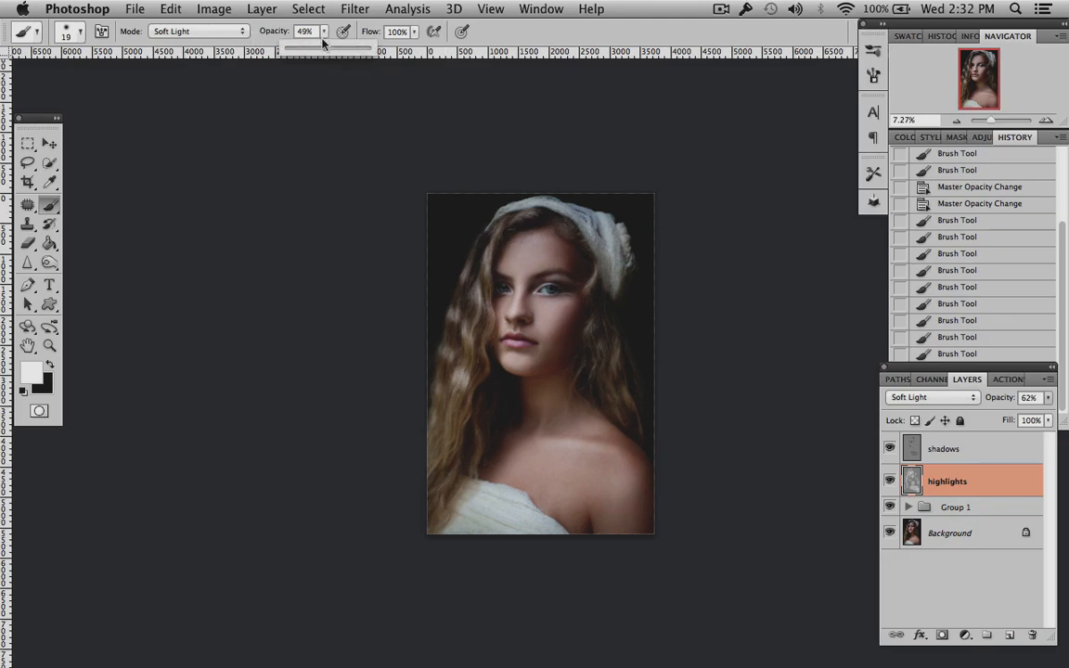
{"action": "left_click_drag", "start_coordinate": [328, 48], "coordinate": [314, 52]}
{"action": "right_click", "coordinate": [535, 379]}
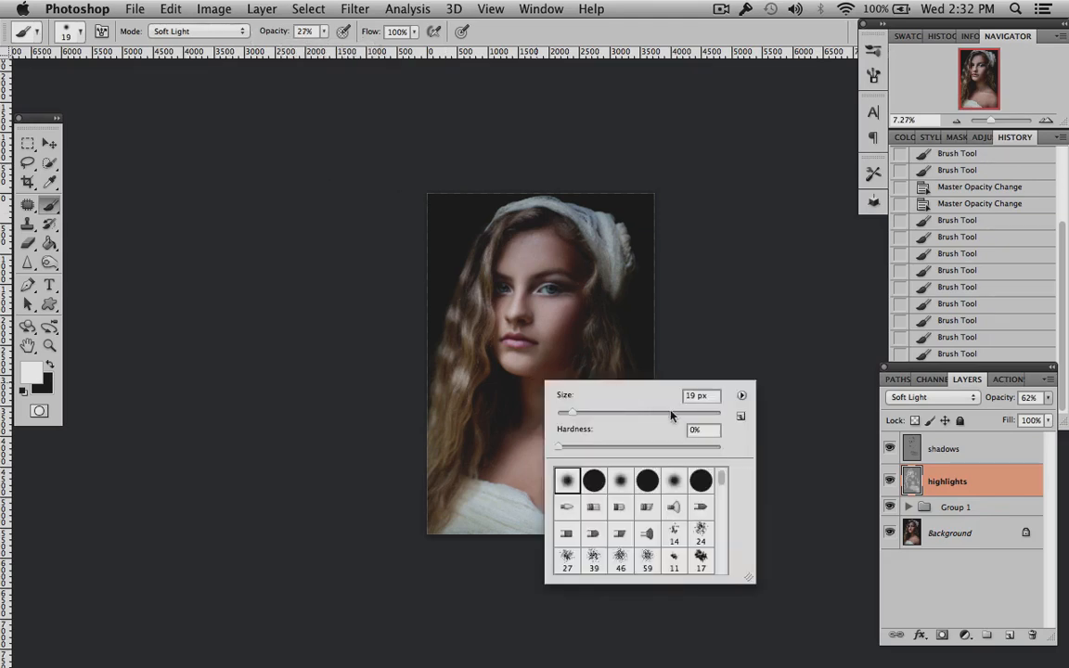
{"action": "left_click", "coordinate": [690, 414]}
{"action": "left_click", "coordinate": [699, 414]}
{"action": "left_click", "coordinate": [535, 332]}
{"action": "mouse_move", "coordinate": [536, 333]}
{"action": "left_mouse_down"}
{"action": "mouse_move", "coordinate": [538, 355]}
{"action": "mouse_move", "coordinate": [545, 336]}
{"action": "mouse_move", "coordinate": [547, 345]}
{"action": "left_mouse_up"}
{"action": "left_click", "coordinate": [549, 338]}
{"action": "left_click_drag", "start_coordinate": [554, 346], "coordinate": [542, 360]}
Compare the portrait with the highlights layer hidden and shown, and brighten the upper cheek and the area around the forehead
{"action": "left_click", "coordinate": [889, 481]}
{"action": "left_click", "coordinate": [889, 481]}
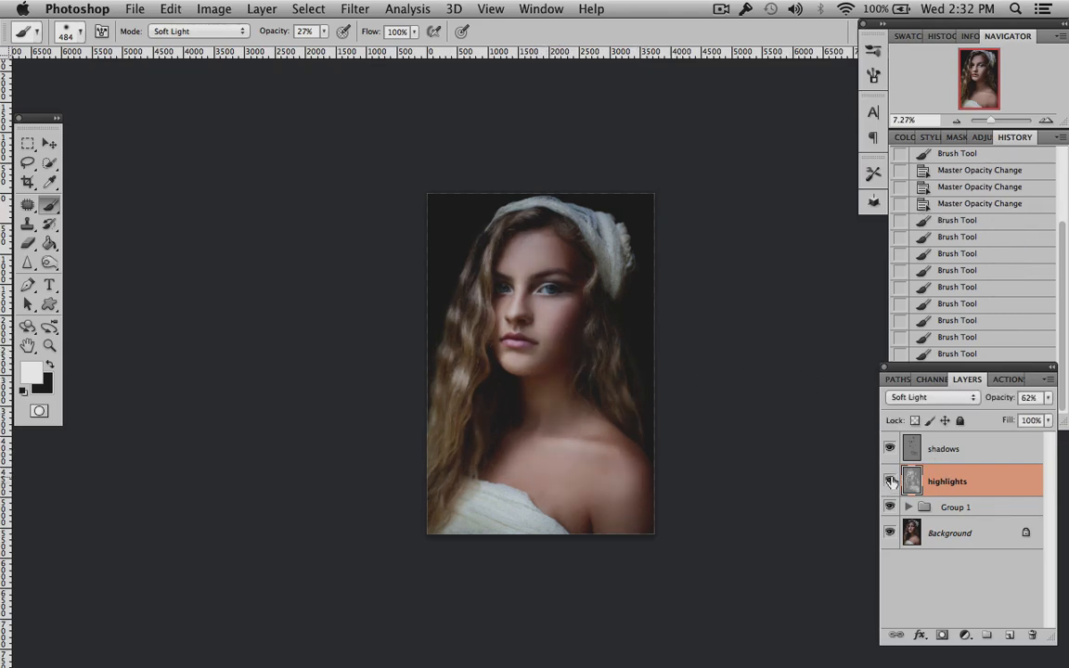
{"action": "left_click_drag", "start_coordinate": [535, 308], "coordinate": [552, 303]}
{"action": "mouse_move", "coordinate": [475, 242]}
{"action": "left_mouse_down"}
{"action": "mouse_move", "coordinate": [501, 217]}
{"action": "mouse_move", "coordinate": [554, 251]}
{"action": "left_mouse_up"}
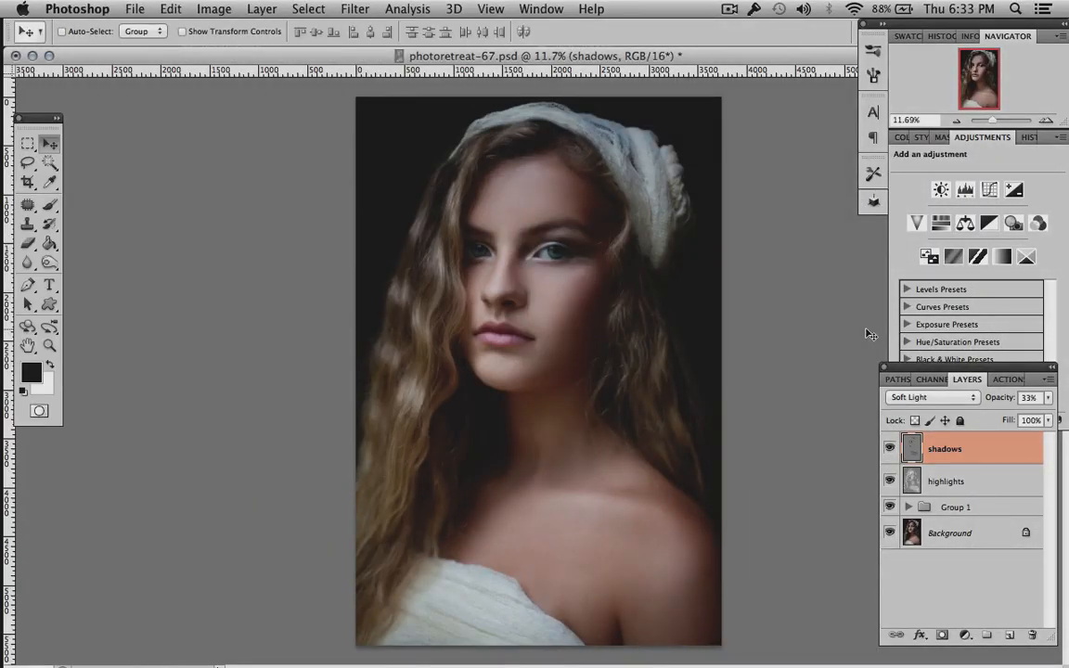
Add a Hue/Saturation adjustment layer above the shadows layer with Saturation at -13, and check its effect on the portrait
{"action": "left_click", "coordinate": [941, 225]}
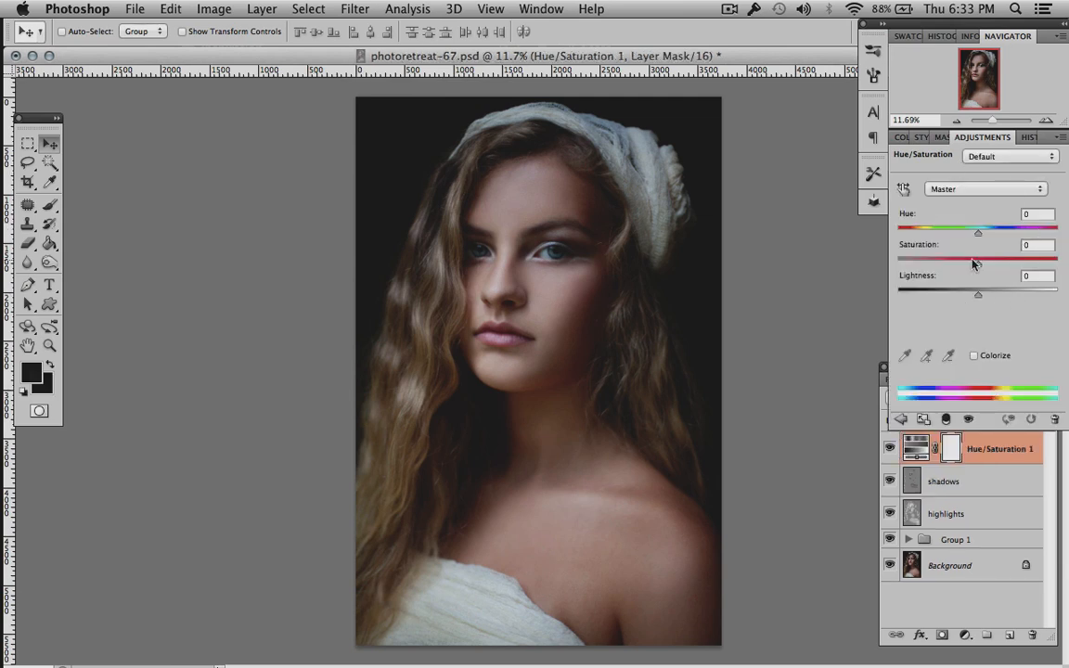
{"action": "left_click_drag", "start_coordinate": [978, 268], "coordinate": [968, 268]}
{"action": "left_click", "coordinate": [885, 451]}
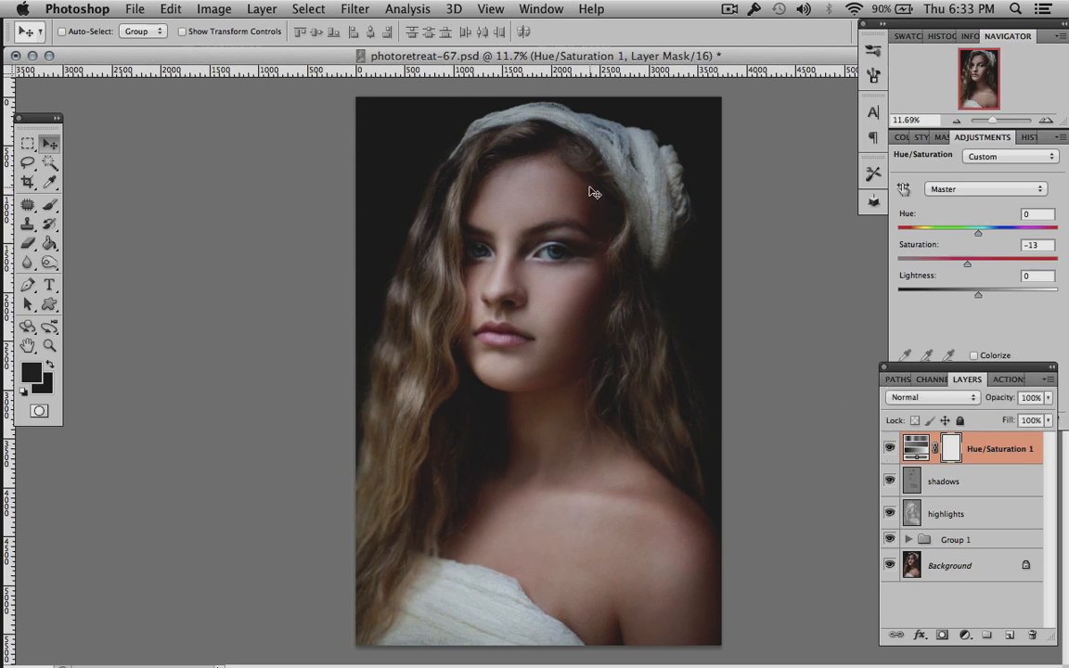
Erase the Hue/Saturation layer's mask over both eyes and the lips with a 44 px eraser, using black as the background colour
{"action": "scroll", "coordinate": [591, 188], "scroll_direction": "up", "scroll_amount": 6}
{"action": "scroll", "coordinate": [591, 188], "scroll_direction": "up", "scroll_amount": 3}
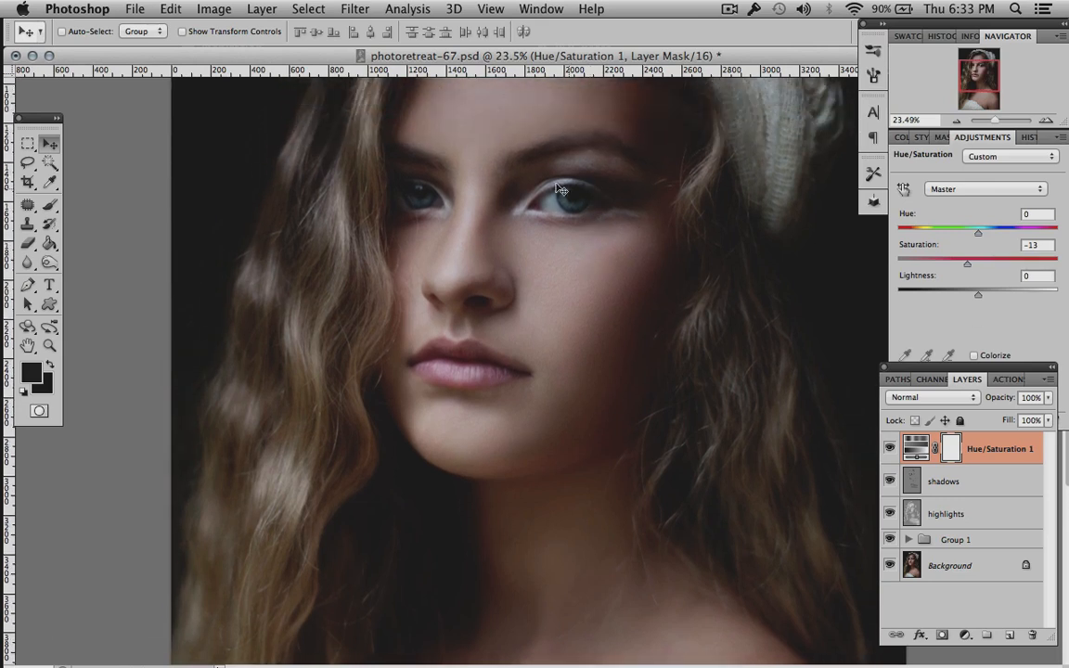
{"action": "left_click", "coordinate": [27, 244]}
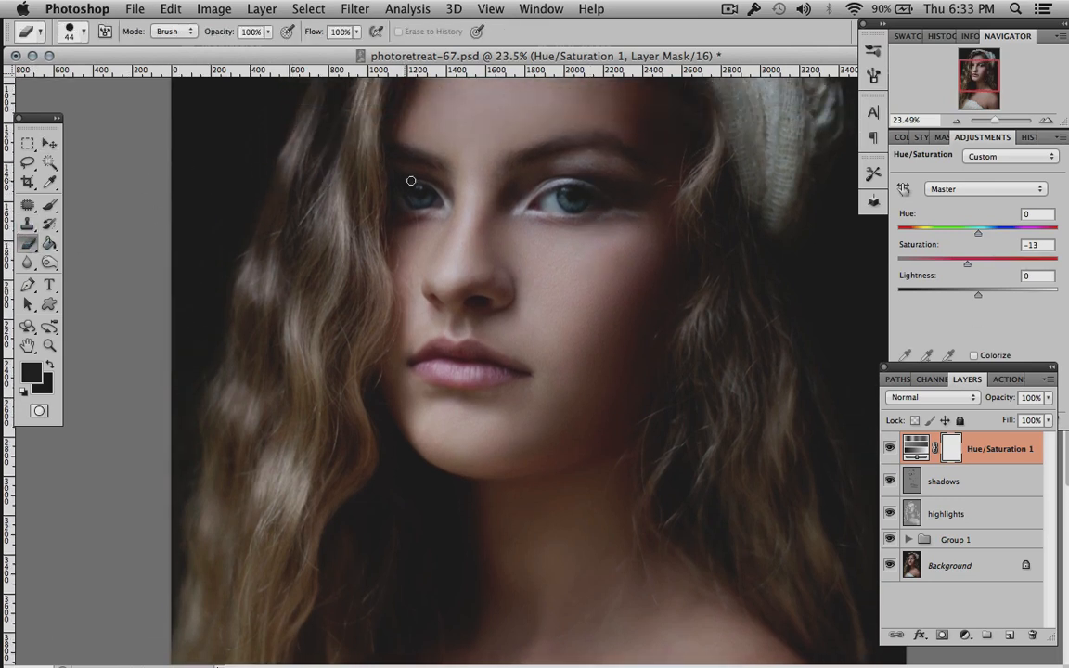
{"action": "left_click", "coordinate": [50, 364]}
{"action": "left_click_drag", "start_coordinate": [417, 203], "coordinate": [383, 177]}
{"action": "left_click_drag", "start_coordinate": [565, 198], "coordinate": [567, 198]}
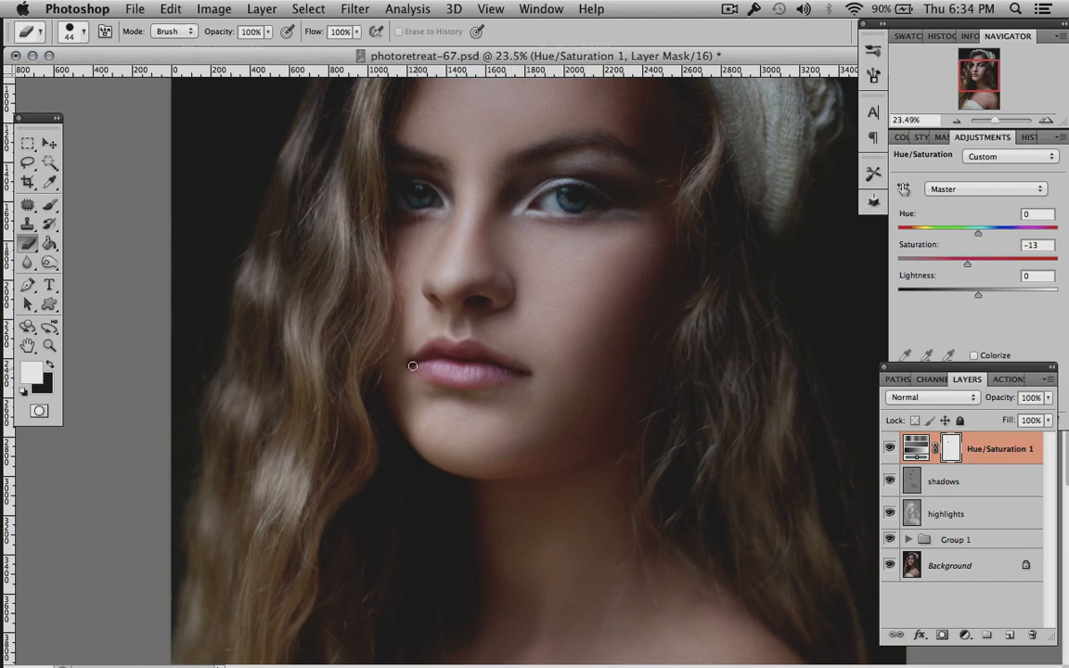
{"action": "left_click_drag", "start_coordinate": [413, 366], "coordinate": [444, 341]}
Set the Hue/Saturation layer's Saturation to -21 and compare the whole portrait with the layer hidden and shown
{"action": "scroll", "coordinate": [768, 351], "scroll_direction": "up", "scroll_amount": 5}
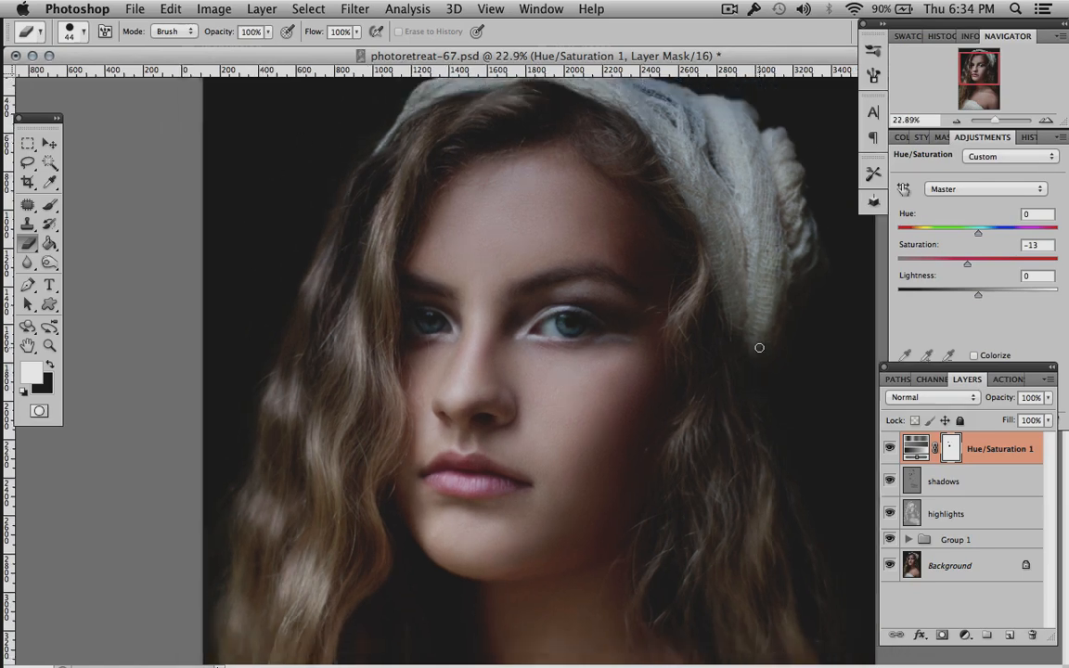
{"action": "scroll", "coordinate": [758, 349], "scroll_direction": "down", "scroll_amount": 2}
{"action": "scroll", "coordinate": [759, 348], "scroll_direction": "up", "scroll_amount": 4}
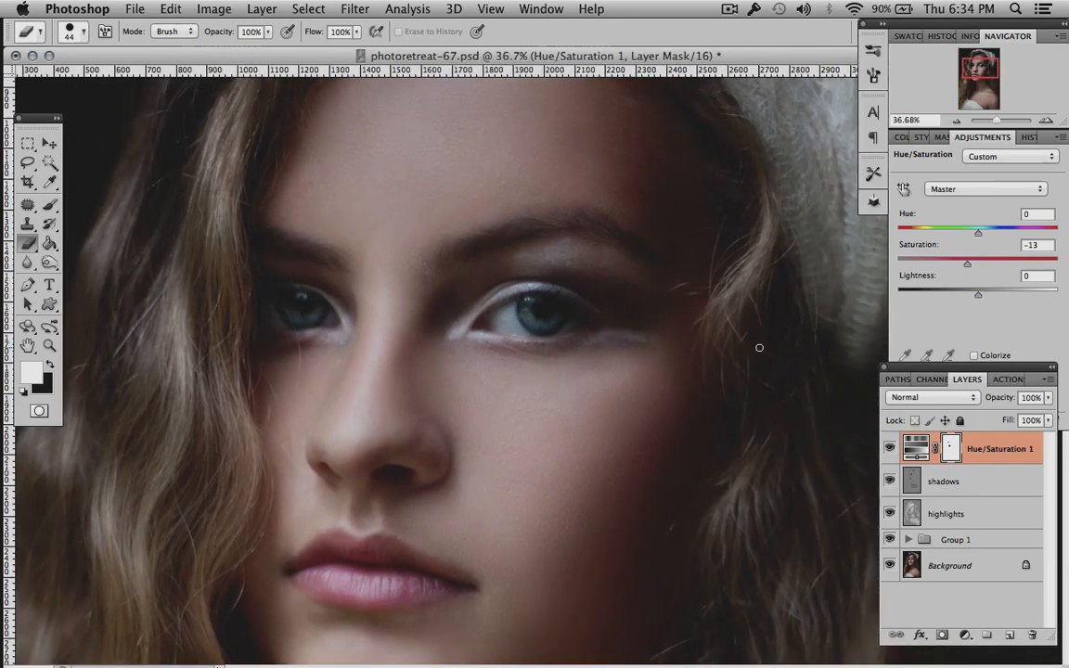
{"action": "scroll", "coordinate": [681, 204], "scroll_direction": "up", "scroll_amount": 2}
{"action": "scroll", "coordinate": [680, 204], "scroll_direction": "up", "scroll_amount": 3}
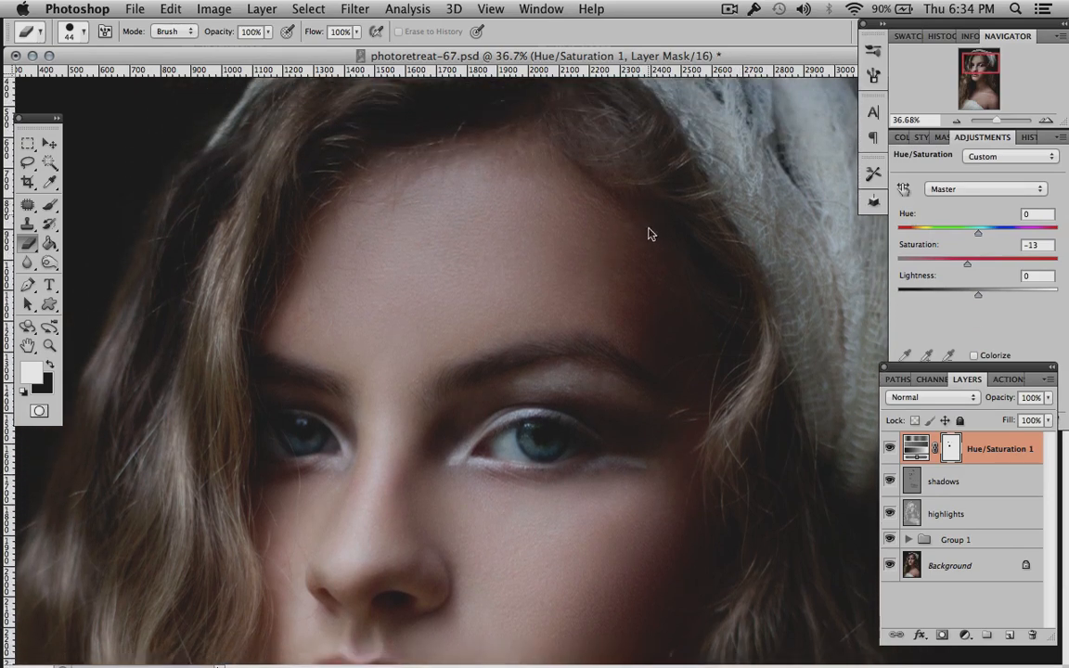
{"action": "scroll", "coordinate": [652, 233], "scroll_direction": "down", "scroll_amount": 2}
{"action": "left_click_drag", "start_coordinate": [967, 265], "coordinate": [960, 268]}
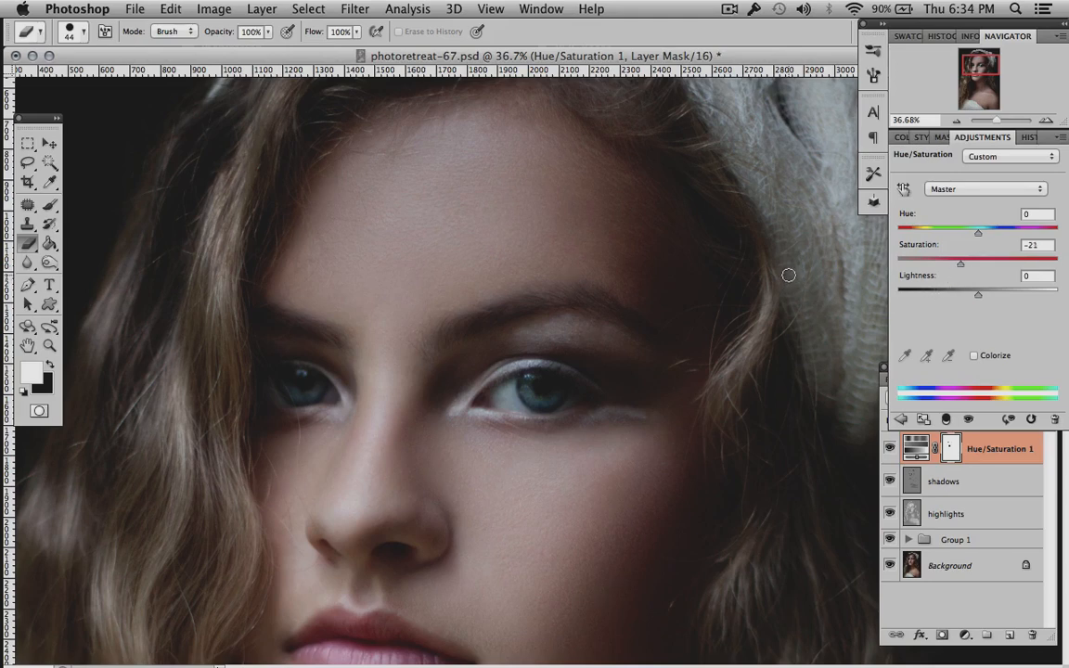
{"action": "key", "text": "super+0"}
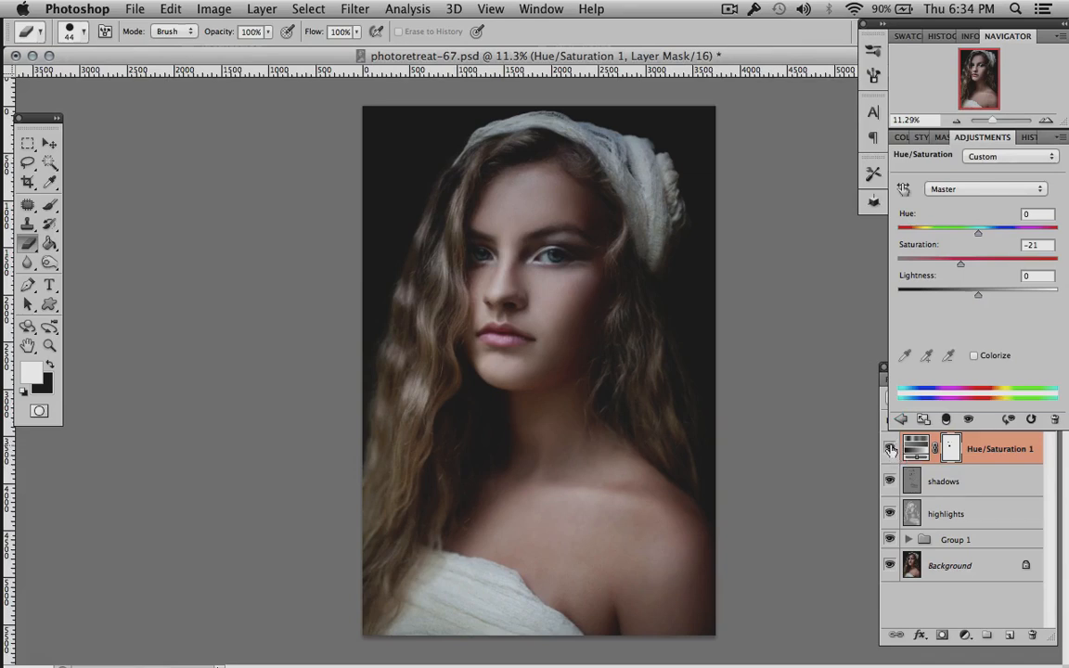
{"action": "left_click", "coordinate": [890, 449]}
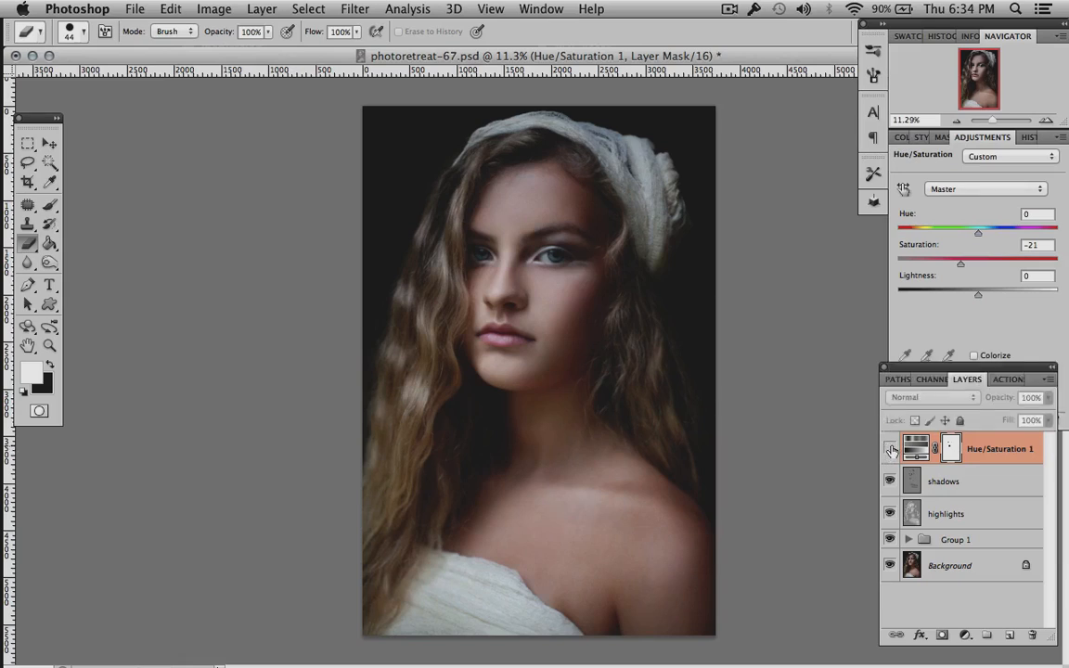
{"action": "left_click", "coordinate": [891, 449]}
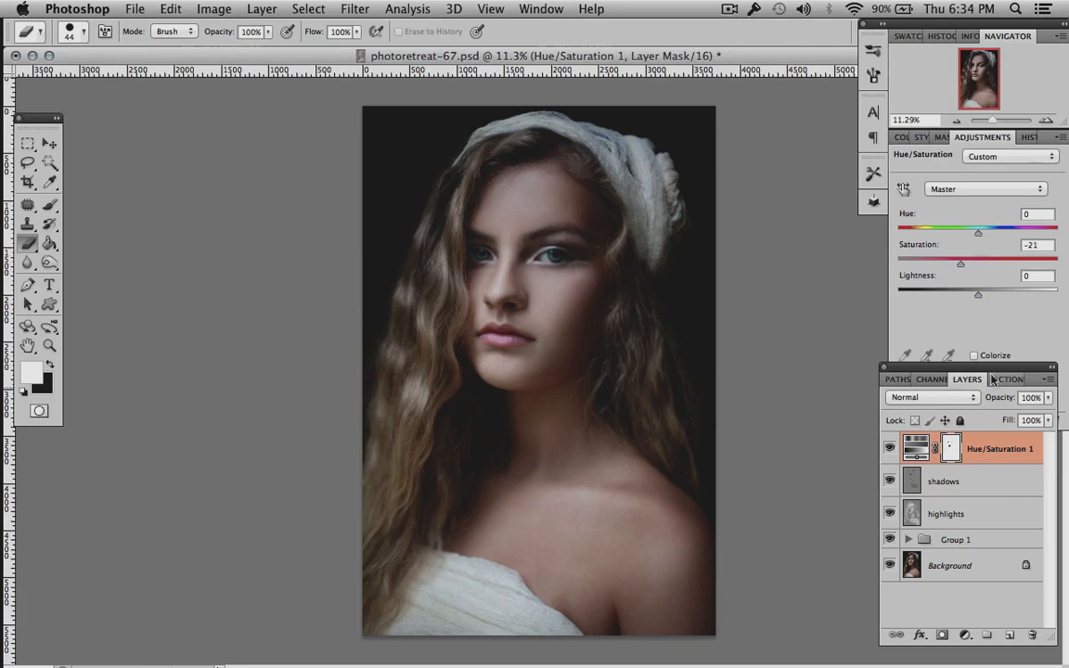
Add a Curves adjustment layer and, in the Blue channel, raise the black point's output to about 5 and lower the white point's to 230
{"action": "left_click", "coordinate": [966, 634]}
{"action": "left_click", "coordinate": [915, 509]}
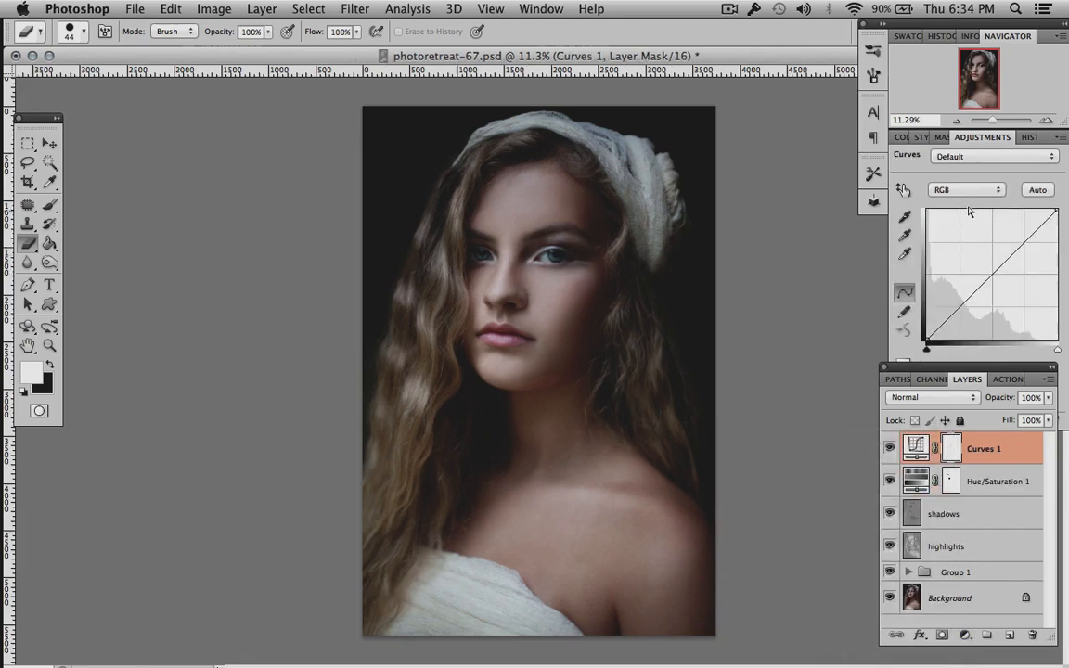
{"action": "left_click", "coordinate": [966, 189]}
{"action": "left_click", "coordinate": [959, 224]}
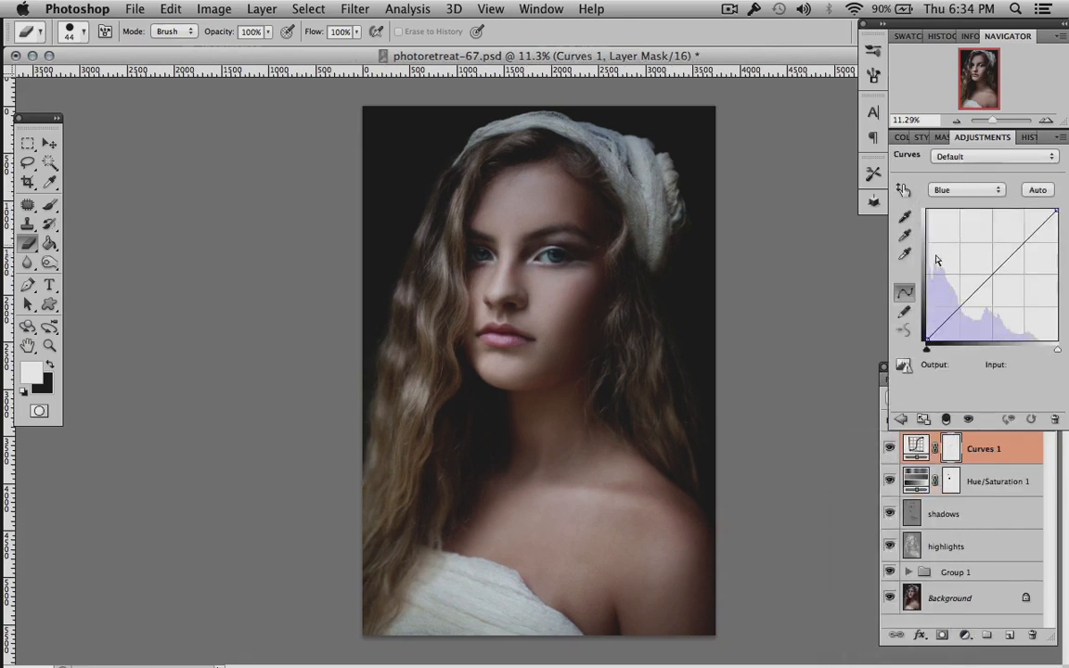
{"action": "left_click_drag", "start_coordinate": [927, 342], "coordinate": [929, 335]}
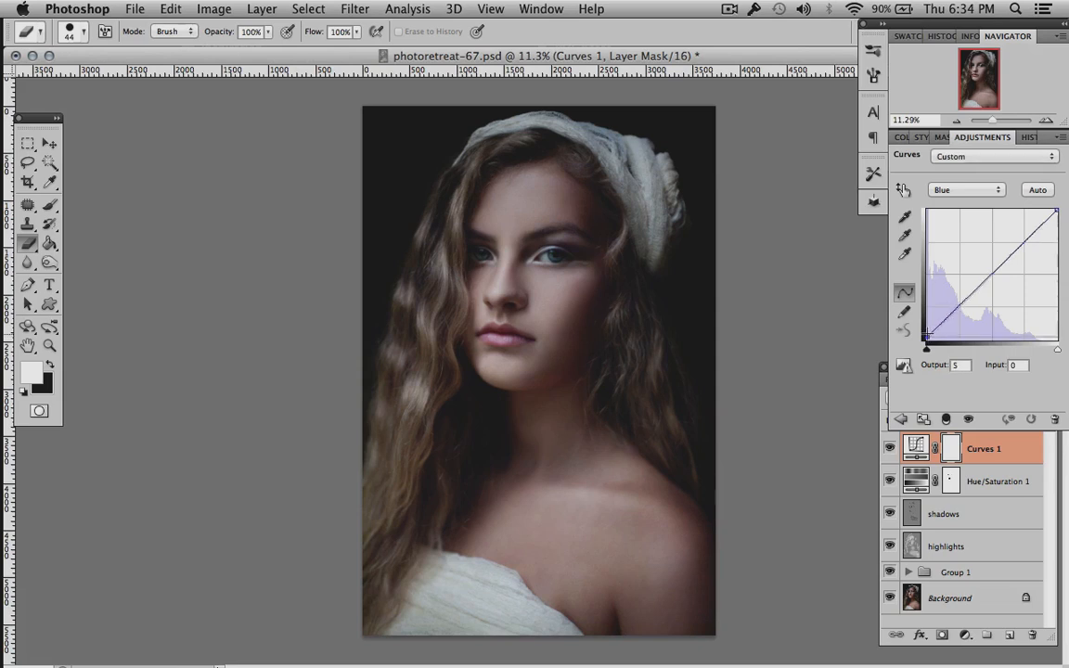
{"action": "left_click_drag", "start_coordinate": [1056, 212], "coordinate": [1064, 224]}
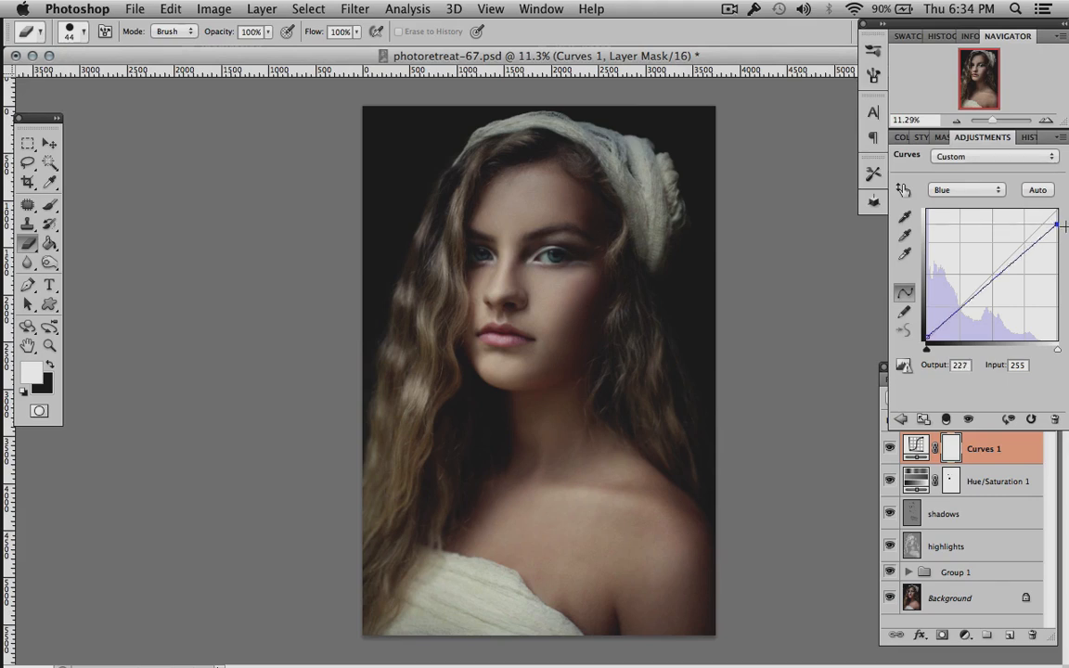
Move the Red curve's white point slightly inward, compare the Curves layer hidden and shown, and reduce its opacity to 69%
{"action": "left_click", "coordinate": [970, 190]}
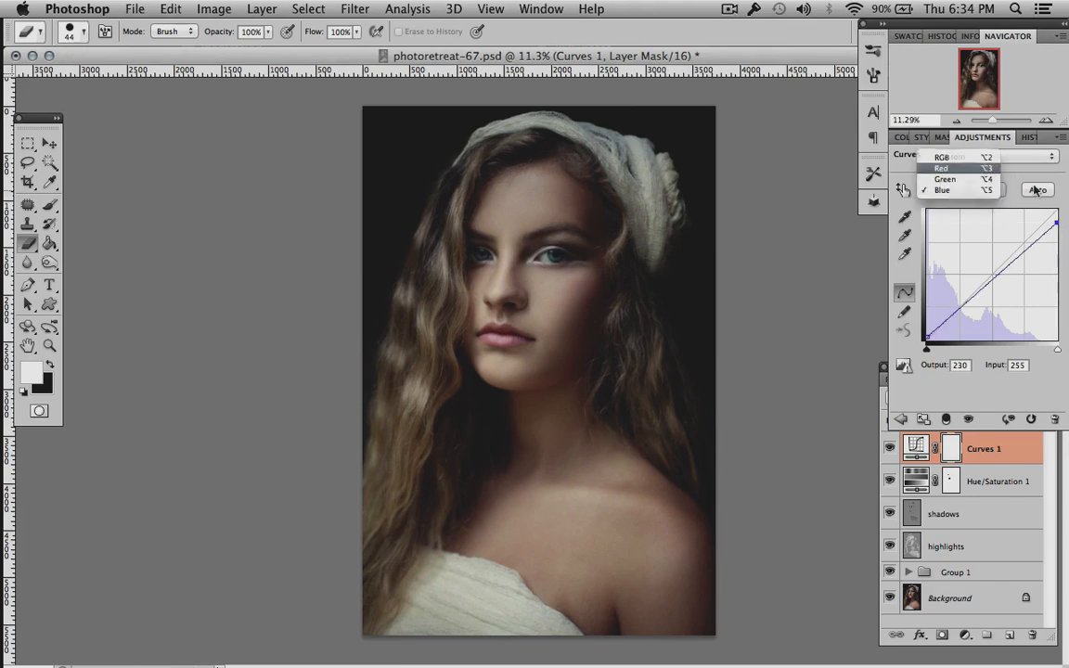
{"action": "left_click", "coordinate": [943, 168]}
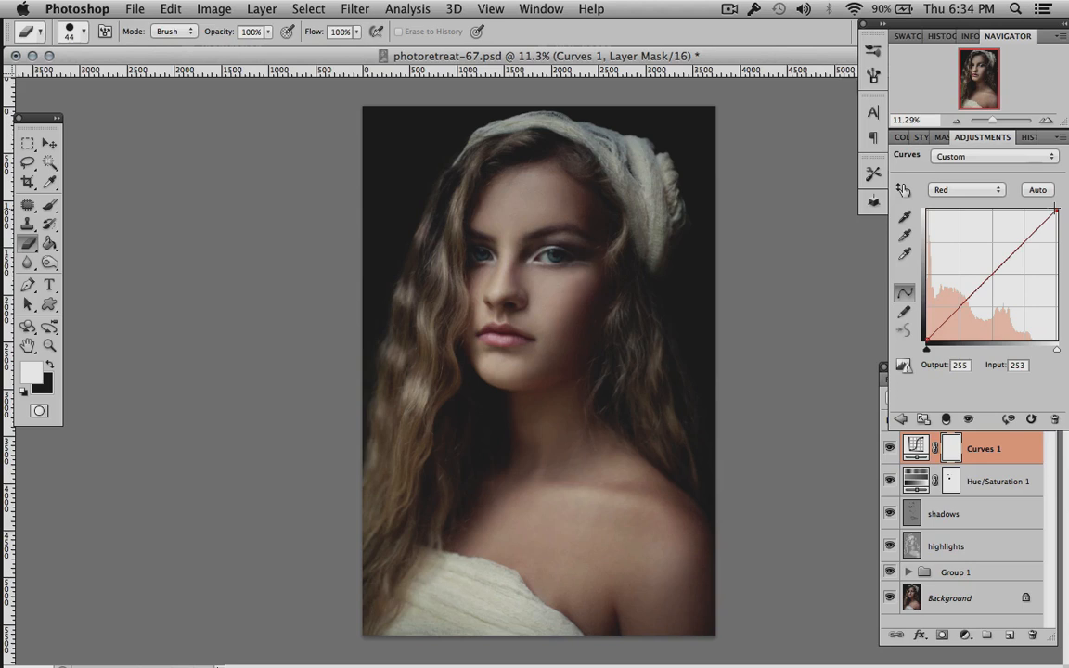
{"action": "left_click", "coordinate": [891, 449]}
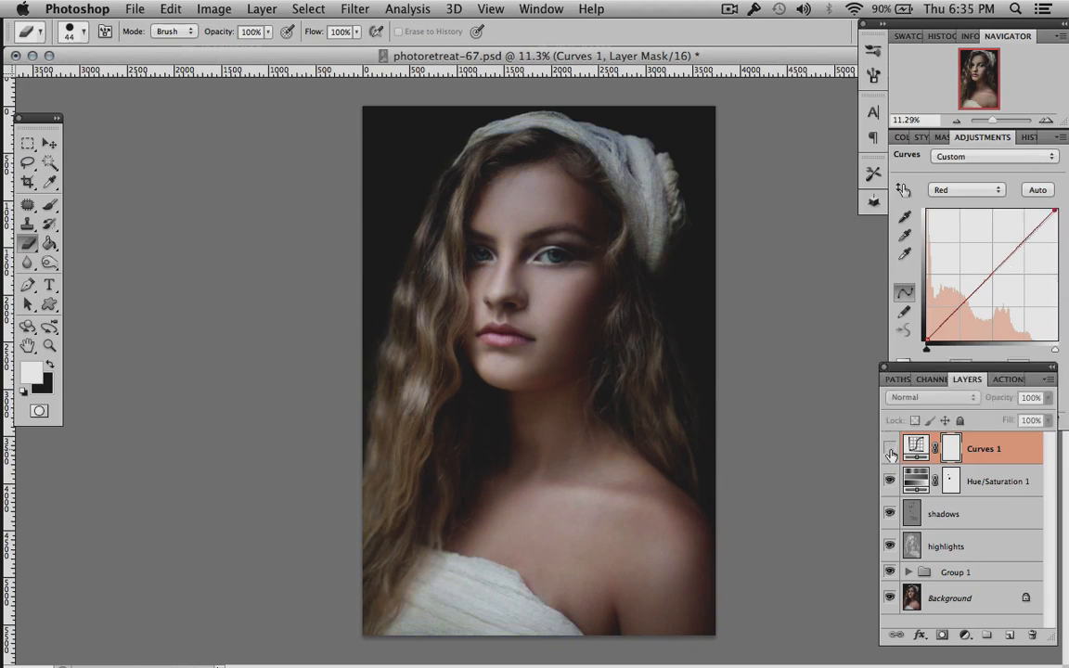
{"action": "left_click", "coordinate": [891, 451]}
{"action": "left_click_drag", "start_coordinate": [1047, 397], "coordinate": [1030, 411]}
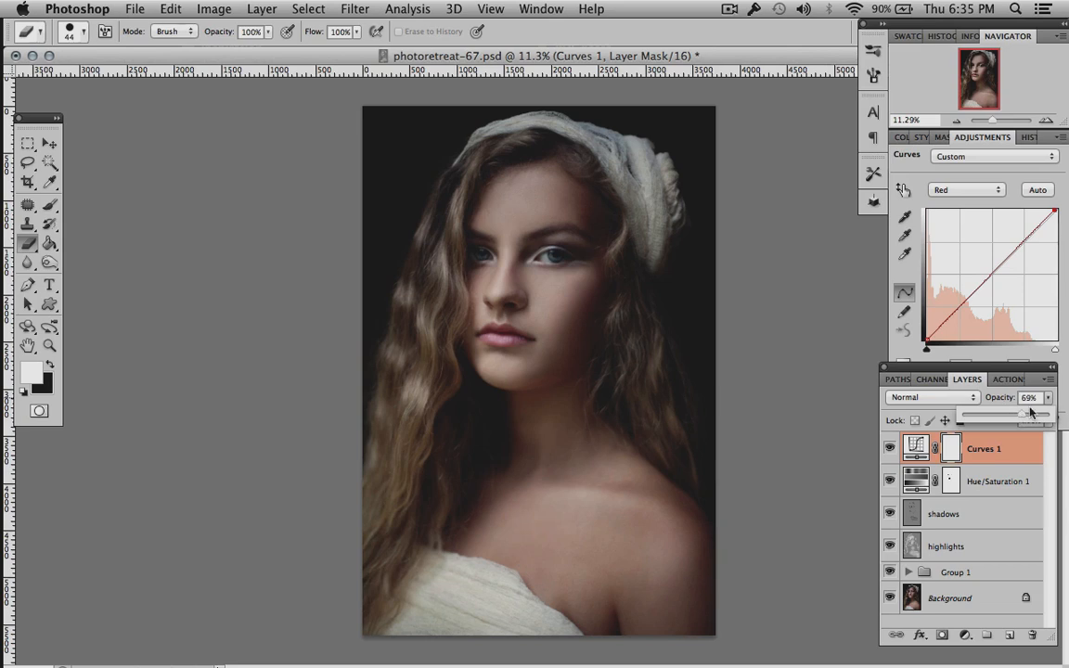